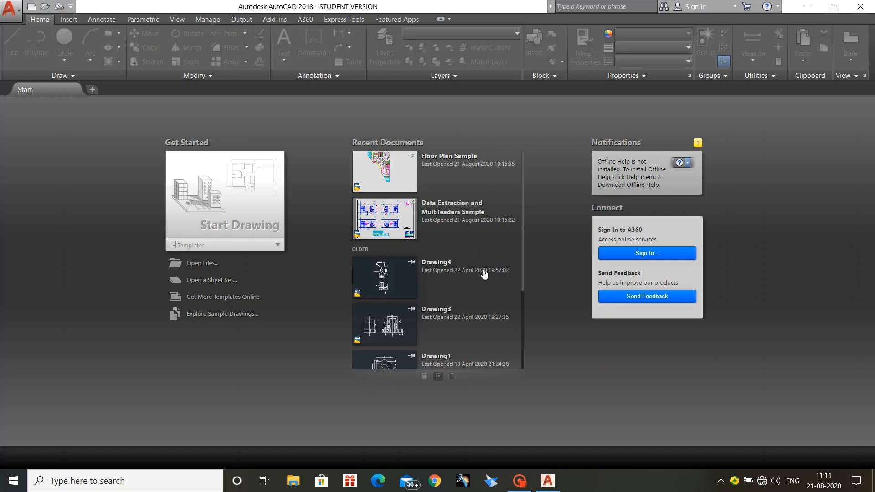
# Start a new blank drawing
pyautogui.scroll(-2, 446, 327)
pyautogui.scroll(2, 446, 327)
pyautogui.click(210, 200)
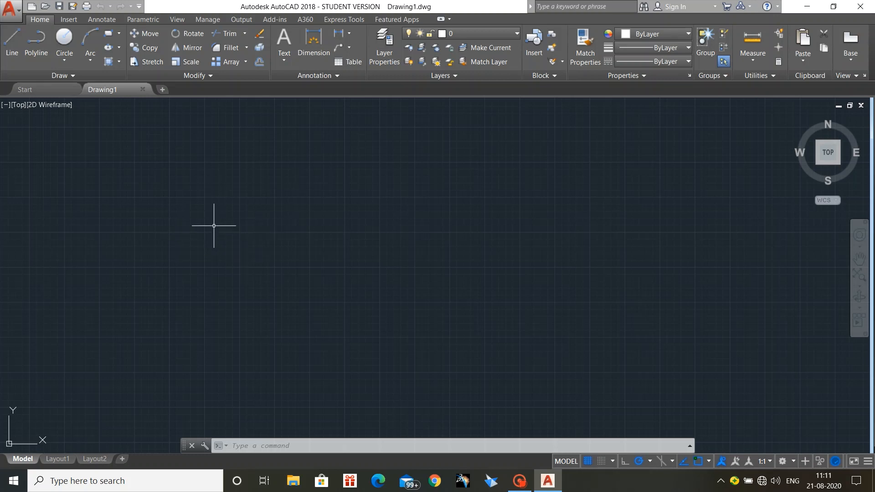
# Look through the application's file commands for creating, opening, saving, importing, exporting and closing drawings
pyautogui.click(13, 17)
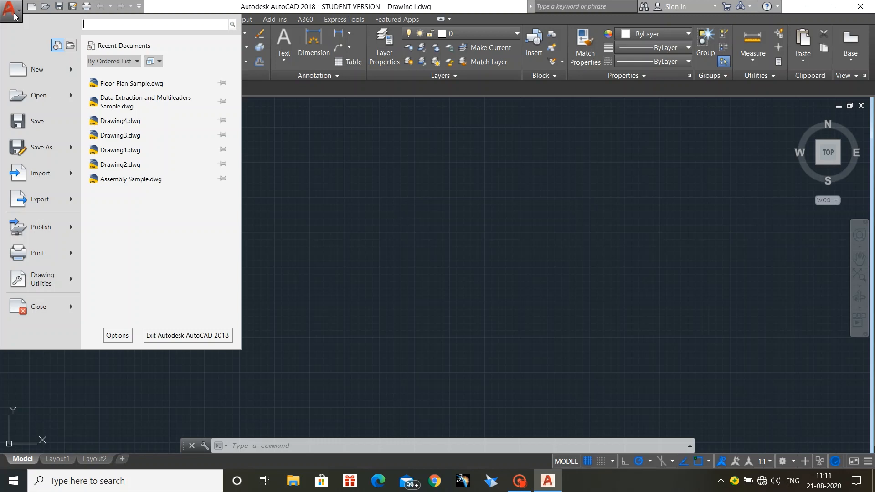
pyautogui.moveTo(20, 75)
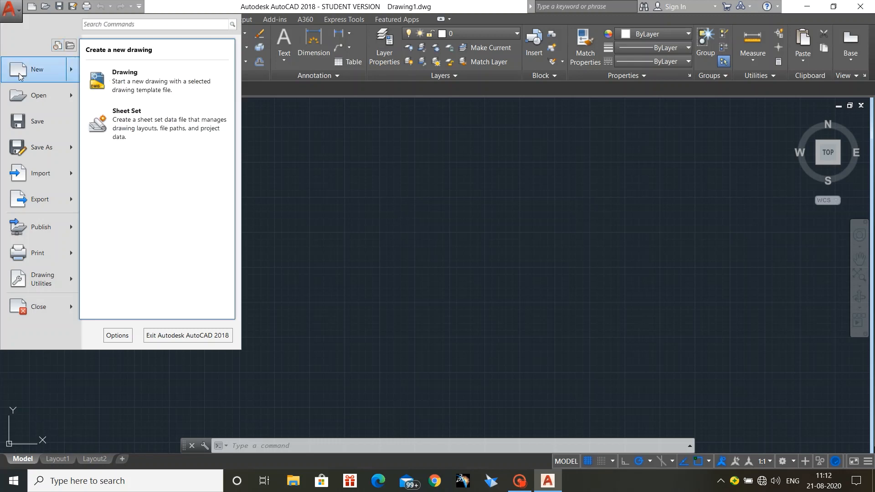
pyautogui.moveTo(30, 97)
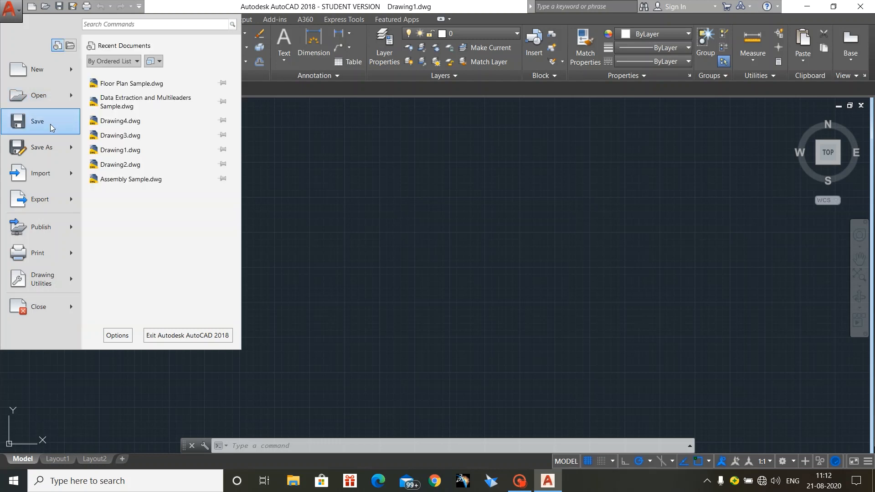
pyautogui.moveTo(48, 153)
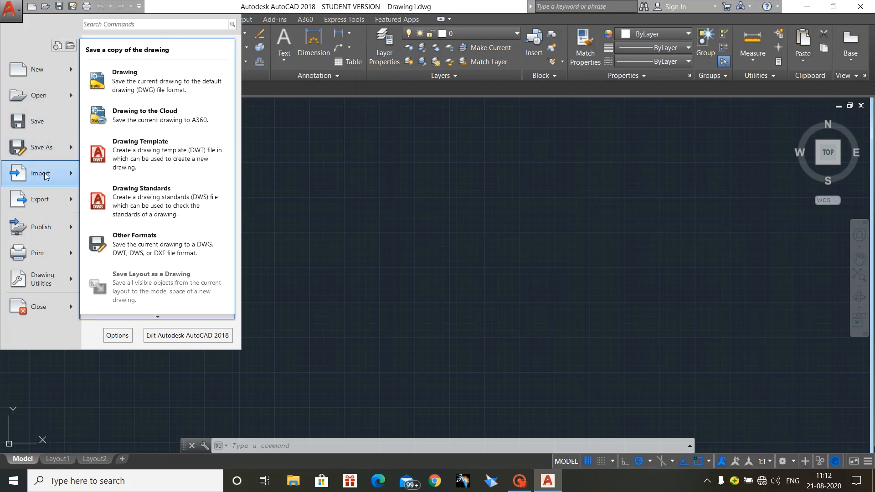
pyautogui.moveTo(45, 177)
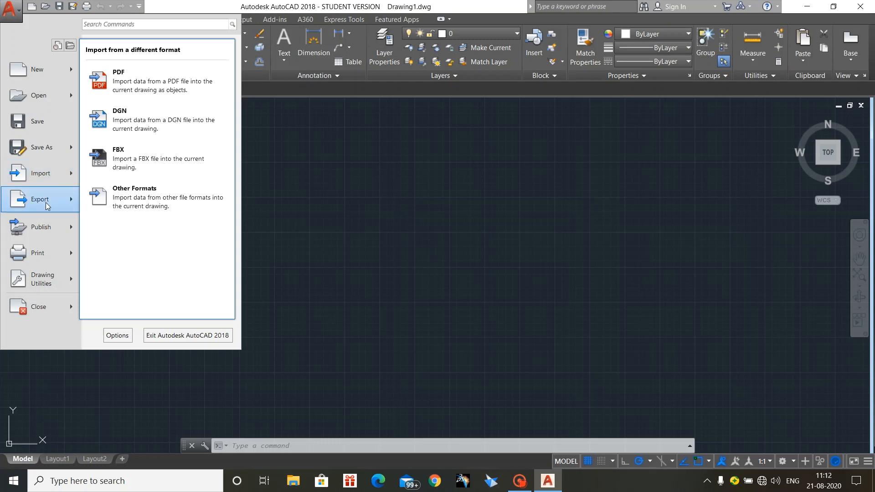
pyautogui.moveTo(47, 205)
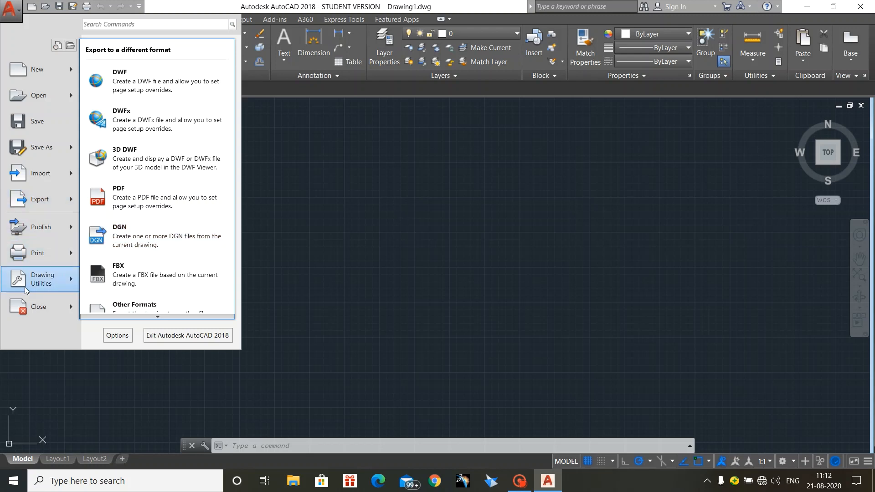
pyautogui.moveTo(29, 312)
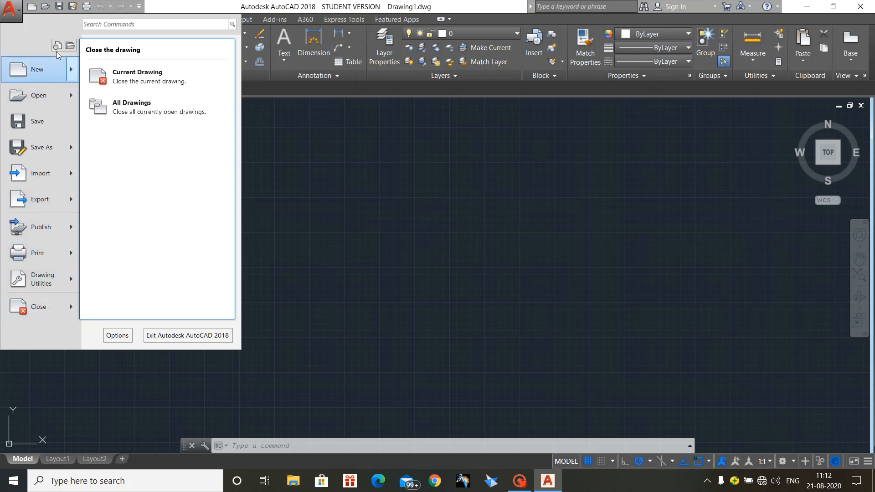
pyautogui.click(314, 169)
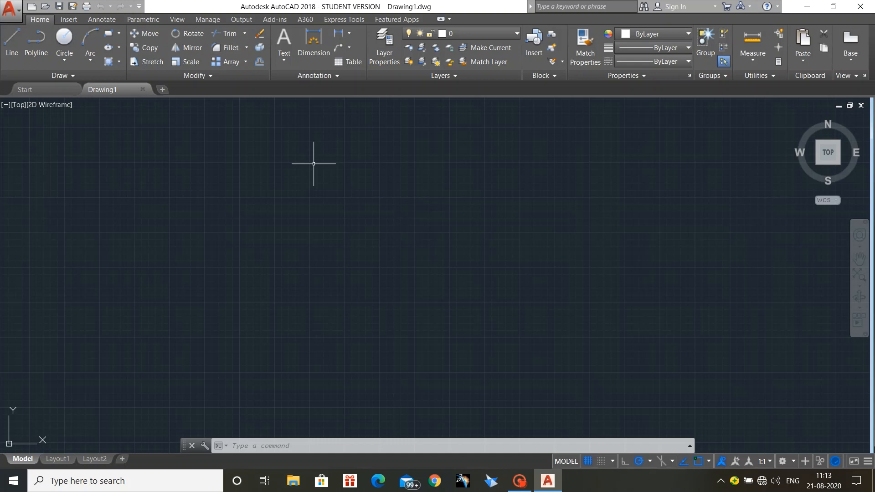
# Draw a horizontal line 1000 units long at an angle of 0° in the drawing area
pyautogui.click(19, 39)
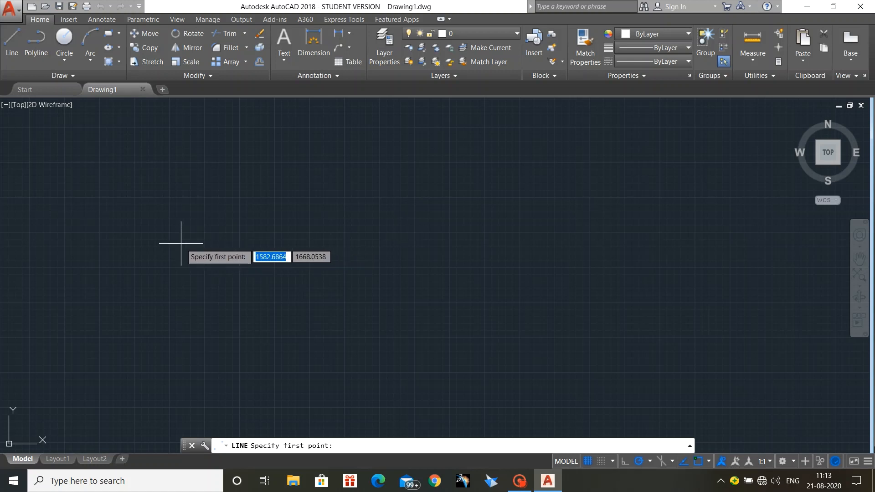
pyautogui.press('Tab')
pyautogui.press('Tab')
pyautogui.press('Tab')
pyautogui.press('Tab')
pyautogui.press('Tab')
pyautogui.press('Tab')
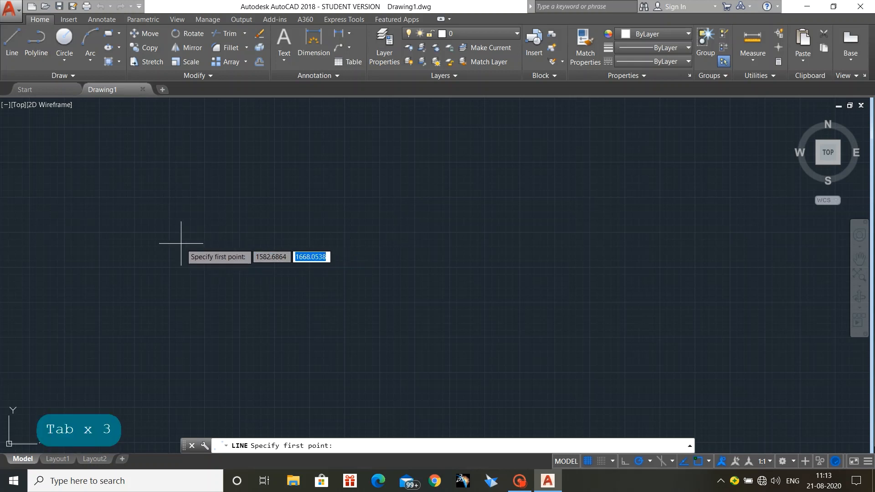
pyautogui.click(181, 244)
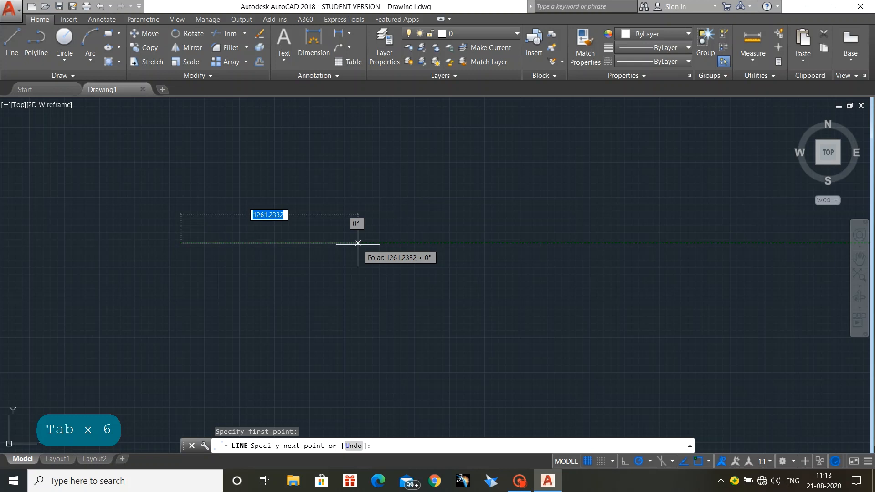
pyautogui.write('1000')
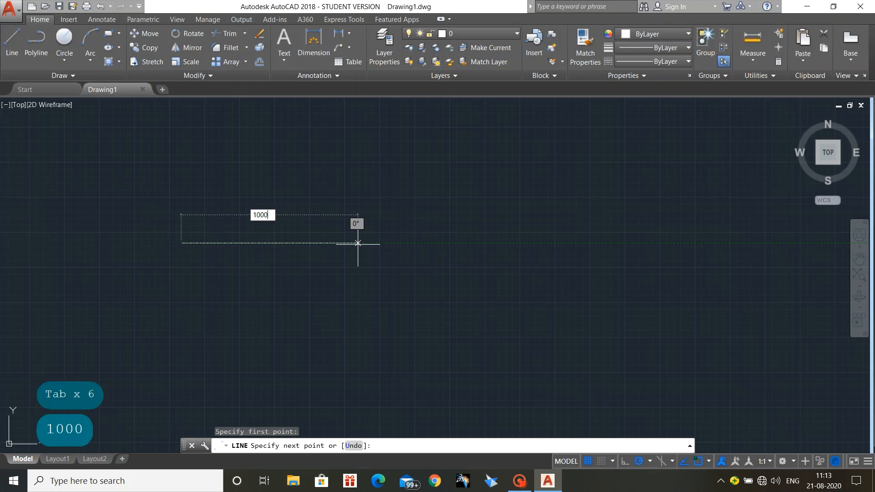
pyautogui.press('Tab')
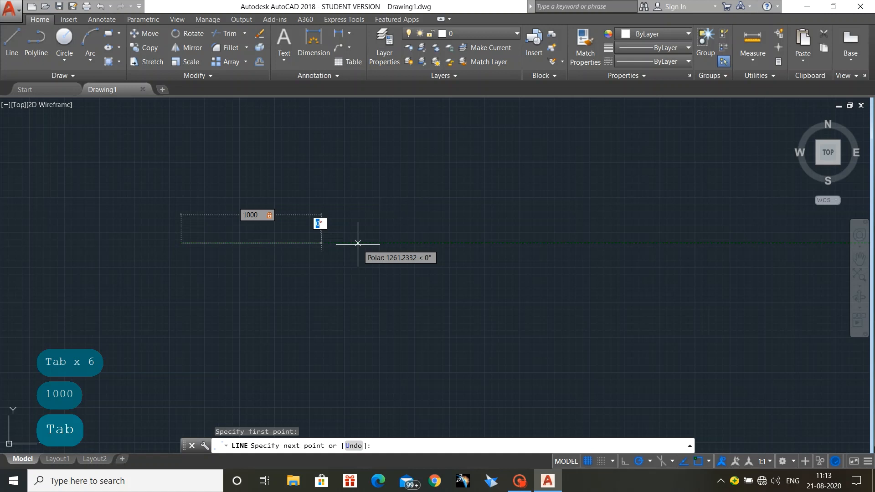
pyautogui.write('0')
pyautogui.press('Return')
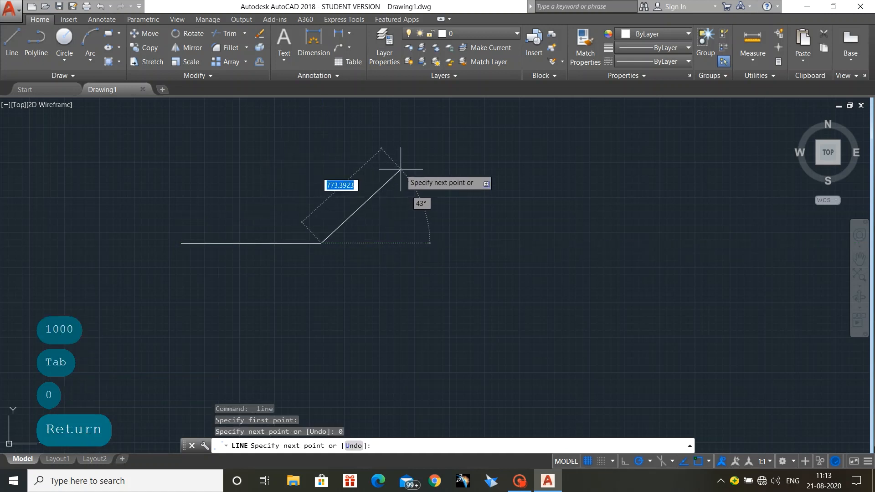
# Continue from the horizontal line's right end with a 1000-unit segment at 45°, and end the Line command
pyautogui.write('1000')
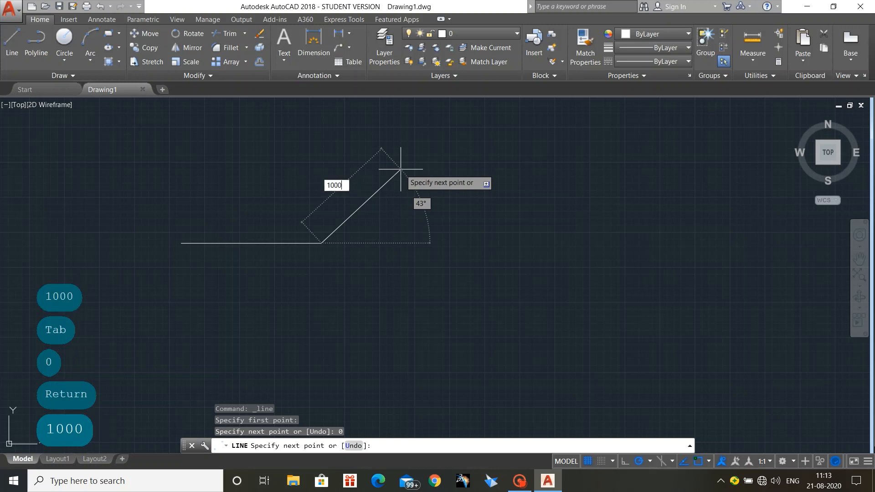
pyautogui.press('Tab')
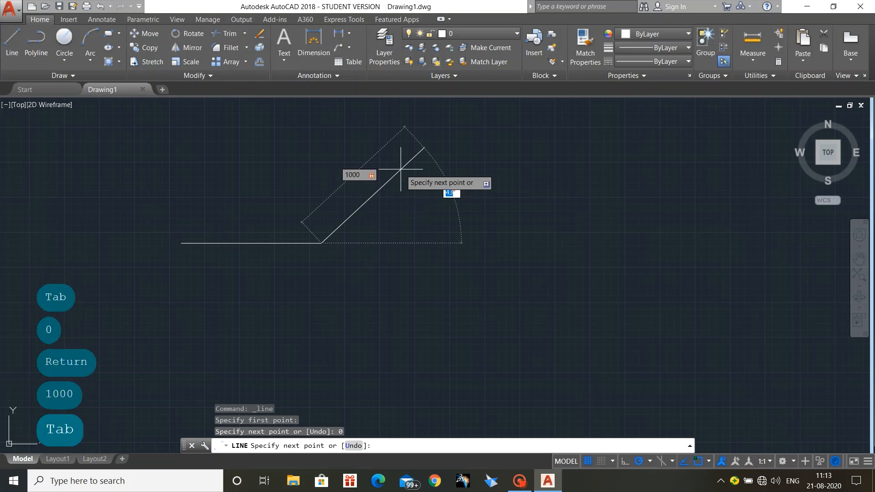
pyautogui.write('45')
pyautogui.press('Return')
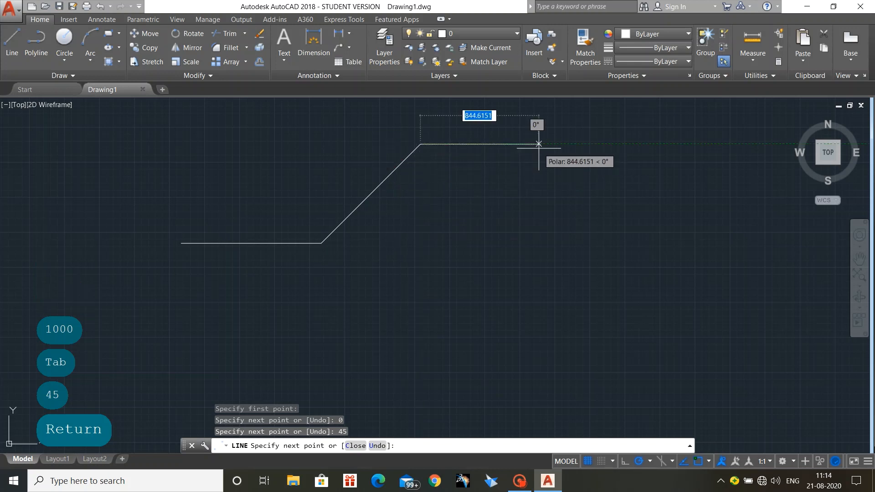
pyautogui.press('Escape')
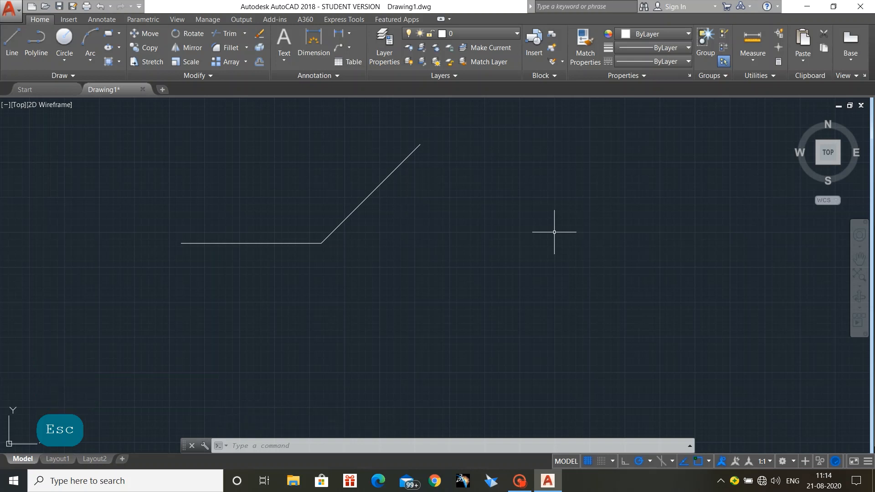
# Draw a closed chain of eight connected lines forming overlapping rectangular outlines to the right of the angled lines
pyautogui.write('l')
pyautogui.press('Return')
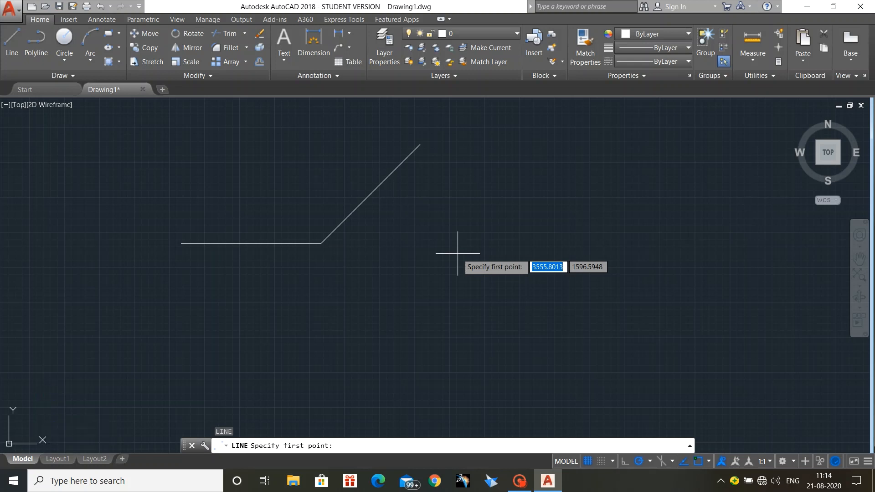
pyautogui.click(457, 253)
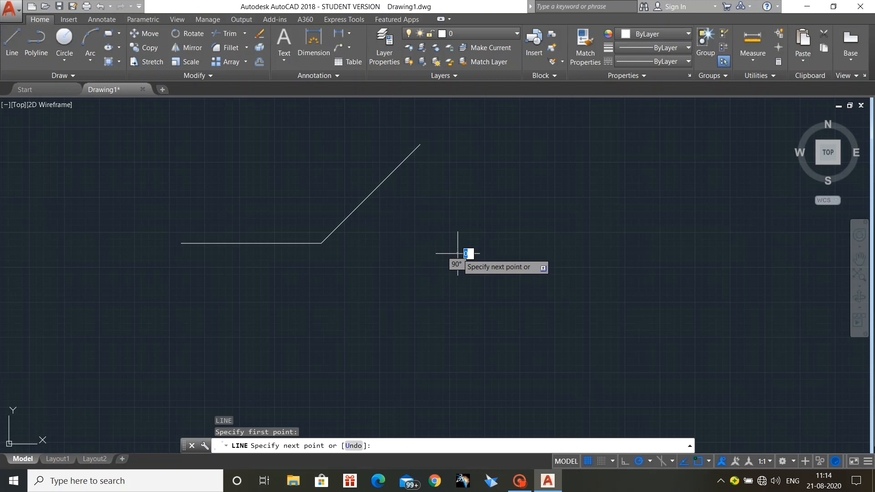
pyautogui.click(612, 253)
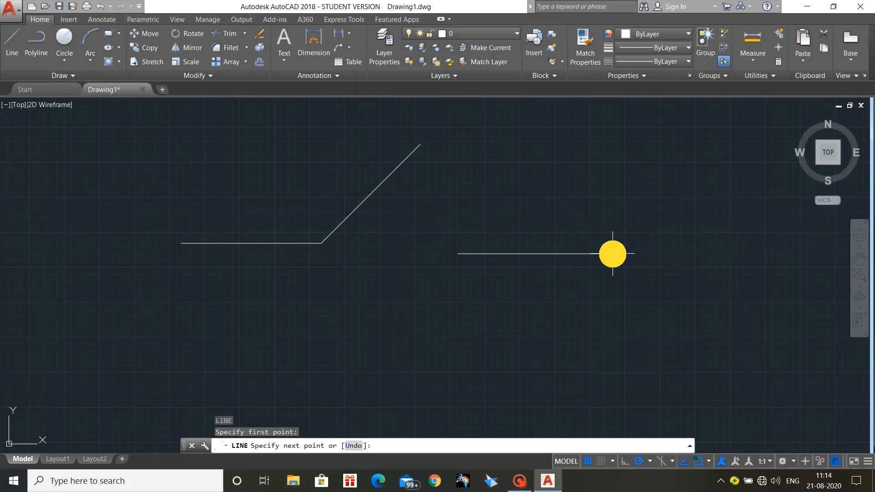
pyautogui.click(612, 350)
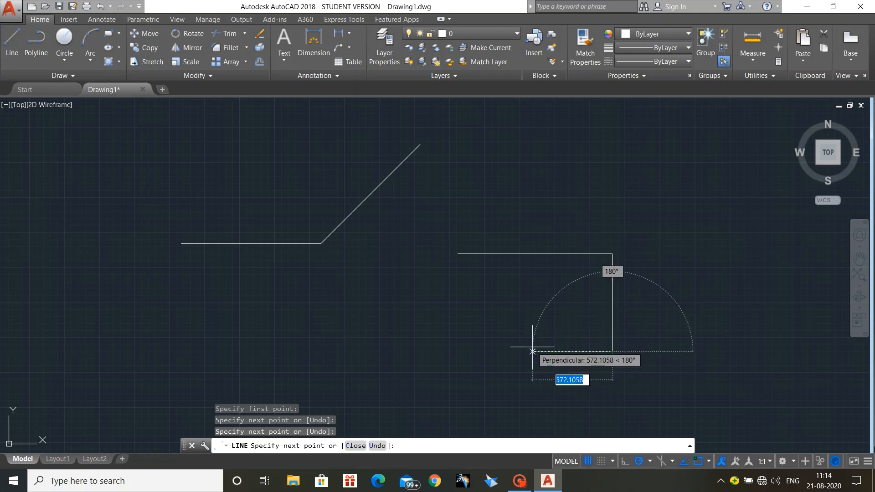
pyautogui.click(532, 351)
pyautogui.click(532, 134)
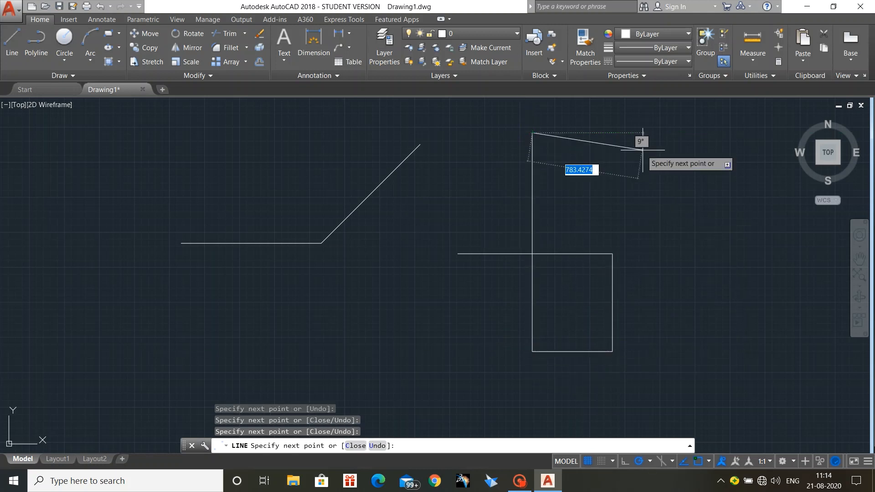
pyautogui.click(695, 133)
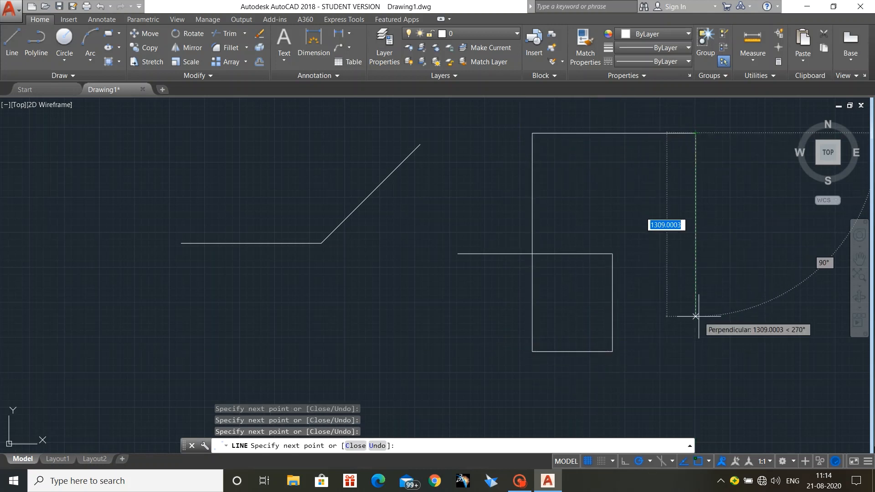
pyautogui.click(695, 317)
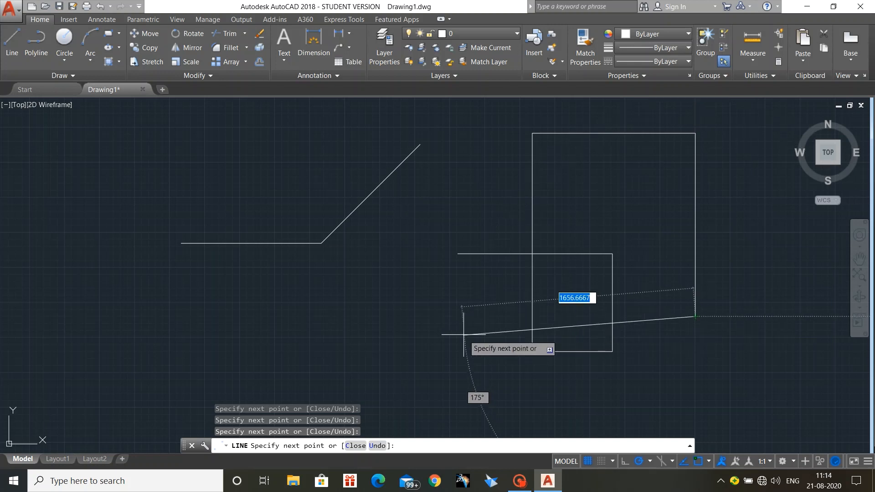
pyautogui.click(461, 316)
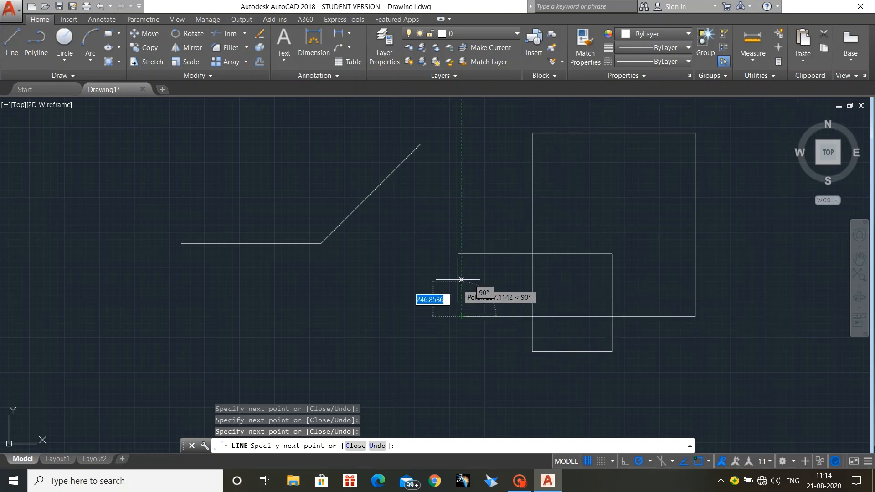
pyautogui.click(457, 254)
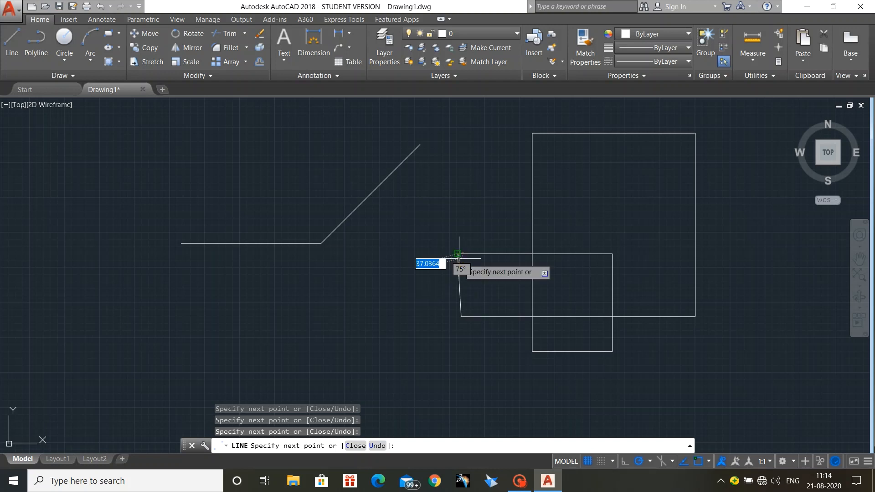
pyautogui.press('Escape')
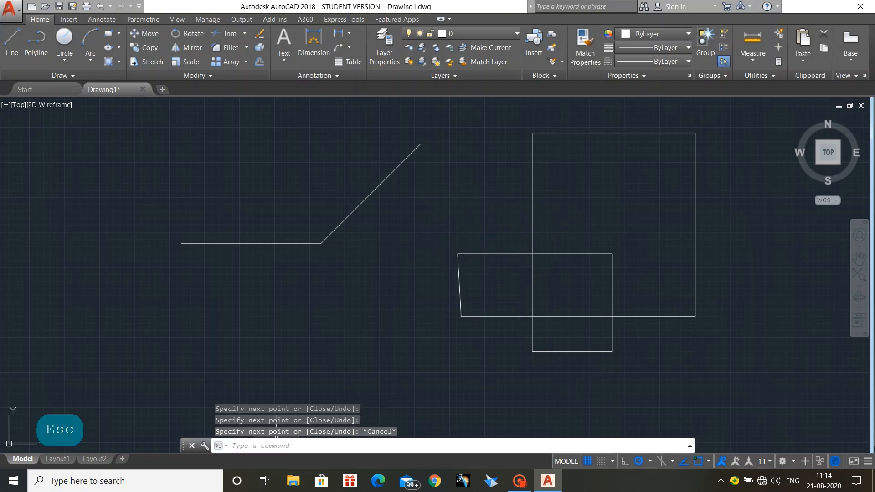
pyautogui.click(283, 444)
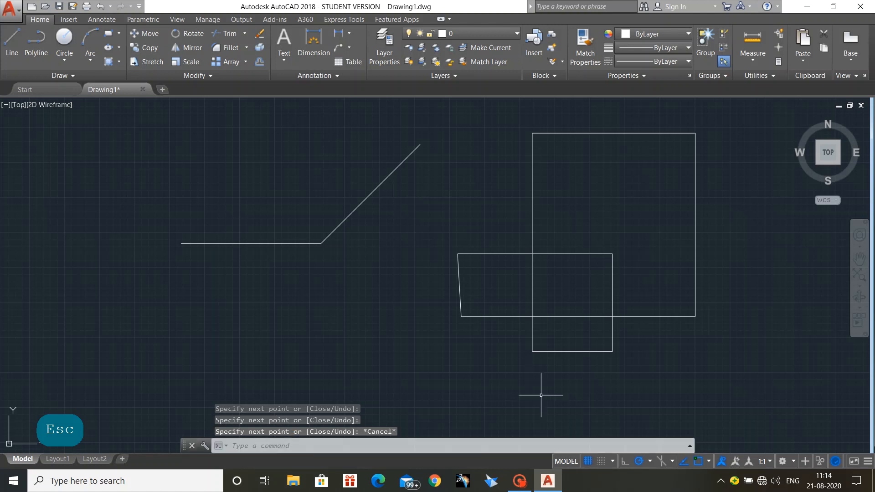
pyautogui.click(613, 403)
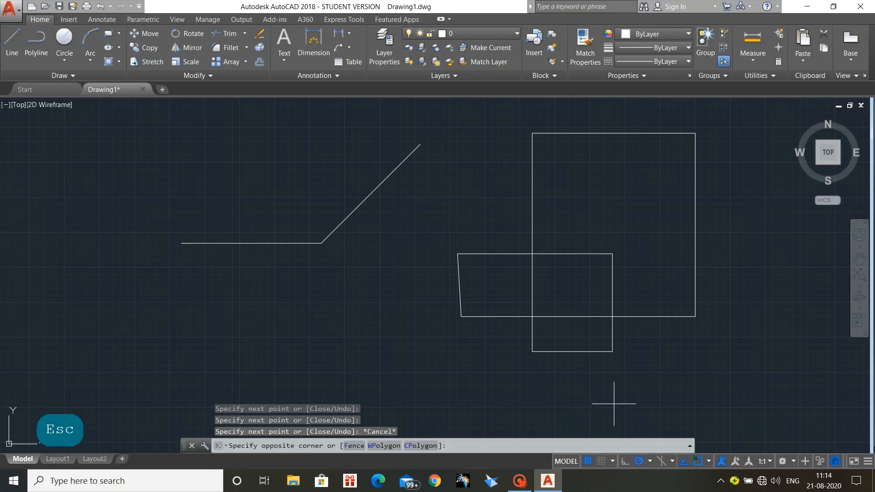
pyautogui.click(567, 420)
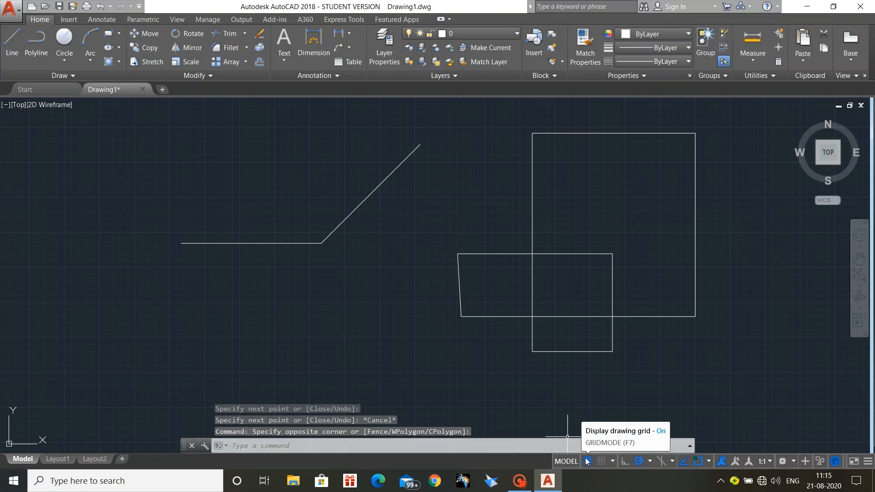
pyautogui.click(709, 461)
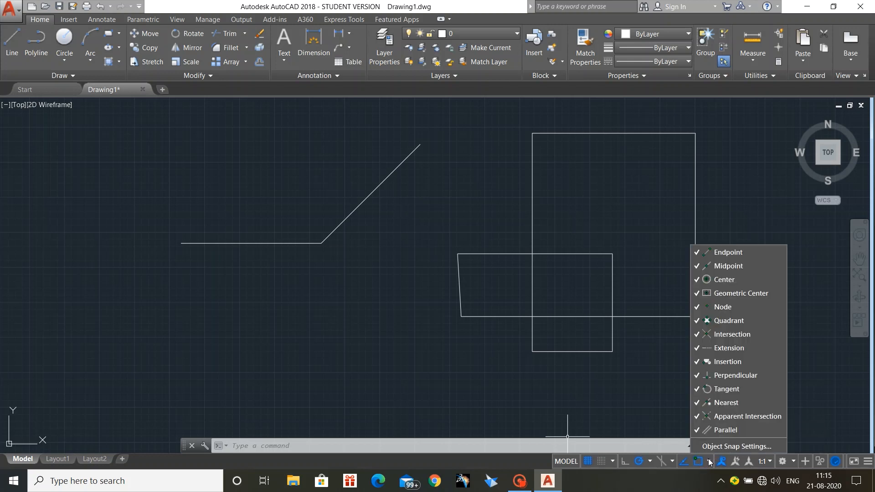
pyautogui.click(655, 394)
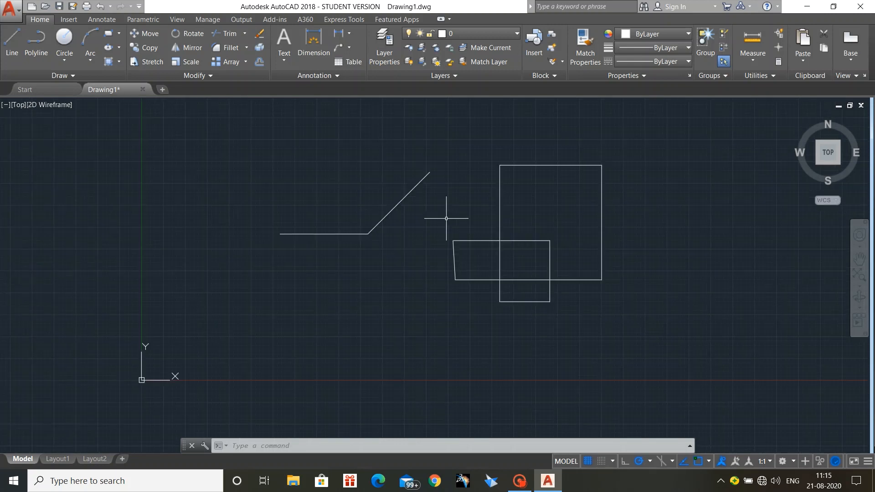
pyautogui.scroll(2, 446, 218)
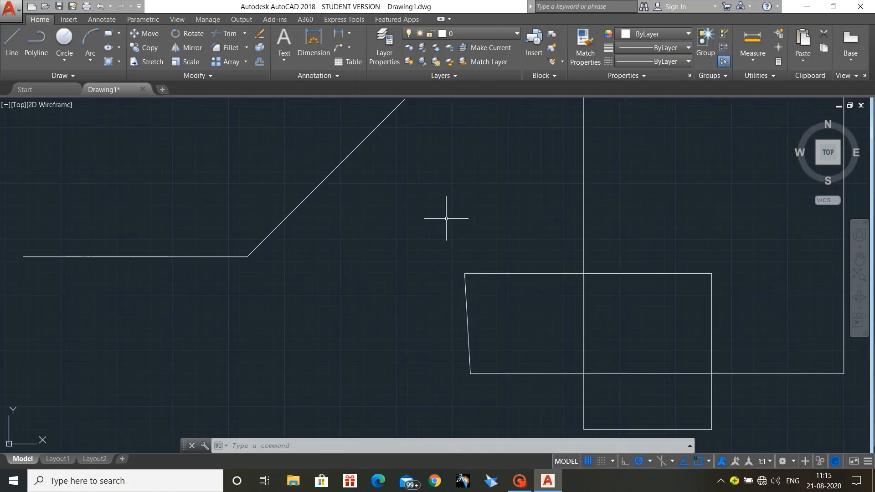
# Examine the angled lines and overlapping rectangular outlines at different zoom levels and view positions
pyautogui.scroll(-4, 446, 219)
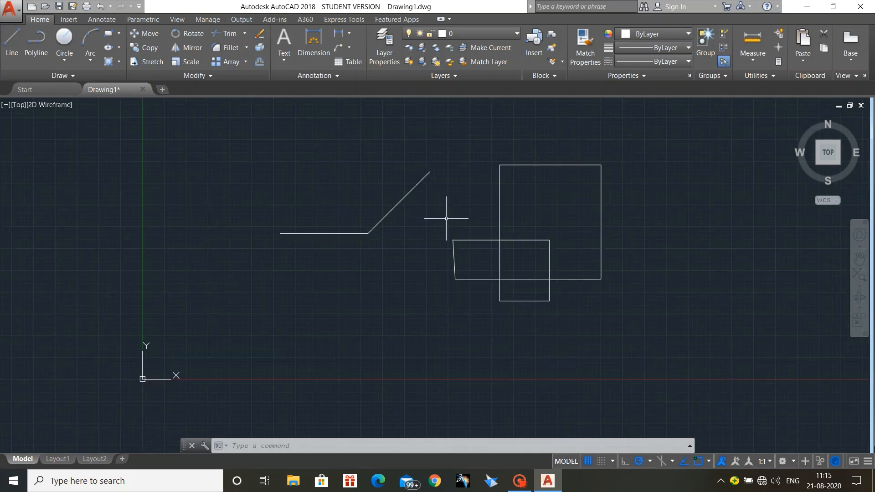
pyautogui.scroll(2, 446, 219)
pyautogui.scroll(-4, 446, 218)
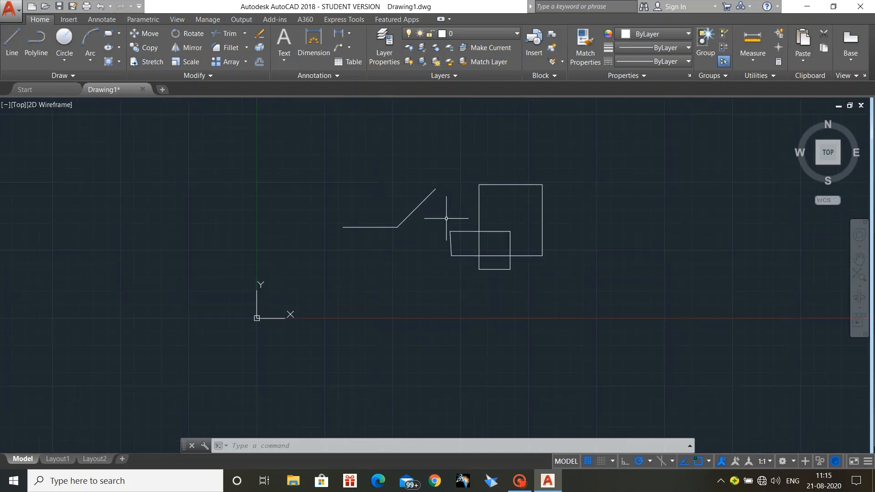
pyautogui.scroll(2, 446, 218)
pyautogui.scroll(2, 446, 218)
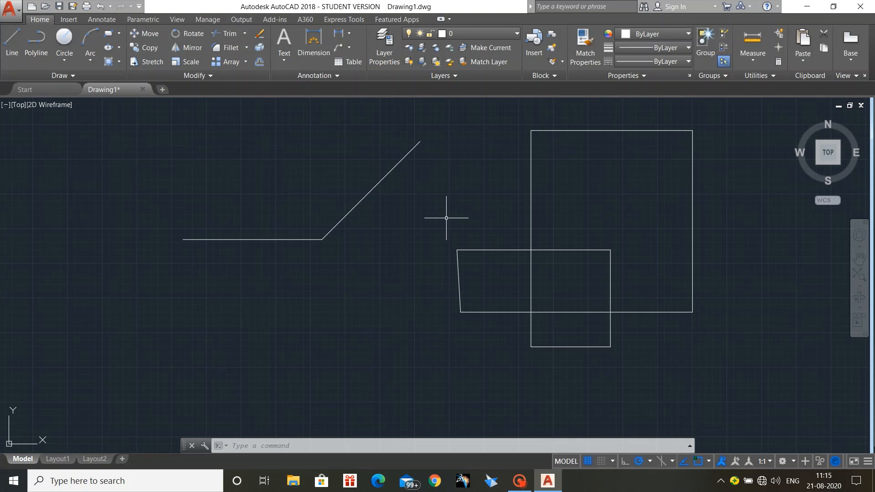
pyautogui.moveTo(446, 219)
pyautogui.mouseDown(button='middle')
pyautogui.moveTo(392, 256)
pyautogui.moveTo(414, 242)
pyautogui.moveTo(489, 232)
pyautogui.moveTo(392, 224)
pyautogui.moveTo(381, 228)
pyautogui.moveTo(478, 228)
pyautogui.moveTo(374, 231)
pyautogui.moveTo(458, 224)
pyautogui.moveTo(426, 232)
pyautogui.mouseUp(button='middle')
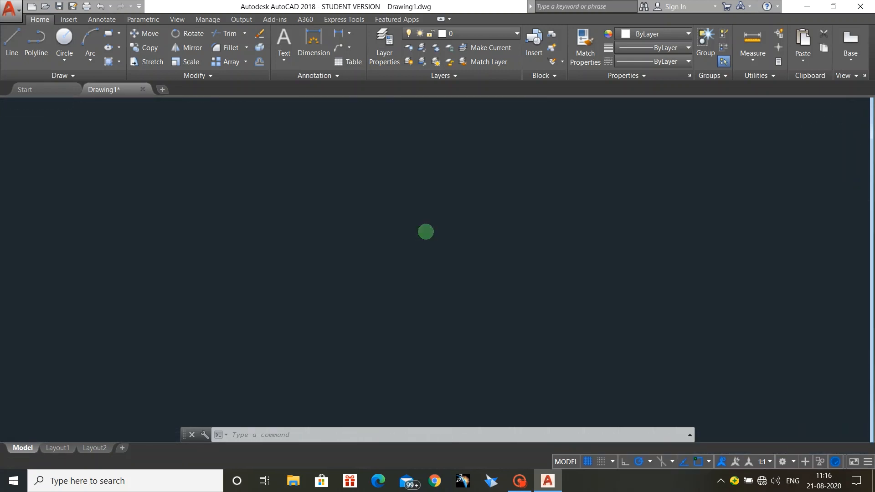
pyautogui.scroll(-2, 426, 232)
pyautogui.scroll(2, 426, 232)
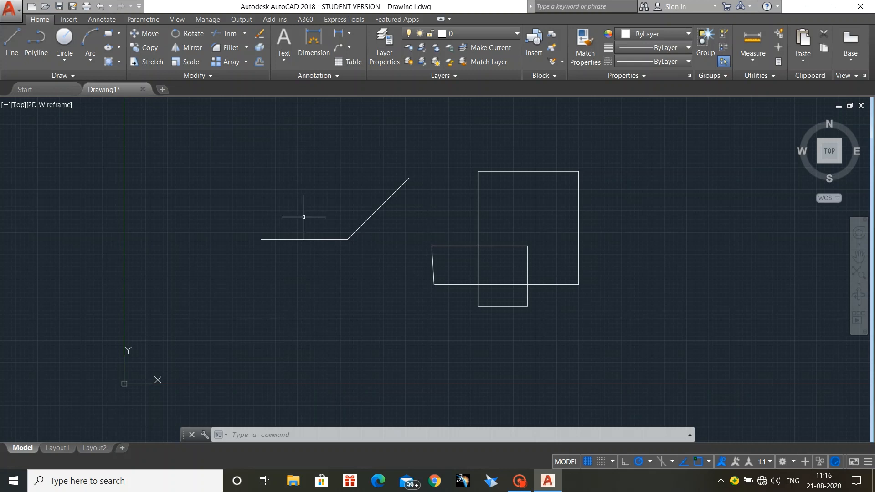
# Look through the available standard model views and visual styles for the viewport
pyautogui.click(15, 109)
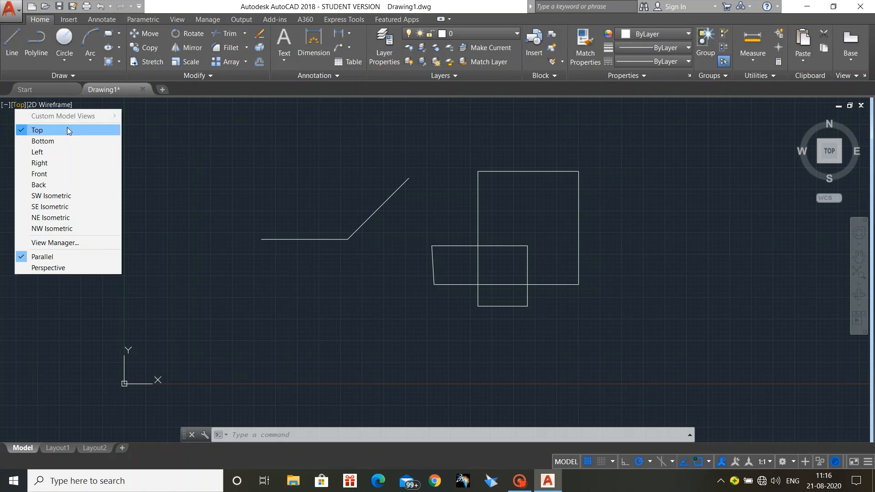
pyautogui.click(145, 150)
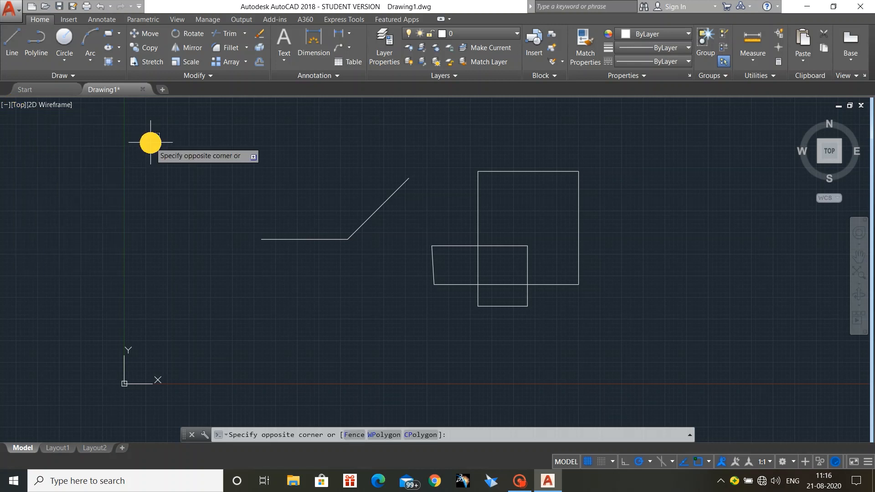
pyautogui.click(52, 108)
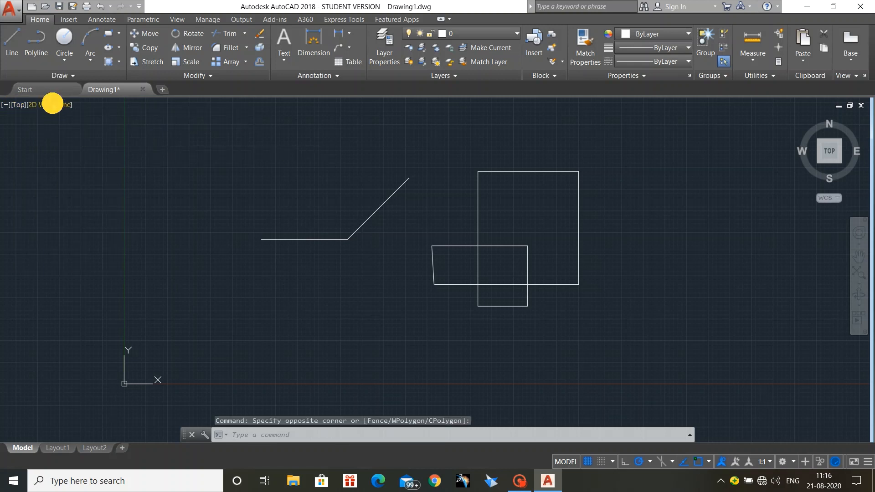
pyautogui.click(52, 104)
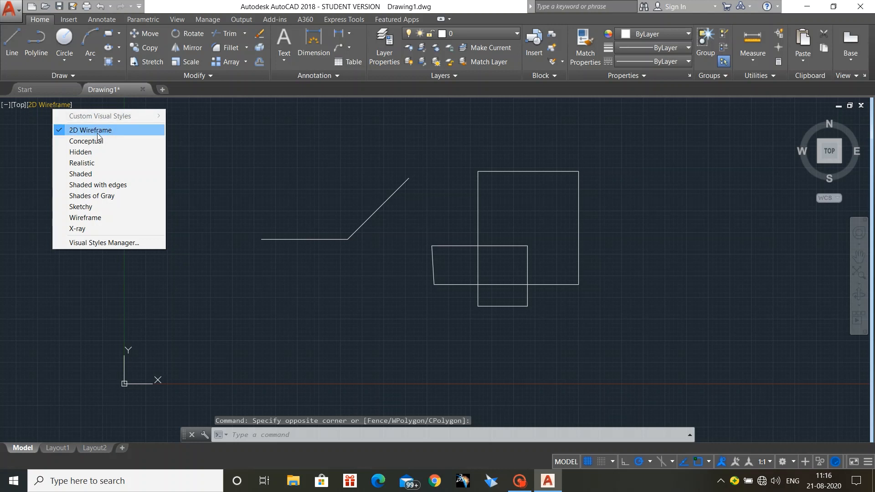
# Select all the drawn lines with a selection window, and clear the selection
pyautogui.click(245, 152)
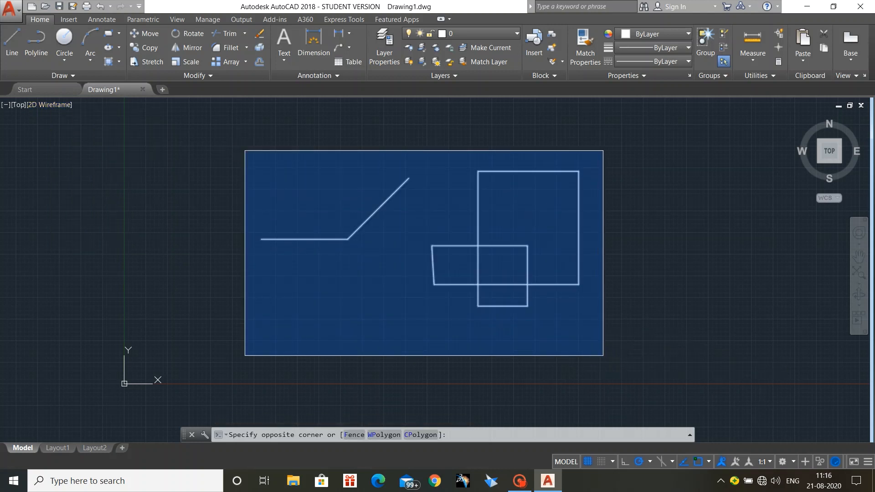
pyautogui.click(603, 355)
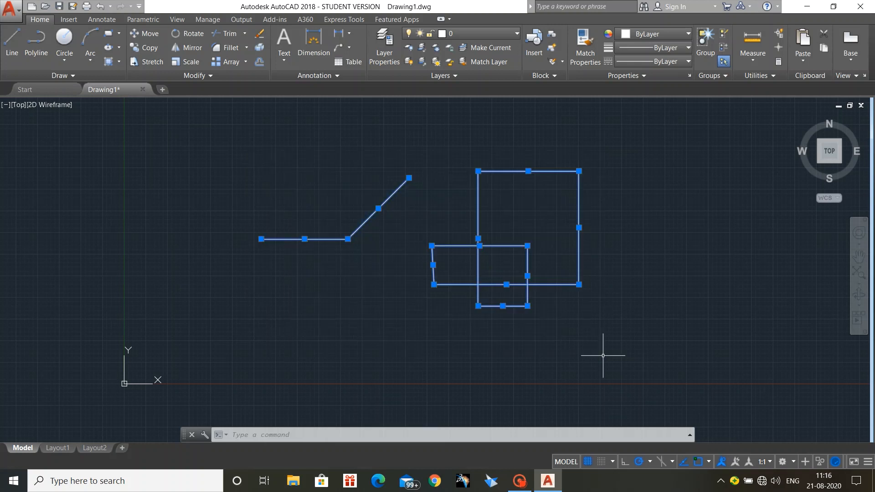
pyautogui.click(234, 143)
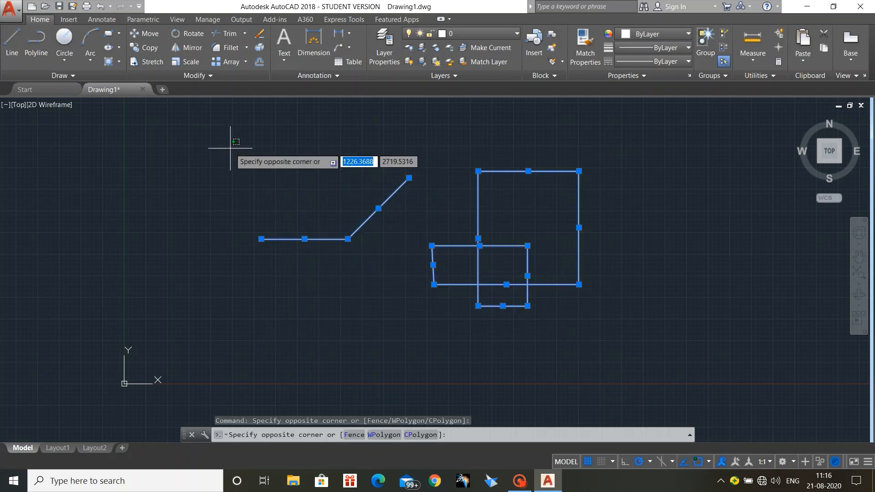
pyautogui.click(610, 360)
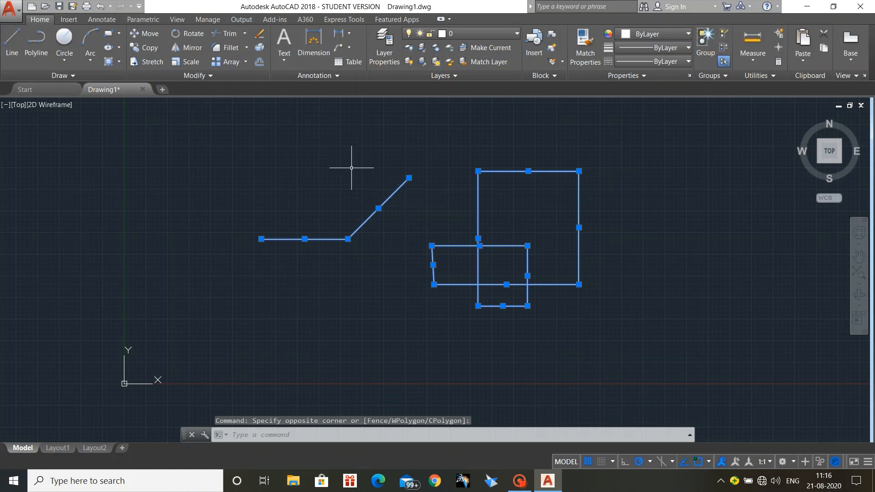
pyautogui.press('Escape')
pyautogui.press('Escape')
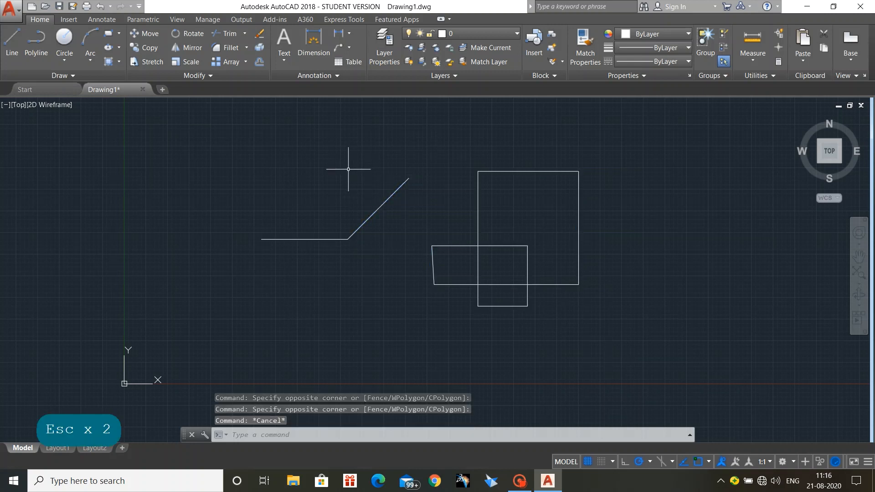
# Move all the drawn lines 1000 units horizontally to the left, using the large rectangle's lower-right corner as base point
pyautogui.click(238, 131)
pyautogui.click(643, 361)
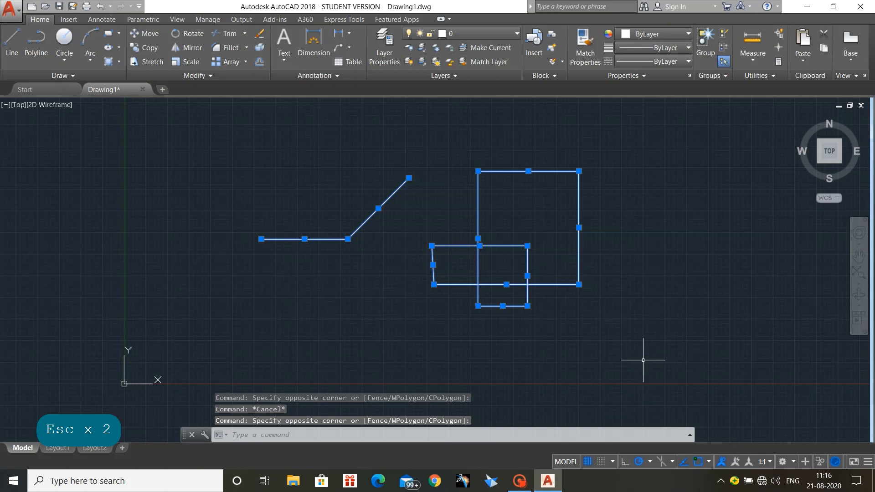
pyautogui.write('m')
pyautogui.press('Return')
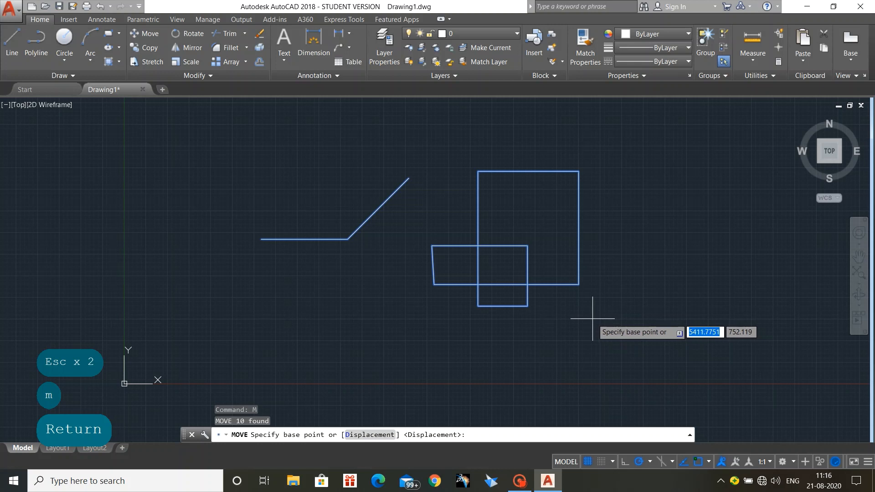
pyautogui.click(578, 285)
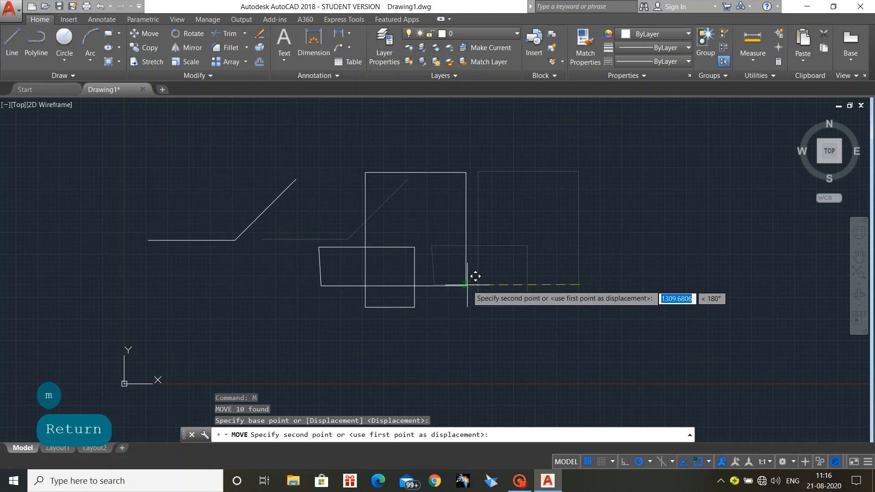
pyautogui.write('1000')
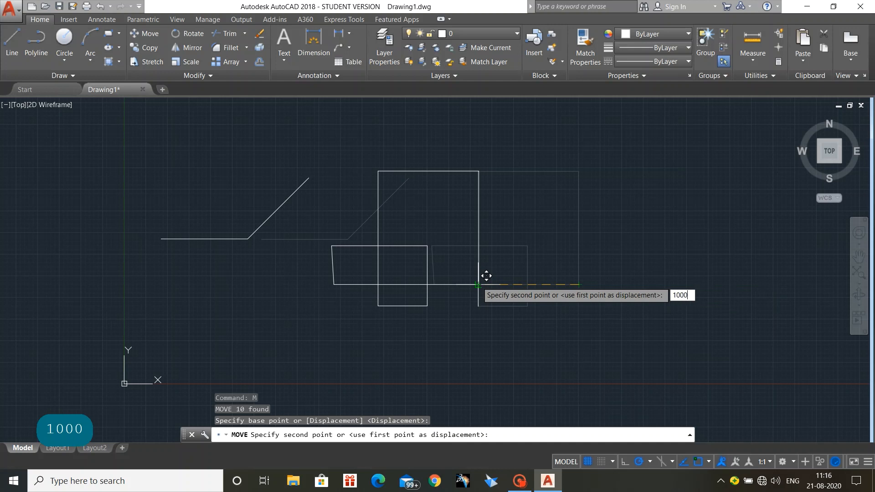
pyautogui.press('Return')
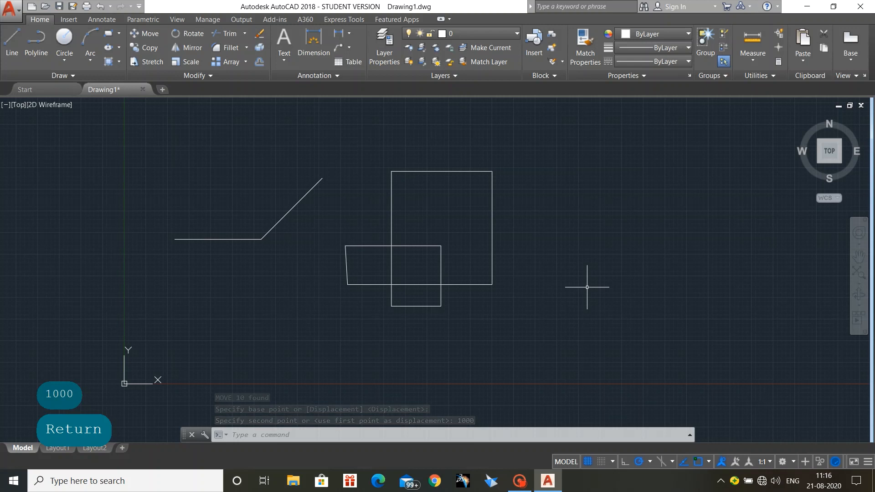
# Select all the lines in the drawing and delete them
pyautogui.moveTo(140, 131); pyautogui.dragTo(524, 347)
pyautogui.click(128, 117)
pyautogui.click(570, 361)
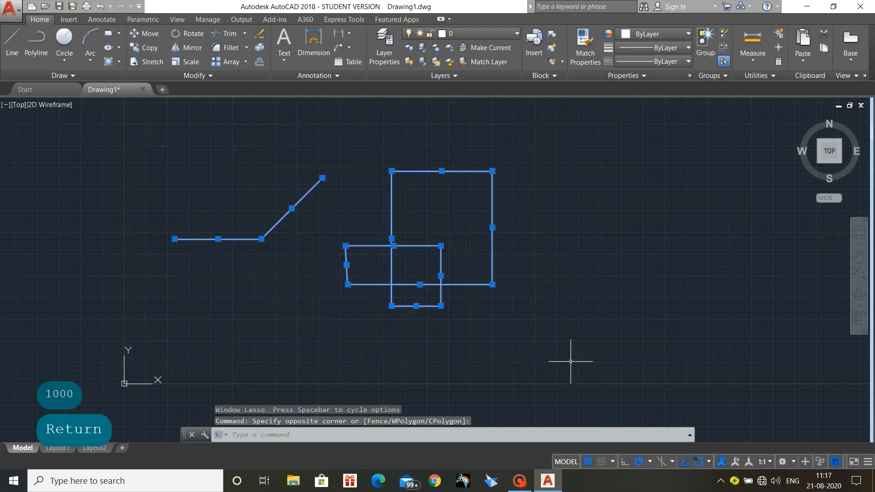
pyautogui.press('Delete')
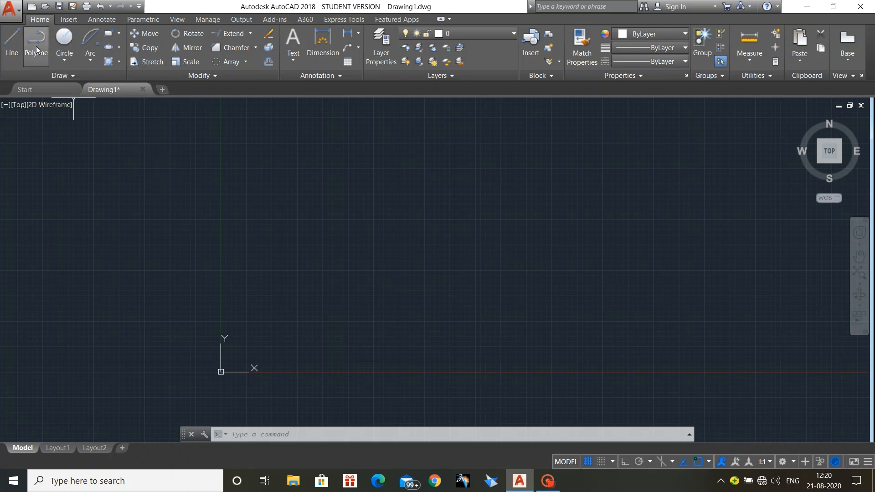
# Draw a closed chain of six freely placed, self-crossing lines around the upper Y axis, and end the Line command
pyautogui.write('l')
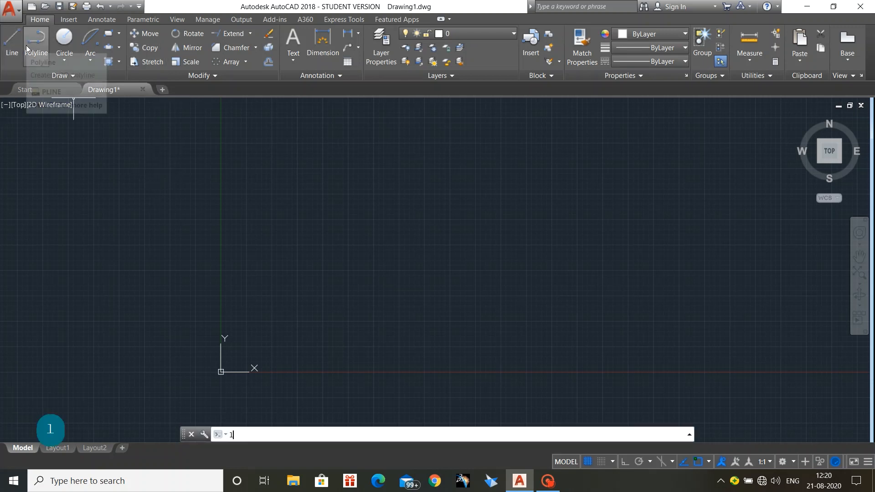
pyautogui.press('Return')
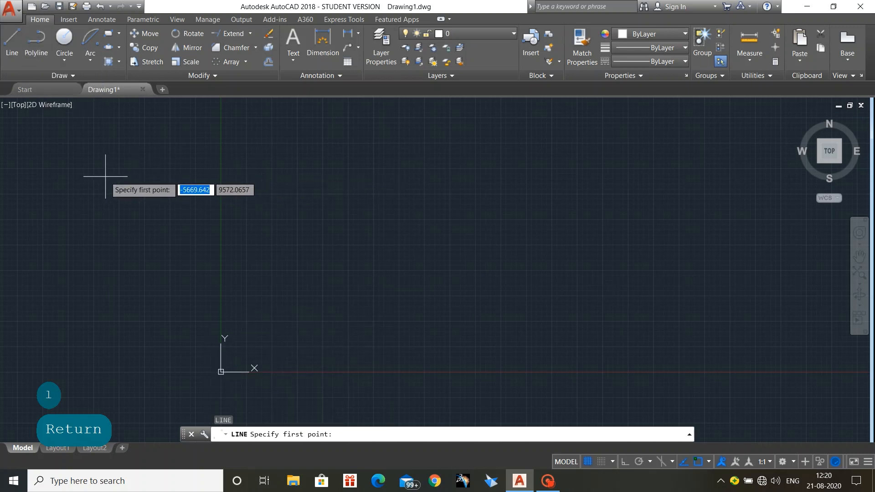
pyautogui.click(105, 176)
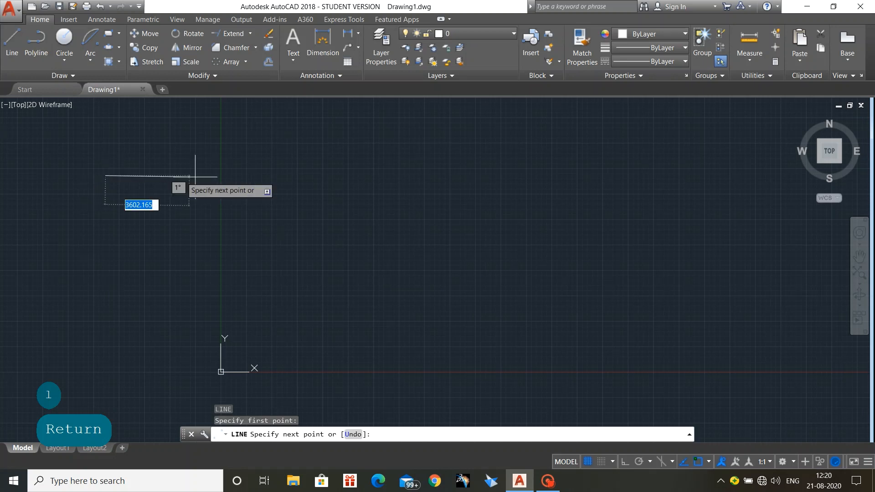
pyautogui.click(216, 177)
pyautogui.click(214, 303)
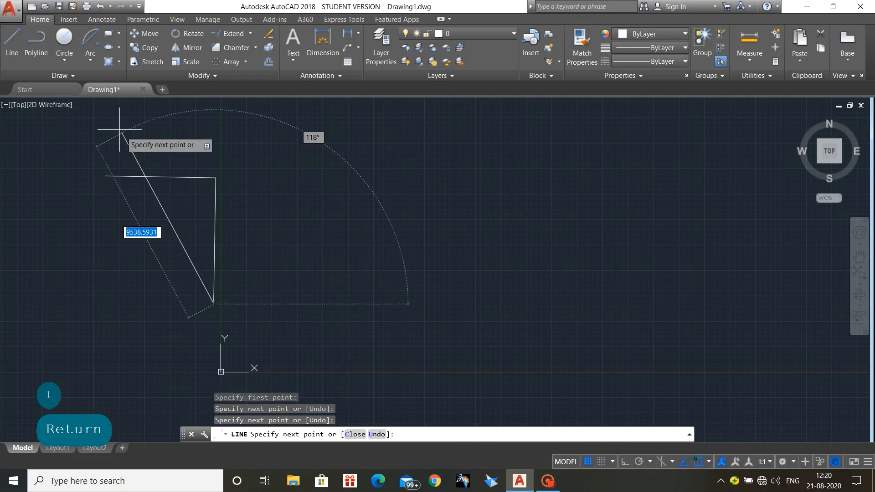
pyautogui.click(120, 122)
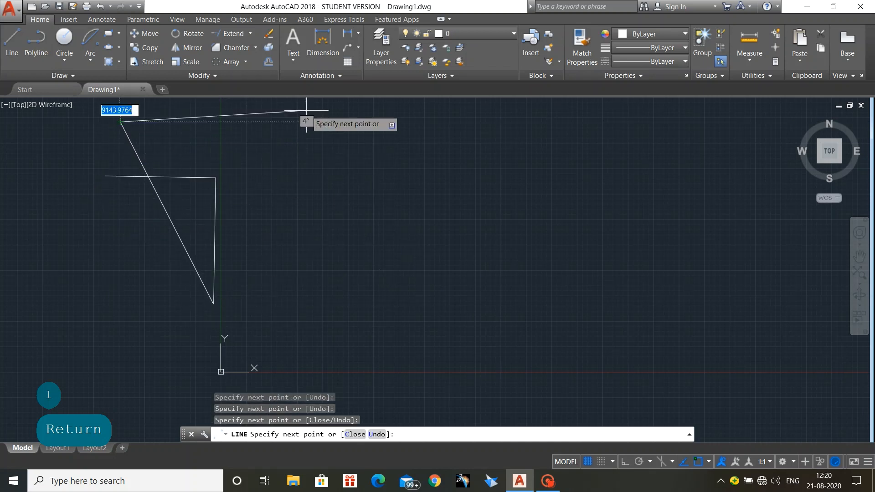
pyautogui.click(301, 122)
pyautogui.click(301, 229)
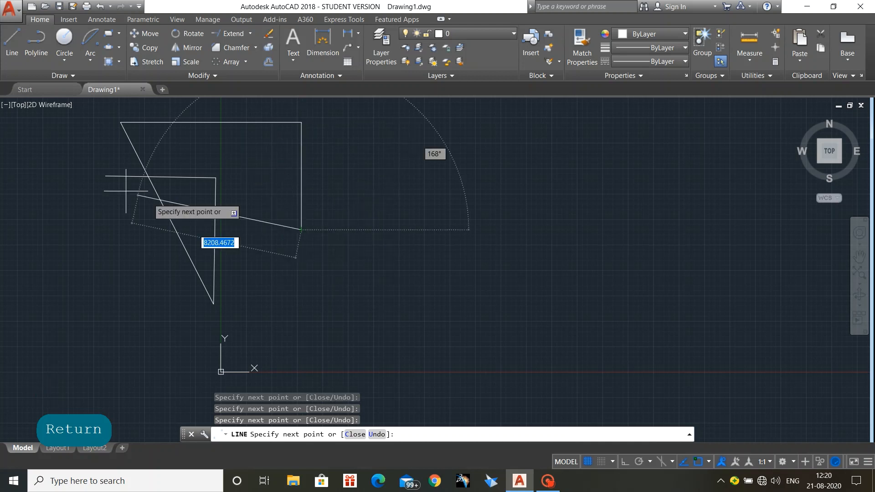
pyautogui.click(105, 176)
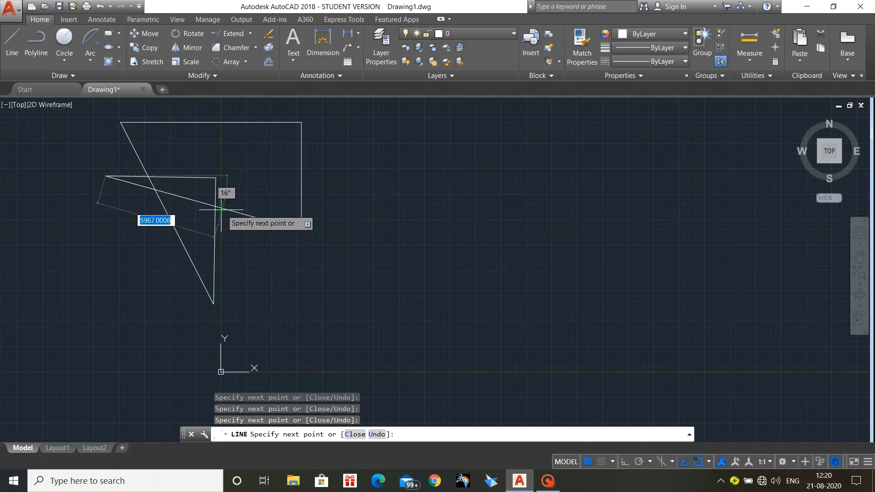
pyautogui.press('Escape')
# Draw one continuous, self-crossing polyline of eight freely placed segments to the right of the line chain, and end the Polyline command
pyautogui.moveTo(394, 225)
pyautogui.mouseDown(button='middle')
pyautogui.moveTo(340, 205)
pyautogui.moveTo(318, 224)
pyautogui.mouseUp(button='middle')
pyautogui.click(36, 43)
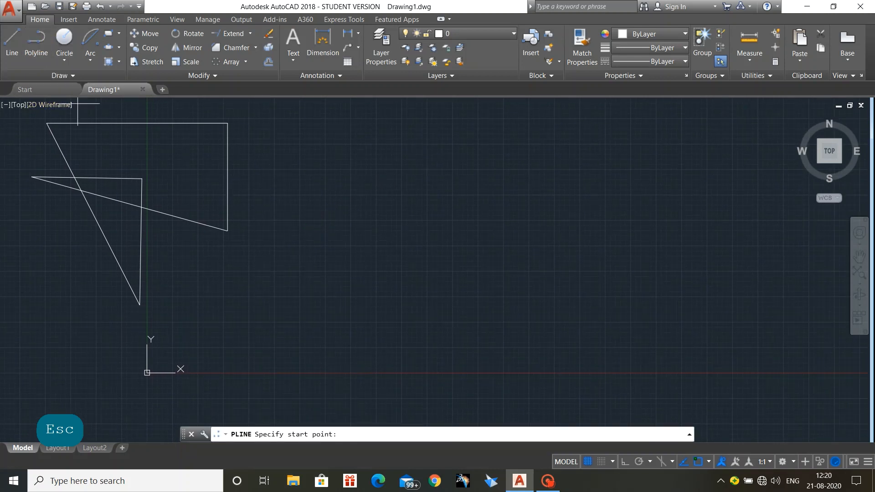
pyautogui.click(284, 149)
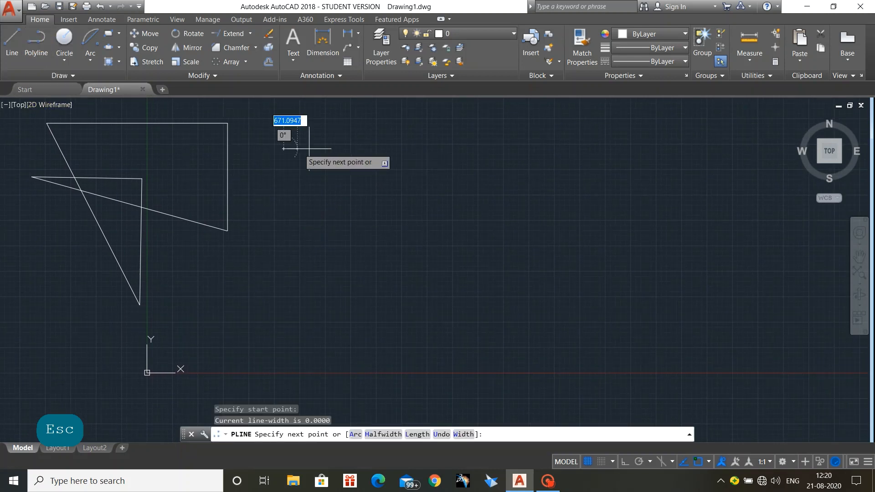
pyautogui.click(466, 201)
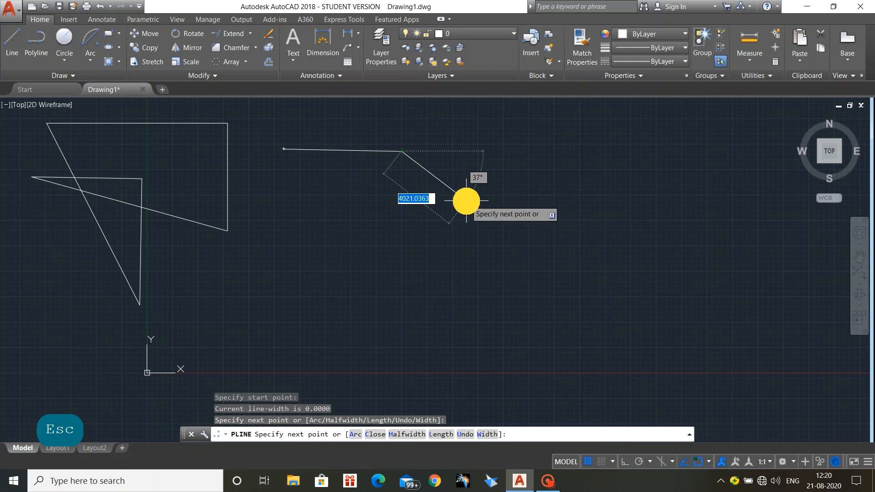
pyautogui.click(526, 159)
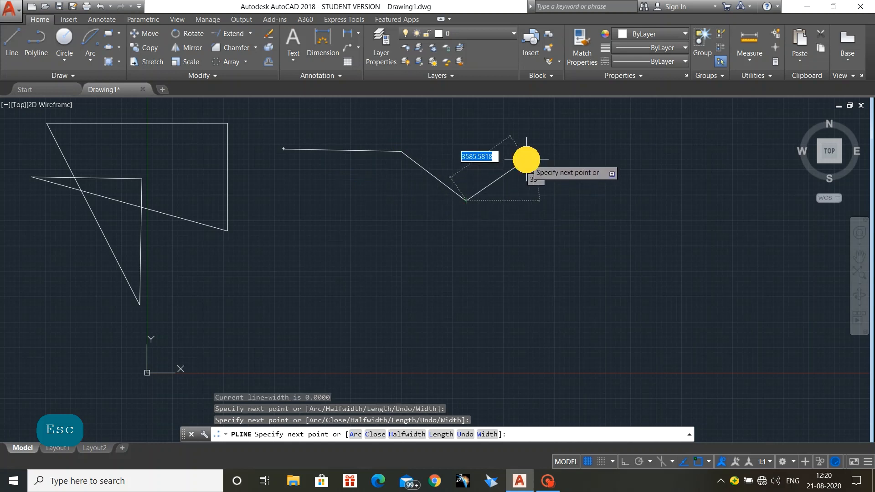
pyautogui.click(450, 114)
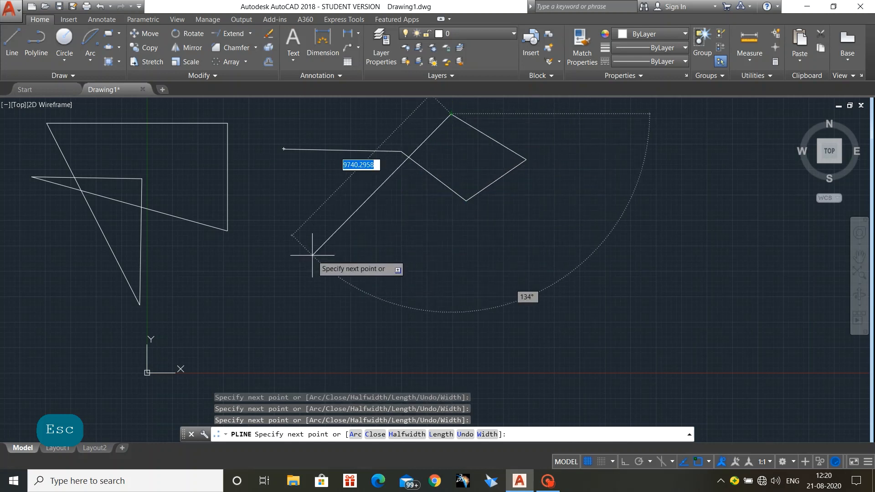
pyautogui.click(282, 237)
pyautogui.click(445, 237)
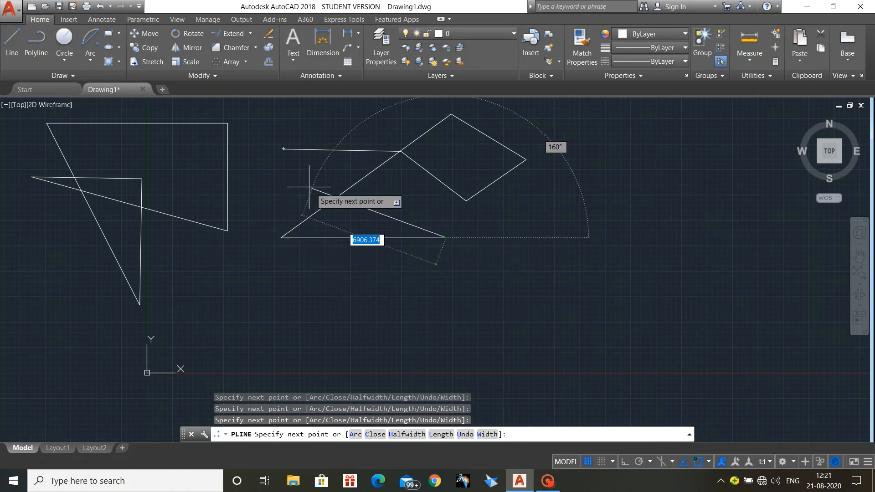
pyautogui.click(284, 149)
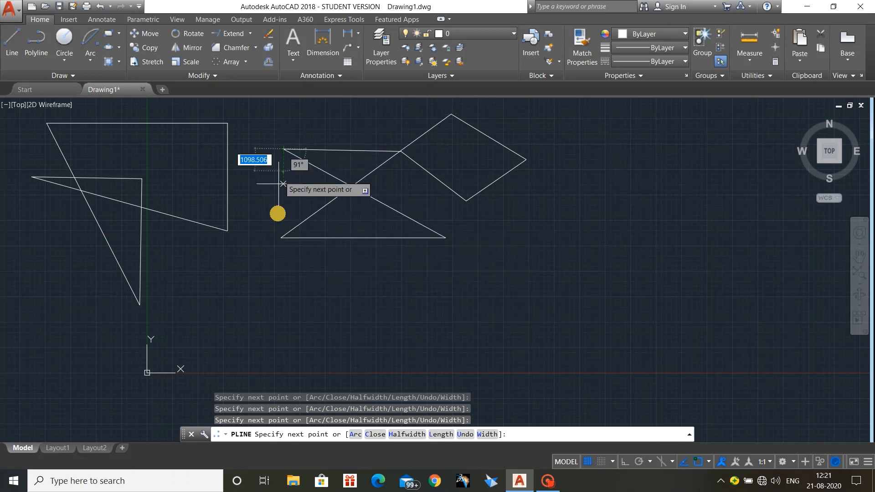
pyautogui.click(282, 237)
pyautogui.press('Escape')
pyautogui.press('Escape')
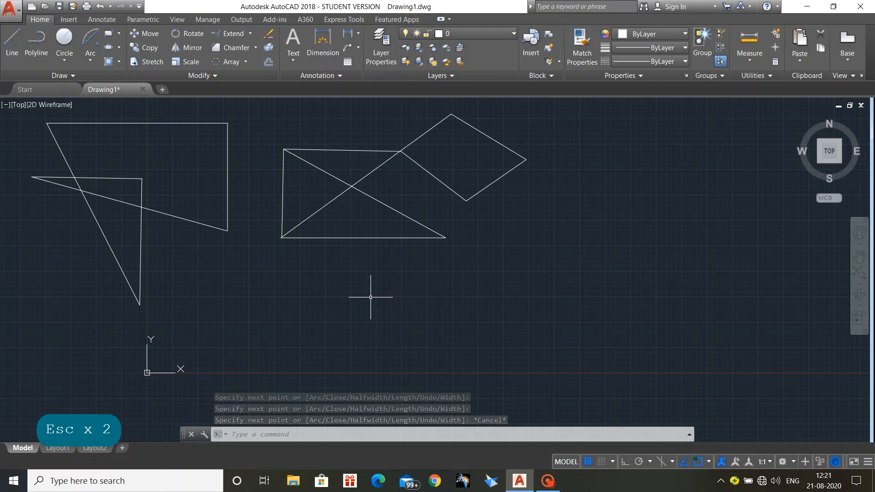
# Draw a second self-crossing polyline of five segments below the first one, returning to its start point, and end the command
pyautogui.press('Return')
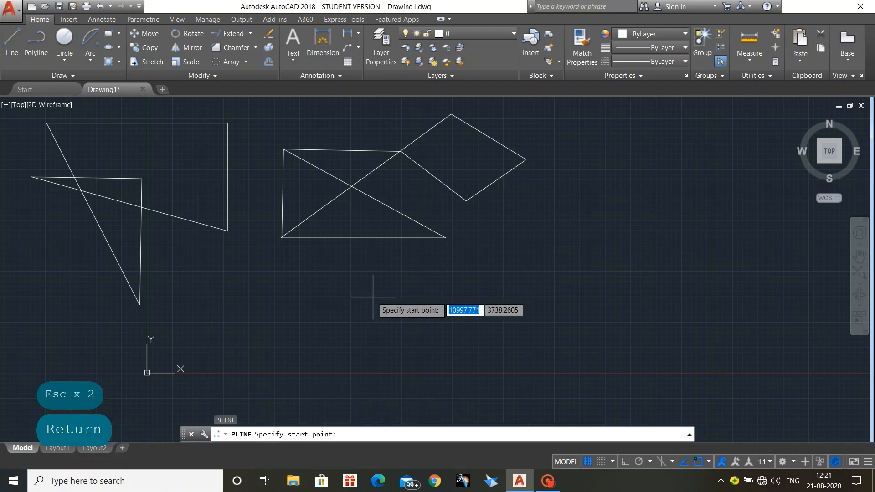
pyautogui.click(284, 273)
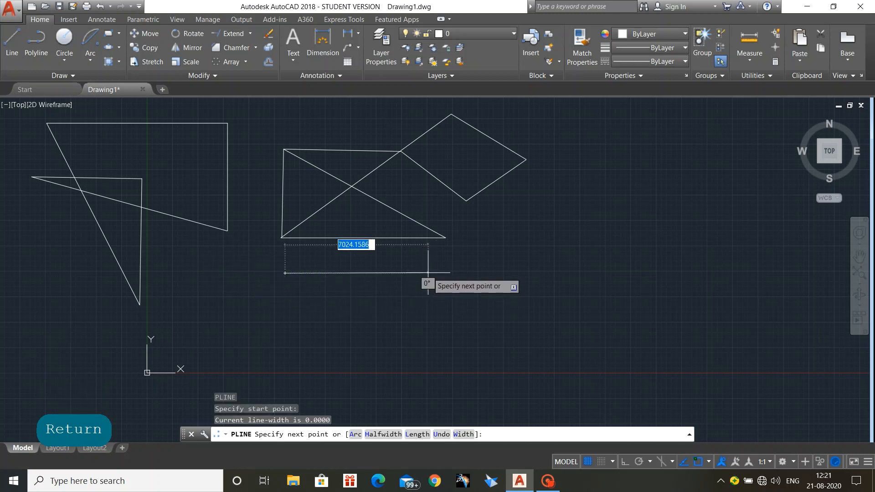
pyautogui.click(427, 273)
pyautogui.click(267, 352)
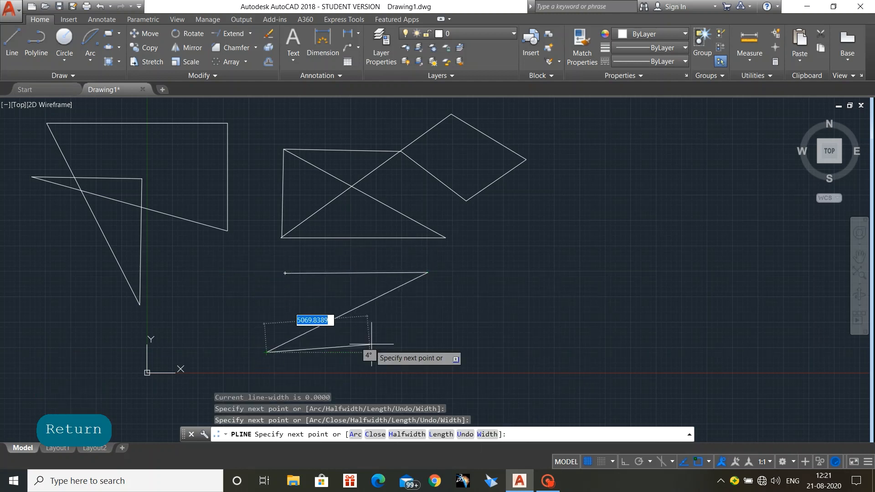
pyautogui.click(437, 353)
pyautogui.click(381, 422)
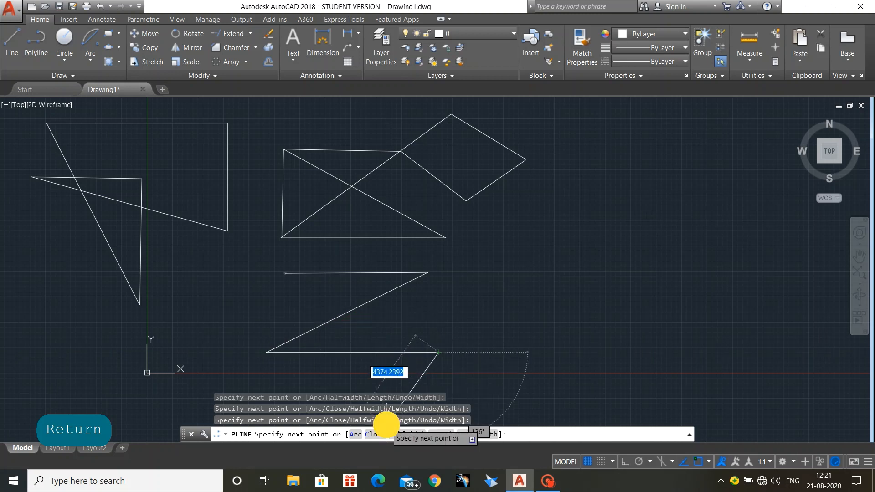
pyautogui.click(286, 274)
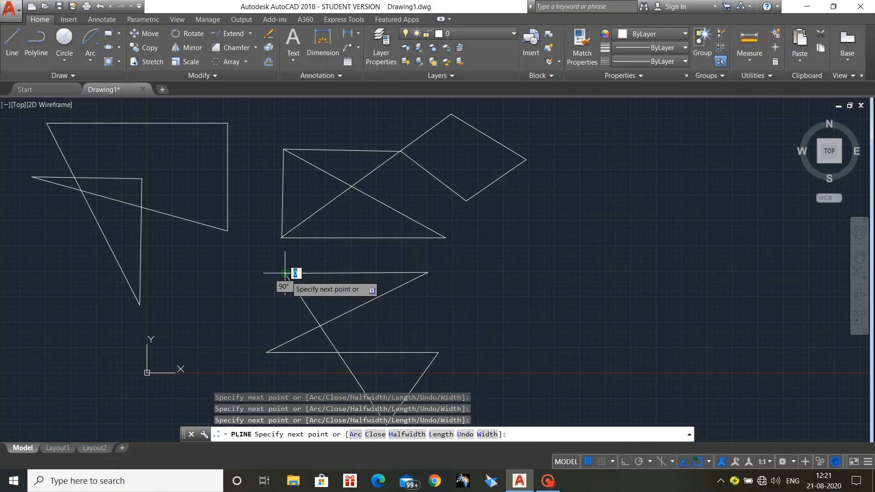
pyautogui.press('Escape')
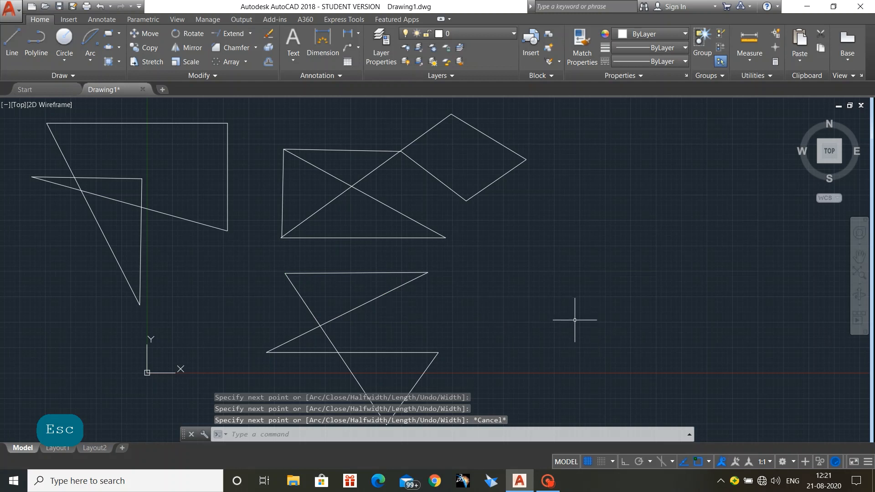
# Draw a circle by center and radius in the empty area right of the polylines, with a radius of about 3510
pyautogui.moveTo(574, 319)
pyautogui.mouseDown(button='middle')
pyautogui.moveTo(469, 286)
pyautogui.moveTo(485, 300)
pyautogui.mouseUp(button='middle')
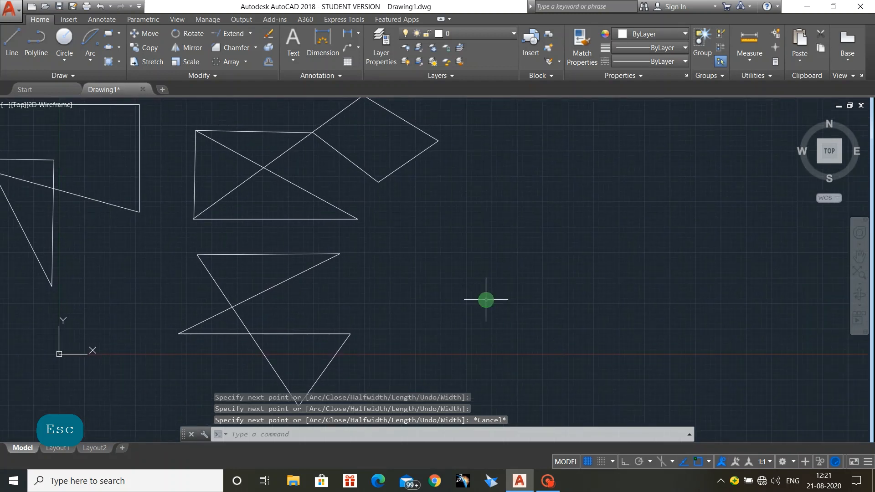
pyautogui.click(63, 37)
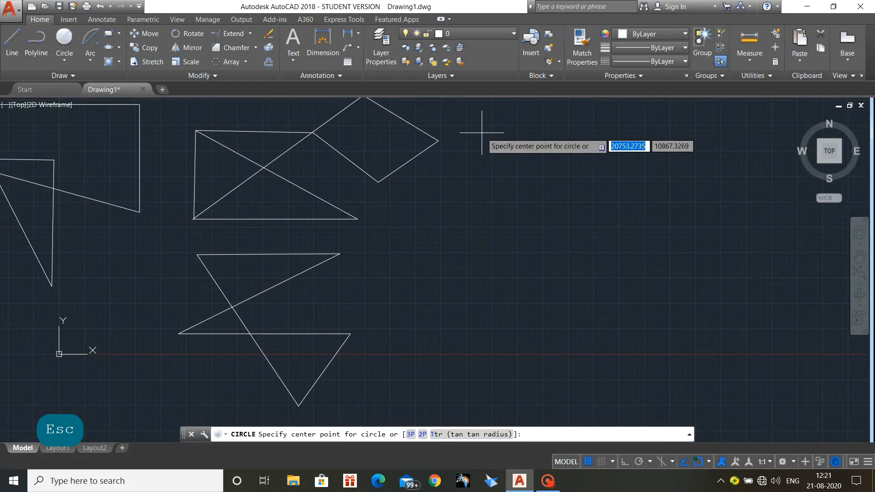
pyautogui.click(549, 194)
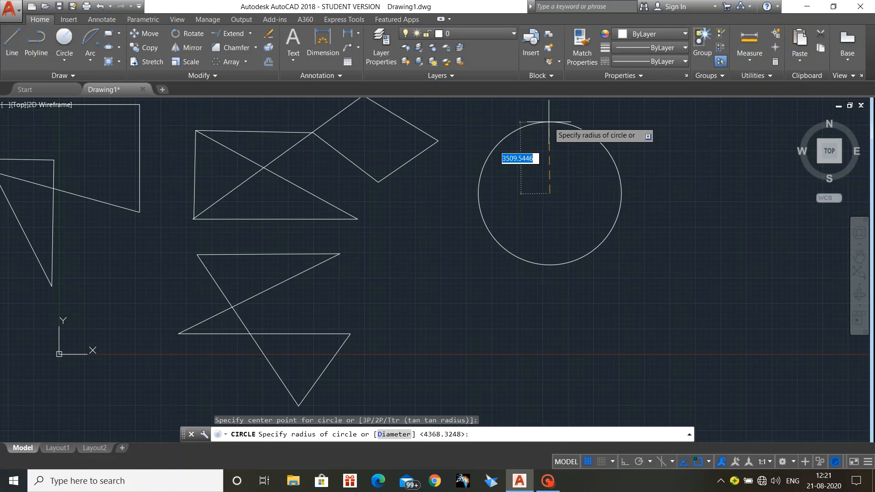
pyautogui.click(549, 122)
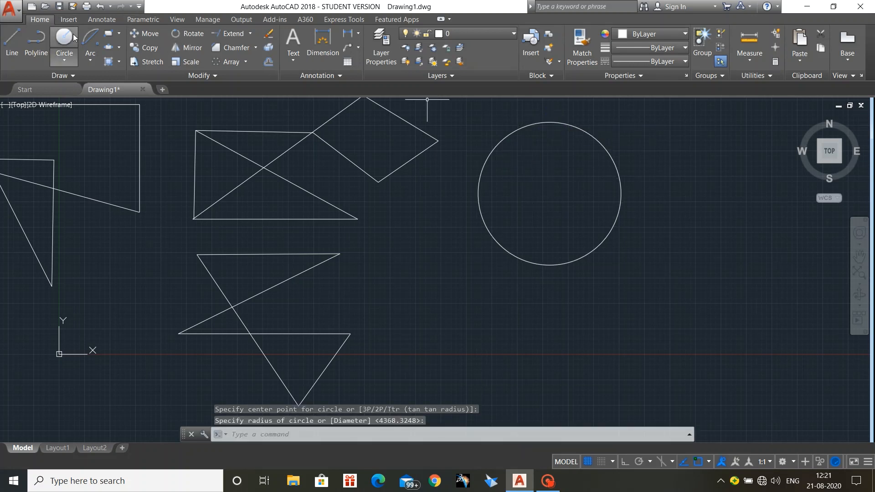
# Draw a smaller concentric circle inside the large one by center and diameter, with a diameter of about 1923
pyautogui.click(64, 62)
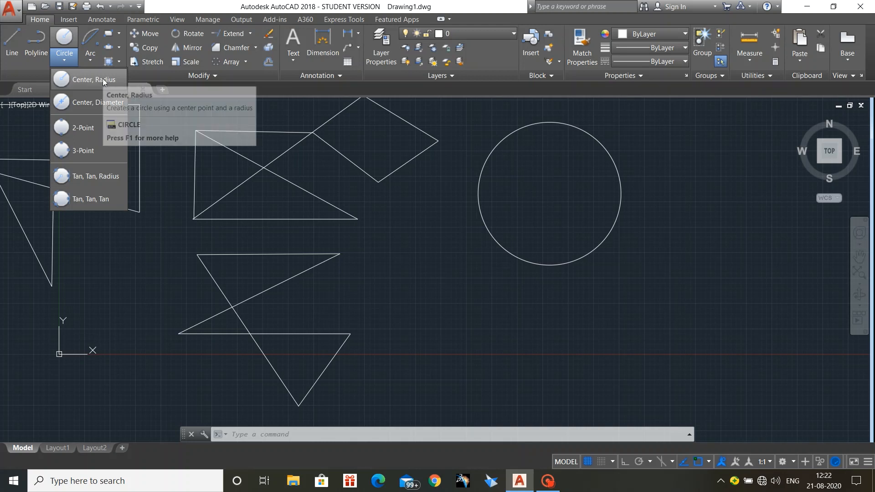
pyautogui.click(89, 105)
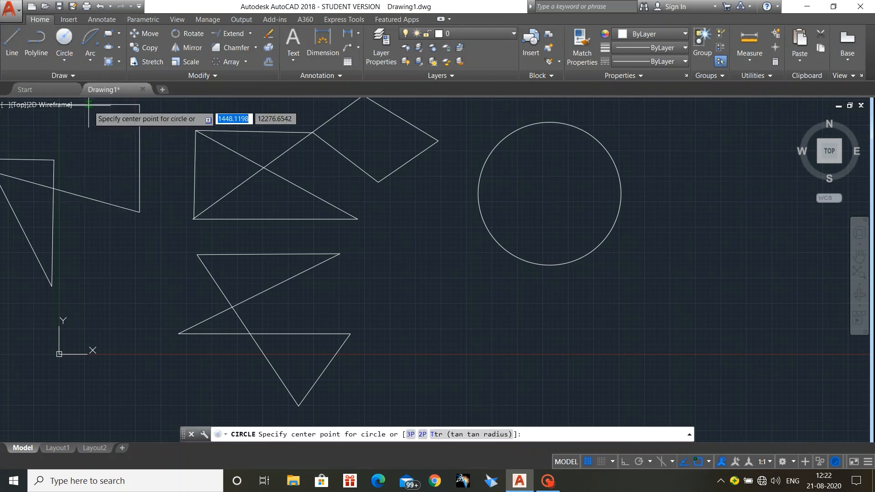
pyautogui.click(550, 193)
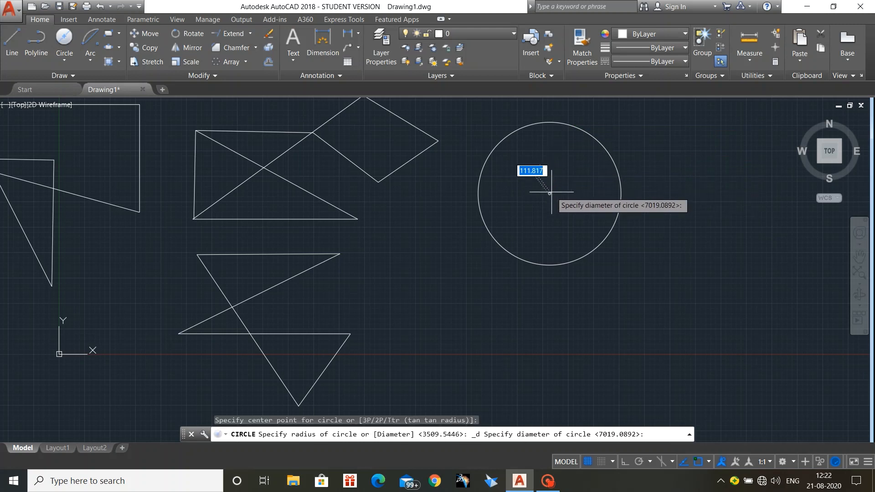
pyautogui.click(549, 155)
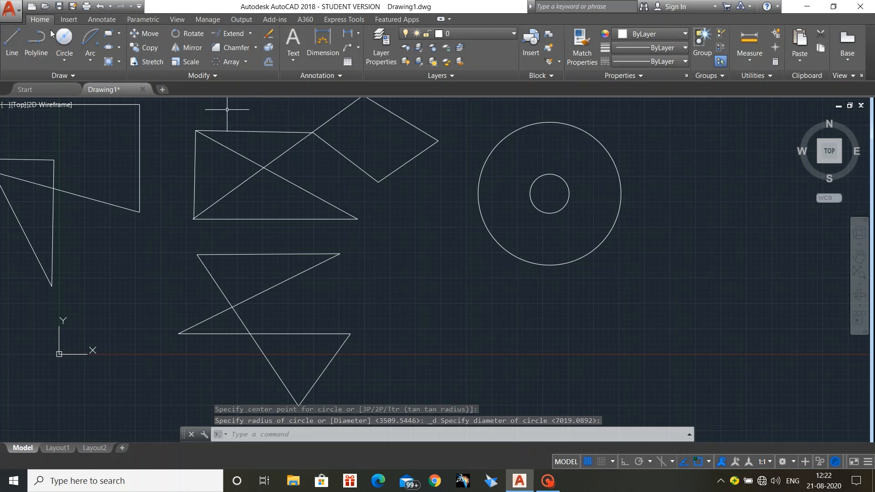
# Draw a circle with a diameter of 5000 by center and diameter, below and to the left of the concentric circles
pyautogui.press('Return')
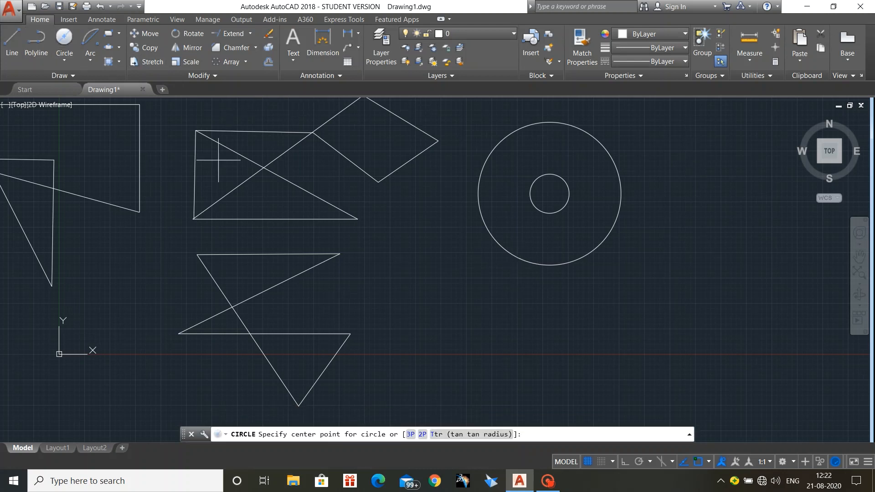
pyautogui.click(469, 331)
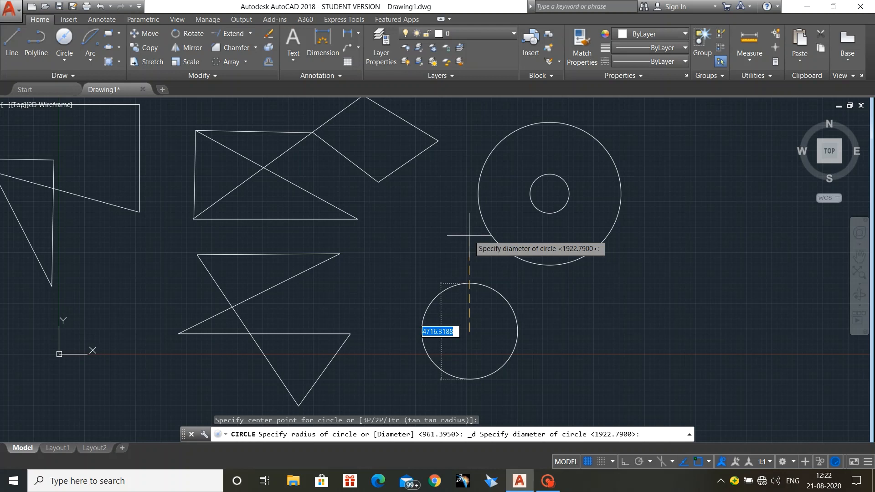
pyautogui.write('5000')
pyautogui.press('Return')
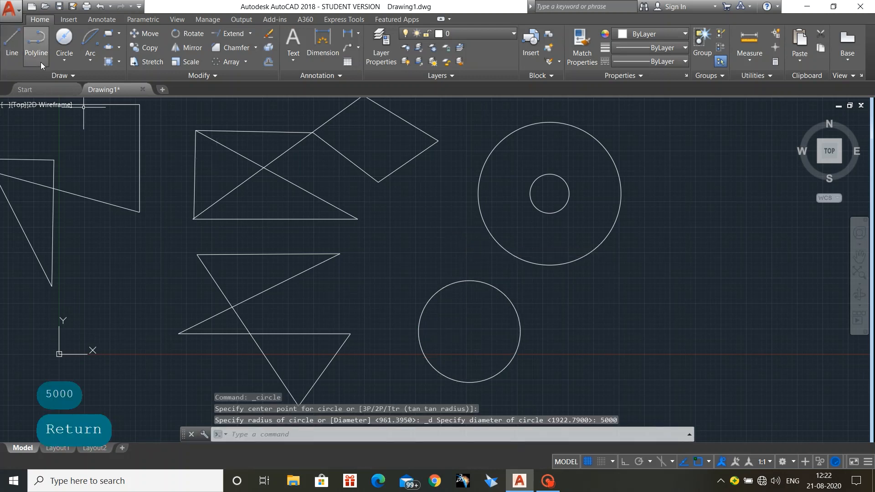
# Draw a 2-Point circle to the upper right of the concentric circles by placing both ends of its diameter freely
pyautogui.click(64, 60)
pyautogui.click(87, 121)
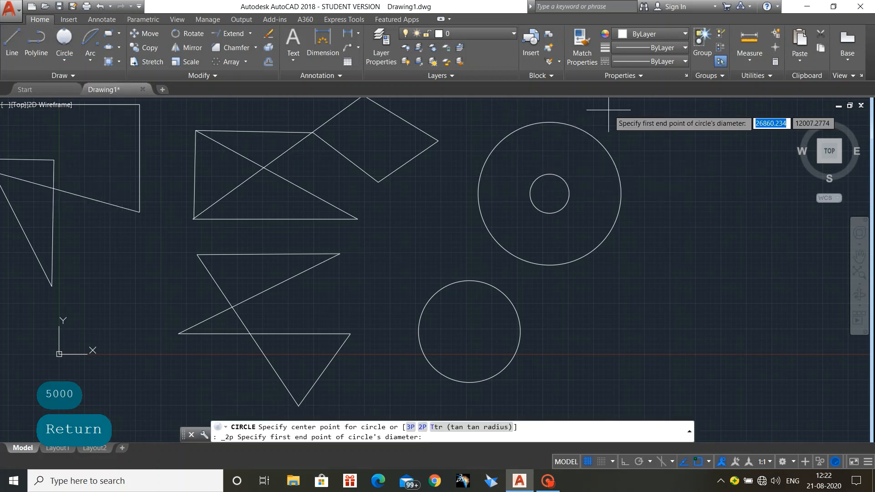
pyautogui.click(710, 133)
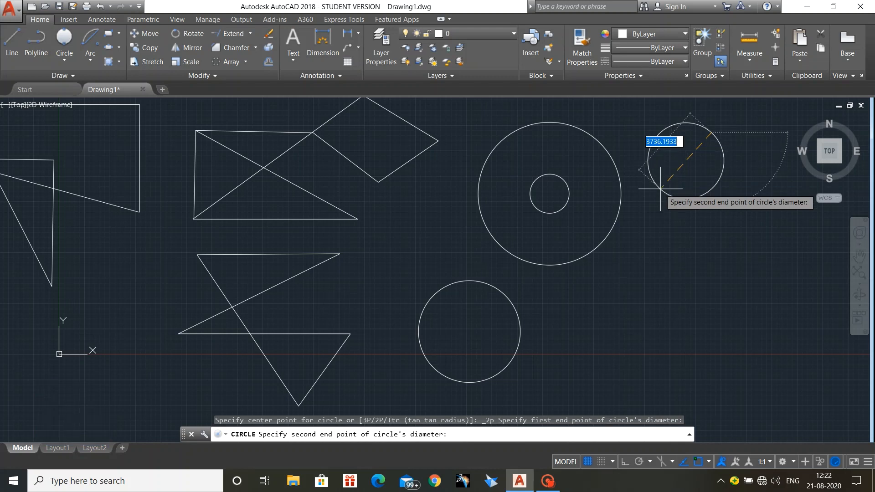
pyautogui.click(644, 166)
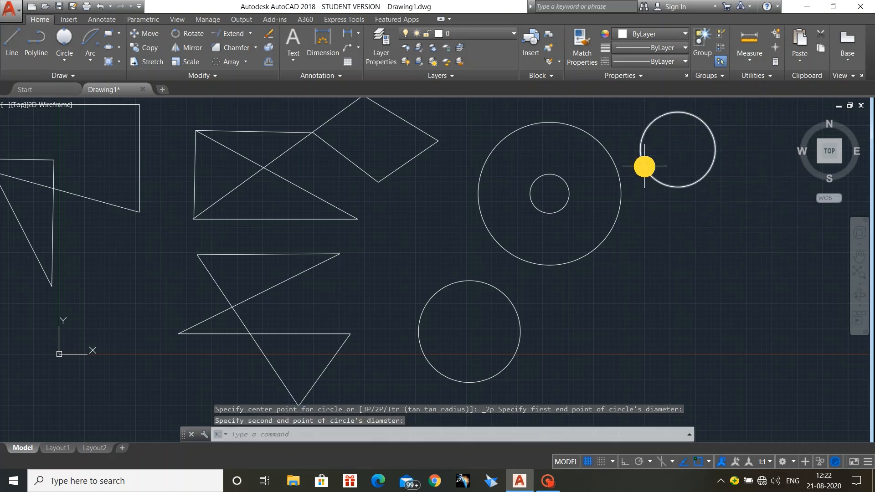
# Draw a 3-Point circle below the 2-Point circle, passing through three freely placed points
pyautogui.click(65, 62)
pyautogui.click(90, 149)
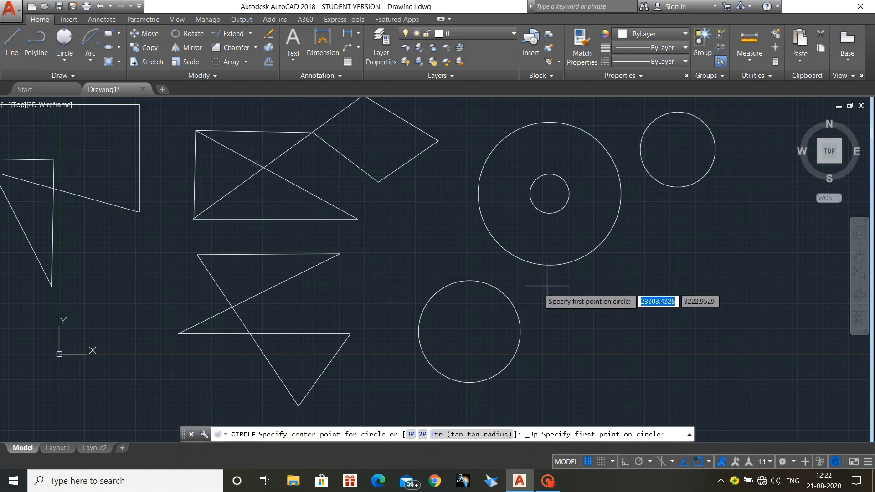
pyautogui.click(680, 250)
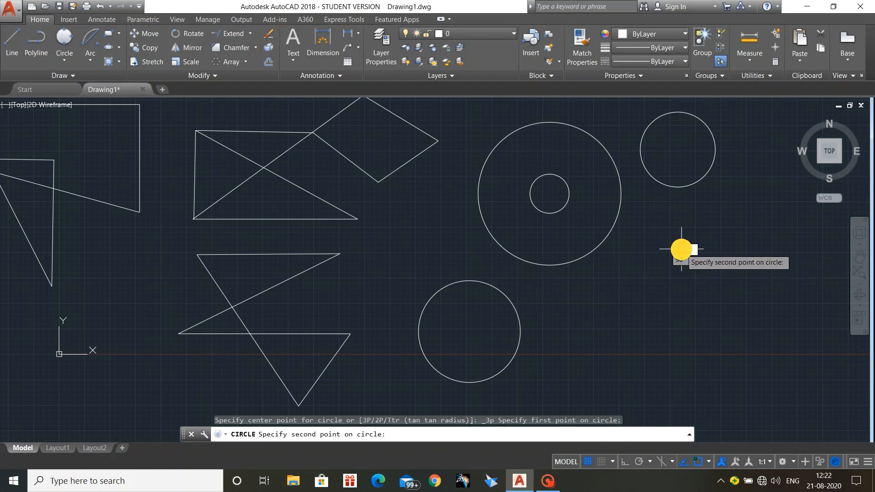
pyautogui.click(683, 356)
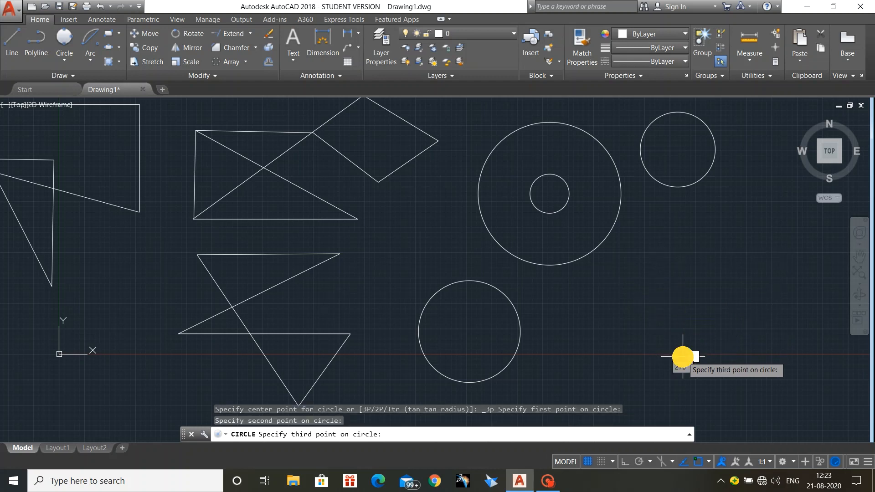
pyautogui.click(743, 296)
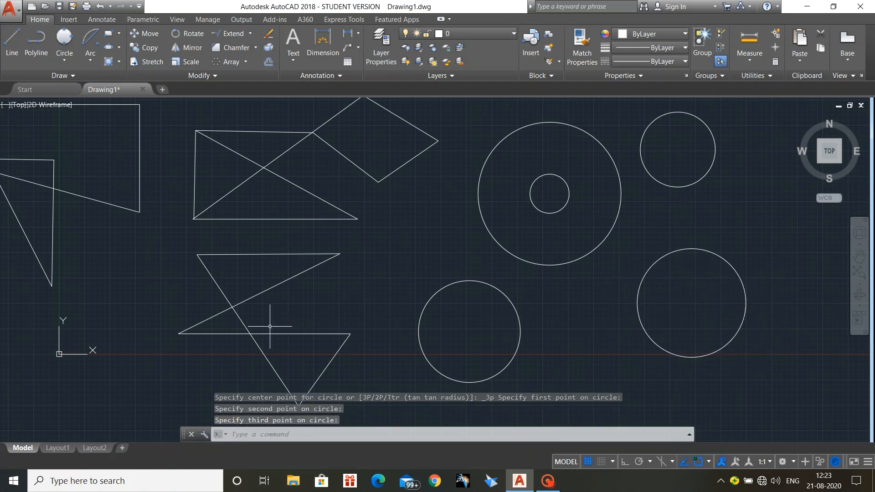
# Draw two connected lines forming an open acute angle to the right of the 2-Point circle, one slanted and one horizontal
pyautogui.moveTo(661, 315); pyautogui.dragTo(588, 330, button='middle')
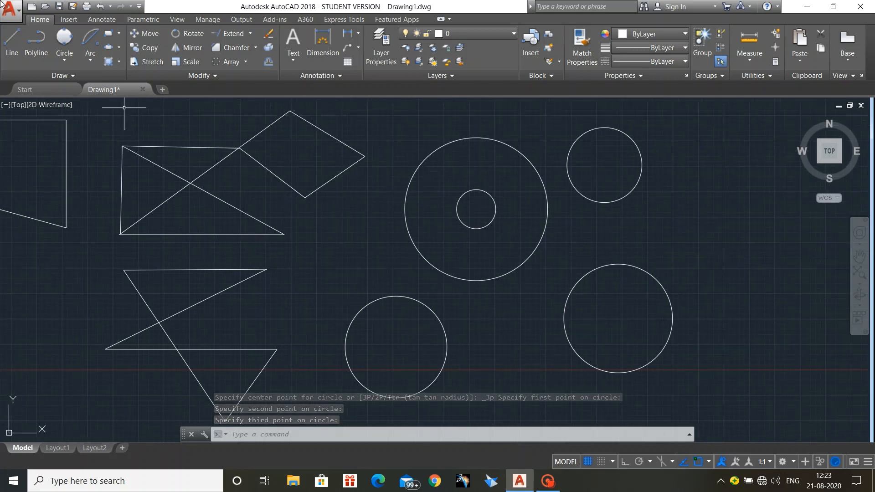
pyautogui.click(11, 43)
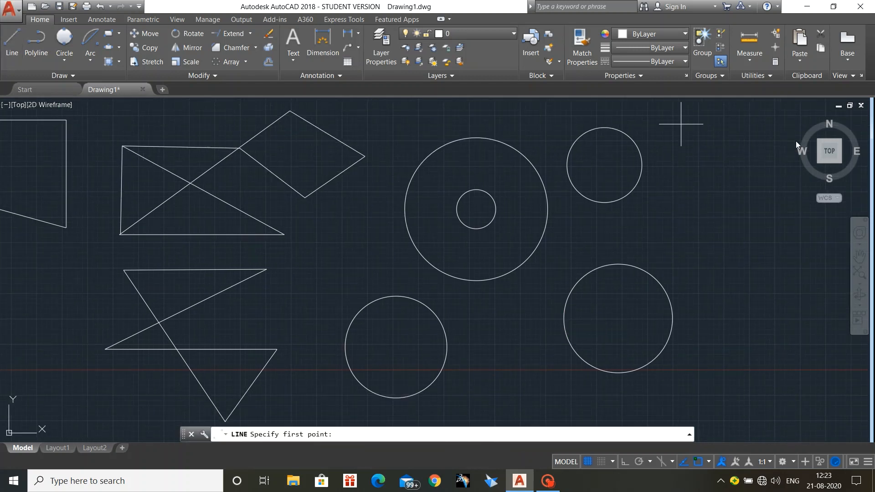
pyautogui.click(708, 153)
pyautogui.click(618, 244)
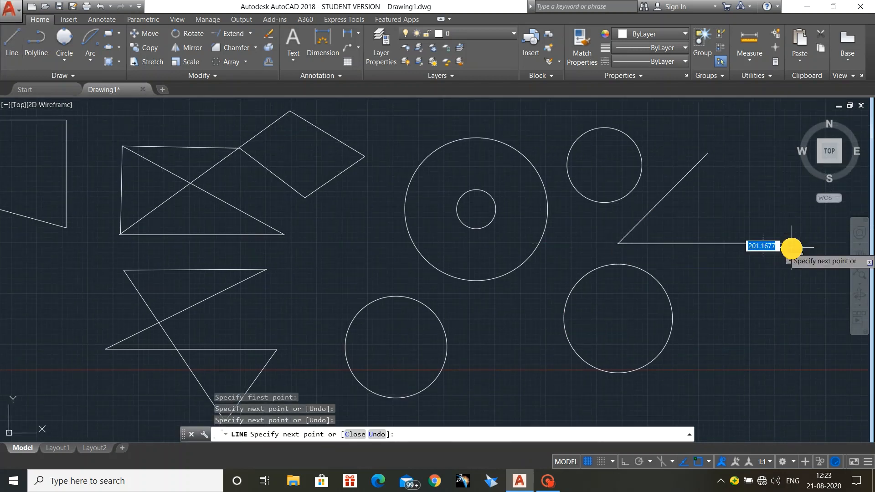
pyautogui.click(778, 243)
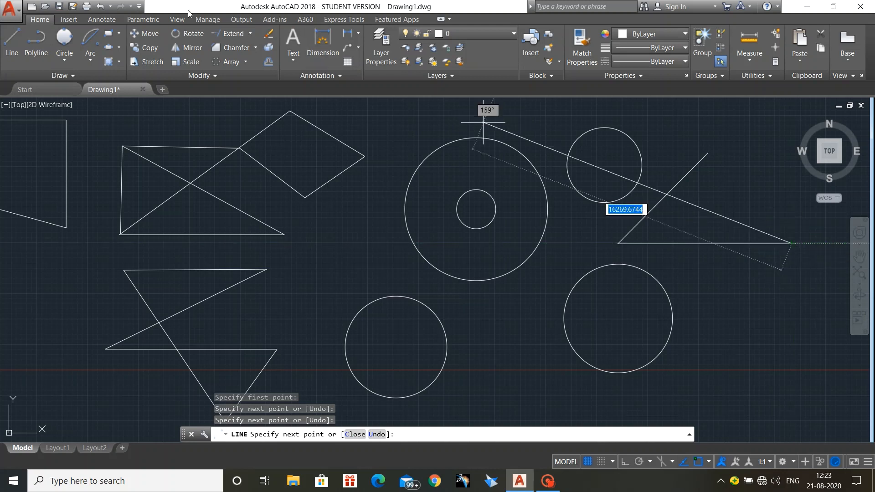
# Draw a 3-Point circle through a point on the slanted line, a point on the horizontal line and a free third point
pyautogui.click(64, 44)
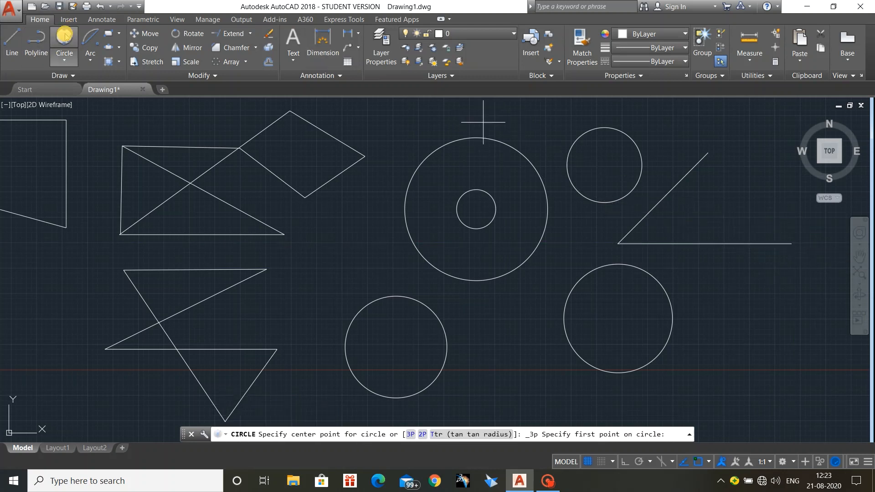
pyautogui.click(693, 169)
pyautogui.click(742, 243)
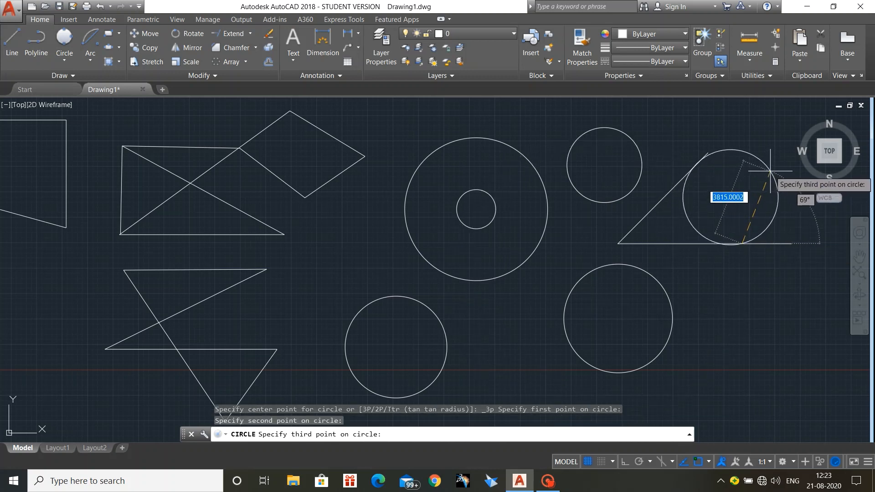
pyautogui.click(770, 171)
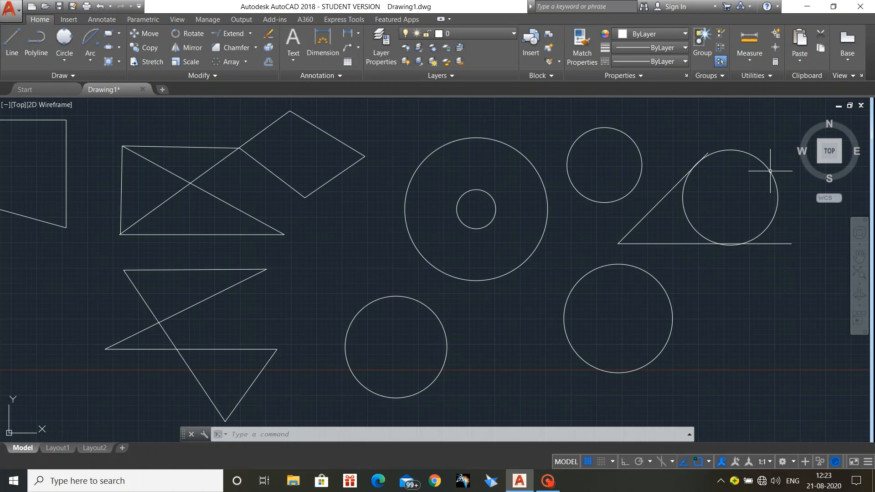
pyautogui.scroll(-2, 741, 313)
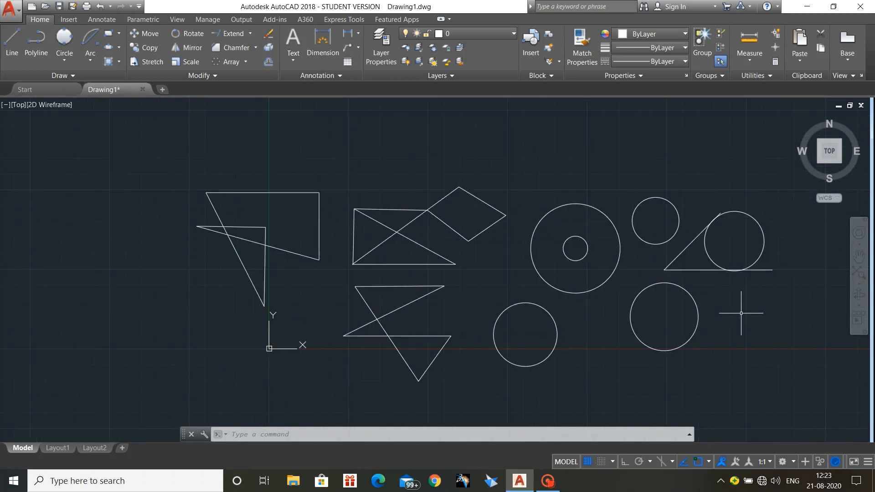
pyautogui.moveTo(740, 313); pyautogui.dragTo(693, 287, button='middle')
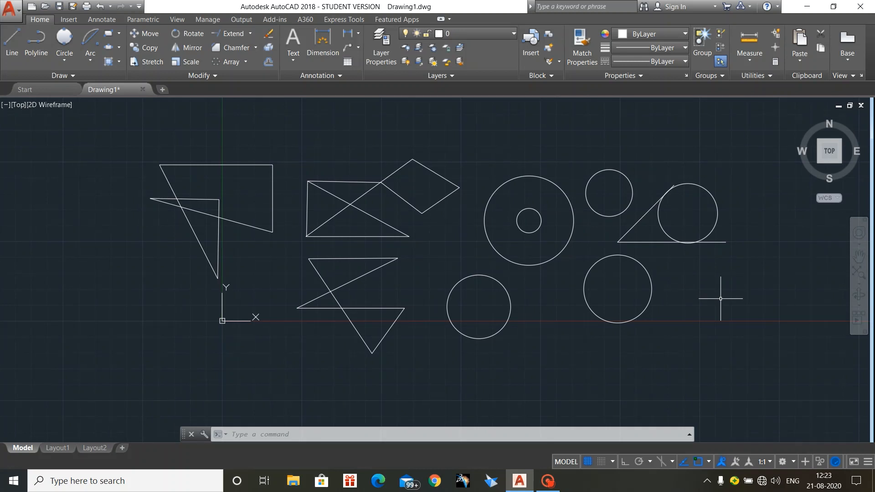
pyautogui.click(75, 58)
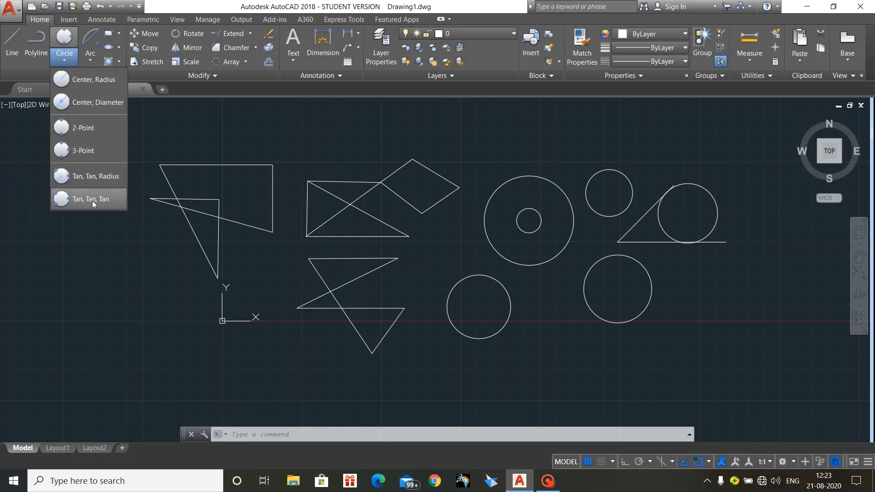
pyautogui.click(191, 310)
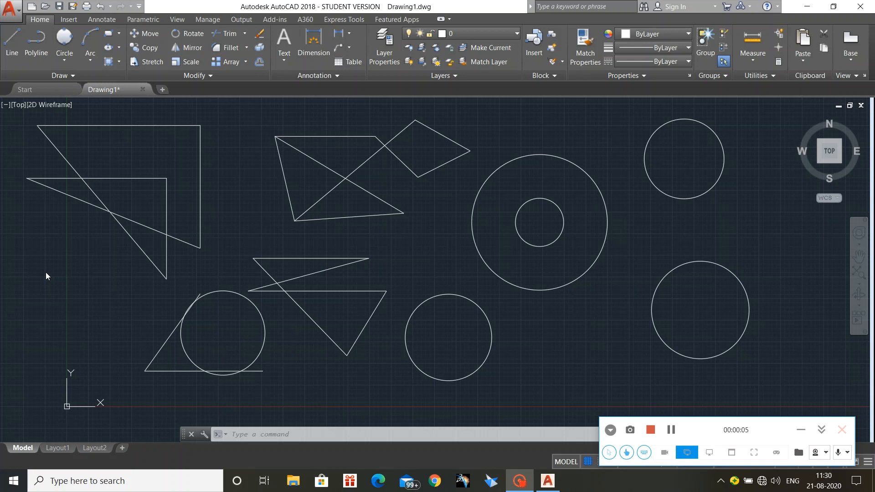
# Select all the drawn lines, polylines and circles with one selection window and delete them
pyautogui.press('ctrl')
pyautogui.hotkey('ctrl', 'a')
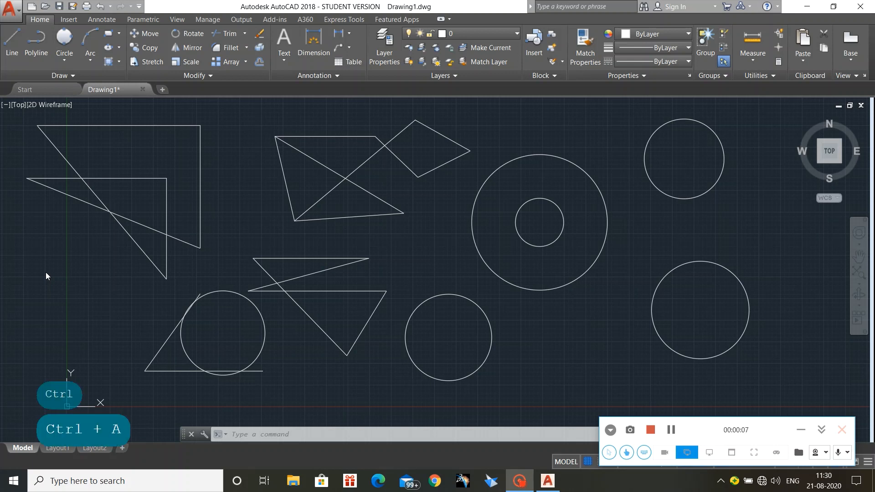
pyautogui.click(6, 114)
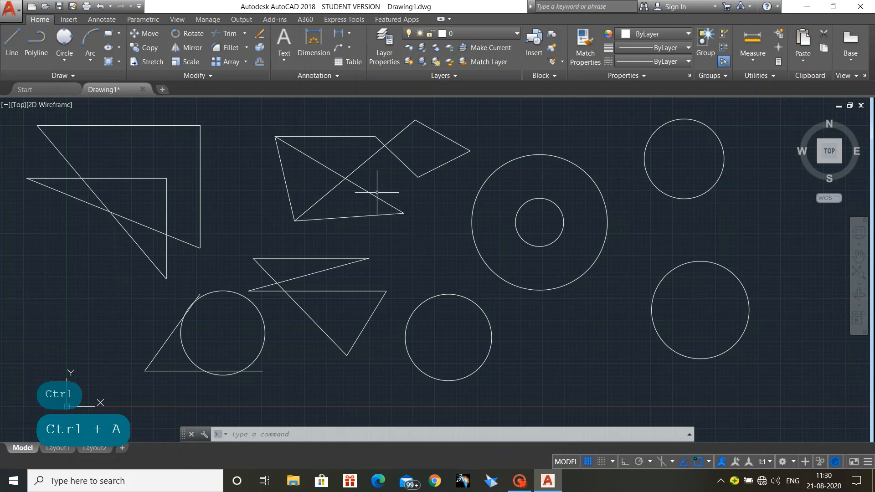
pyautogui.click(13, 118)
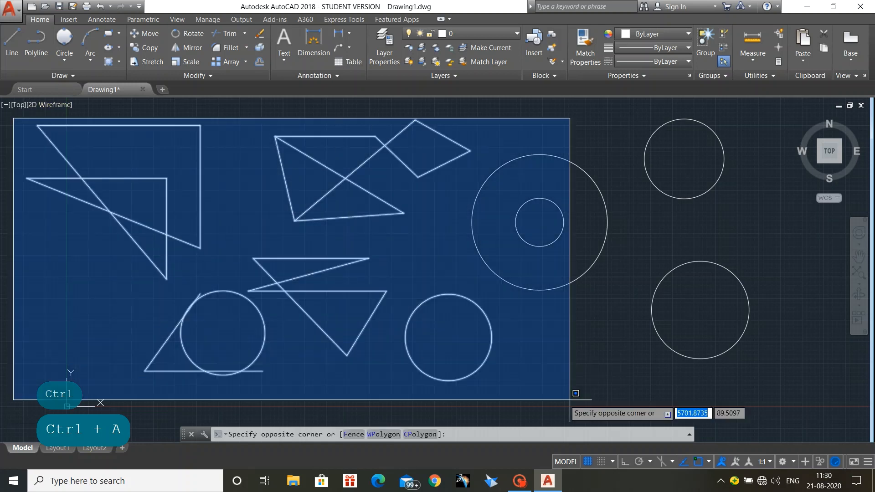
pyautogui.click(771, 402)
pyautogui.press('Delete')
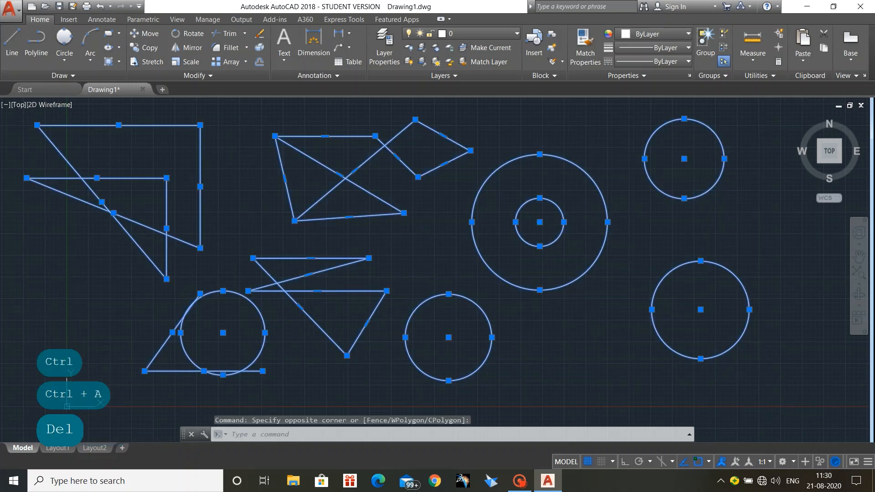
pyautogui.click(65, 57)
pyautogui.click(110, 172)
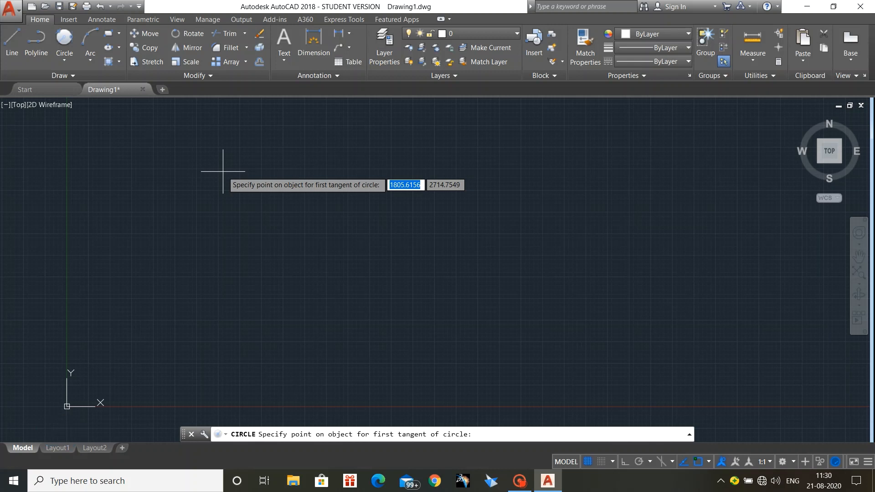
pyautogui.click(223, 171)
pyautogui.press('Escape')
pyautogui.press('Escape')
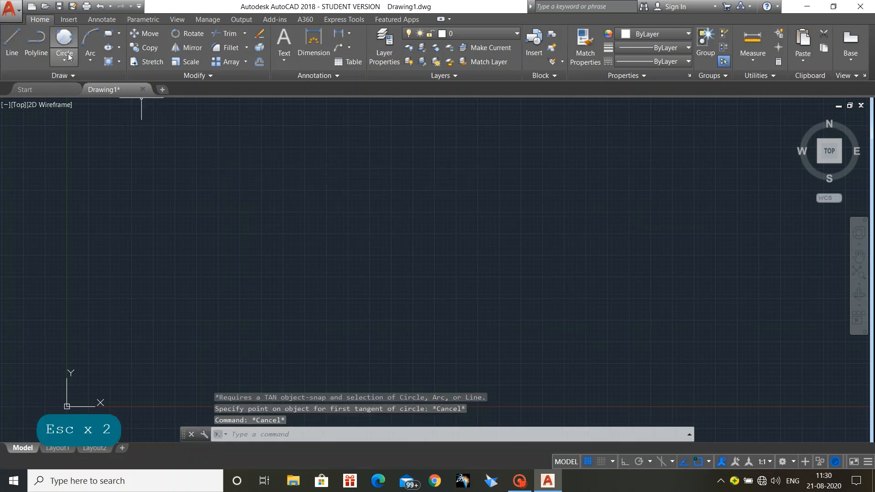
# Draw a circle by center and radius above and to the right of the origin, with a radius of about 752
pyautogui.click(64, 64)
pyautogui.click(108, 109)
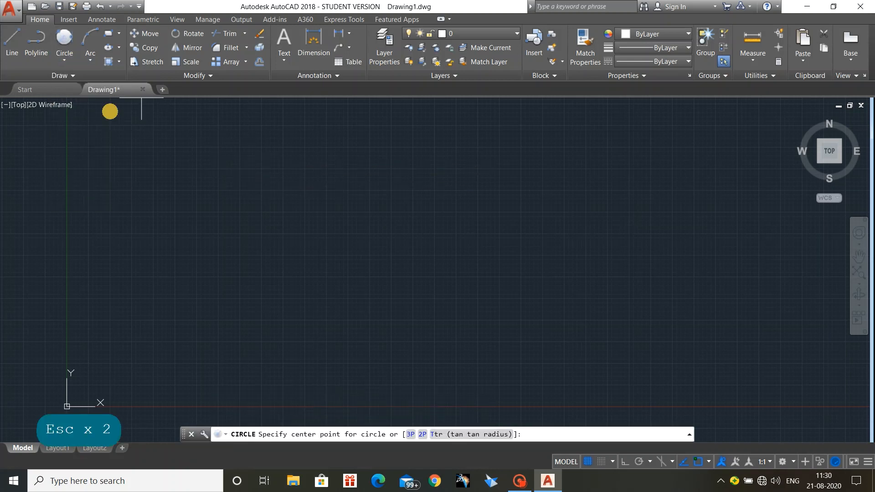
pyautogui.click(155, 240)
pyautogui.click(183, 180)
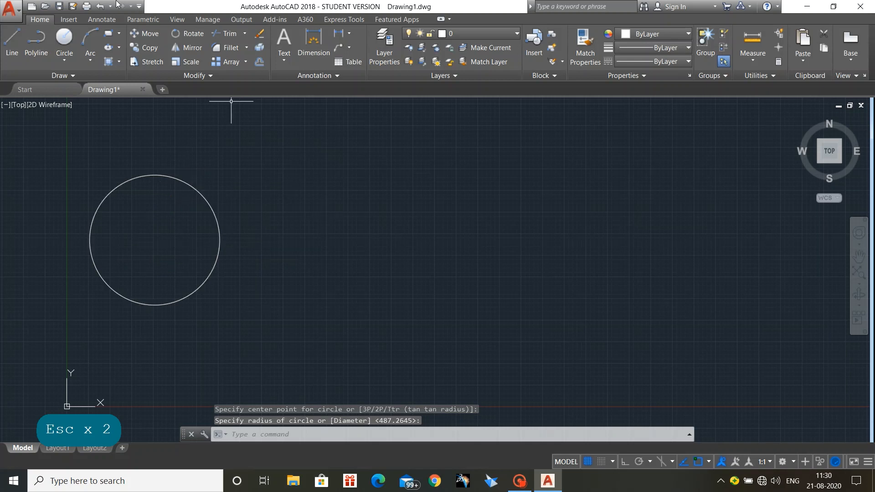
# Draw a second circle by center and radius to the right of the first, slightly higher, with a radius of about 568
pyautogui.click(77, 37)
pyautogui.click(348, 208)
pyautogui.click(360, 160)
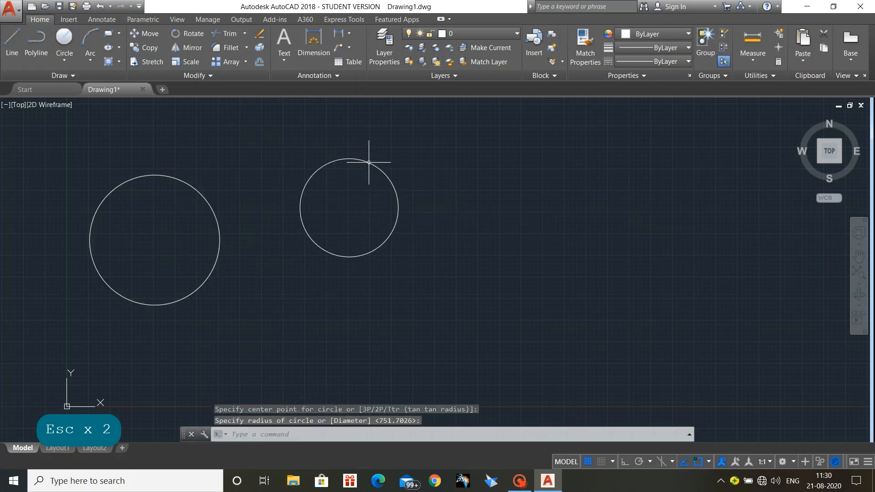
pyautogui.press('Escape')
# Draw a Tan, Tan, Radius circle between the two circles, tangent to their facing sides, with a radius of 500
pyautogui.click(68, 65)
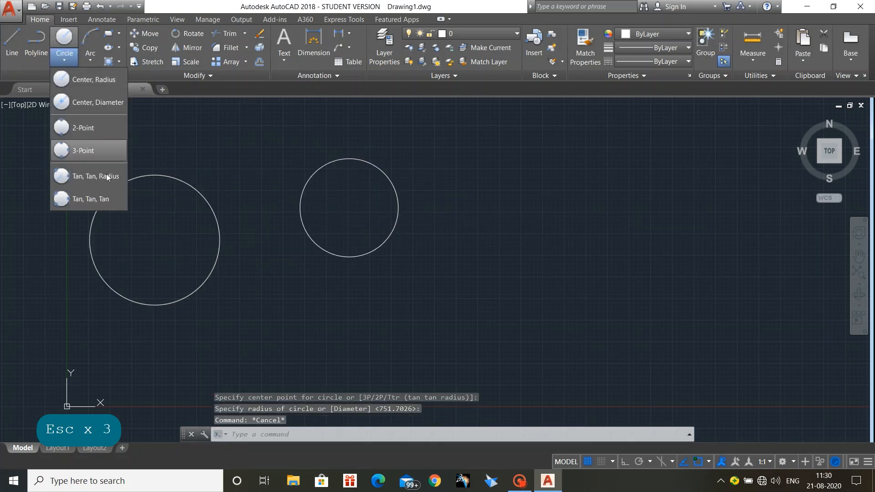
pyautogui.click(106, 174)
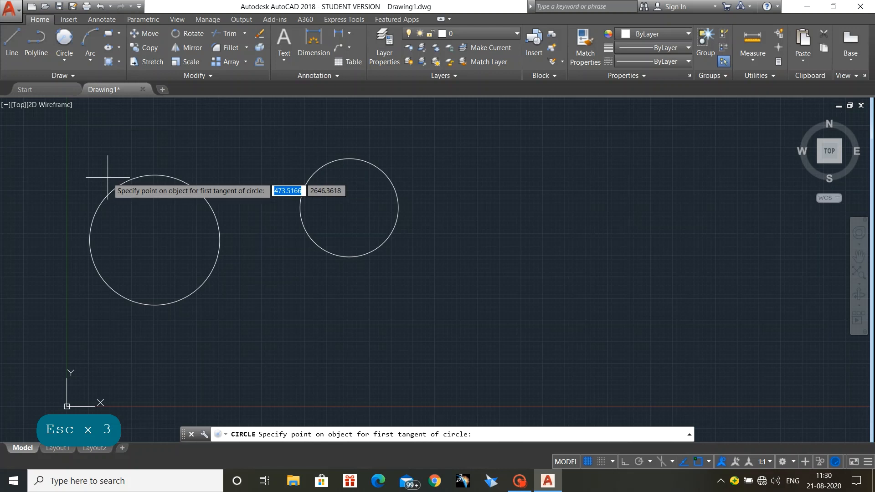
pyautogui.click(208, 203)
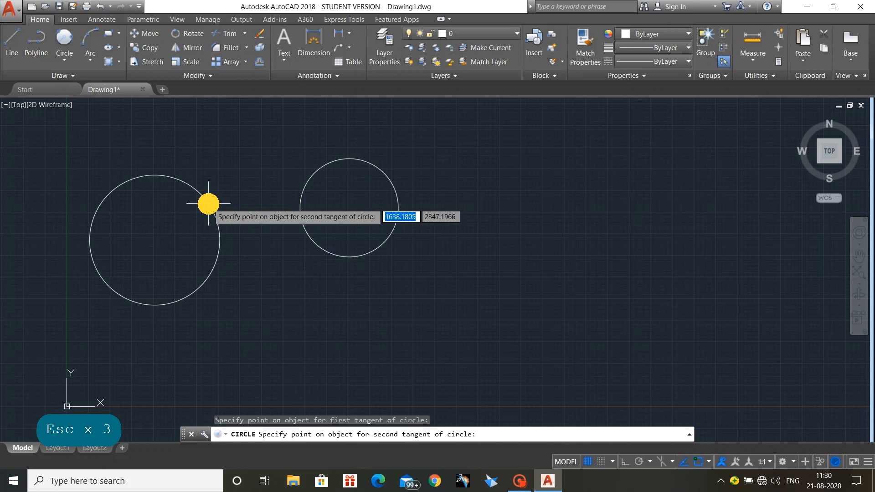
pyautogui.click(299, 200)
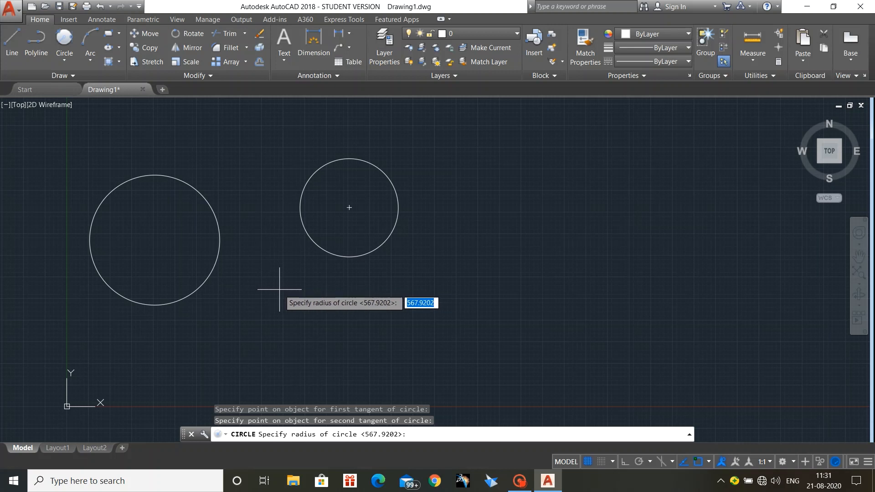
pyautogui.write('500')
pyautogui.press('Return')
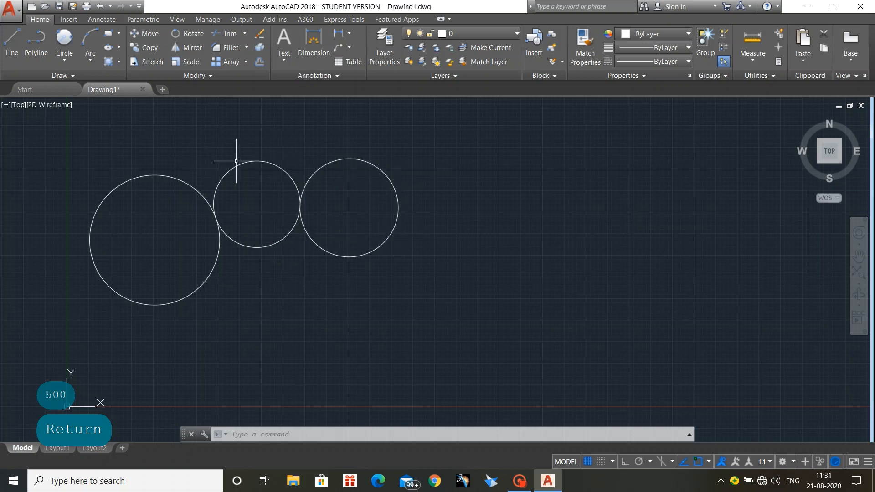
# Draw a Tan, Tan, Tan circle below the three circles, tangent to the lower sides of all three
pyautogui.click(68, 60)
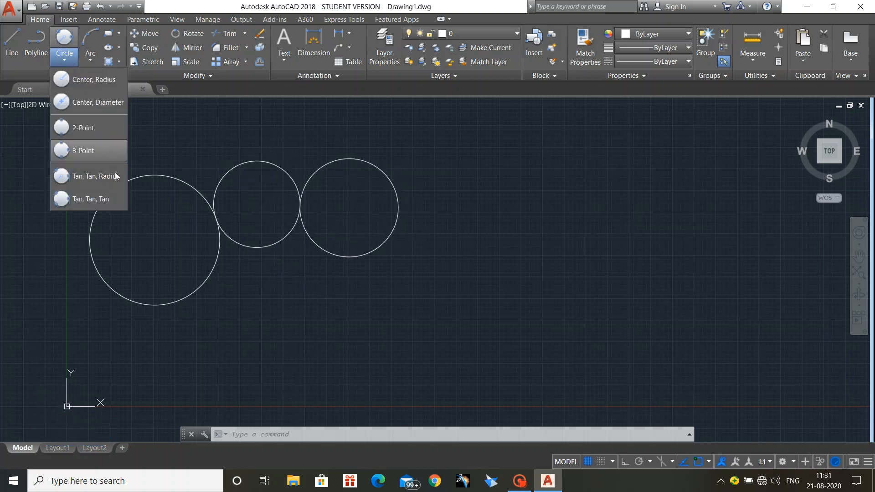
pyautogui.click(100, 201)
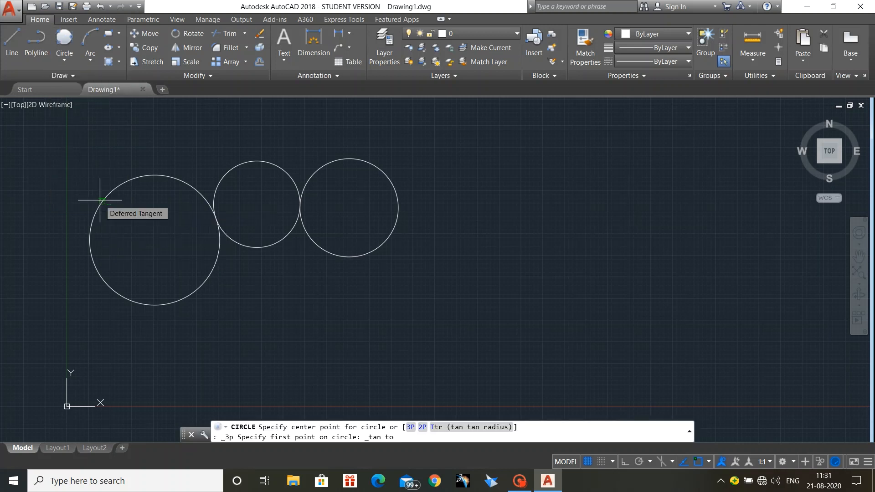
pyautogui.click(205, 273)
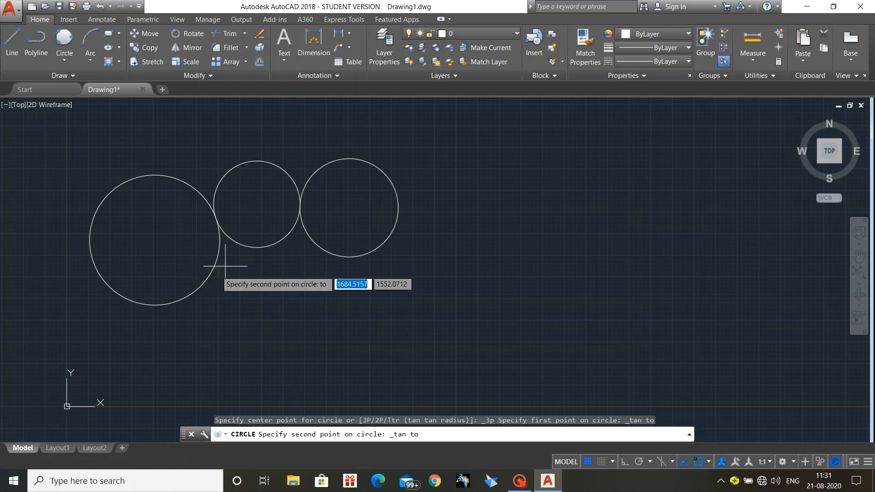
pyautogui.click(263, 248)
pyautogui.click(336, 252)
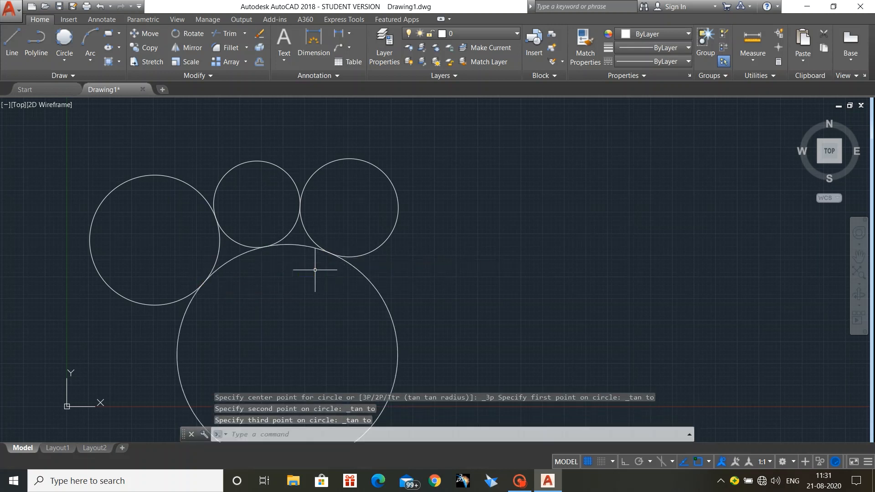
pyautogui.moveTo(462, 289); pyautogui.dragTo(453, 233, button='middle')
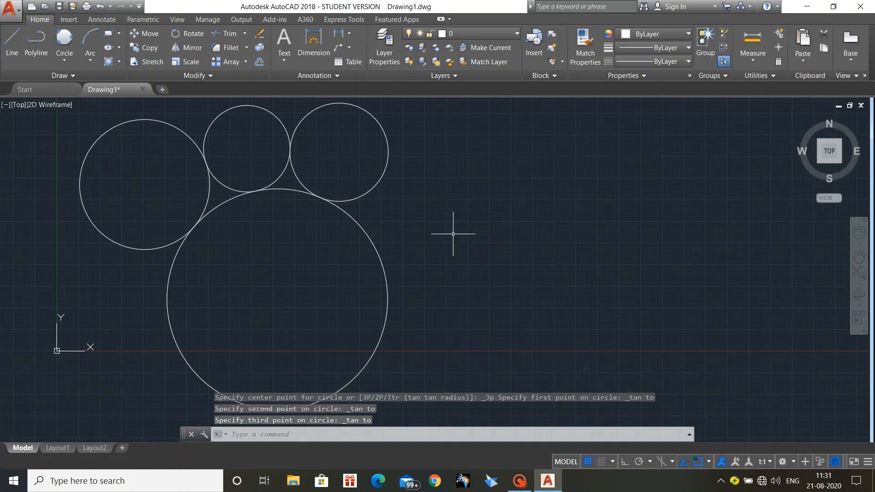
pyautogui.click(379, 253)
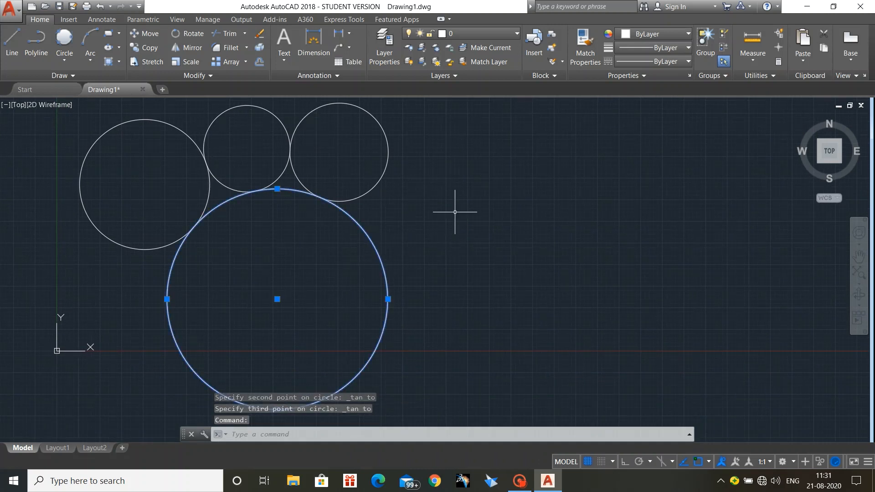
pyautogui.press('Escape')
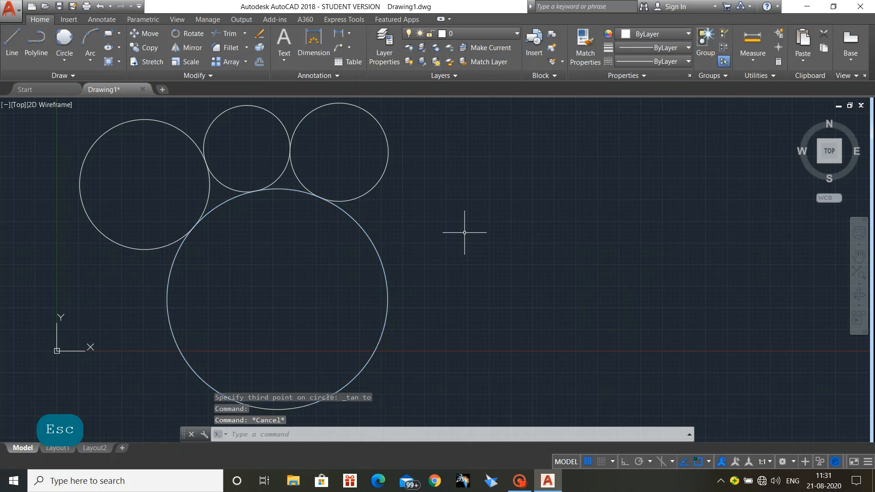
# Select all four tangent circles with selection windows and individual picks, and delete them
pyautogui.click(34, 117)
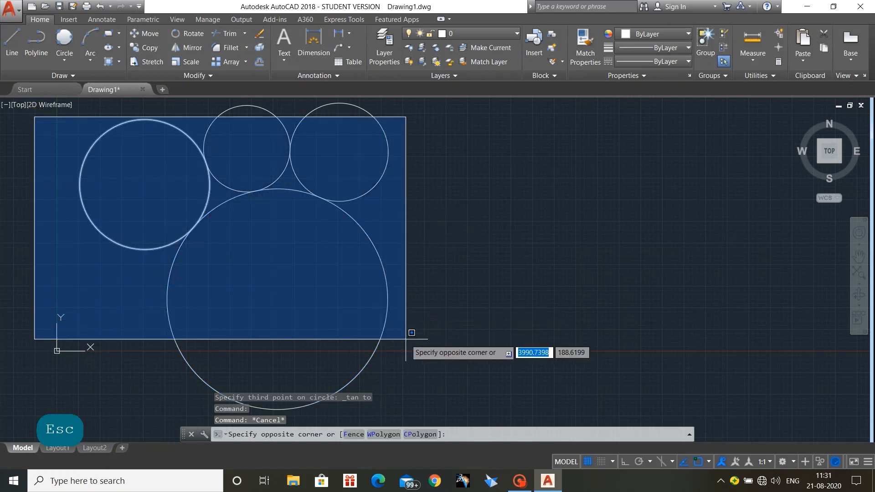
pyautogui.click(444, 393)
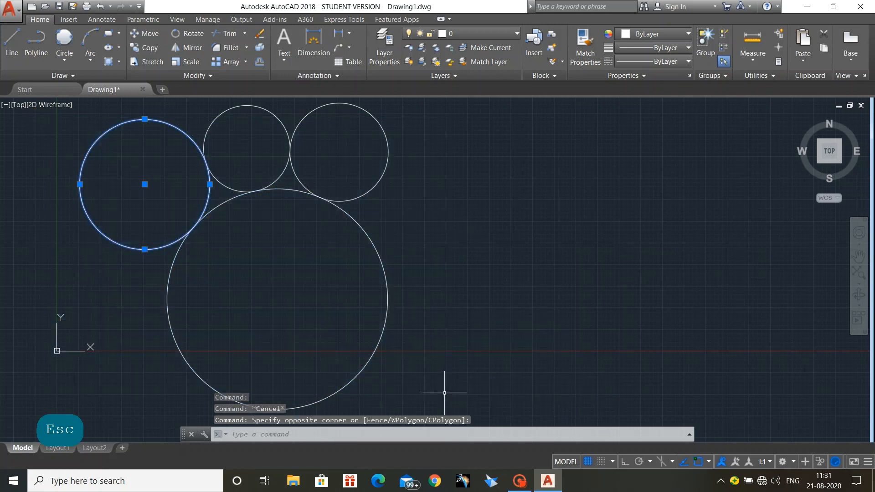
pyautogui.click(185, 104)
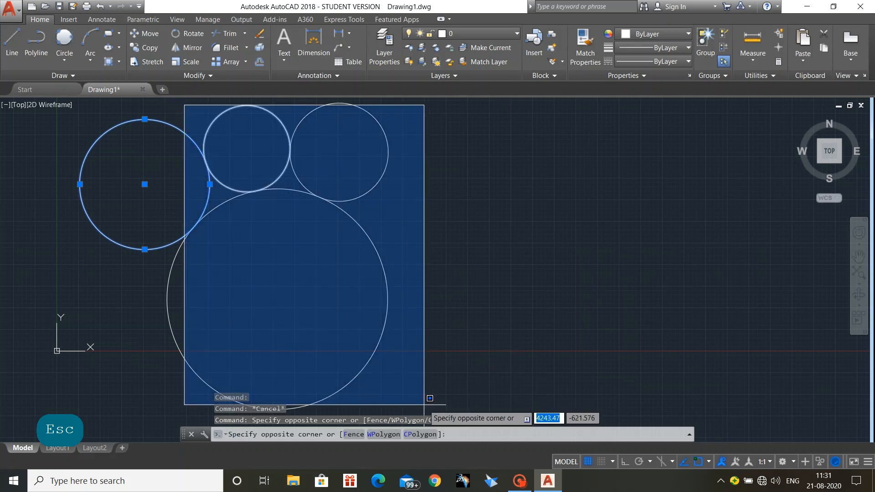
pyautogui.click(423, 374)
pyautogui.click(369, 237)
pyautogui.click(355, 236)
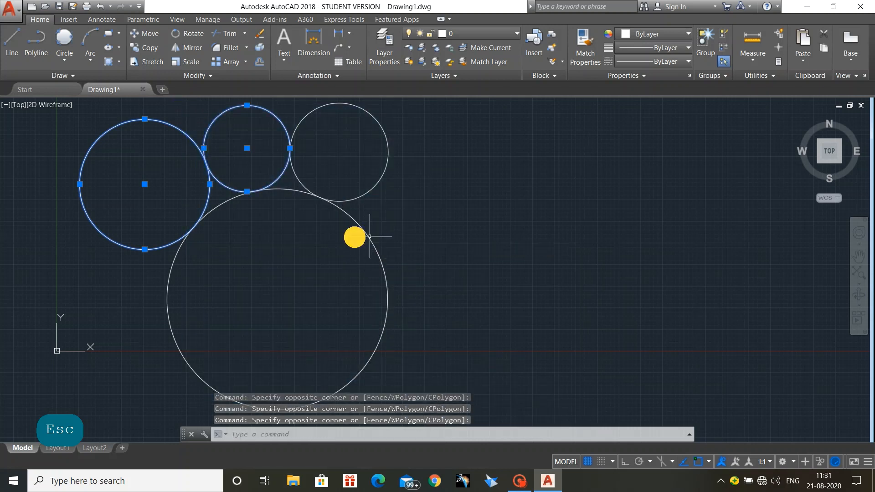
pyautogui.click(360, 225)
pyautogui.click(363, 195)
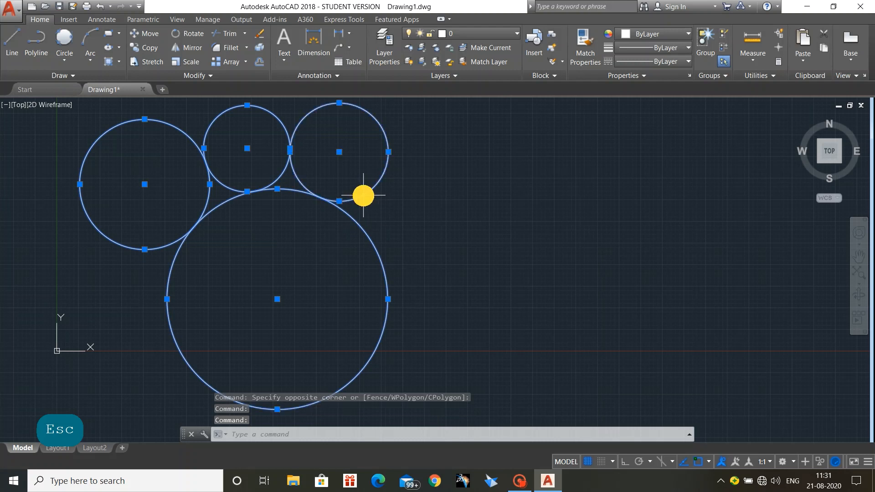
pyautogui.press('Delete')
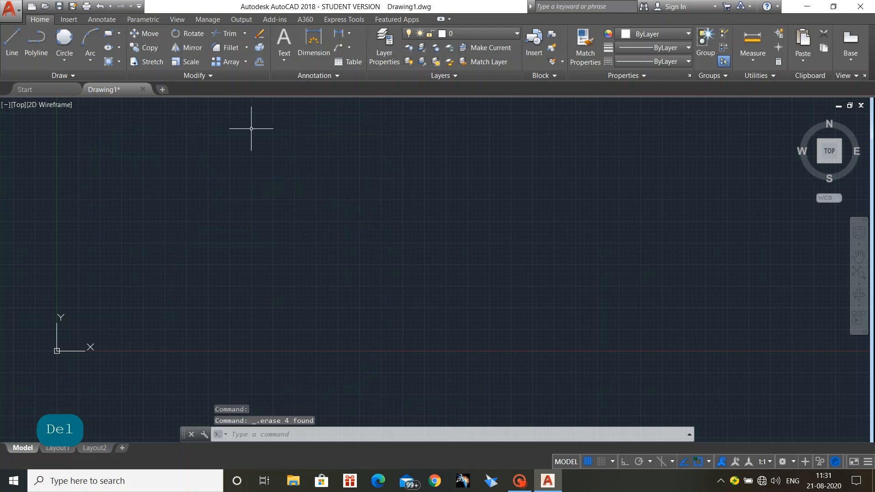
# Draw an upward-bulging three-point arc above and to the right of the origin, its second point about 1409 from the start at 29°
pyautogui.click(91, 46)
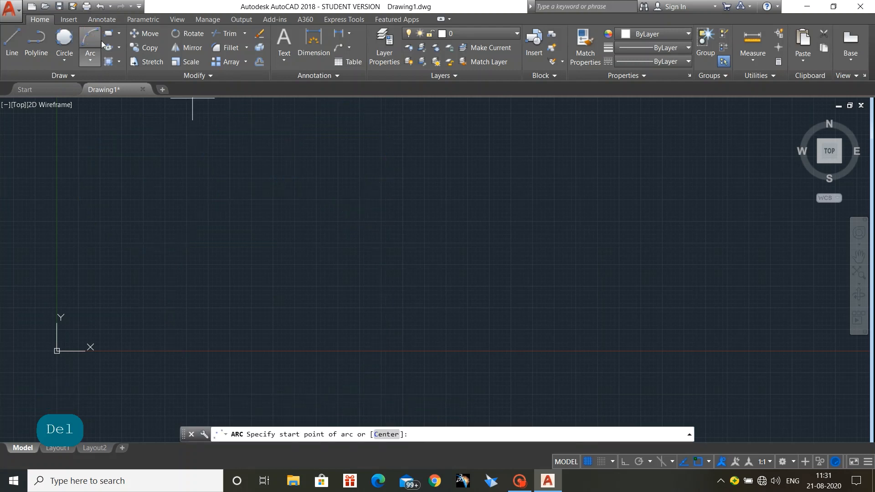
pyautogui.click(160, 215)
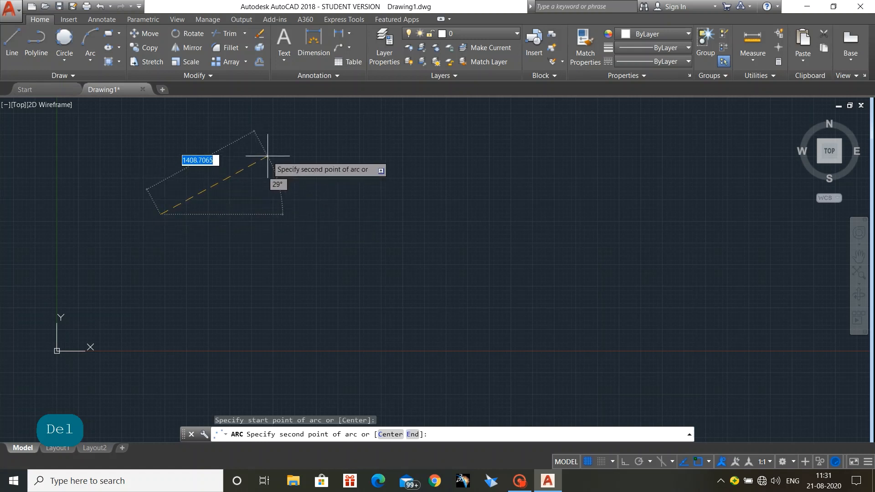
pyautogui.click(267, 156)
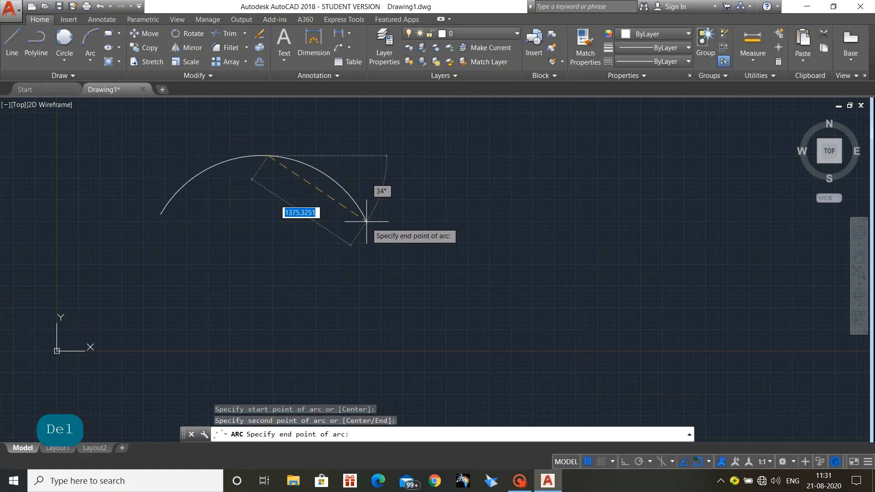
pyautogui.click(373, 205)
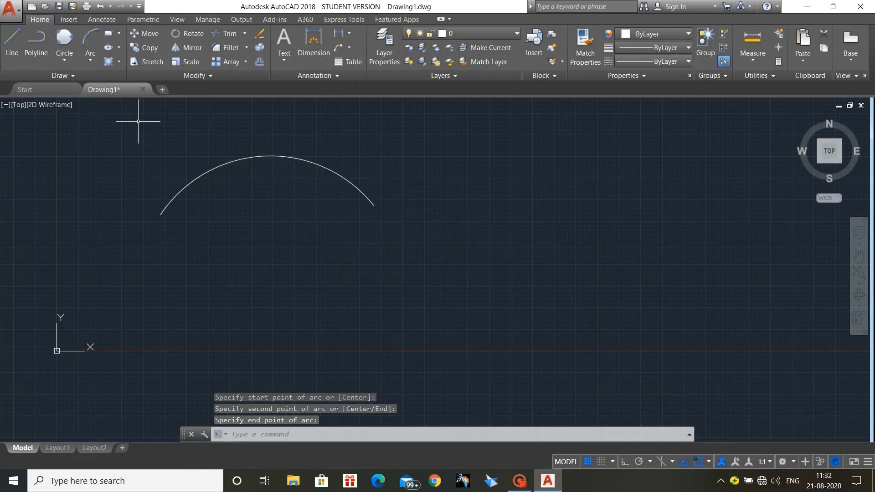
# Draw a second upward-bulging three-point arc below and to the right of the first, its second point about 2649 from the start at 1°
pyautogui.press('Return')
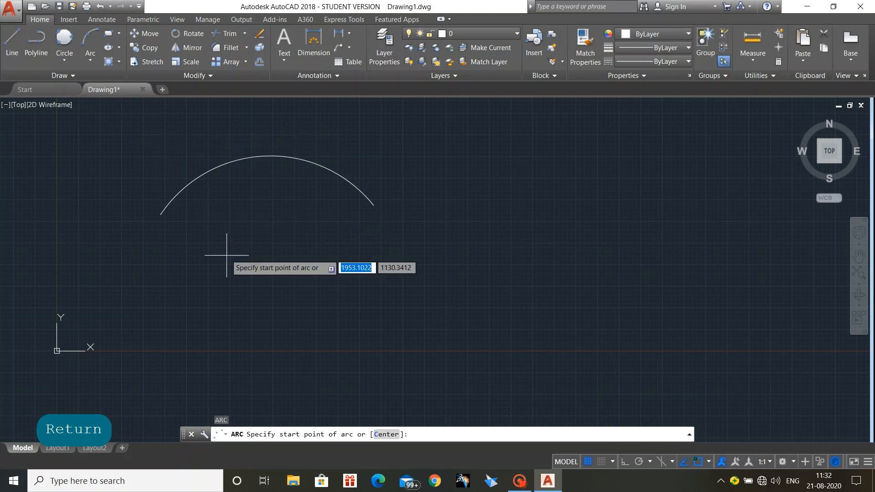
pyautogui.click(233, 288)
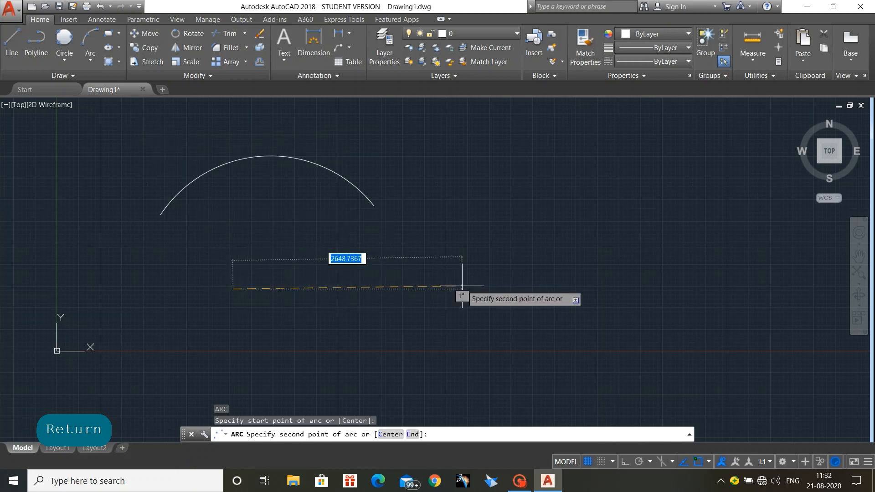
pyautogui.click(463, 287)
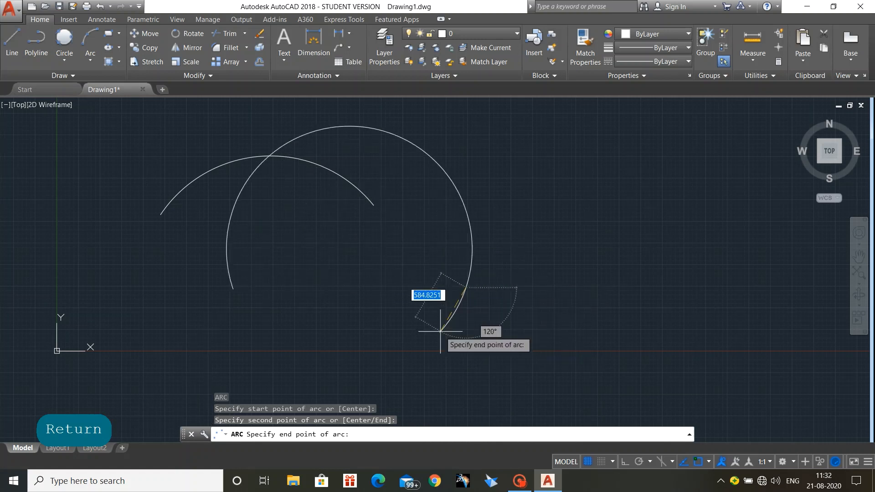
pyautogui.click(480, 310)
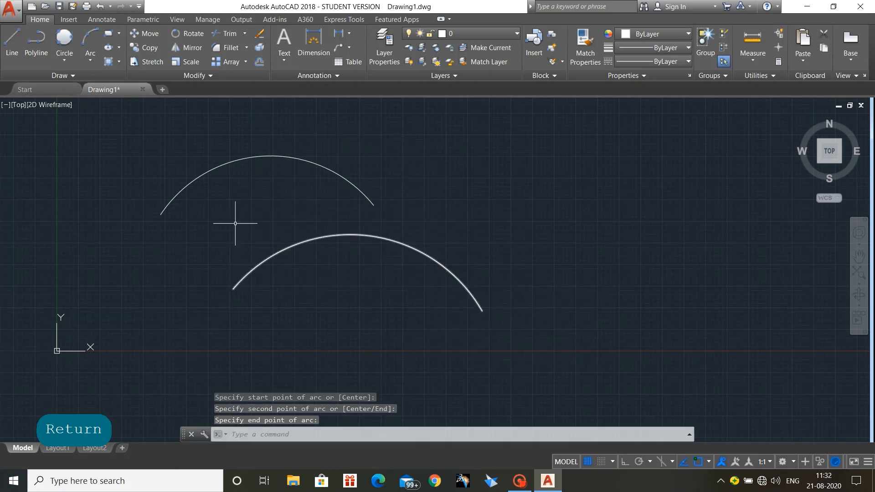
# Draw an upward-opening semicircular arc to the right of the two arcs by start point, the End option and a center level with the start
pyautogui.press('Return')
pyautogui.moveTo(92, 99)
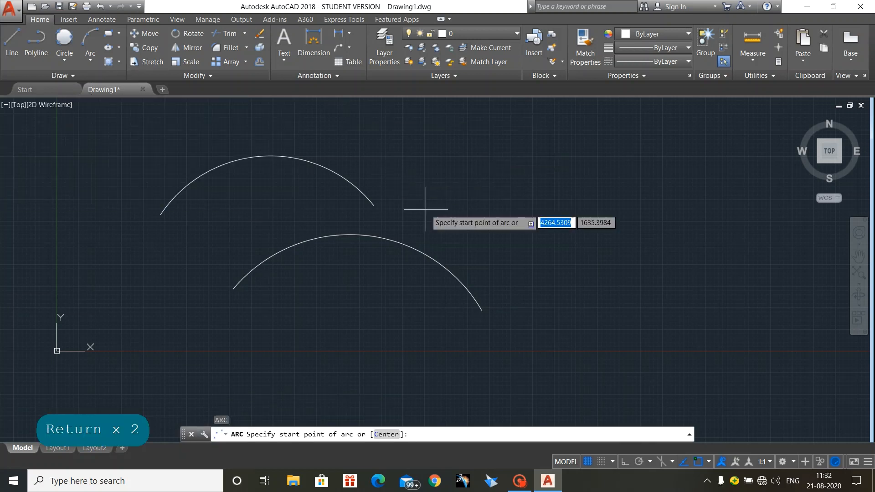
pyautogui.click(482, 174)
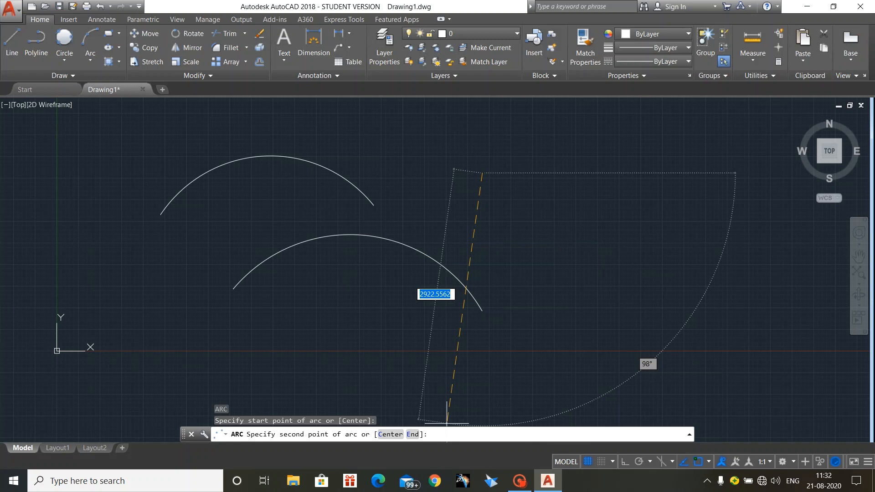
pyautogui.write('e')
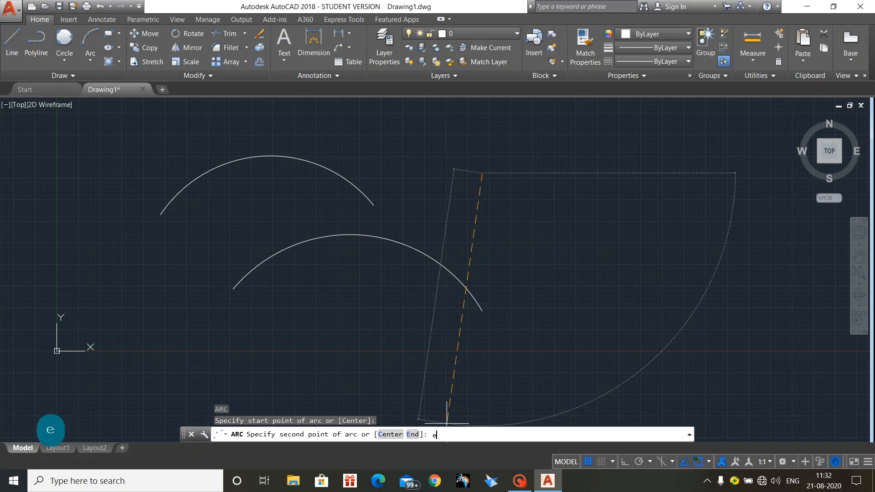
pyautogui.press('Return')
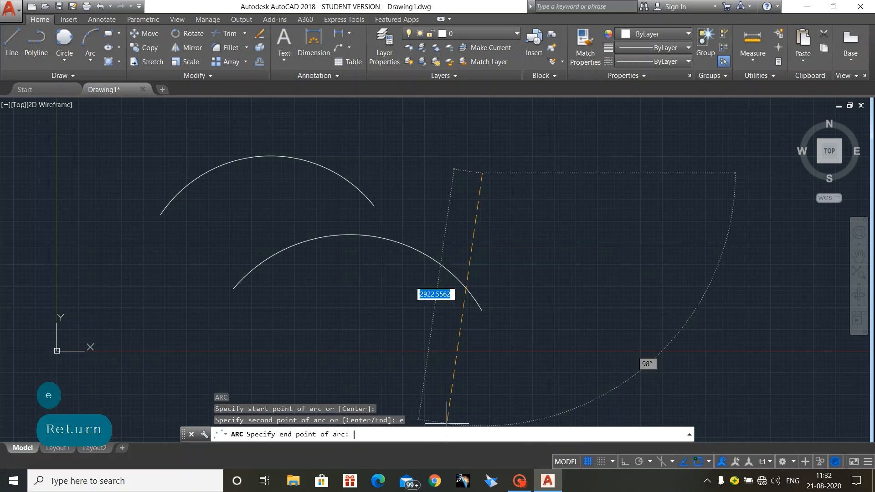
pyautogui.click(663, 173)
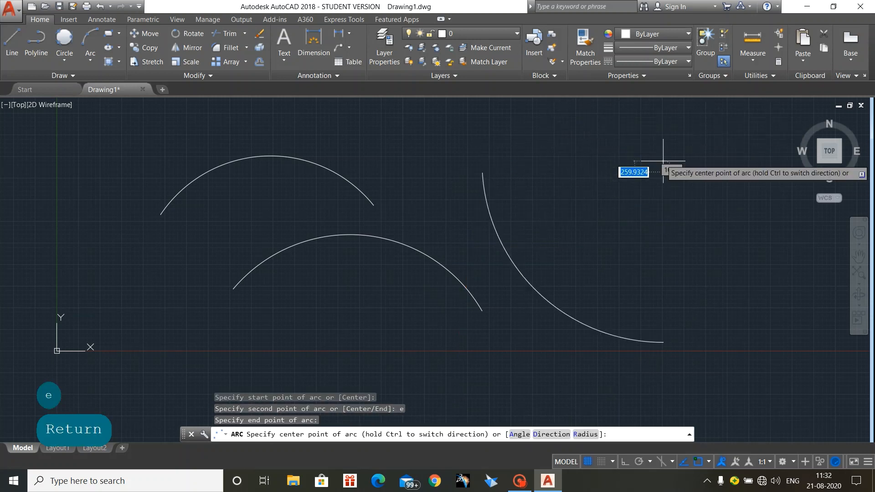
pyautogui.click(553, 173)
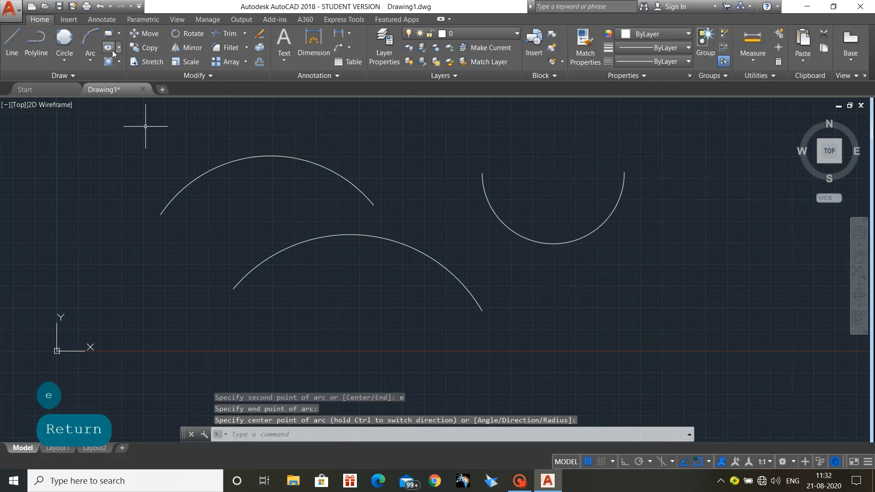
# Draw a Start, Center, End arc below the semicircle, sweeping under its center and ending at the center's upper right
pyautogui.click(89, 58)
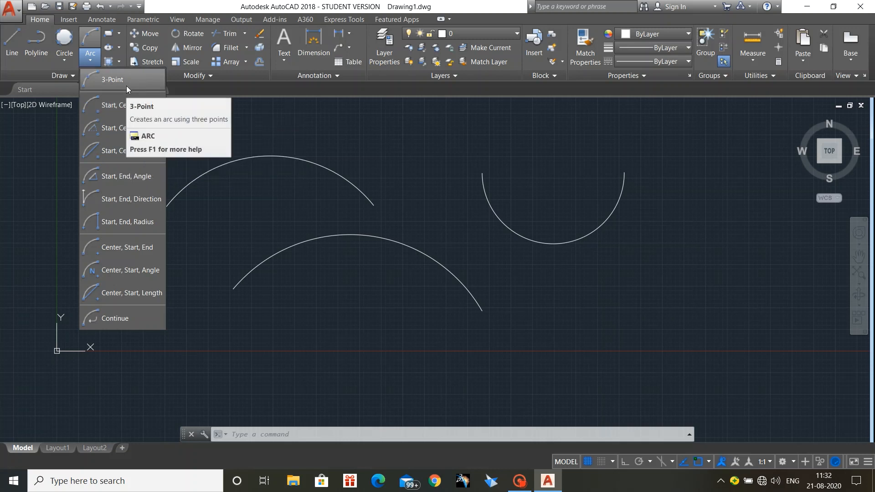
pyautogui.click(107, 113)
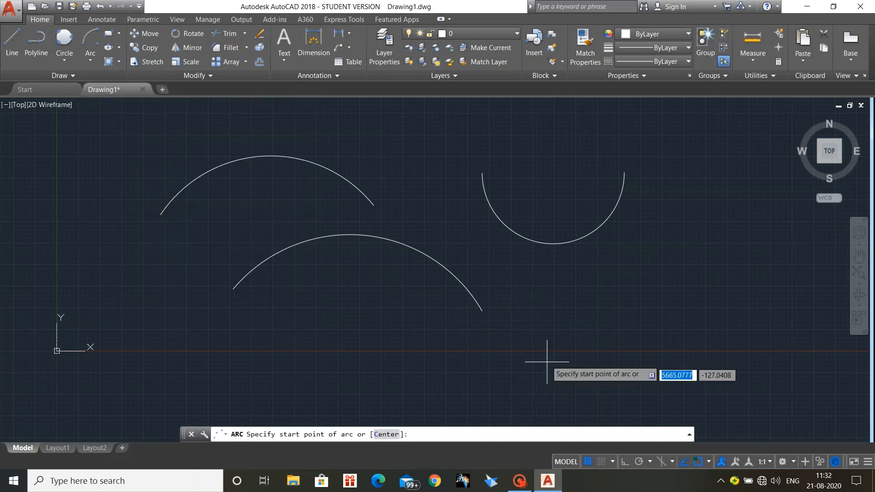
pyautogui.click(543, 346)
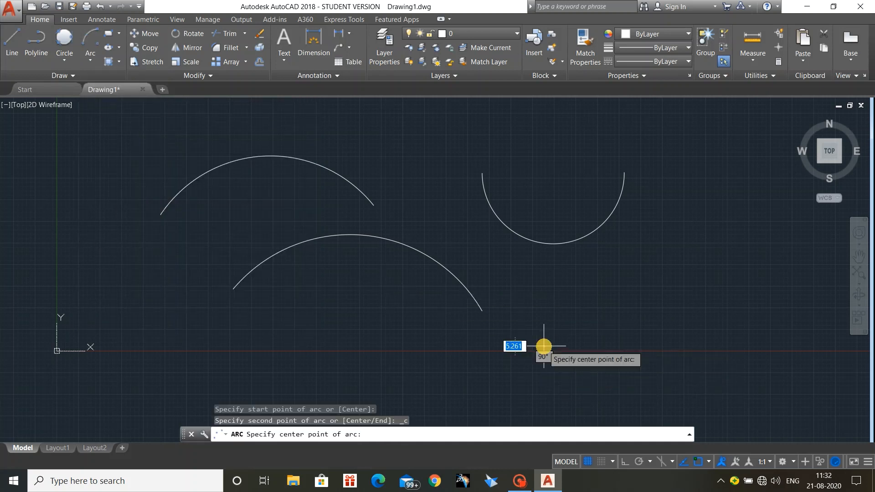
pyautogui.click(651, 346)
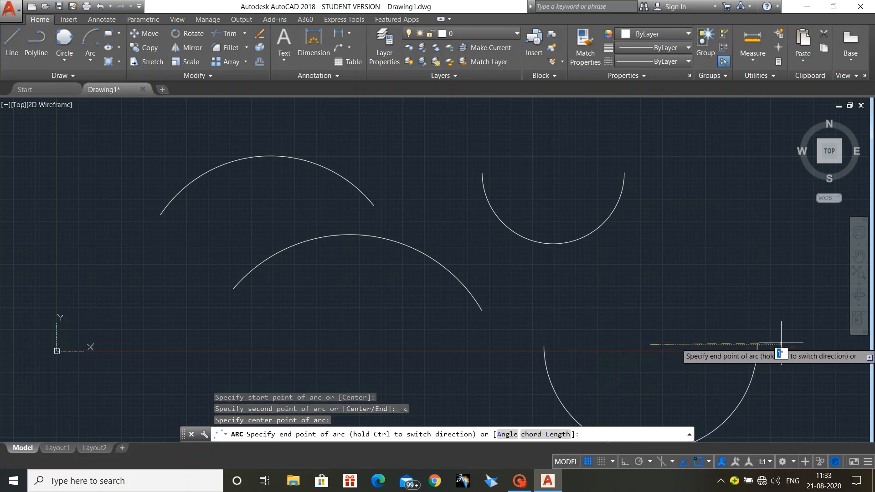
pyautogui.click(710, 272)
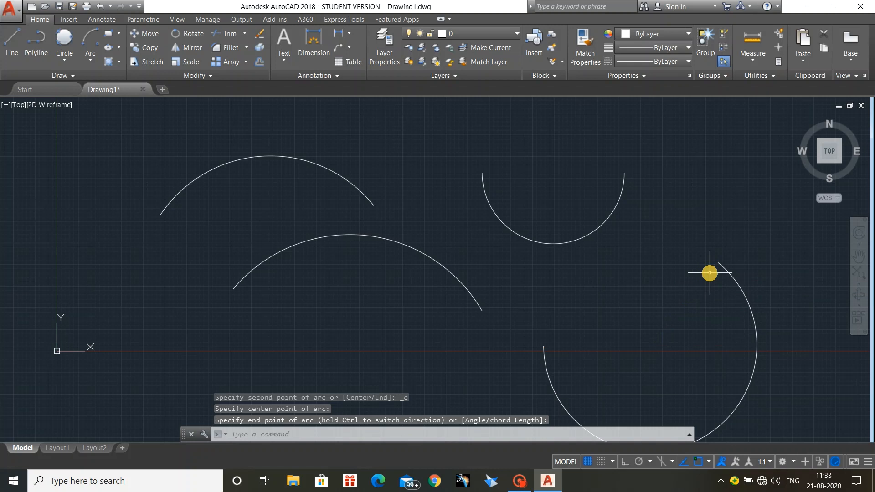
pyautogui.click(701, 317)
# Draw a Start, Center, Angle arc to the right of the semicircle, with its center right of the start and an included angle of 135°
pyautogui.scroll(-2, 701, 318)
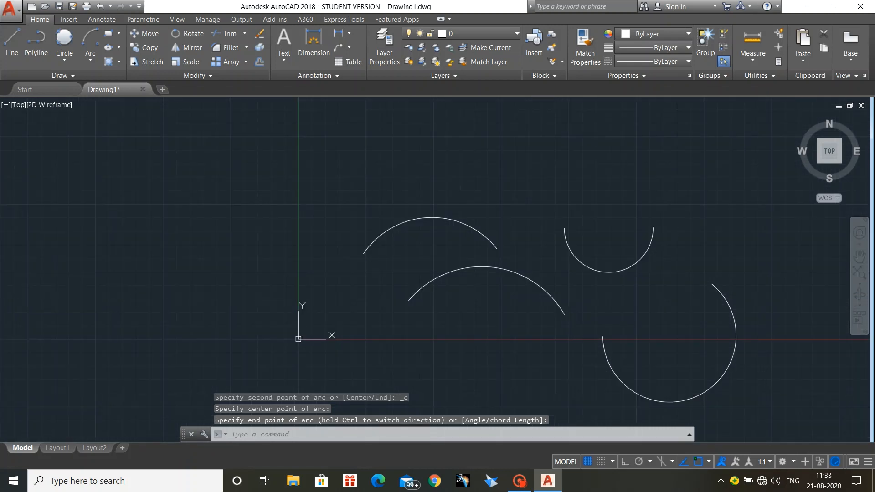
pyautogui.moveTo(702, 319); pyautogui.dragTo(513, 280, button='middle')
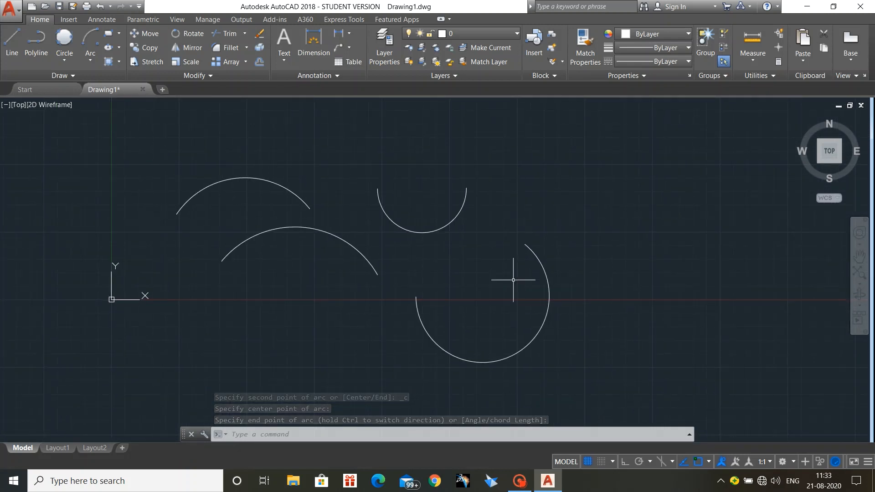
pyautogui.click(85, 65)
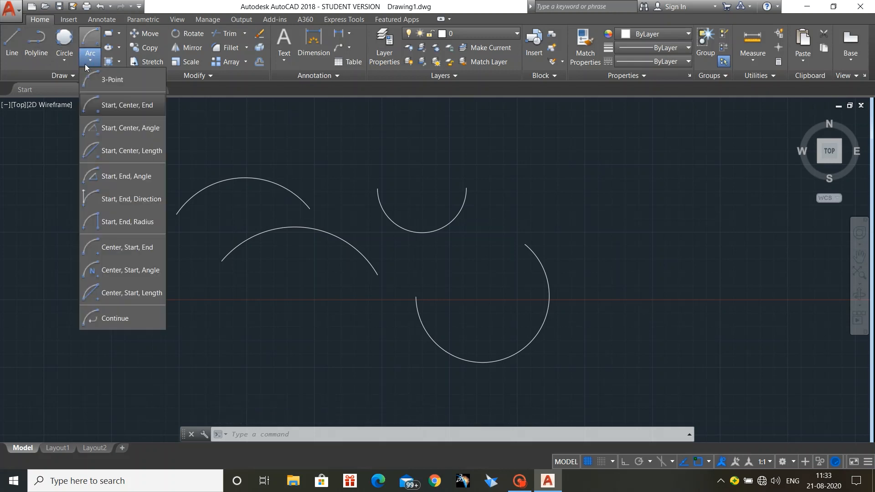
pyautogui.click(133, 133)
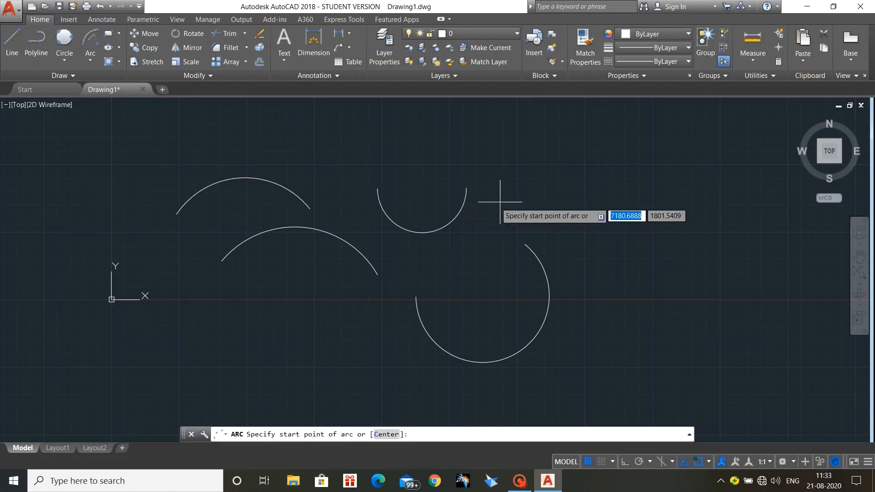
pyautogui.click(544, 176)
pyautogui.click(650, 174)
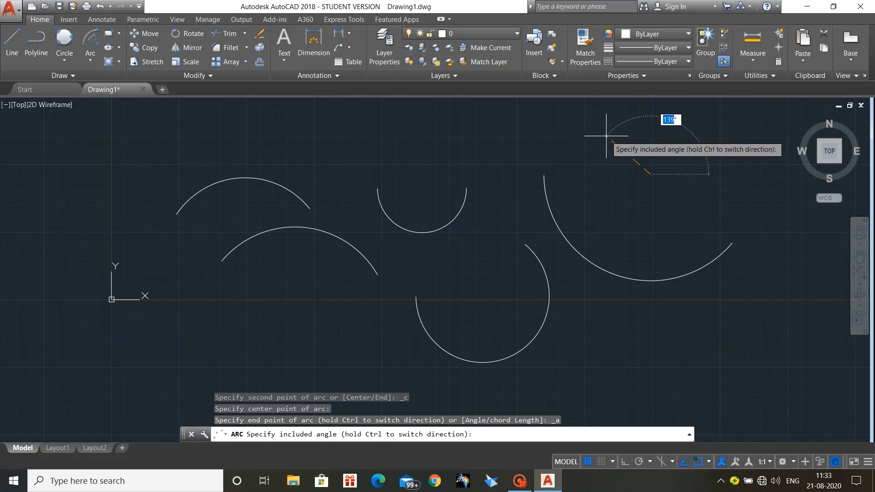
pyautogui.write('135')
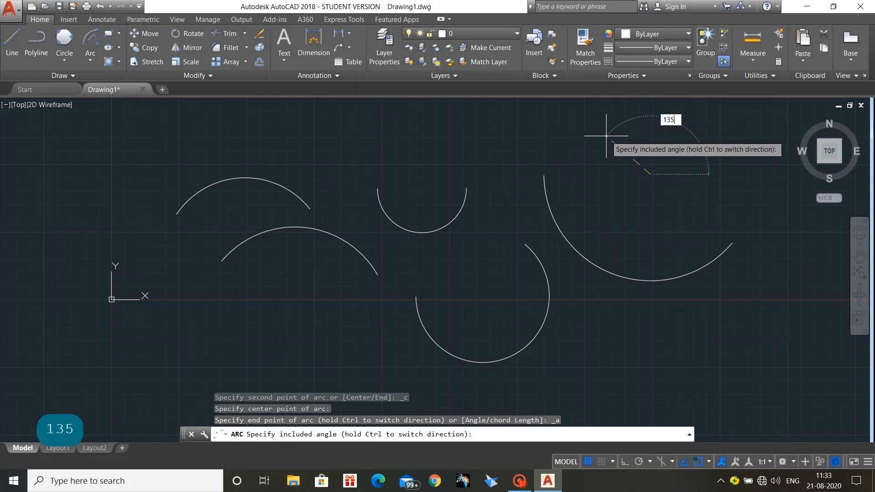
pyautogui.press('Return')
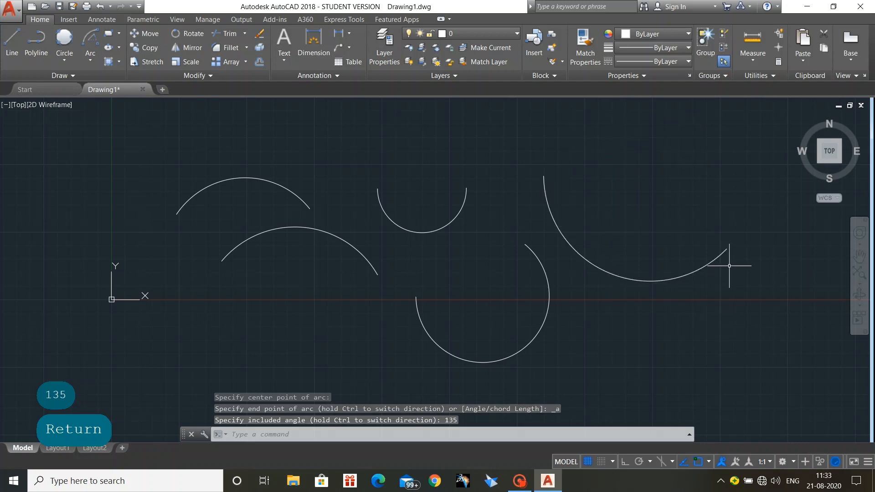
# Draw a Start, Center, Length arc left of the Y axis, with its center to the right of the start and a chord length of 1500
pyautogui.click(95, 59)
pyautogui.click(132, 150)
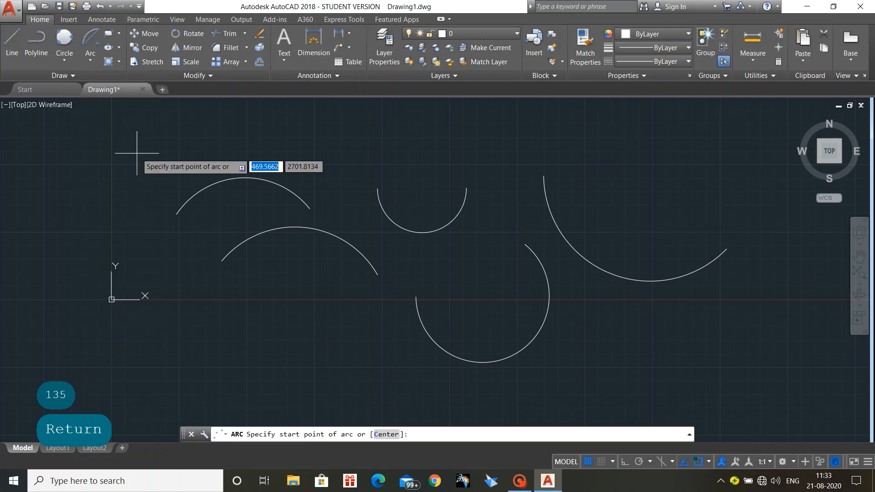
pyautogui.click(50, 183)
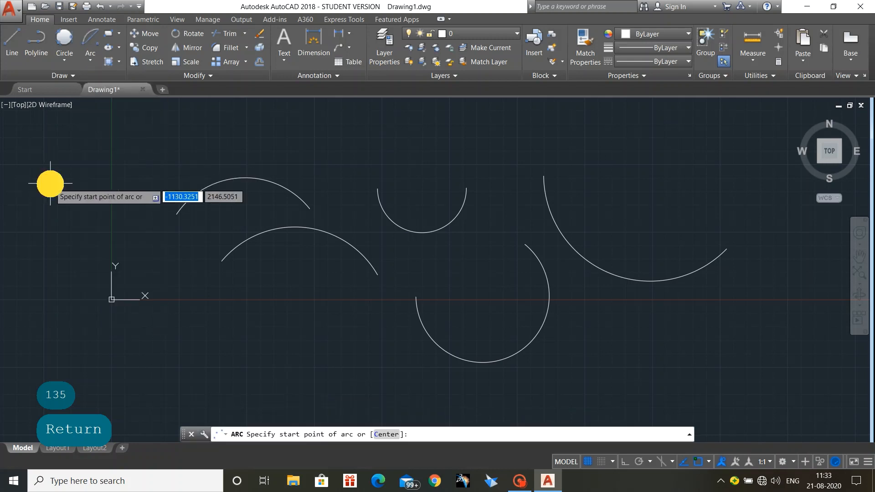
pyautogui.click(147, 179)
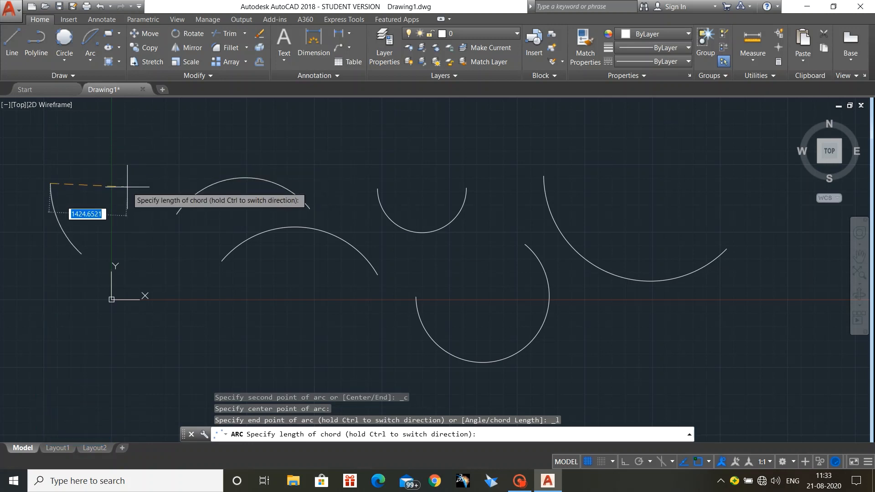
pyautogui.write('1500')
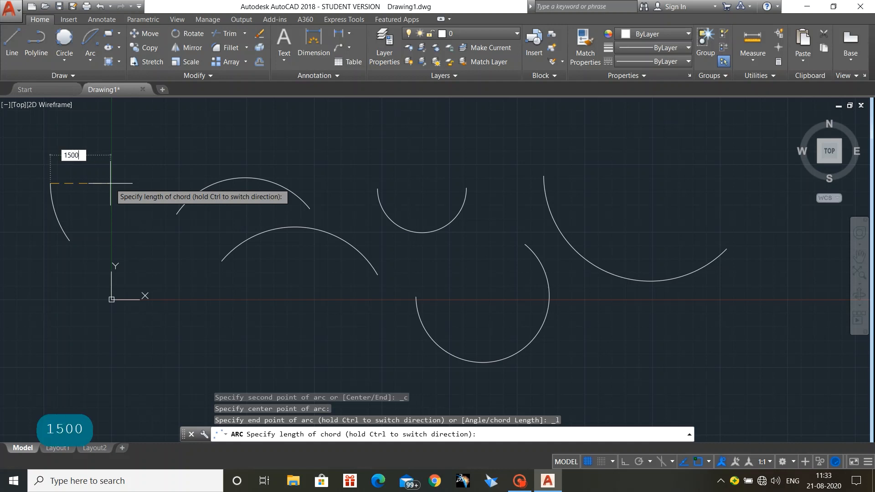
pyautogui.press('Return')
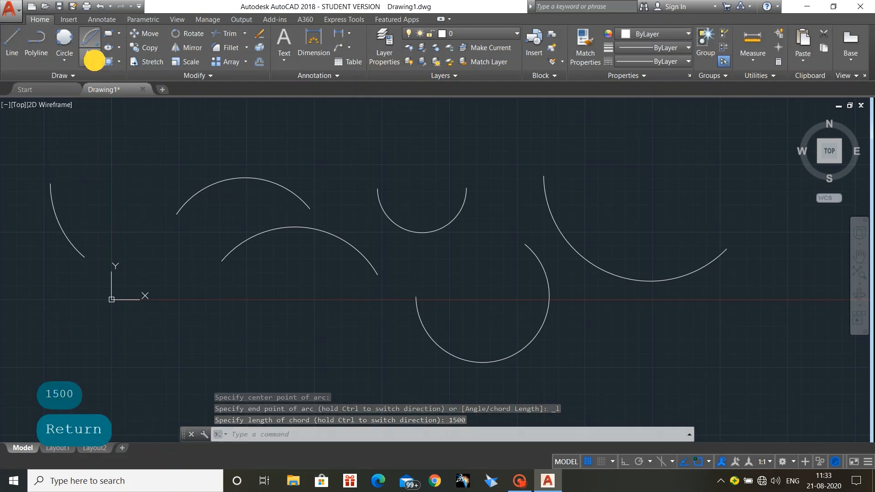
pyautogui.click(90, 60)
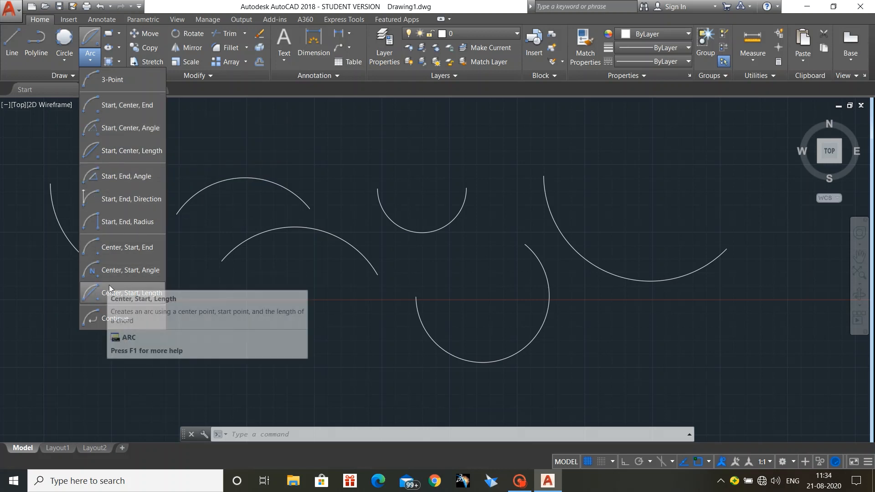
pyautogui.click(190, 272)
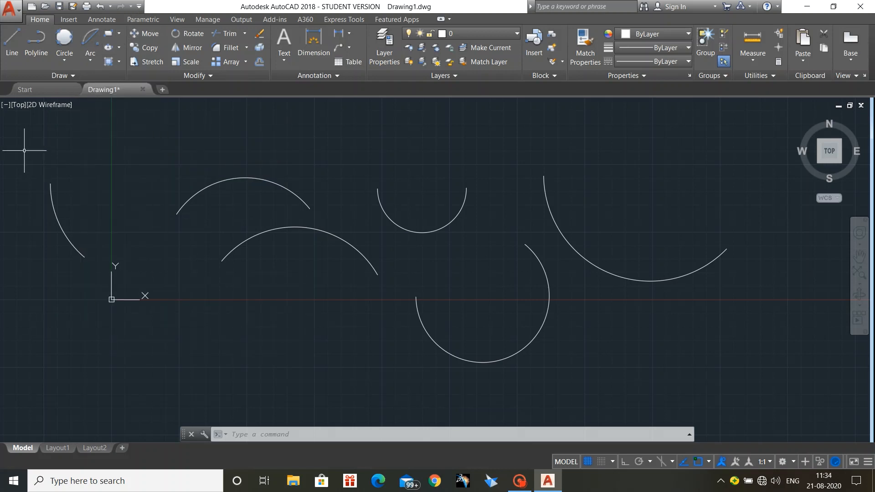
# Select all the arcs in the drawing with one enclosing window and delete them
pyautogui.click(14, 120)
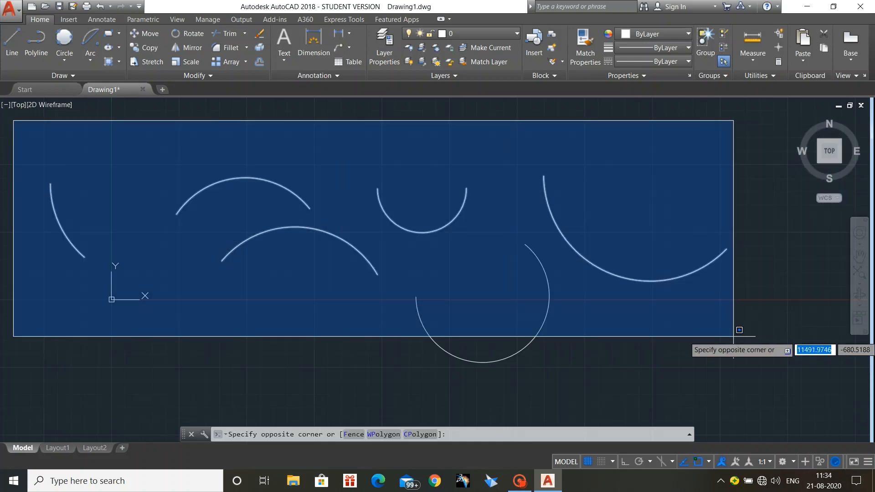
pyautogui.click(766, 376)
pyautogui.press('Delete')
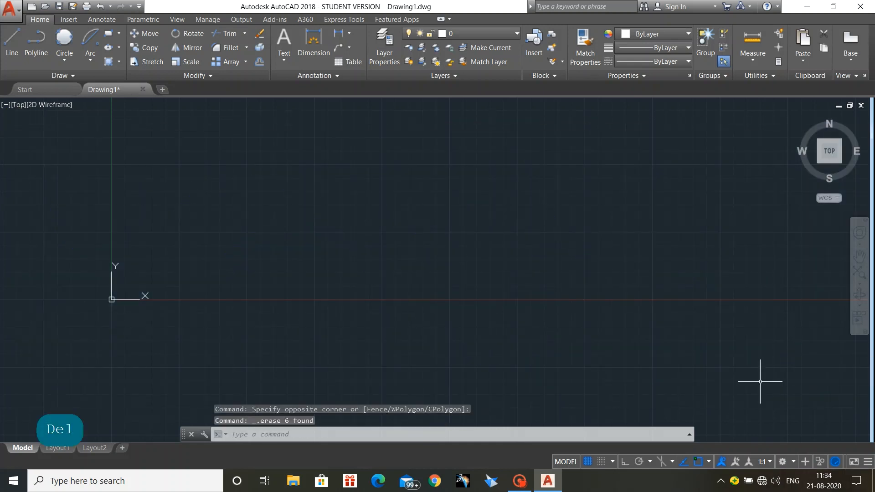
# Draw a rectangle by two opposite corners to the upper right of the origin, about twice as wide as it is high
pyautogui.click(119, 34)
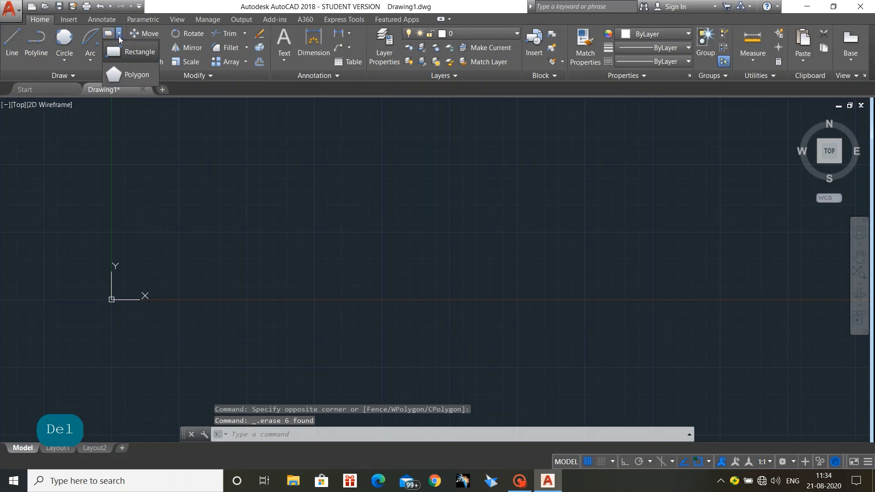
pyautogui.click(141, 55)
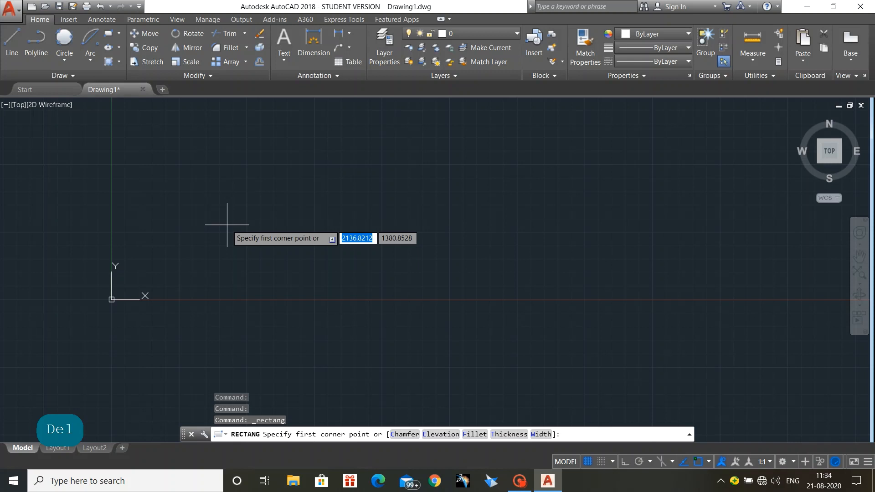
pyautogui.click(223, 181)
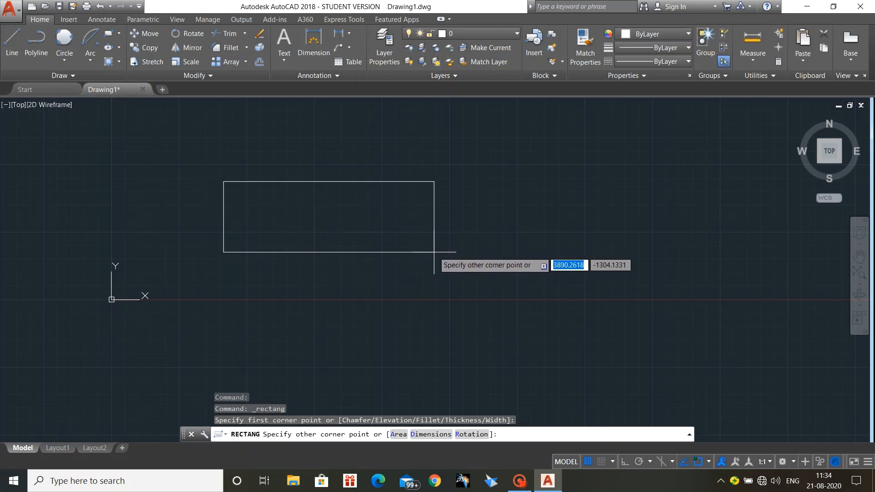
pyautogui.click(305, 224)
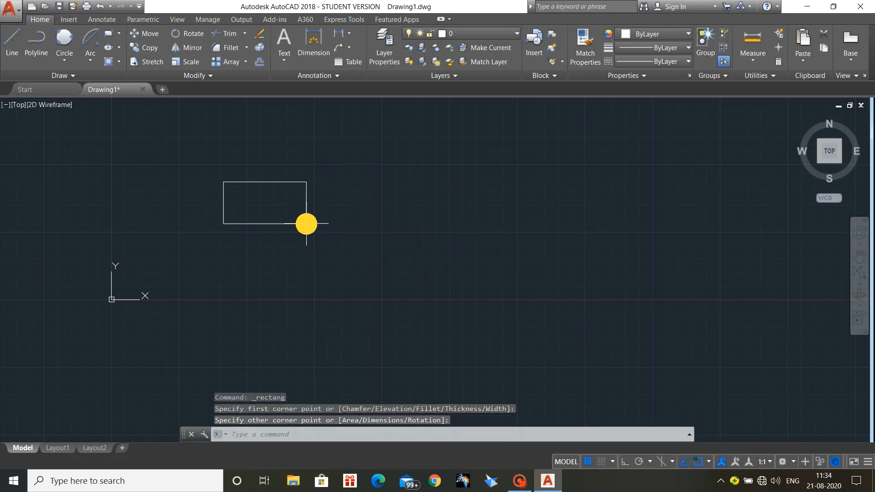
# Draw a second rectangle starting above and to the right of the first, using the Area option with area 100 and length 20
pyautogui.press('Return')
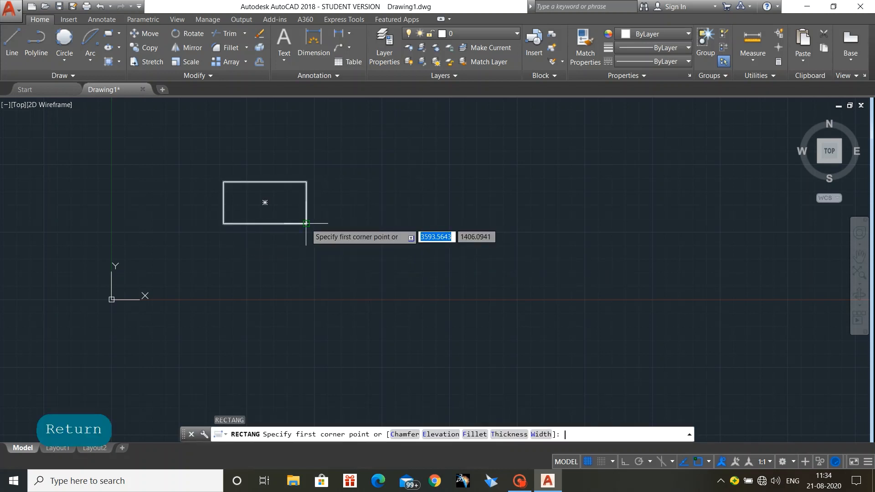
pyautogui.click(351, 156)
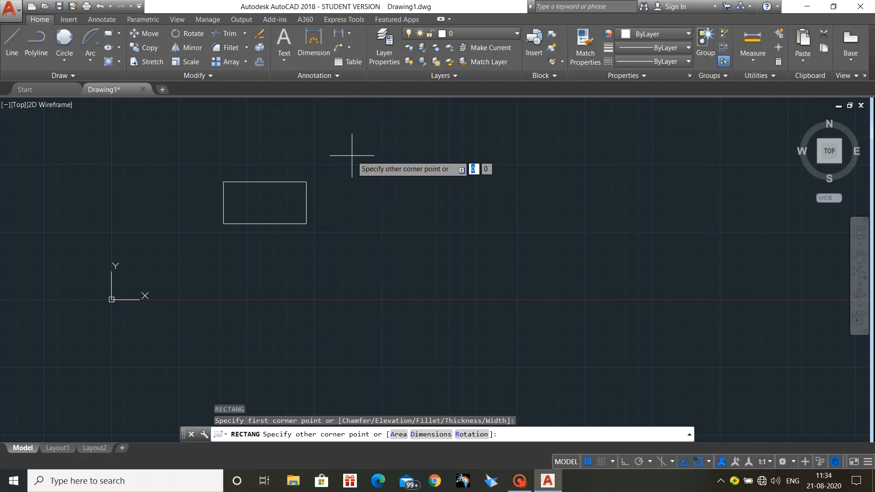
pyautogui.press('BackSpace')
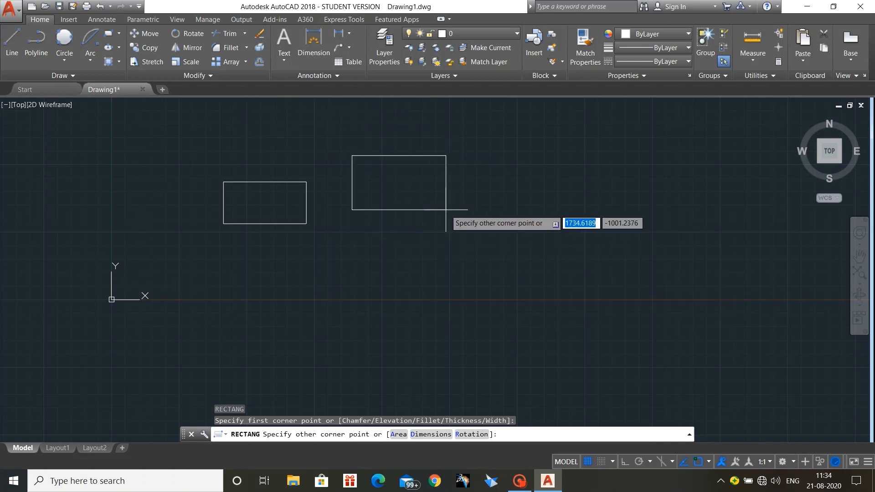
pyautogui.write('a')
pyautogui.press('Return')
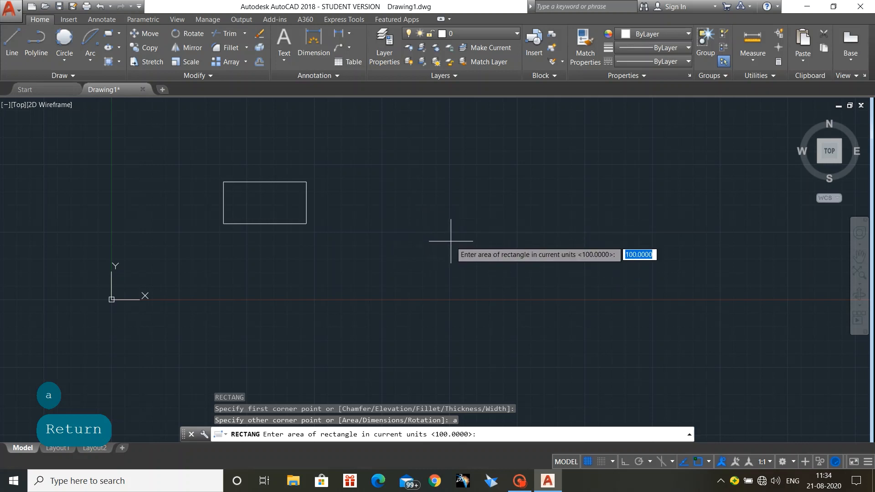
pyautogui.press('Return')
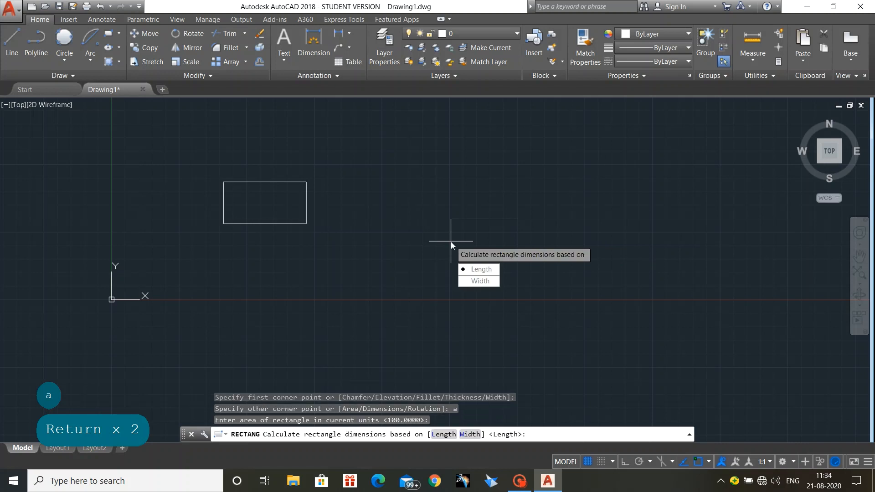
pyautogui.click(484, 272)
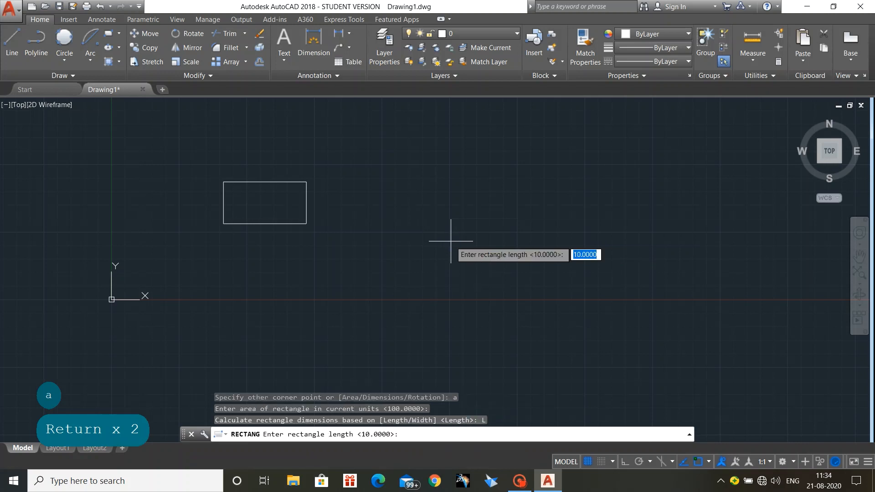
pyautogui.write('20')
pyautogui.press('Return')
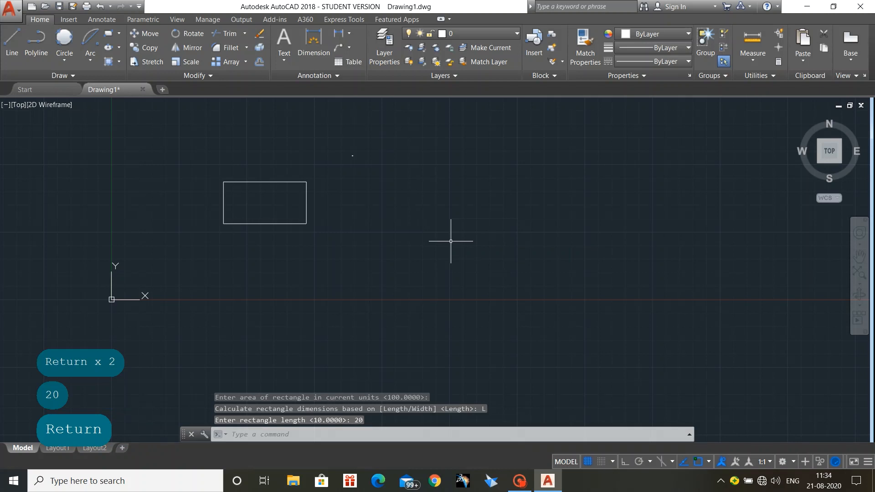
pyautogui.click(457, 207)
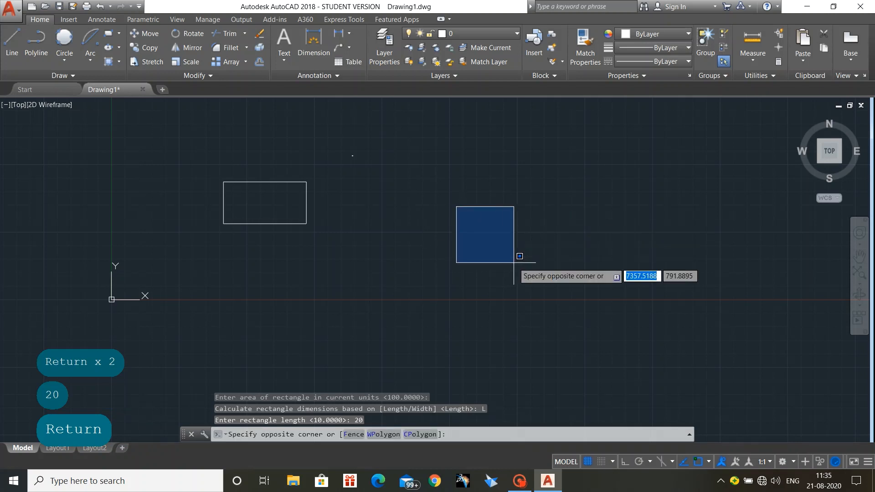
pyautogui.click(586, 251)
pyautogui.click(470, 186)
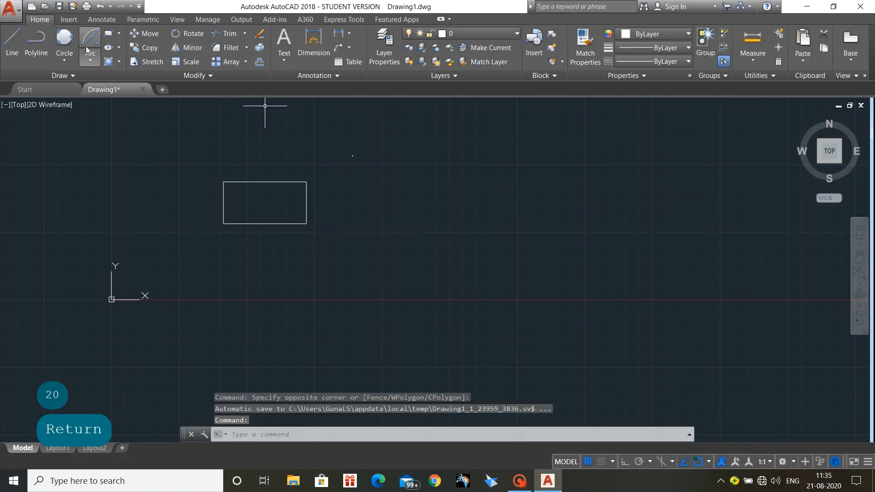
# Draw another Area-option rectangle below and to the right of the tiny one, with area 100 and length 20
pyautogui.click(108, 33)
pyautogui.click(392, 189)
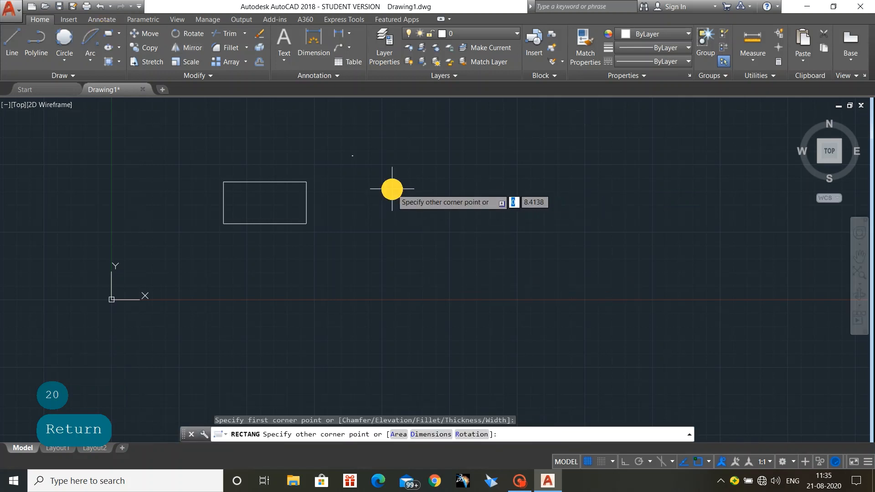
pyautogui.write('a')
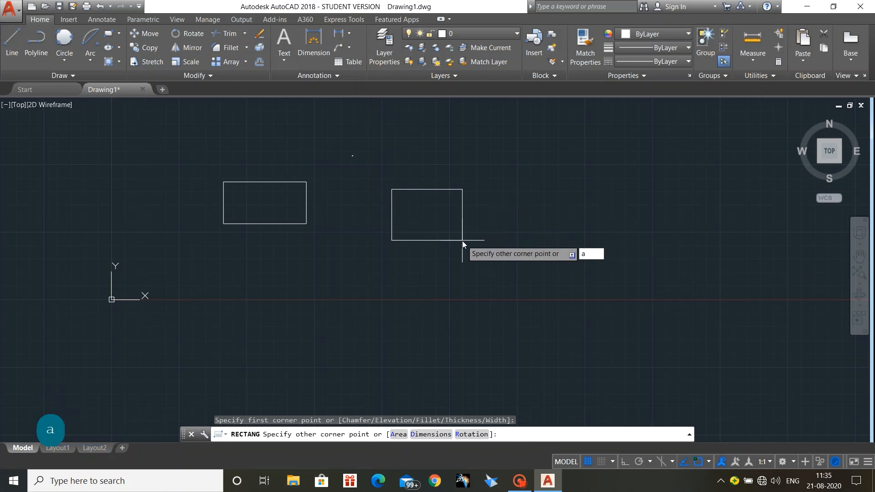
pyautogui.press('Return')
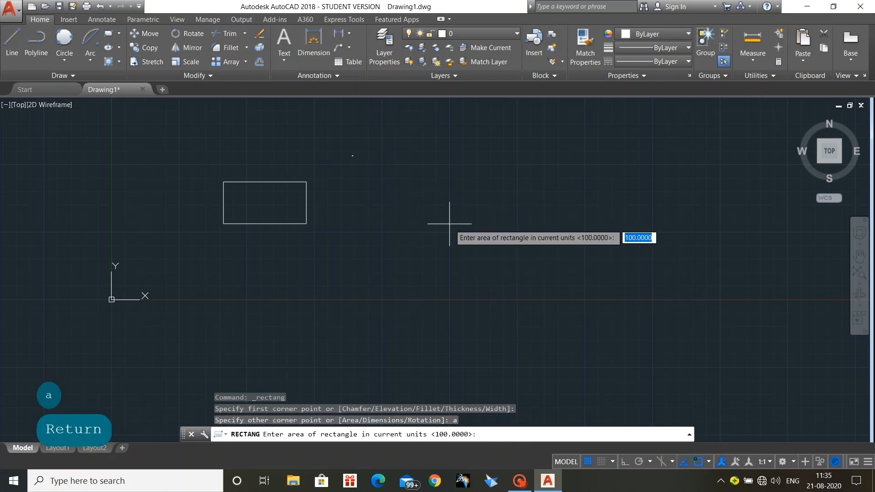
pyautogui.press('Return')
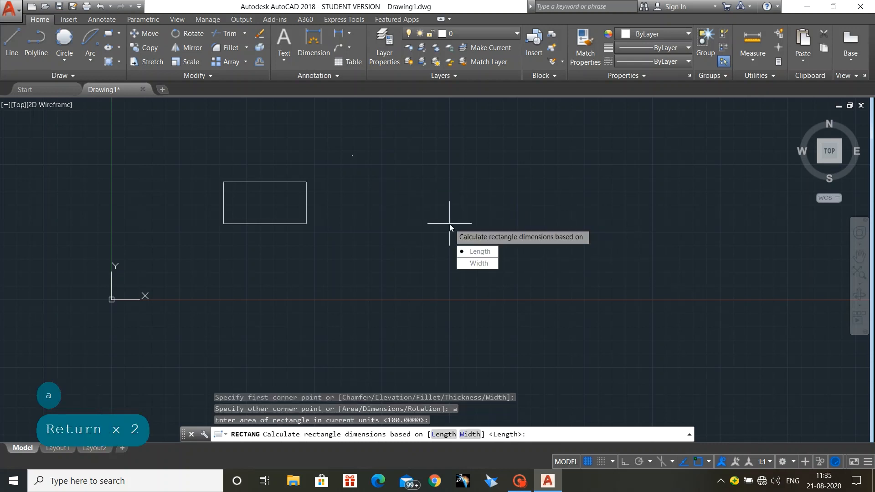
pyautogui.click(476, 253)
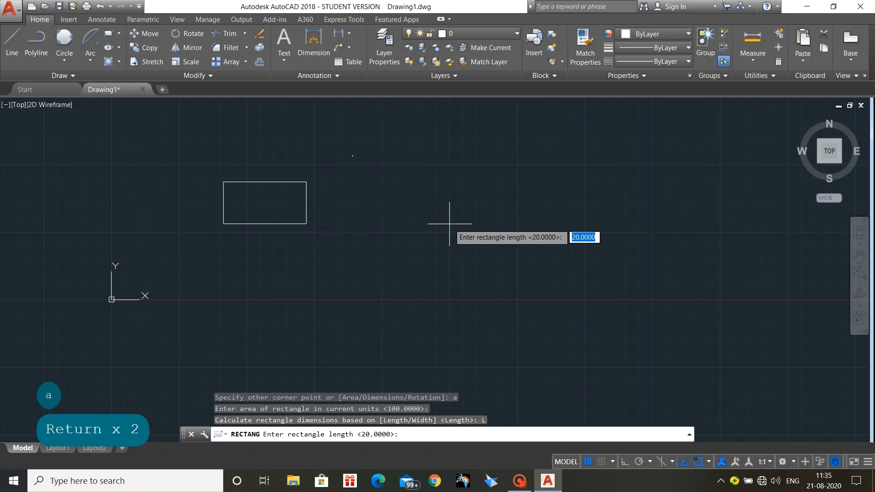
pyautogui.press('Right')
pyautogui.press('Right')
pyautogui.press('Right')
pyautogui.press('Right')
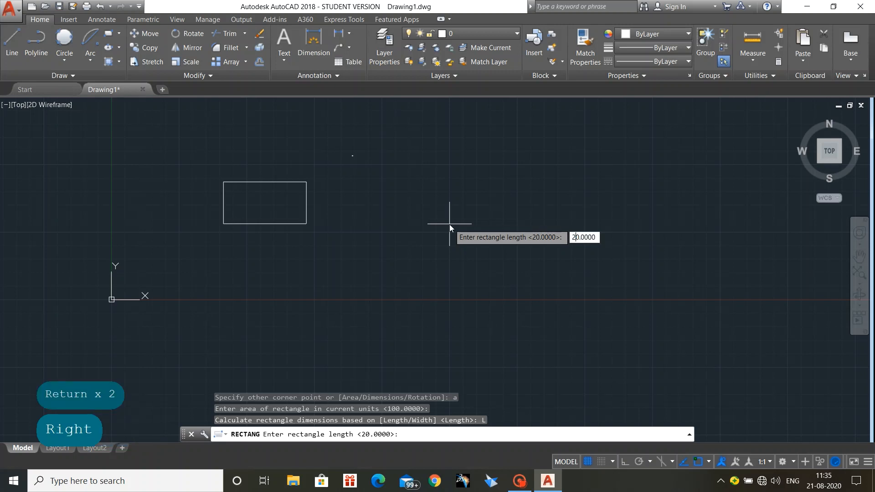
pyautogui.press('Return')
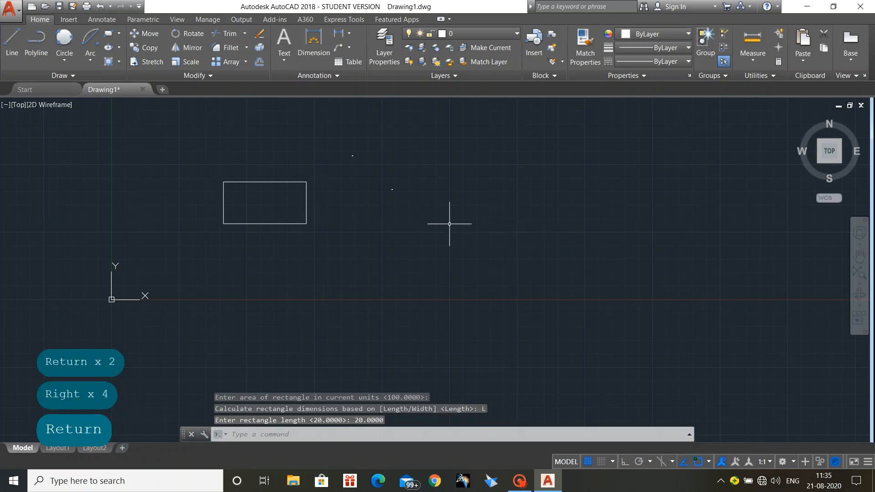
pyautogui.click(304, 418)
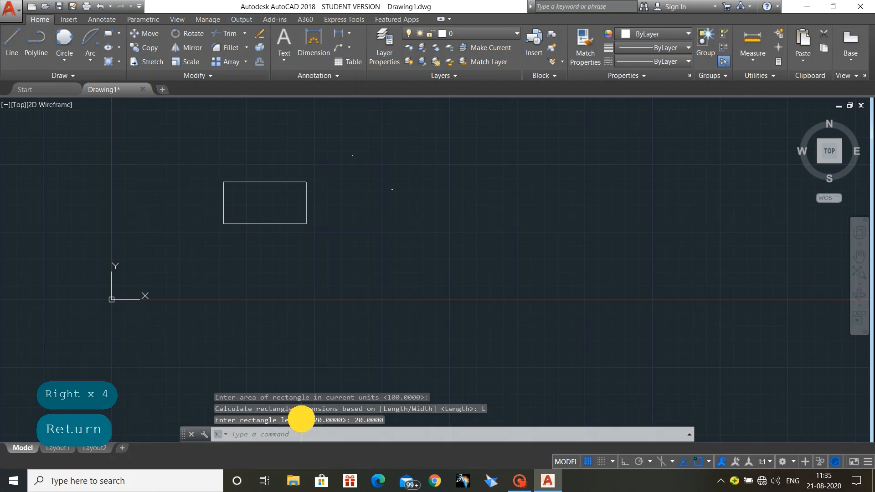
pyautogui.click(413, 205)
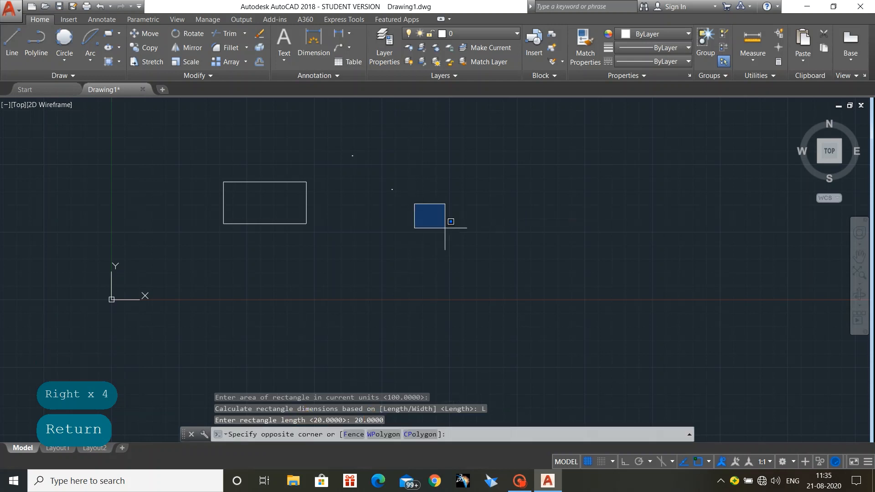
pyautogui.click(536, 279)
pyautogui.press('Escape')
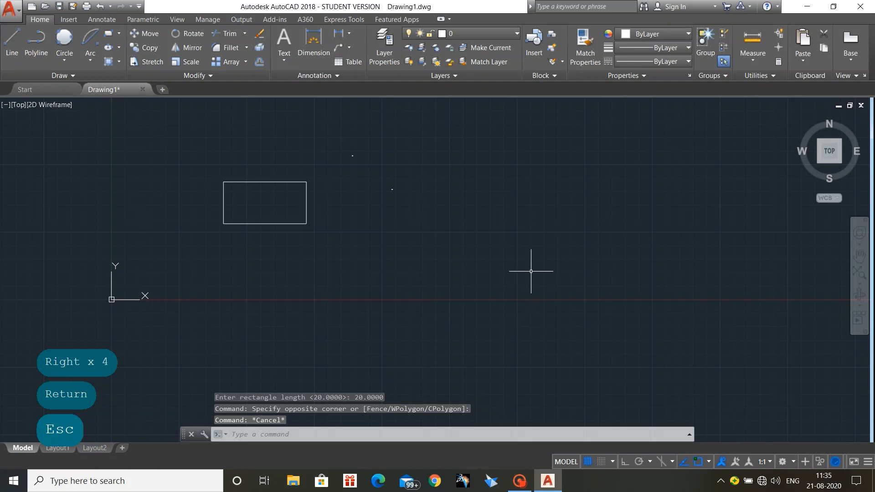
# Draw a rectangle by two corners, starting at the upper tiny rectangle and enclosing the lower tiny one
pyautogui.click(108, 34)
pyautogui.click(352, 156)
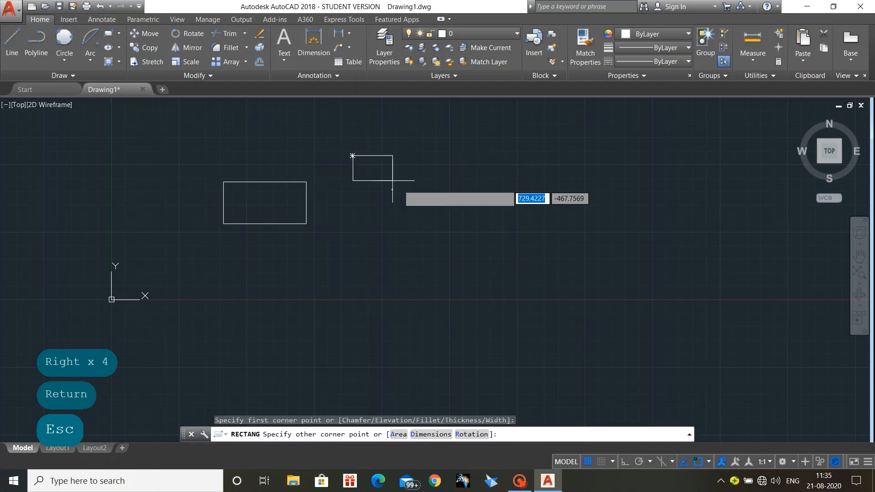
pyautogui.click(429, 205)
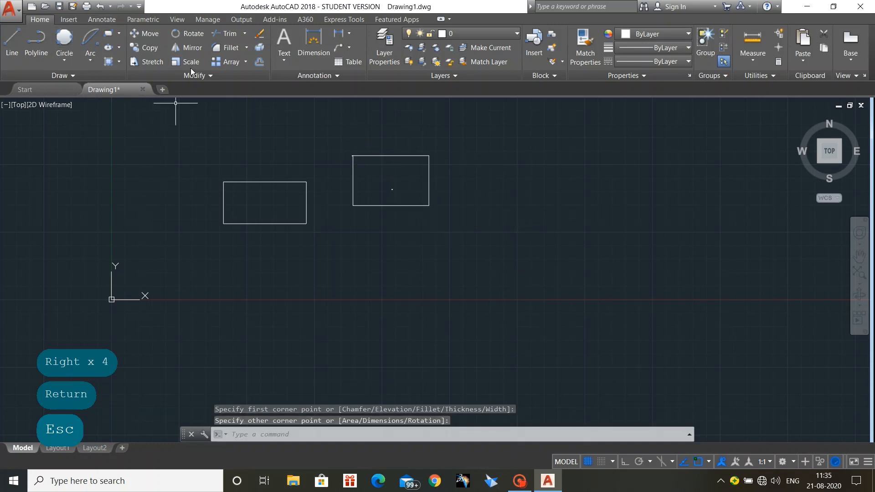
# Draw an Area-option rectangle below the existing ones with area 100, defining its length by two horizontally aligned points below it
pyautogui.press('Return')
pyautogui.click(325, 244)
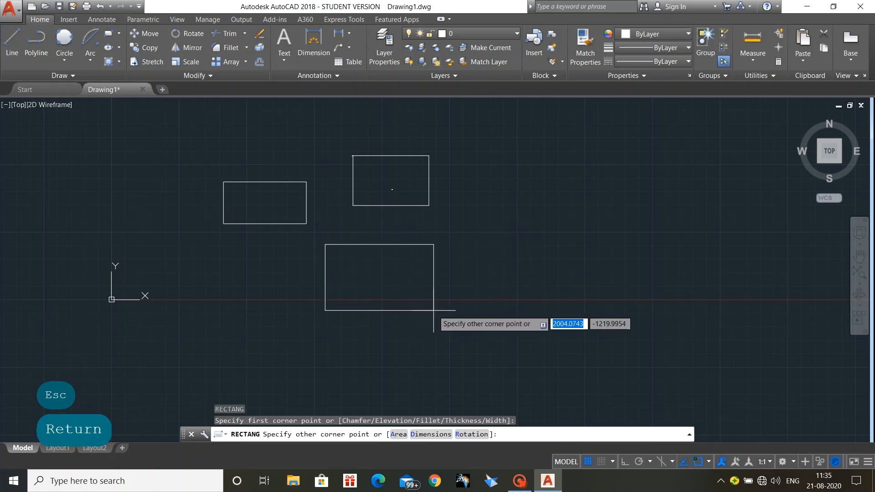
pyautogui.write('a')
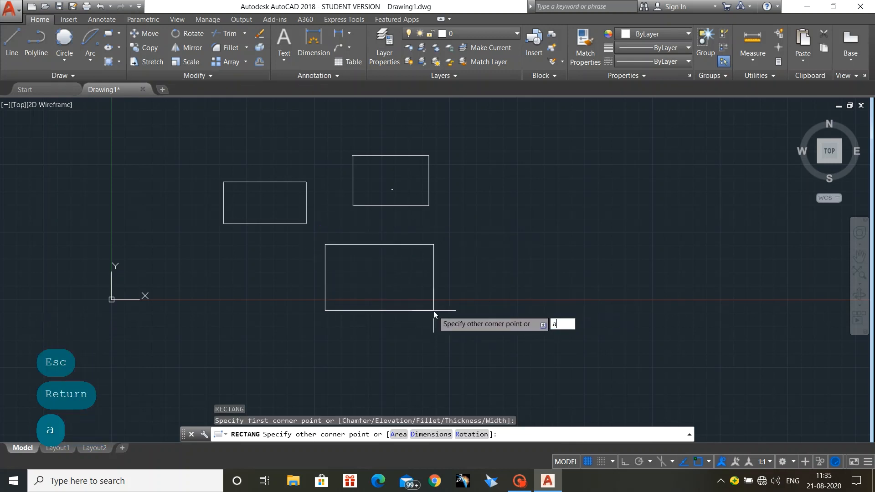
pyautogui.press('Return')
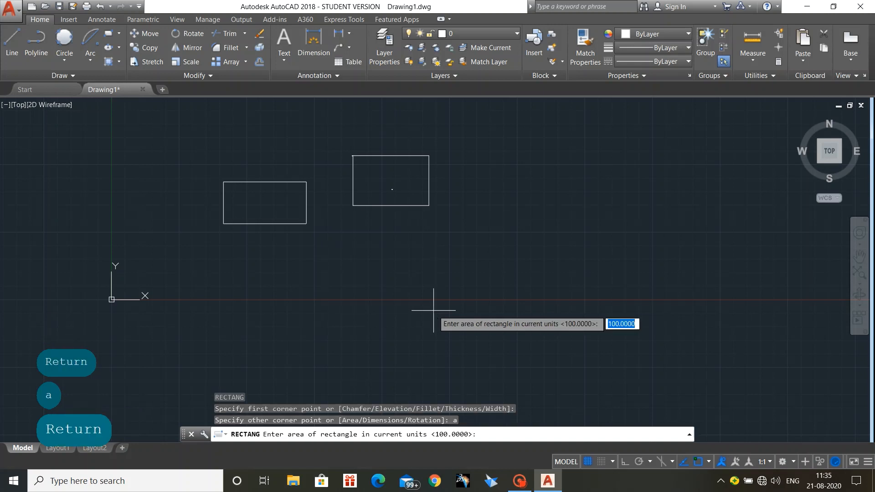
pyautogui.press('Return')
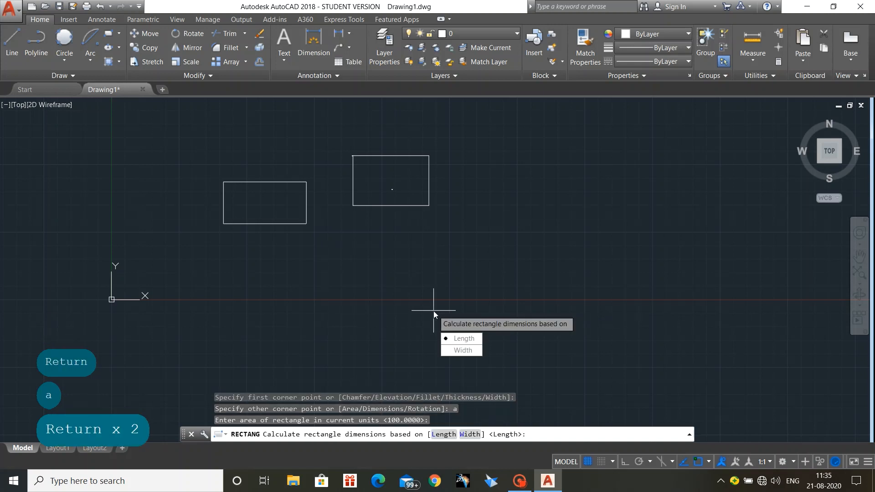
pyautogui.click(463, 338)
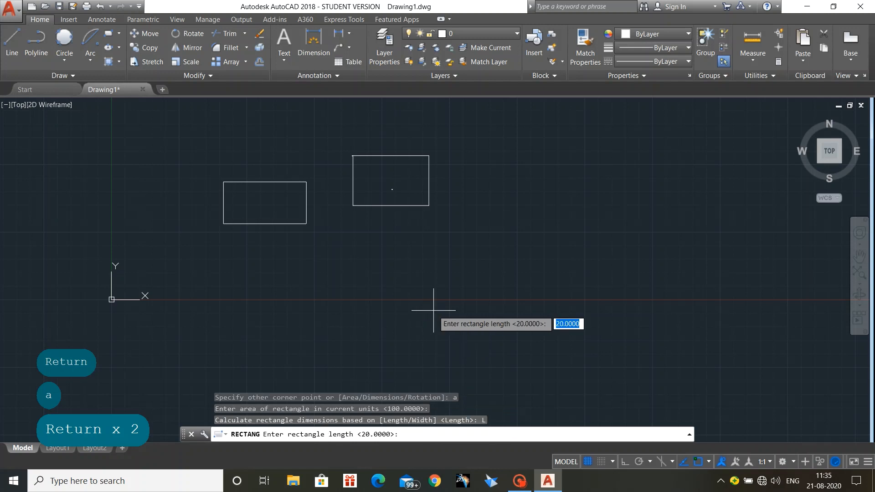
pyautogui.click(433, 310)
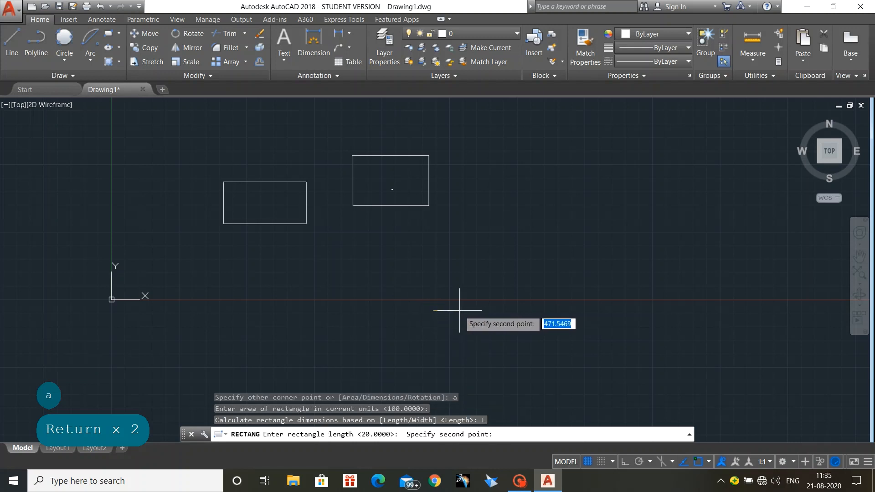
pyautogui.click(593, 309)
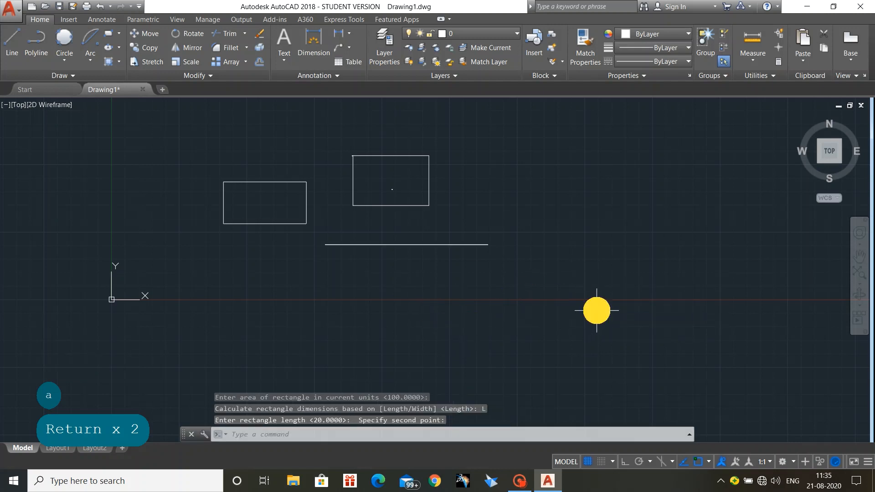
pyautogui.click(369, 245)
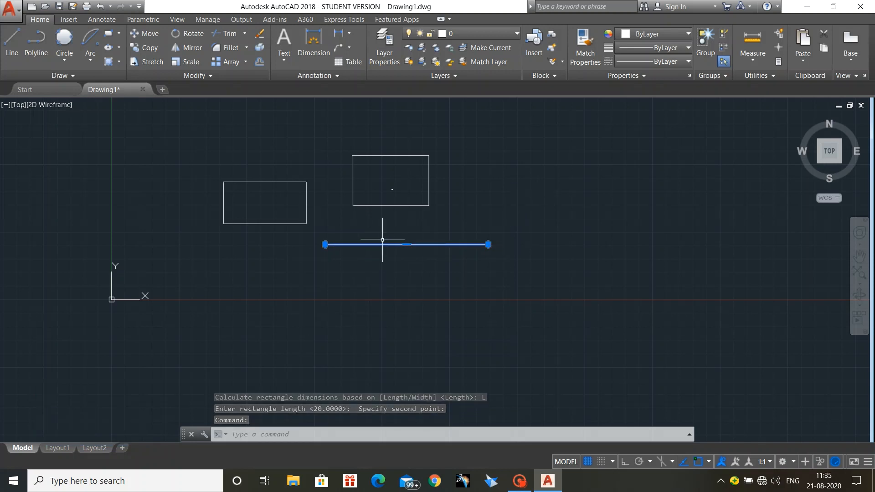
pyautogui.click(418, 278)
pyautogui.click(398, 252)
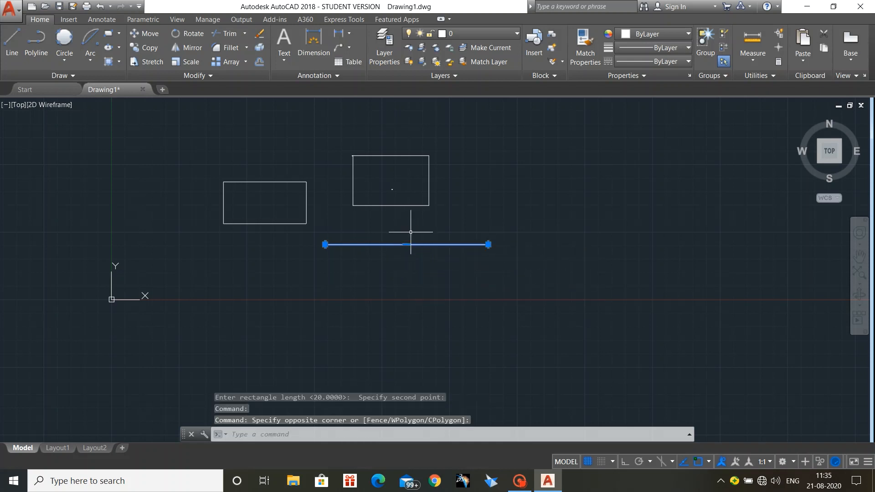
pyautogui.moveTo(409, 266); pyautogui.dragTo(405, 289)
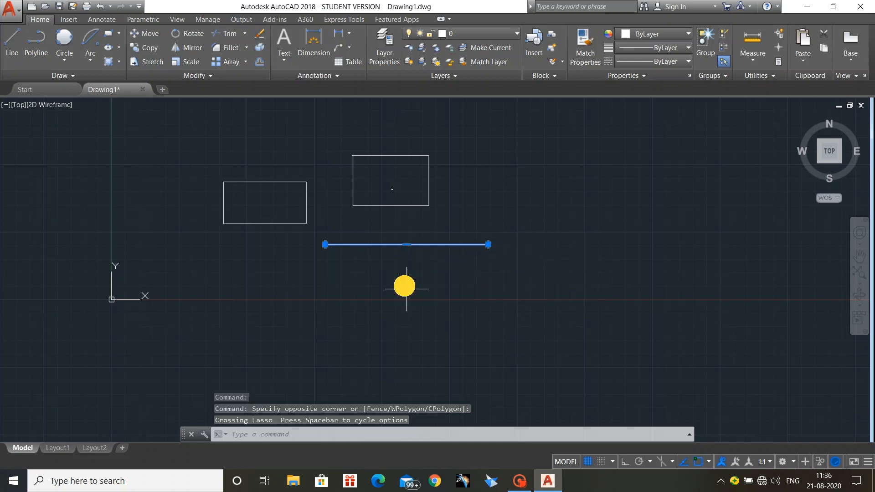
pyautogui.press('Escape')
# Stretch both coincident corners at the flat rectangle's right end downward, one to the lower right and one to the lower left, forming a triangle
pyautogui.click(404, 245)
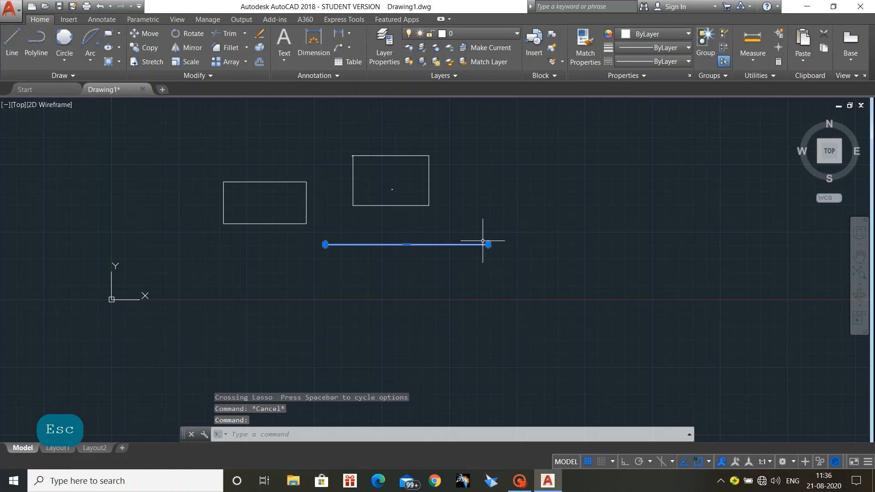
pyautogui.click(487, 244)
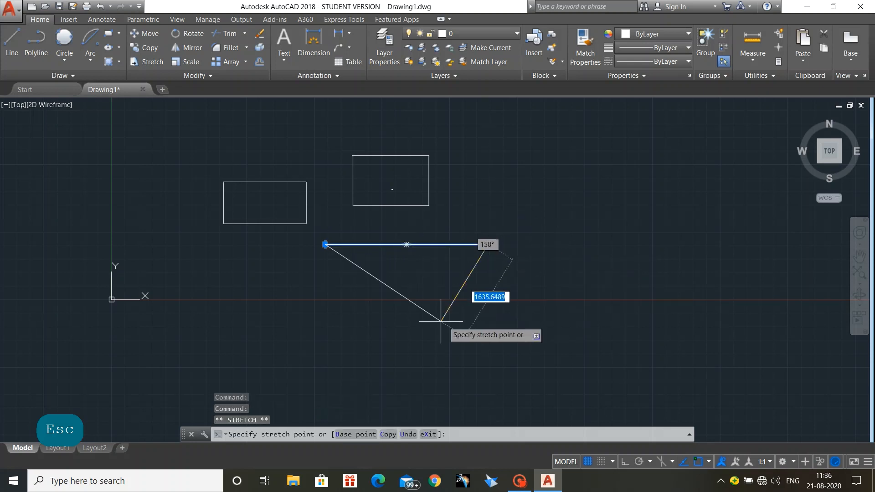
pyautogui.click(418, 348)
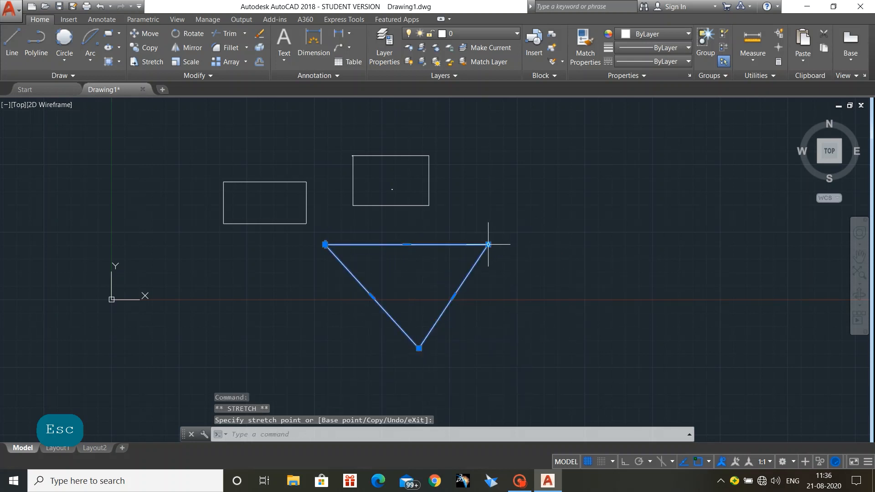
pyautogui.click(488, 244)
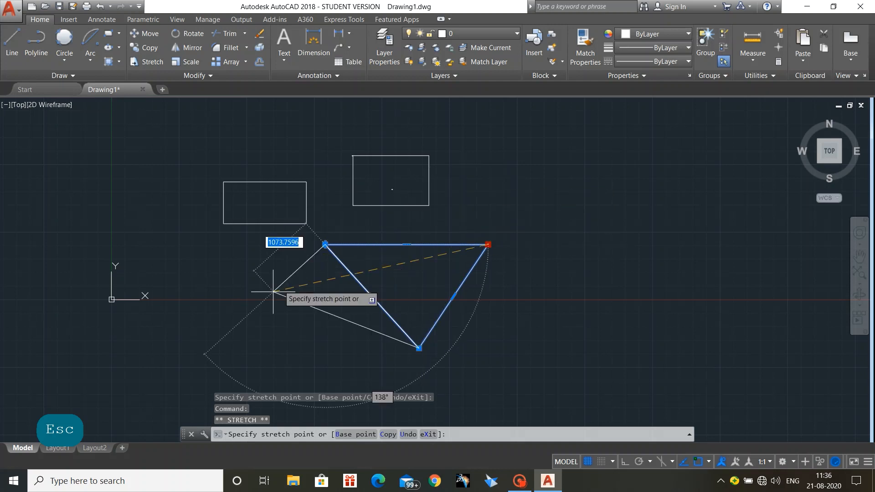
pyautogui.click(260, 354)
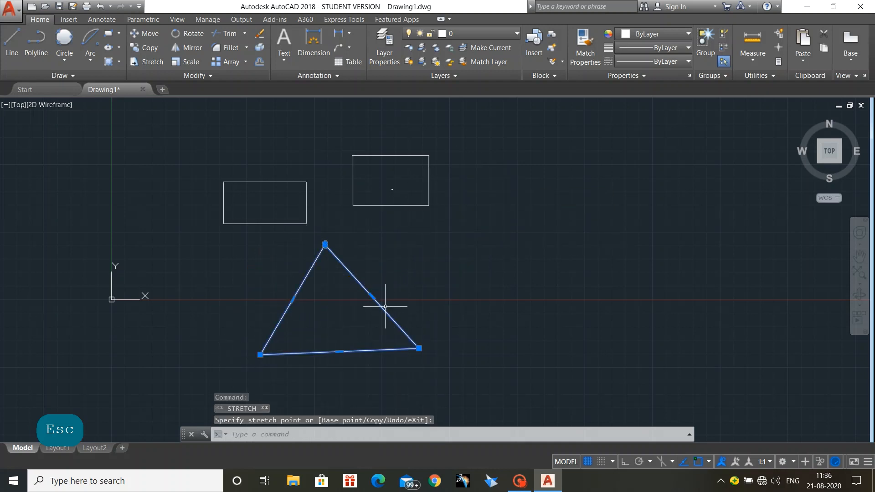
# Stretch one of the coincident corners at the triangle's apex to the upper right, forming a slanted quadrilateral, and clear the selection
pyautogui.click(325, 244)
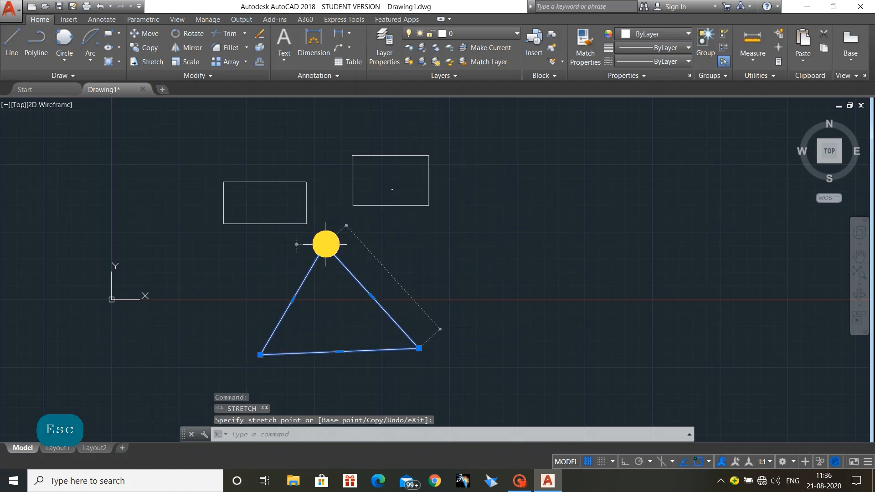
pyautogui.click(464, 233)
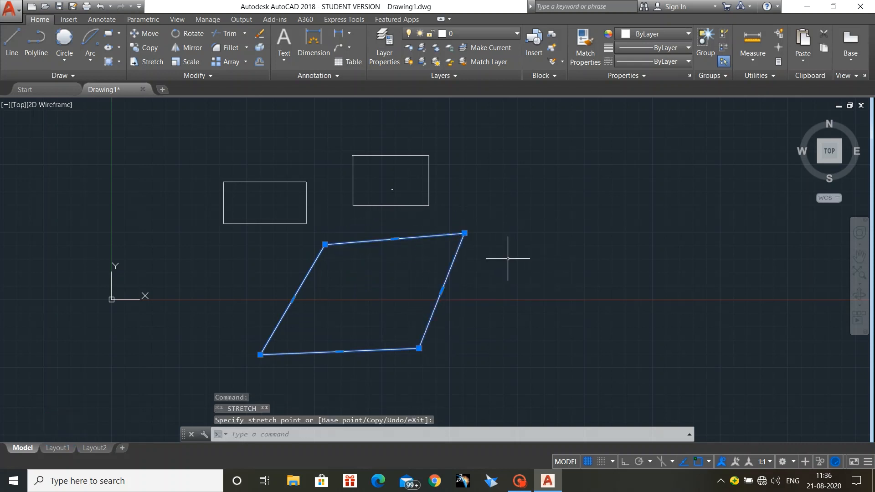
pyautogui.click(527, 270)
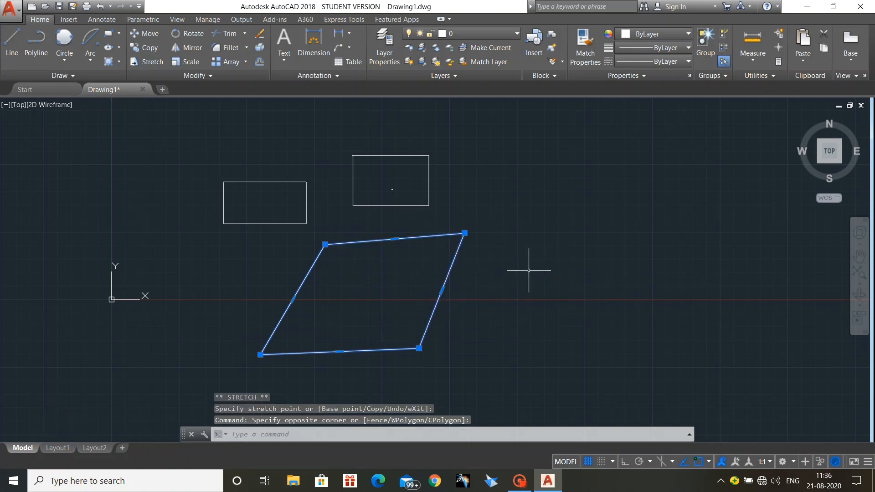
pyautogui.press('Escape')
pyautogui.press('Escape')
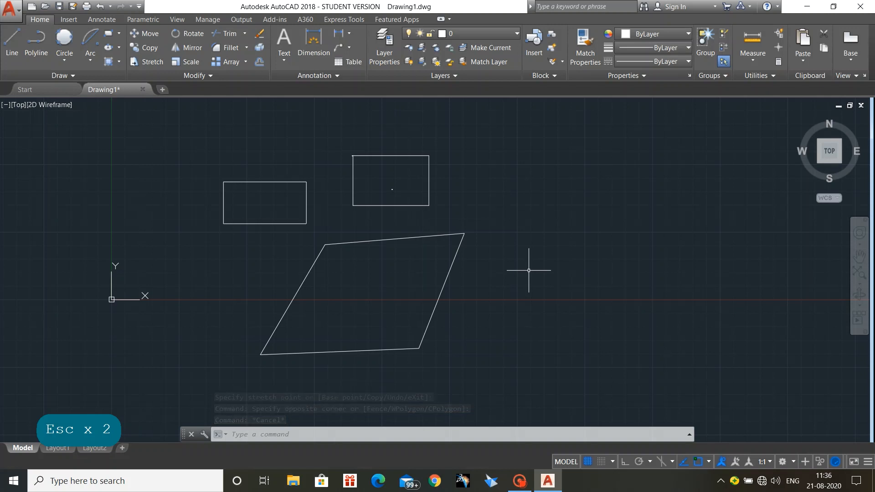
pyautogui.press('Escape')
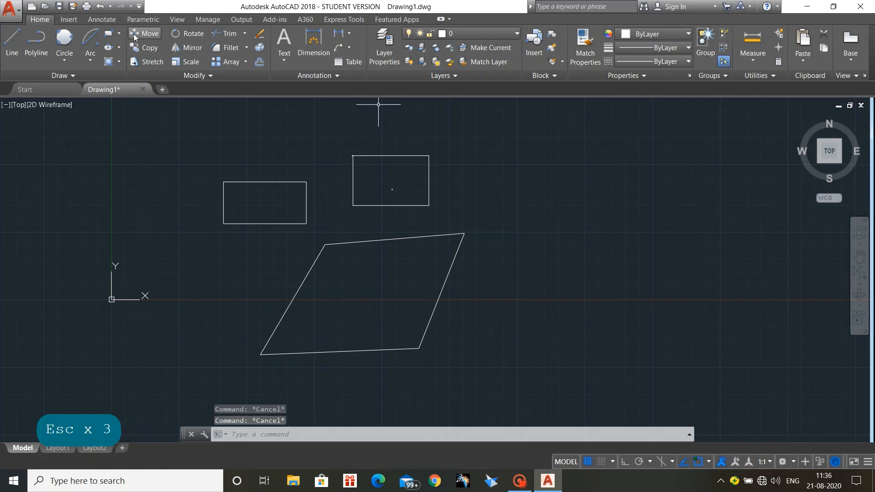
# Draw a 5-sided polygon inscribed in a circle of radius 1000, centred to the right of the upper rectangles
pyautogui.click(120, 35)
pyautogui.click(133, 74)
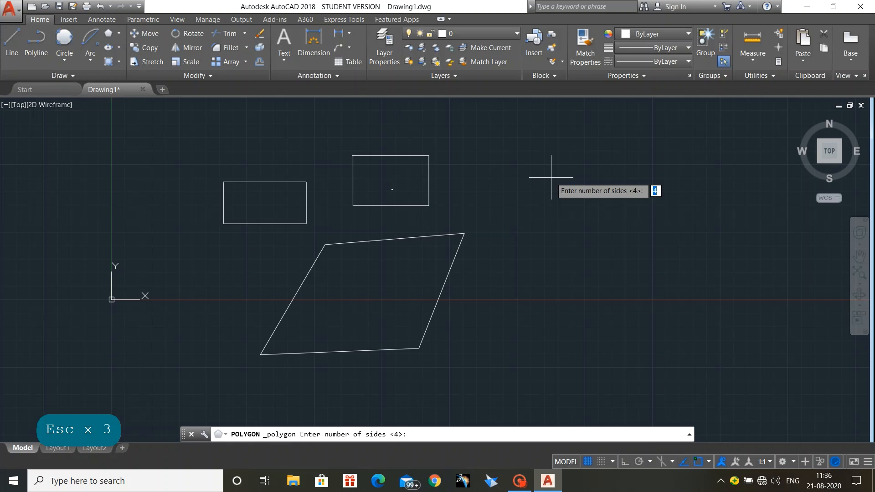
pyautogui.write('5')
pyautogui.press('Return')
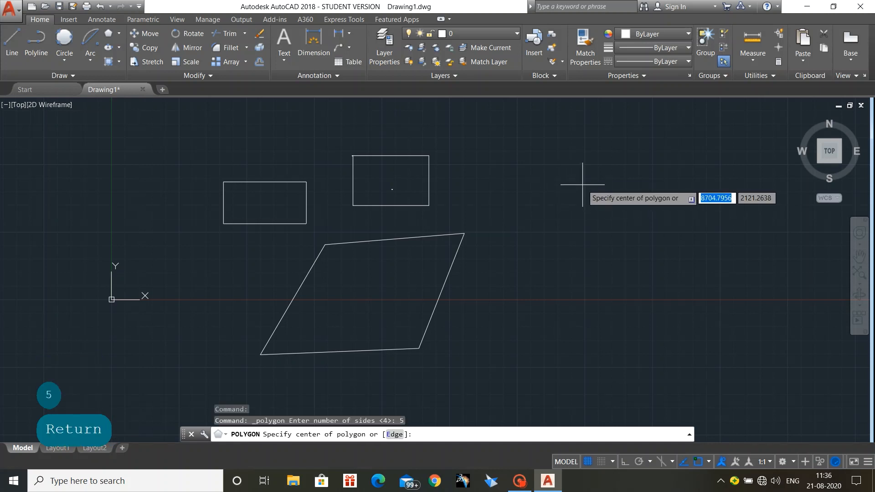
pyautogui.click(572, 191)
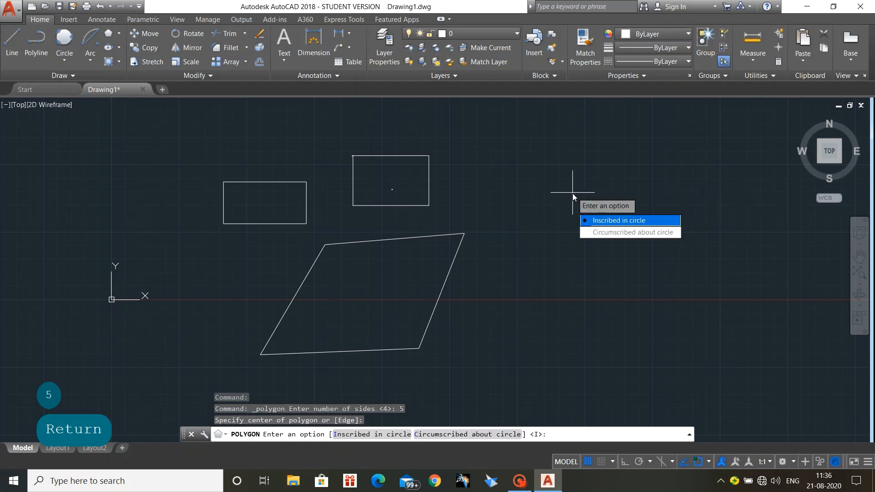
pyautogui.click(635, 222)
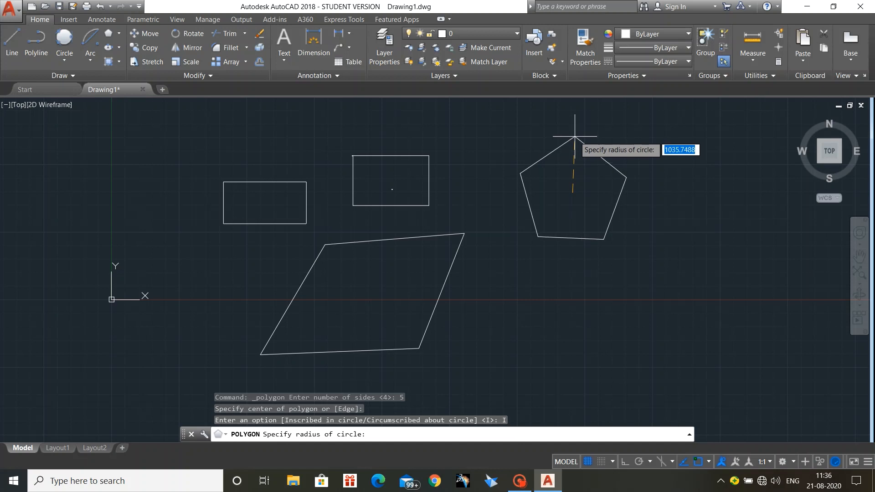
pyautogui.write('100')
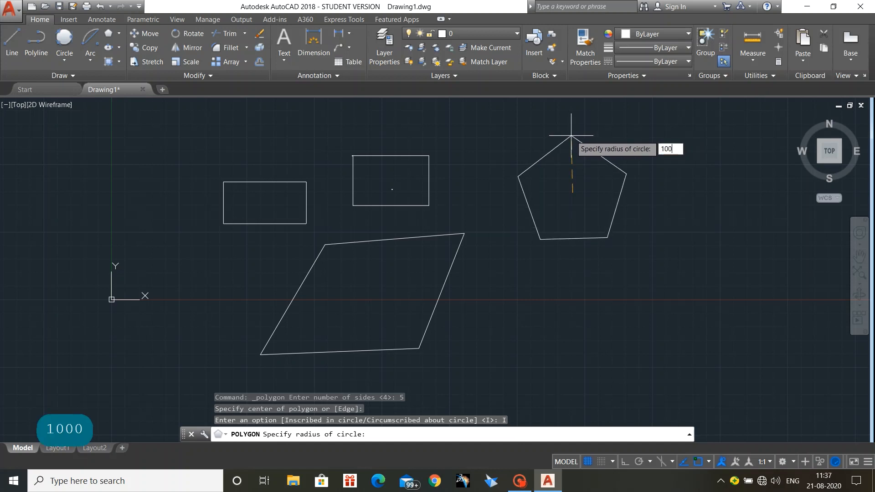
pyautogui.write('0')
pyautogui.press('Return')
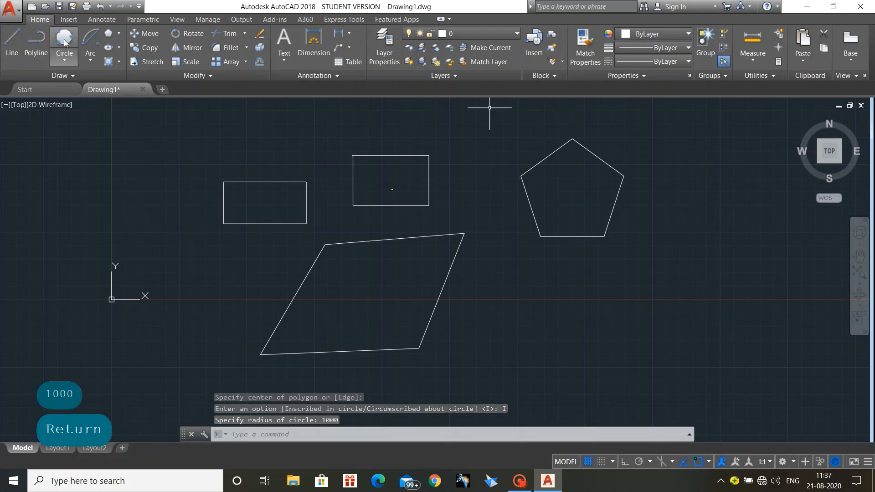
# Draw a second 5-sided polygon below the first pentagon, circumscribed about a circle of radius 500
pyautogui.press('Return')
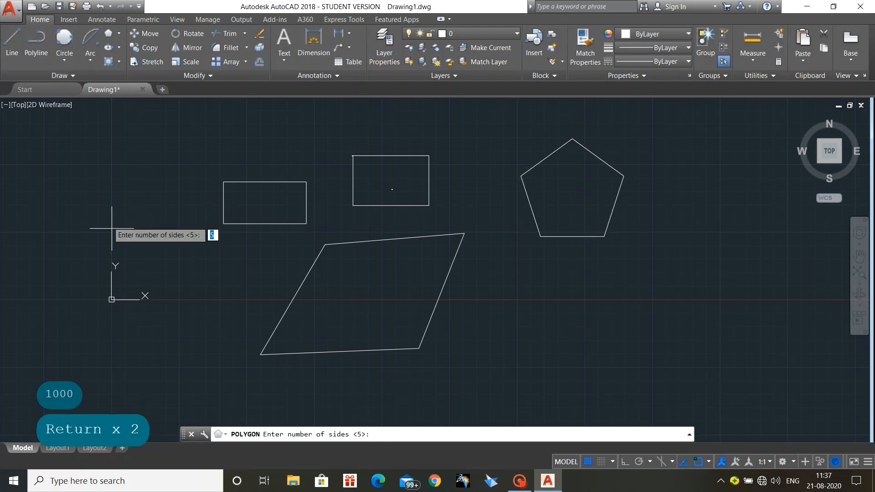
pyautogui.press('Return')
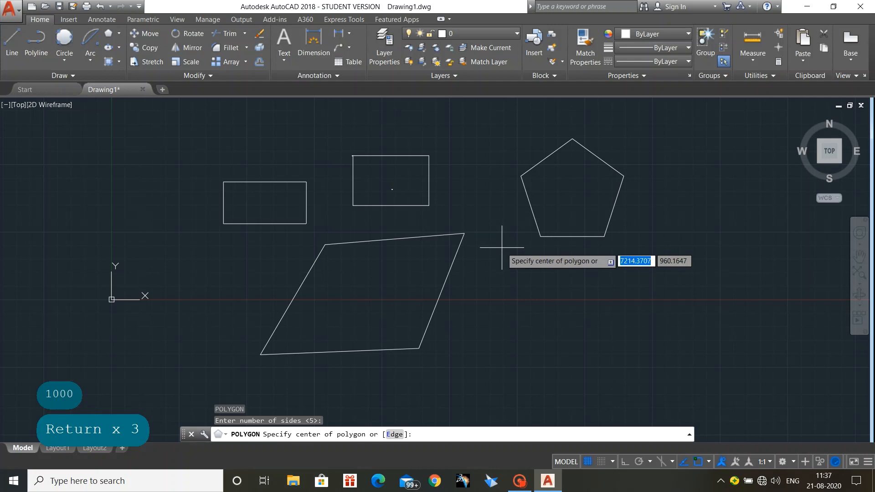
pyautogui.click(555, 285)
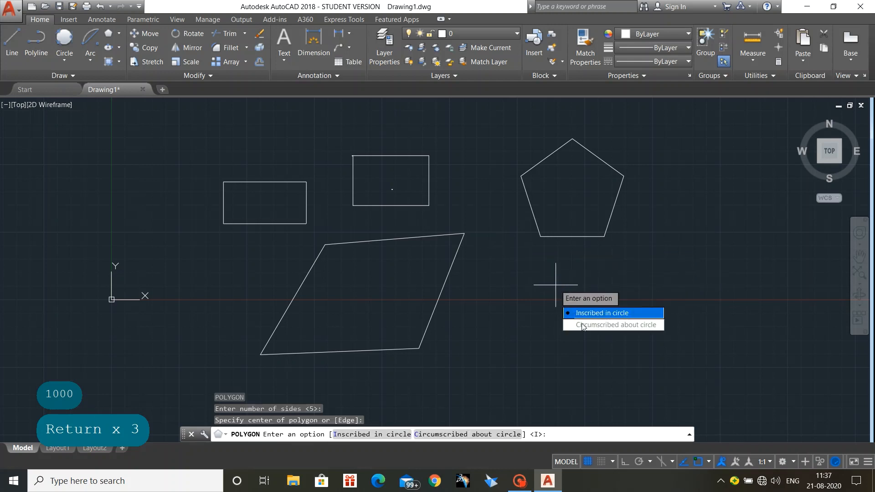
pyautogui.click(582, 325)
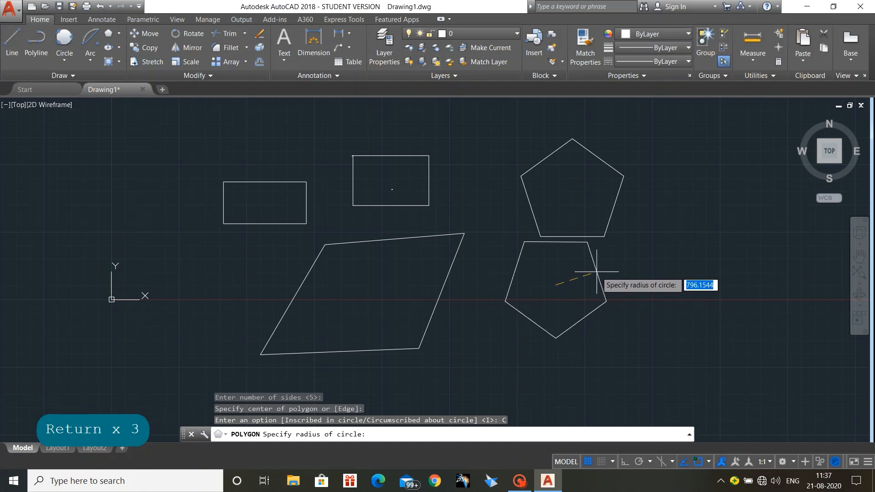
pyautogui.write('500')
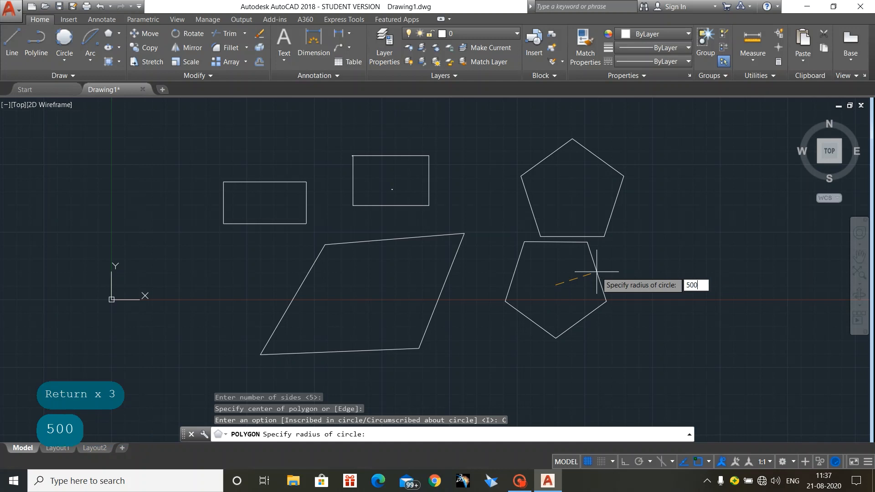
pyautogui.press('Return')
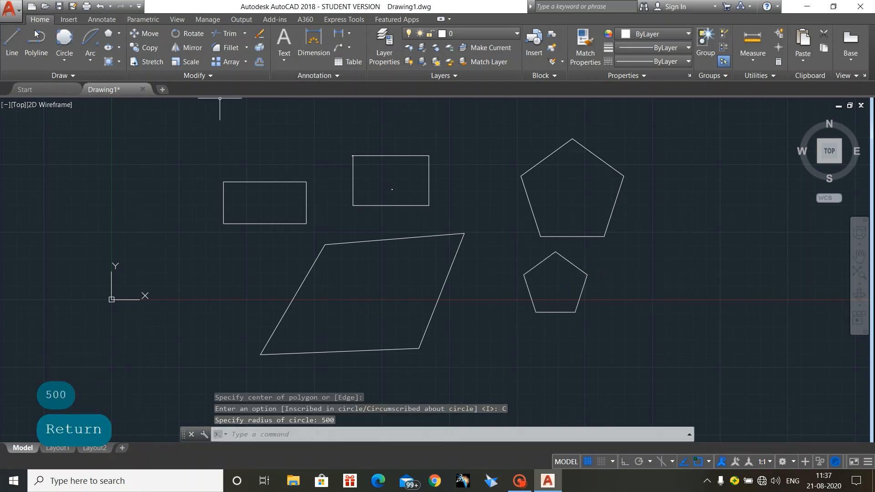
# Draw a horizontal ellipse from its centre, above the origin and beside the rectangles, with a vertical half-axis of about 623
pyautogui.click(118, 48)
pyautogui.click(123, 65)
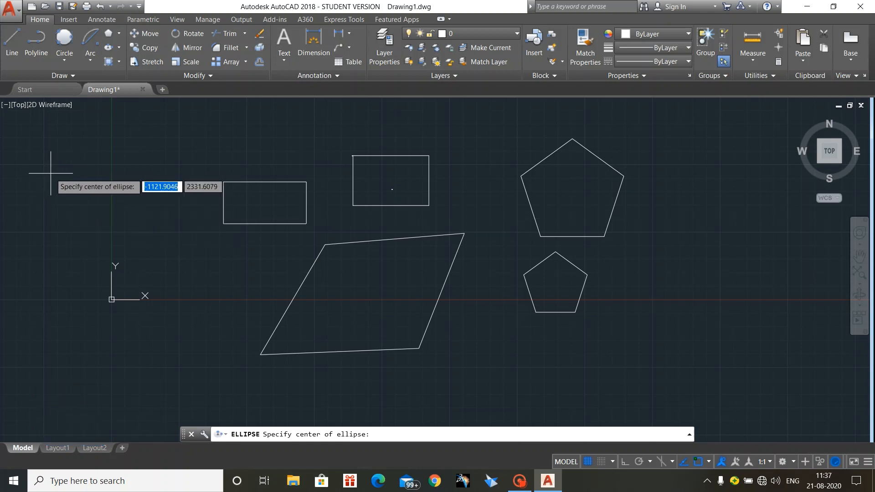
pyautogui.click(86, 163)
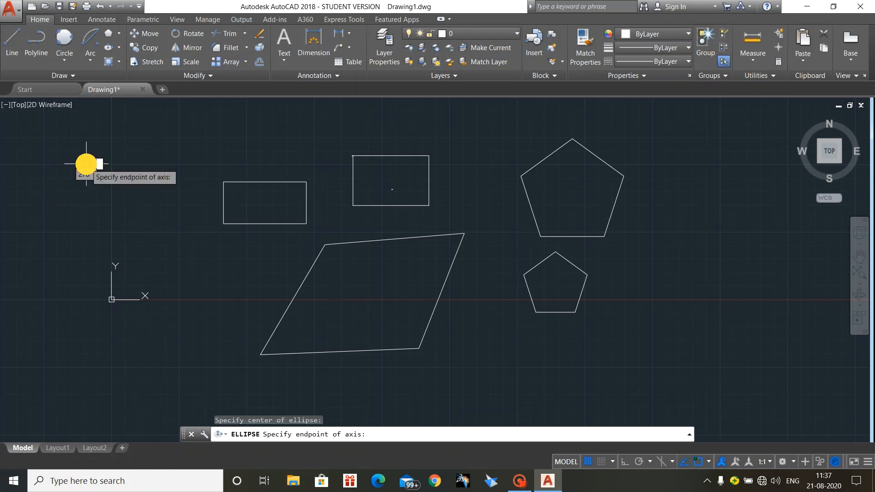
pyautogui.click(171, 163)
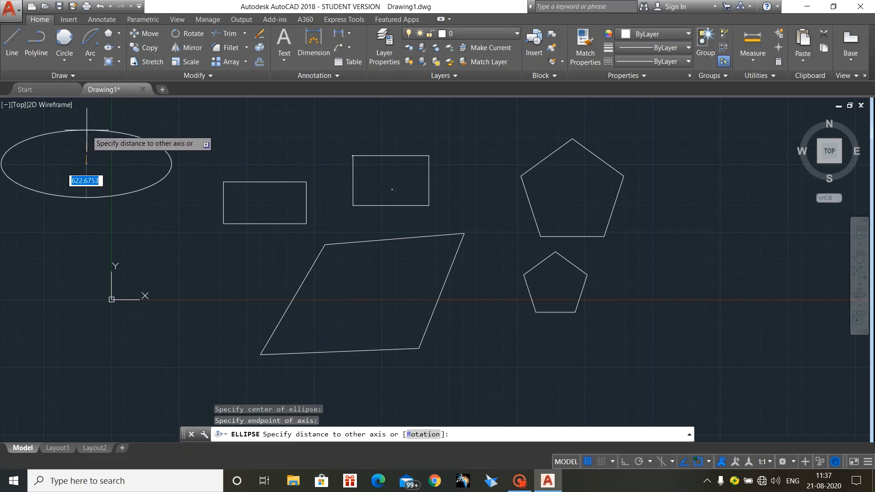
pyautogui.click(86, 131)
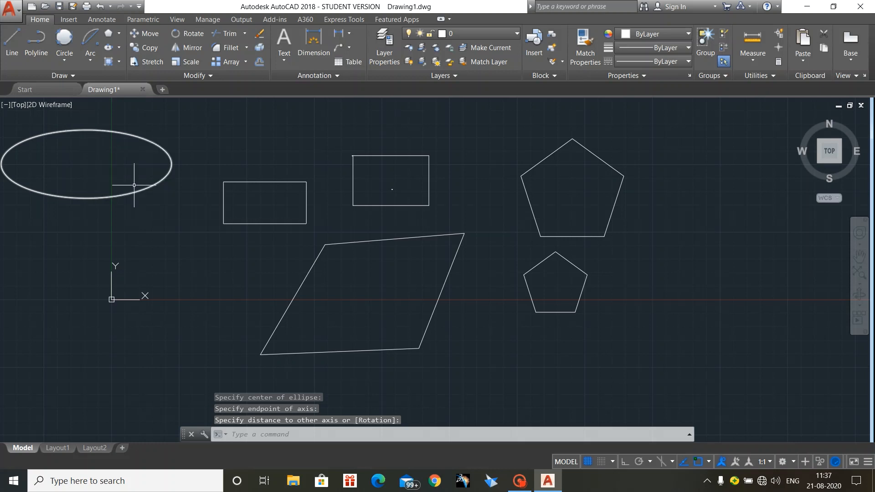
# Draw a second horizontal ellipse below the origin from its two axis endpoints, with a vertical half-axis of about 589
pyautogui.click(119, 48)
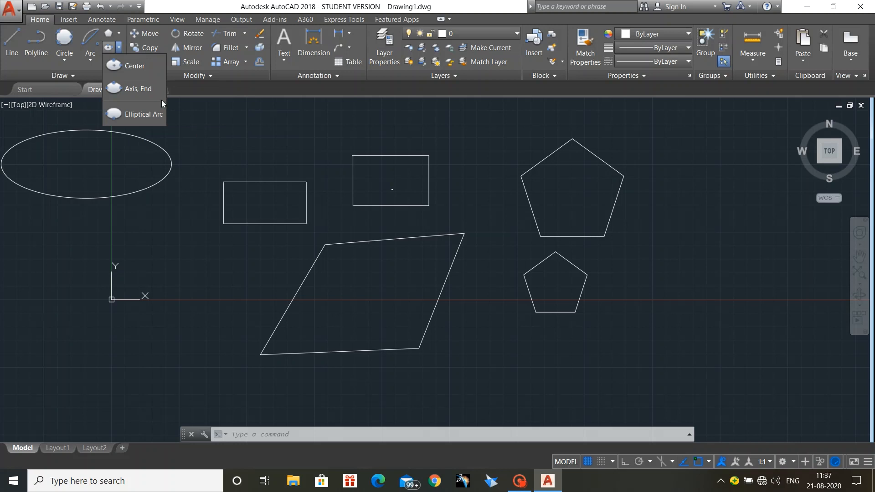
pyautogui.click(146, 89)
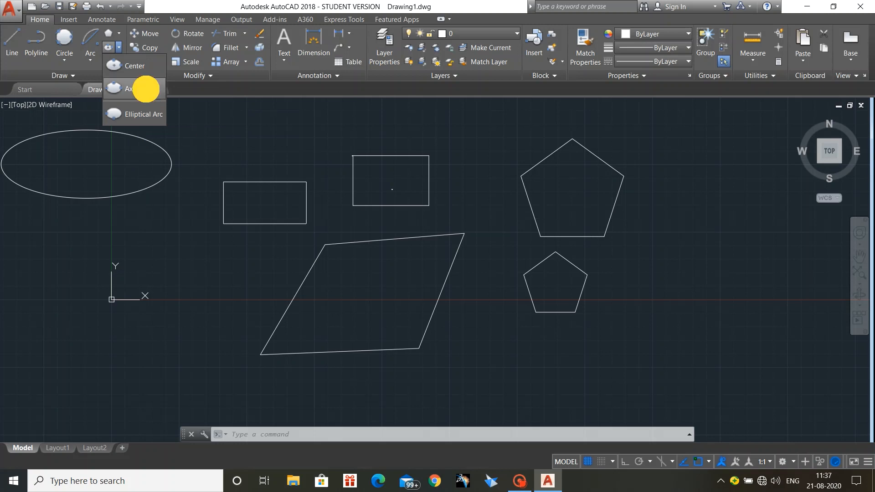
pyautogui.click(46, 366)
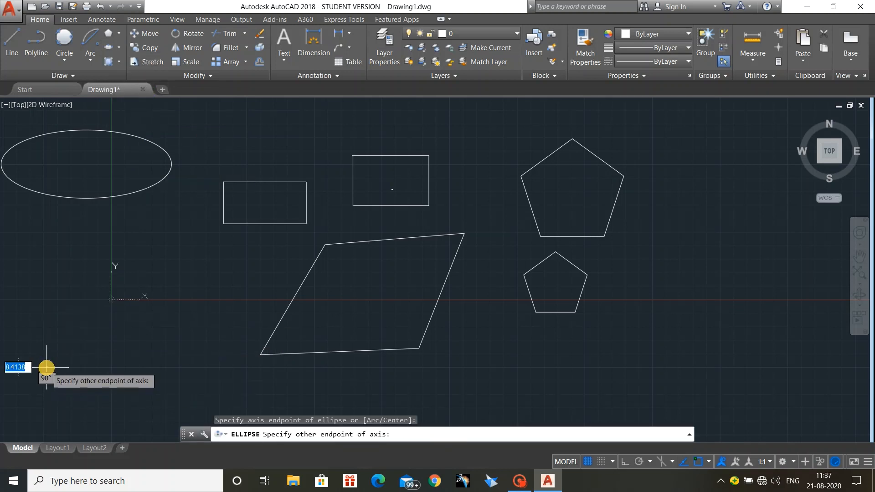
pyautogui.click(217, 366)
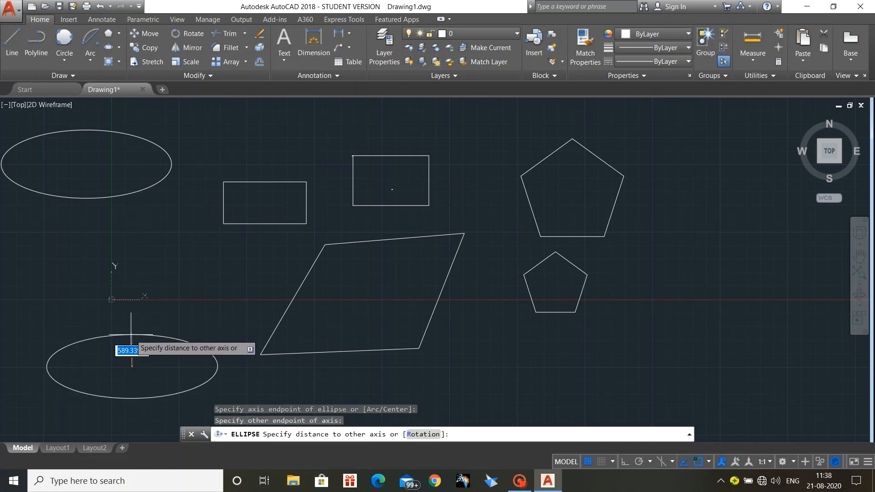
pyautogui.click(131, 335)
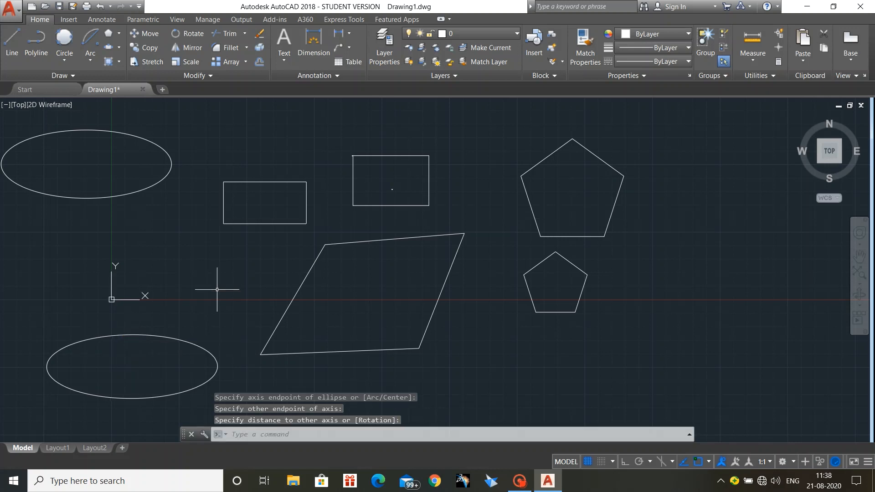
# Start a hatch with the SOLID pattern and apply it inside the upper ellipse
pyautogui.click(118, 47)
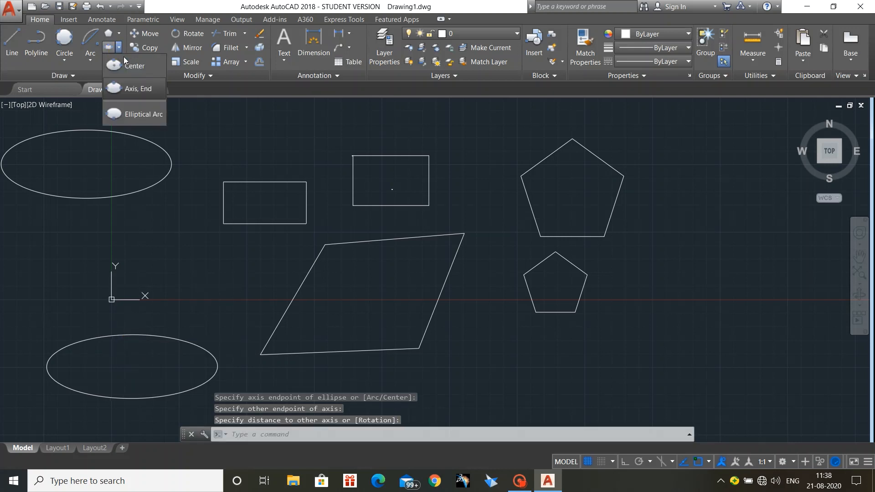
pyautogui.click(216, 121)
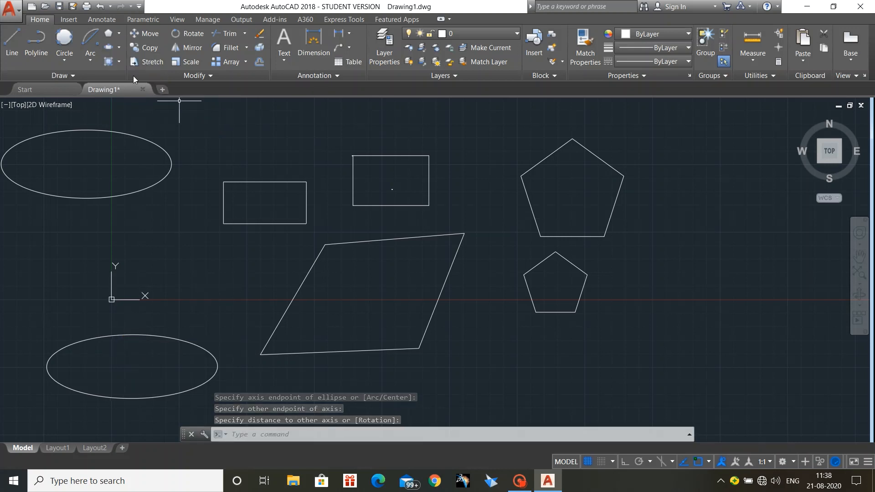
pyautogui.click(110, 63)
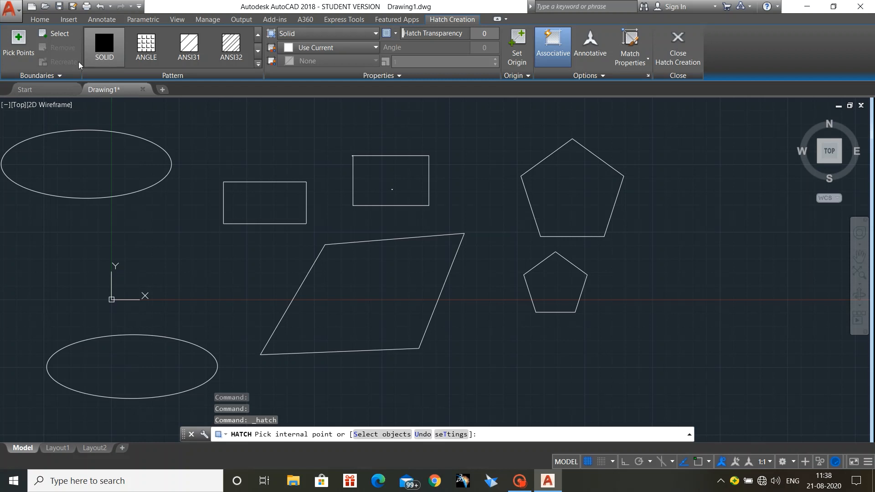
pyautogui.click(150, 141)
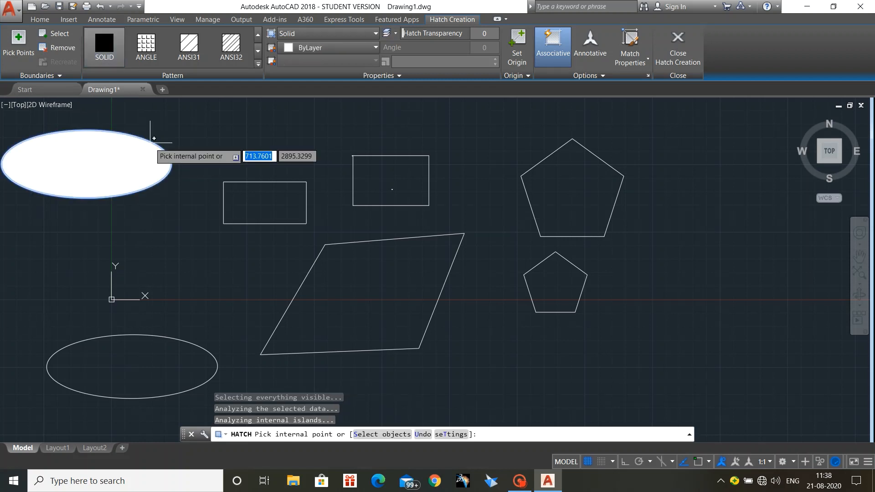
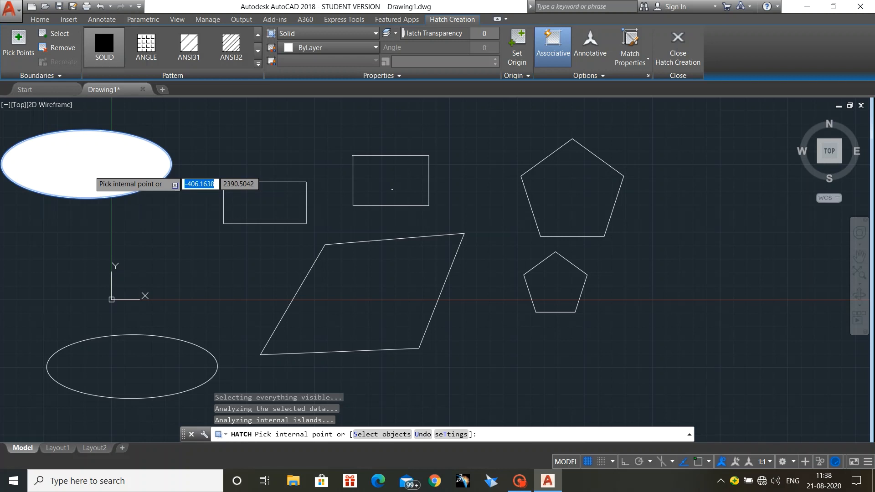
# Browse the hatch patterns and change the upper ellipse's hatch to JIS_WOOD
pyautogui.click(231, 48)
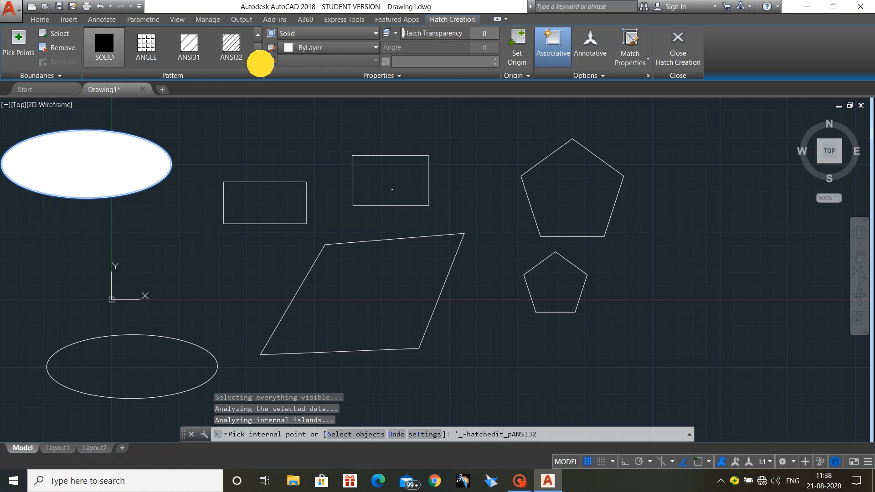
pyautogui.click(258, 64)
pyautogui.scroll(-4, 198, 124)
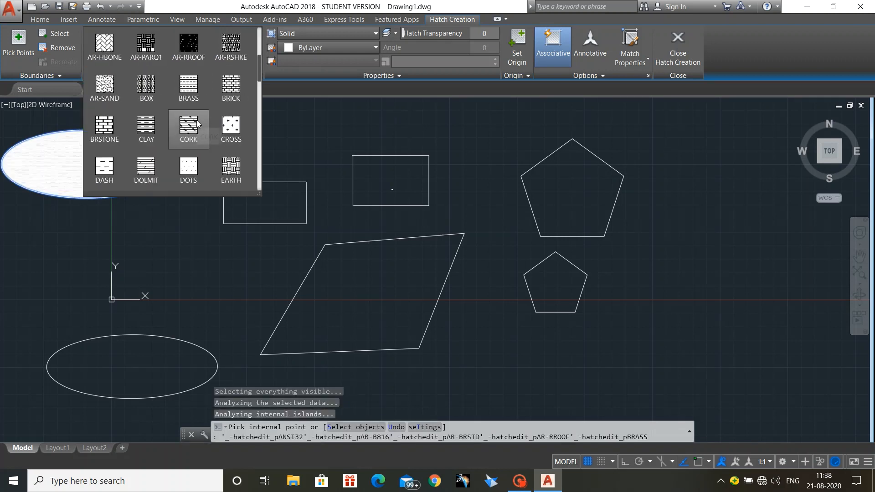
pyautogui.scroll(-4, 197, 124)
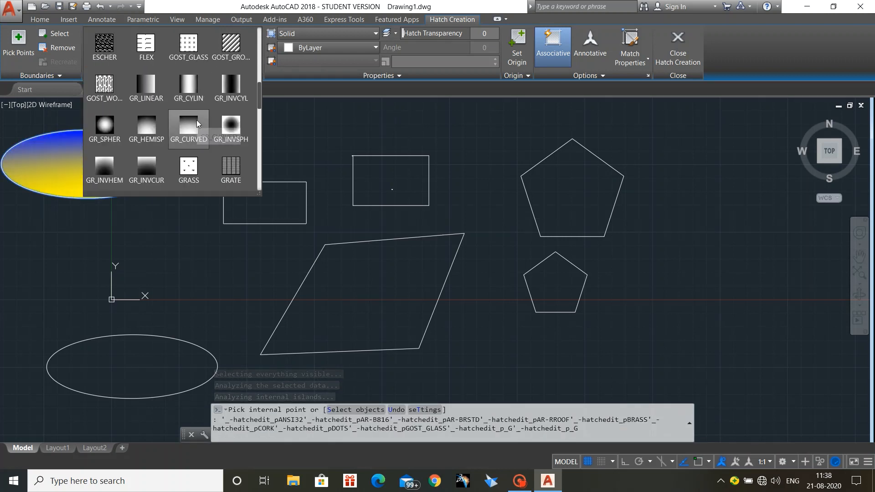
pyautogui.scroll(-4, 197, 124)
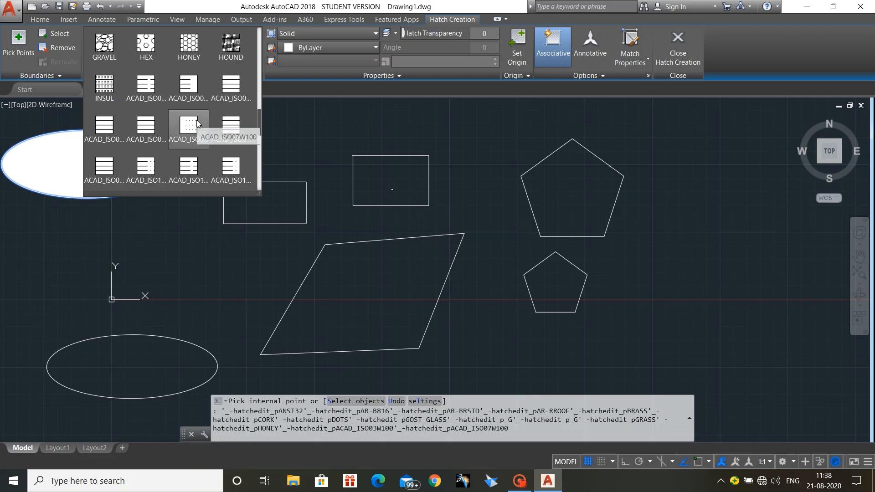
pyautogui.scroll(-1, 197, 124)
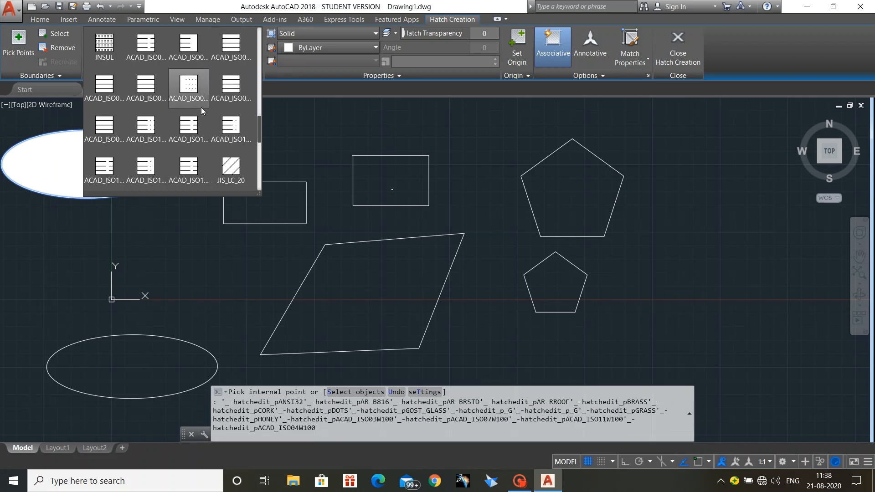
pyautogui.scroll(-3, 200, 111)
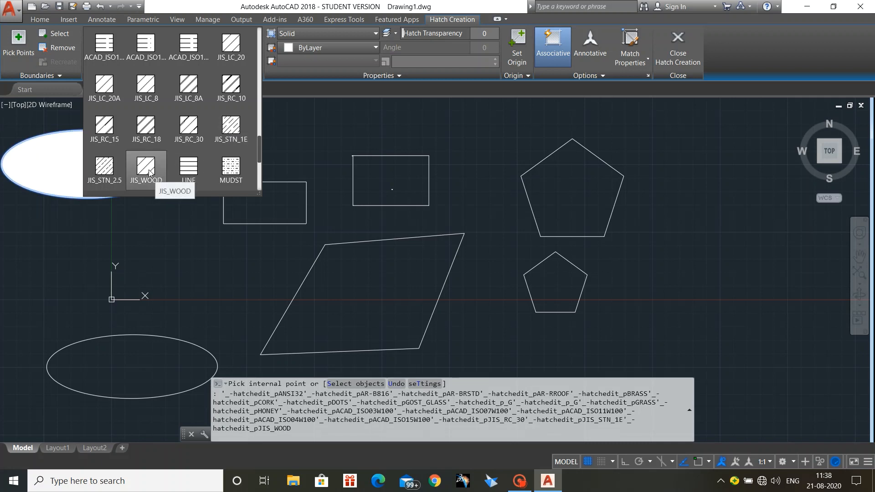
pyautogui.scroll(-2, 150, 172)
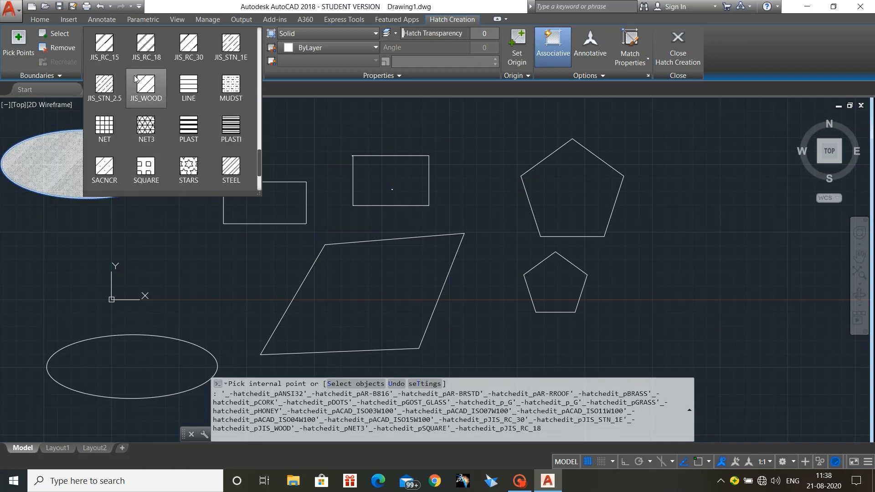
pyautogui.click(136, 82)
# Try picking more hatch points in and around the upper ellipse, dismiss the boundary errors and finish the hatch
pyautogui.click(113, 170)
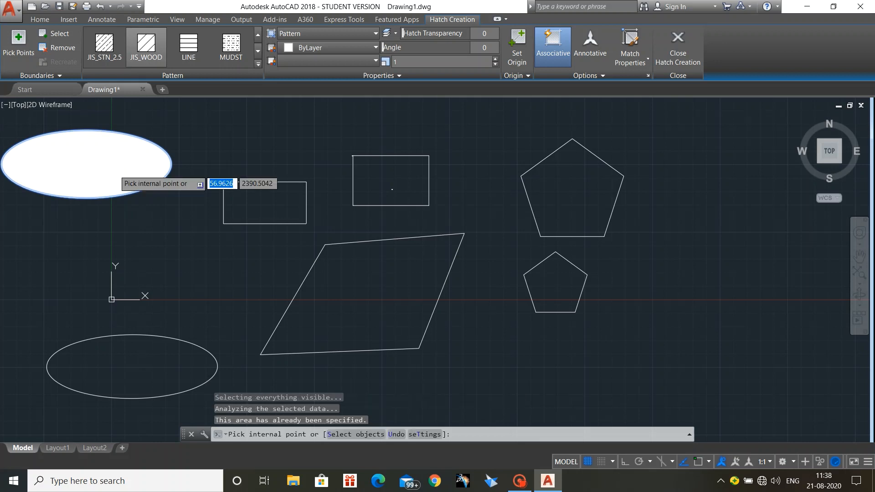
pyautogui.click(260, 115)
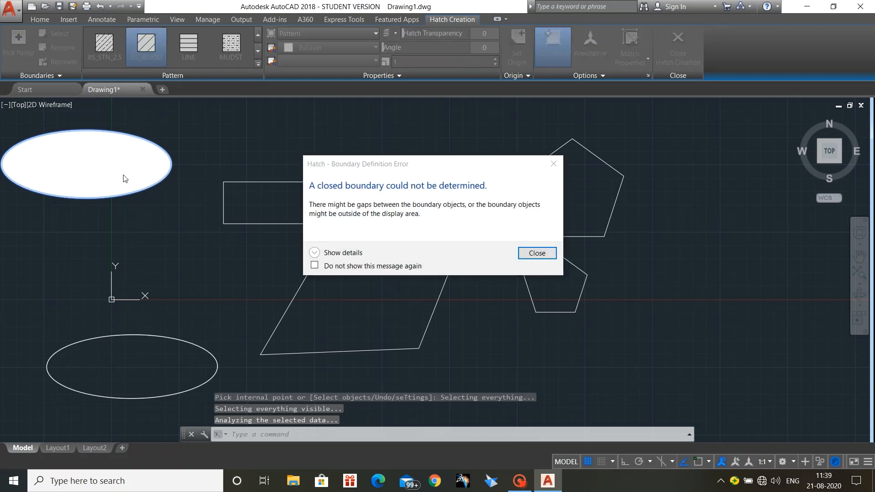
pyautogui.click(554, 163)
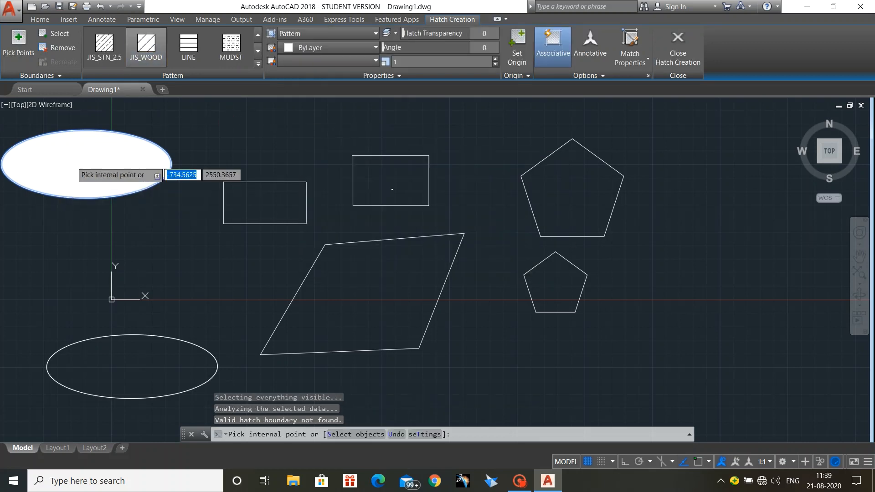
pyautogui.click(84, 156)
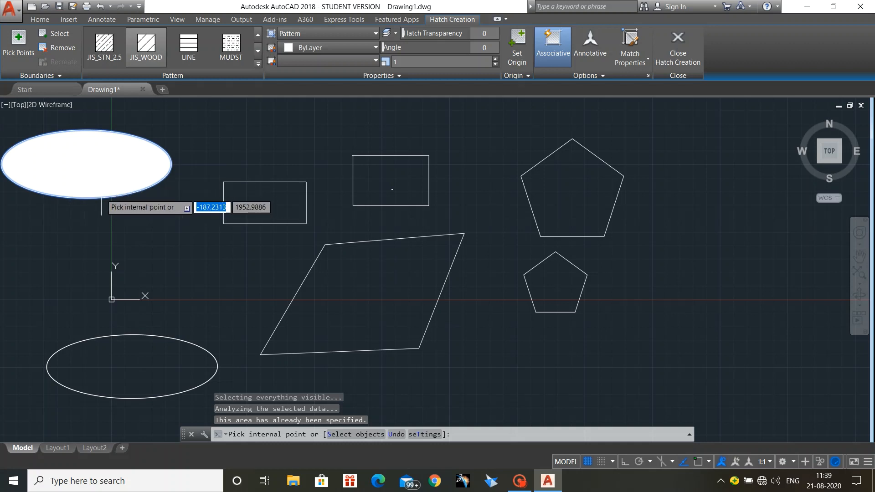
pyautogui.click(98, 165)
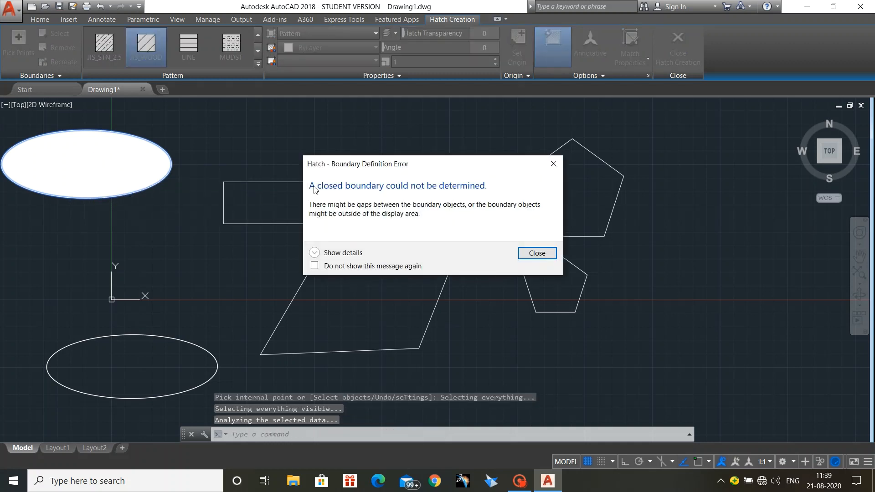
pyautogui.click(537, 253)
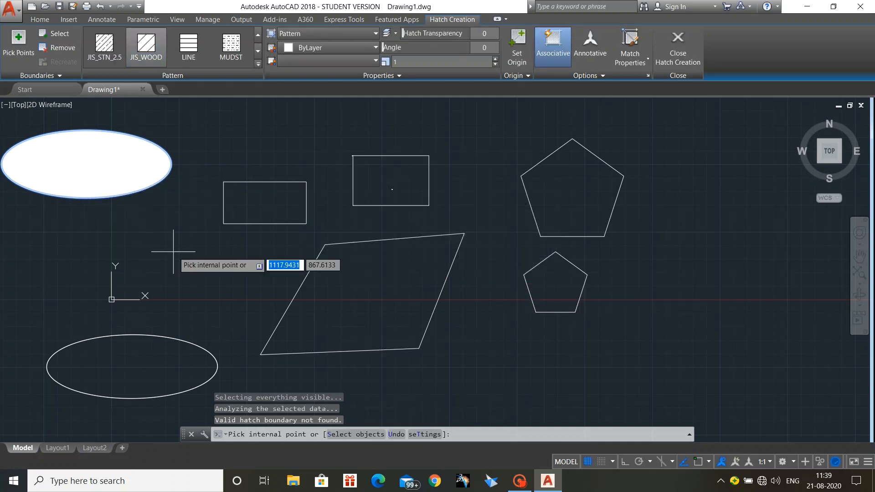
pyautogui.press('Return')
pyautogui.press('Return')
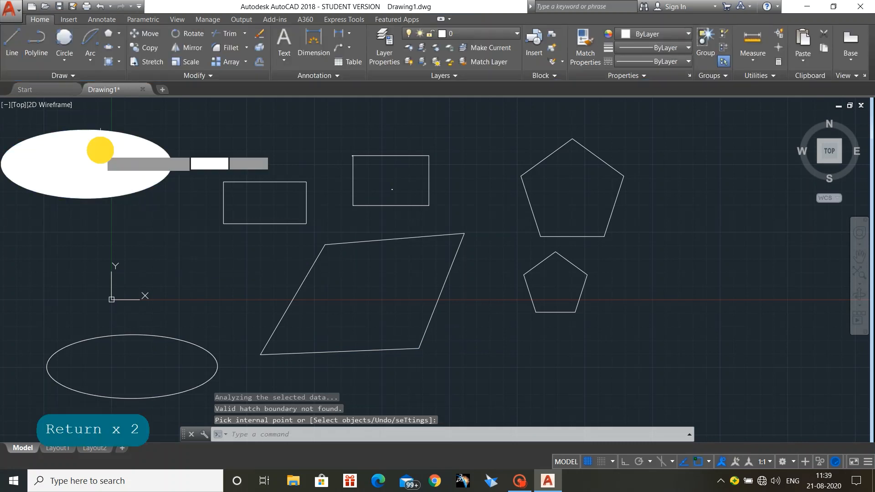
# Edit the upper ellipse's hatch and set its pattern scale to 0.5
pyautogui.click(101, 150)
pyautogui.rightClick(106, 181)
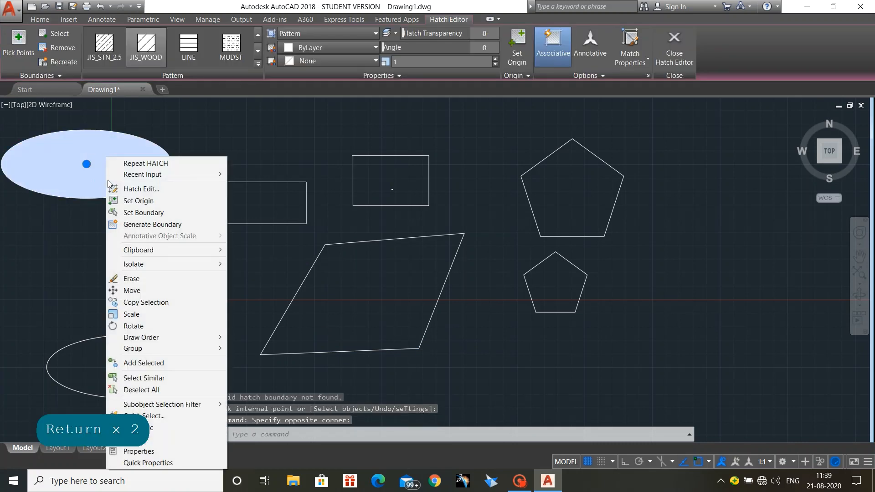
pyautogui.click(178, 187)
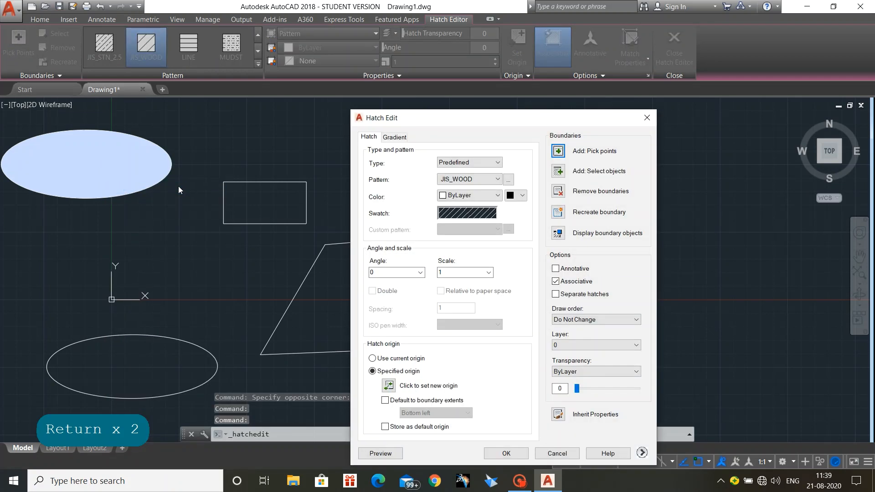
pyautogui.click(458, 272)
pyautogui.doubleClick(459, 272)
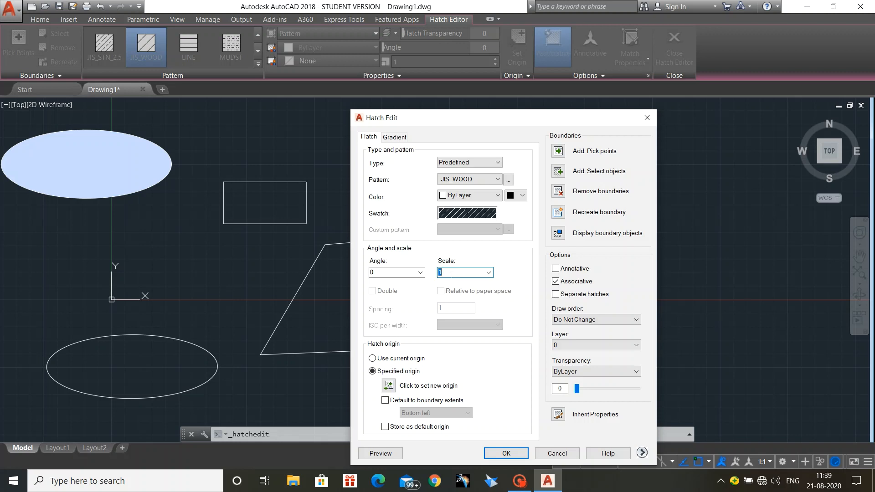
pyautogui.write('0.5')
pyautogui.press('Return')
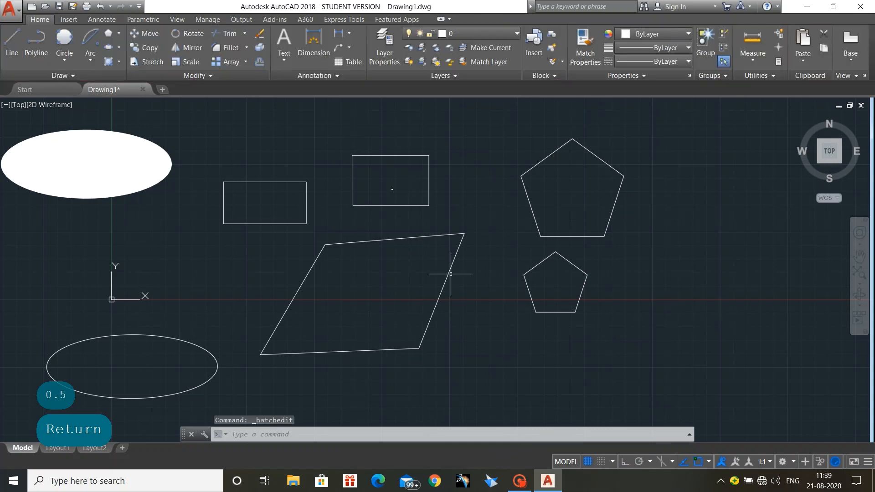
# Open the properties of the upper ellipse's hatch and set its pattern scale to 2
pyautogui.click(55, 160)
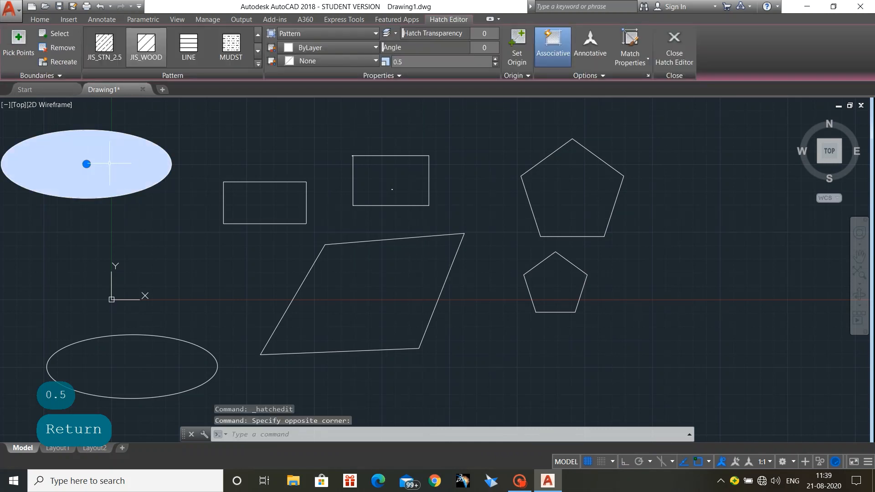
pyautogui.rightClick(86, 165)
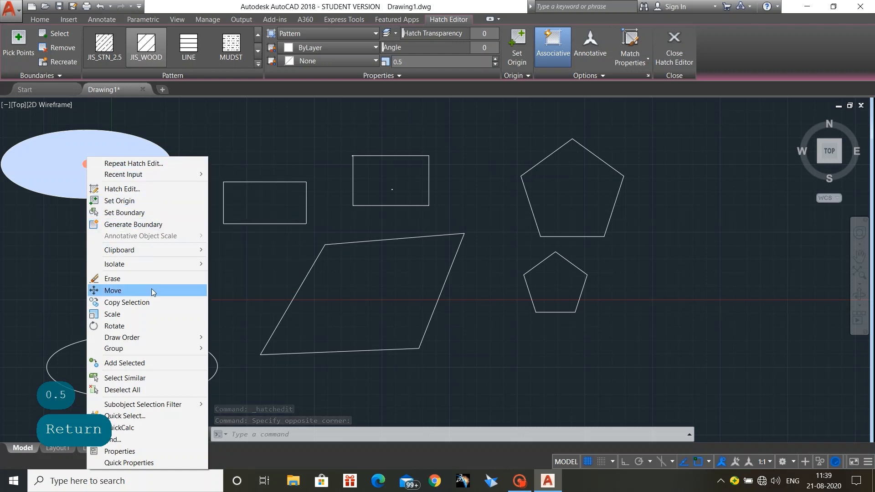
pyautogui.click(149, 452)
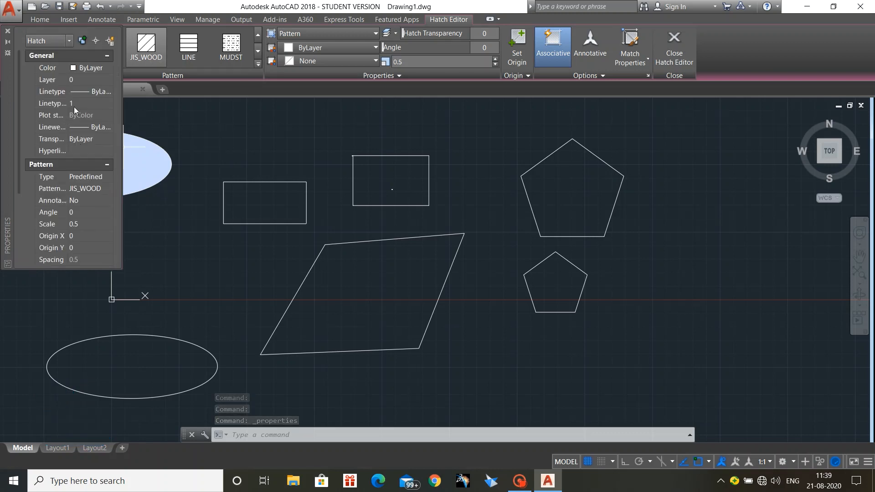
pyautogui.scroll(-5, 88, 214)
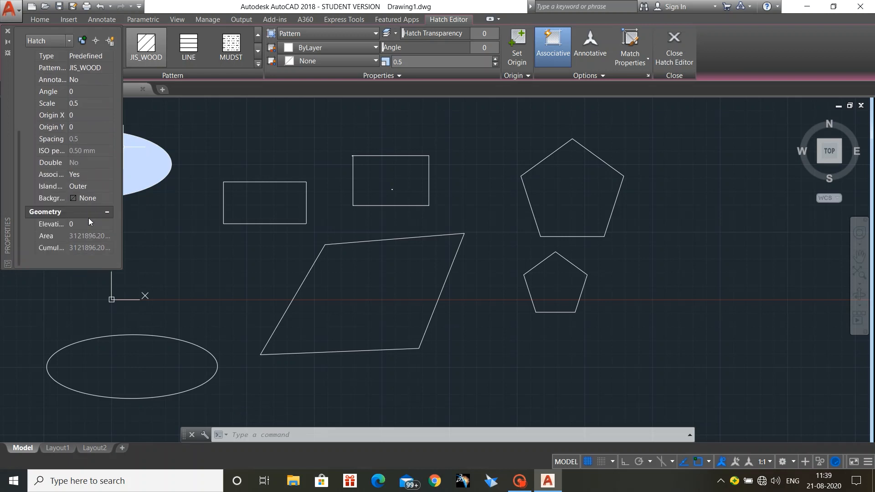
pyautogui.scroll(5, 86, 219)
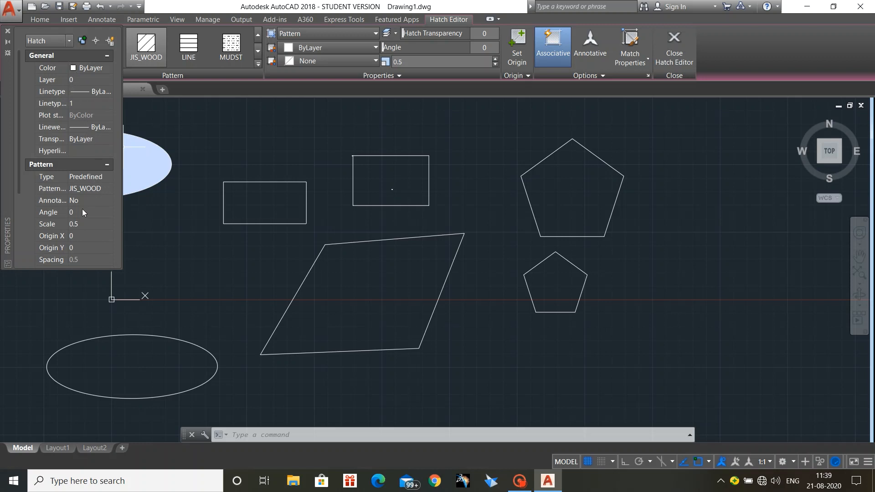
pyautogui.click(84, 224)
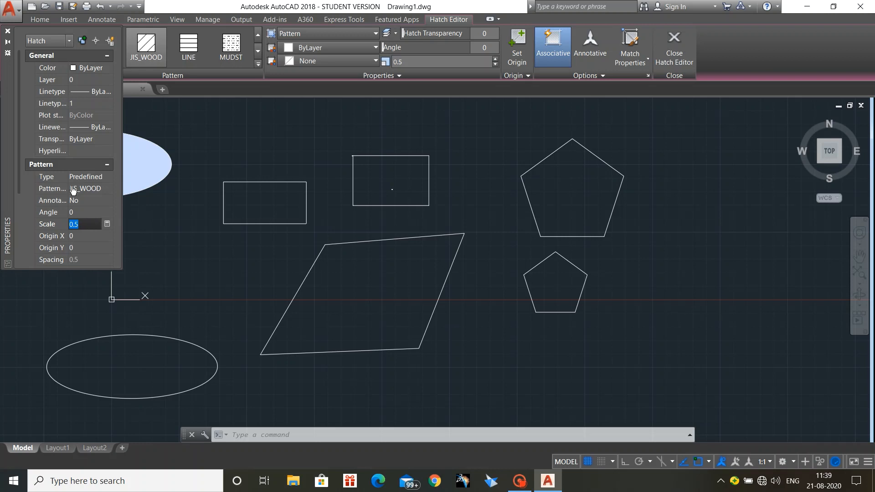
pyautogui.click(84, 104)
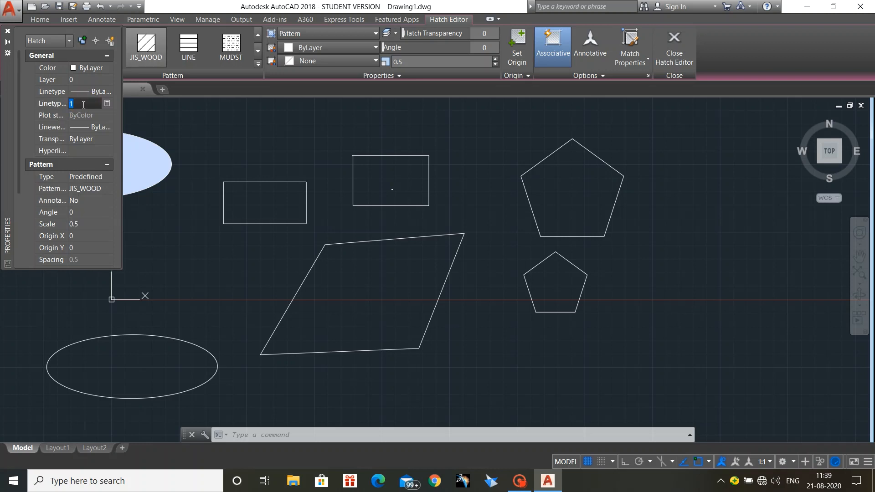
pyautogui.click(85, 223)
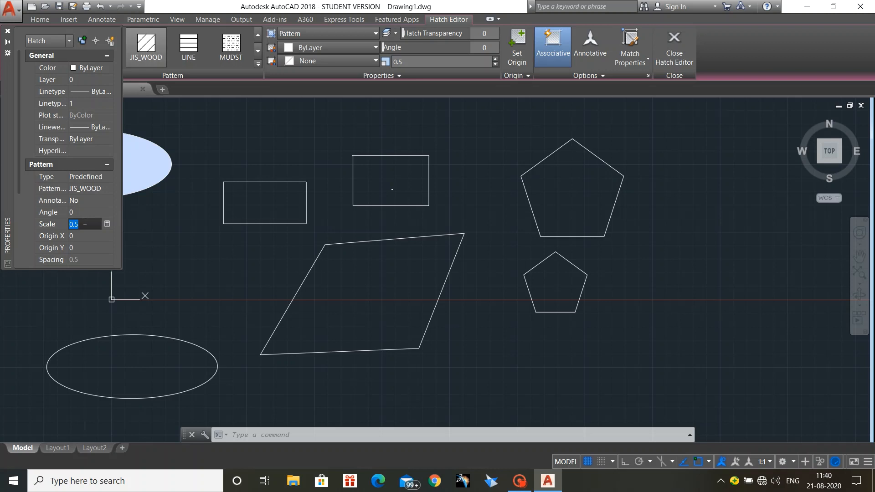
pyautogui.write('2')
pyautogui.press('Return')
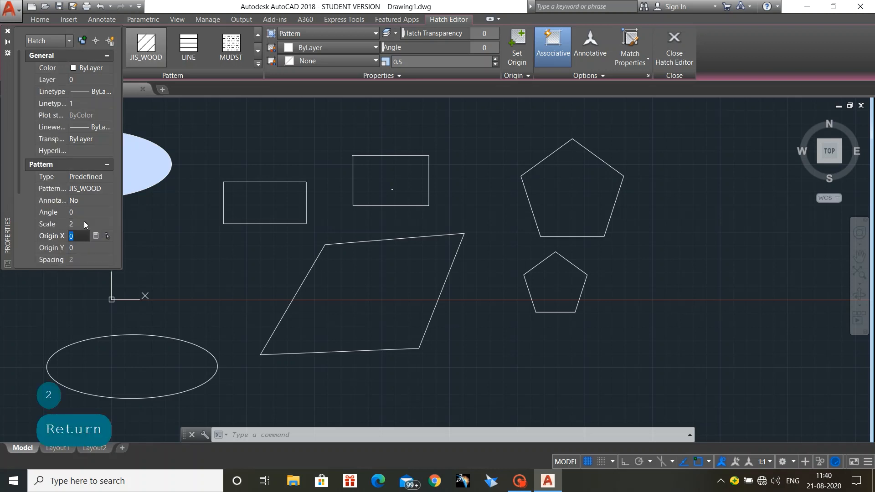
# Bring the whole hatched upper ellipse into view and clear the selection
pyautogui.click(145, 163)
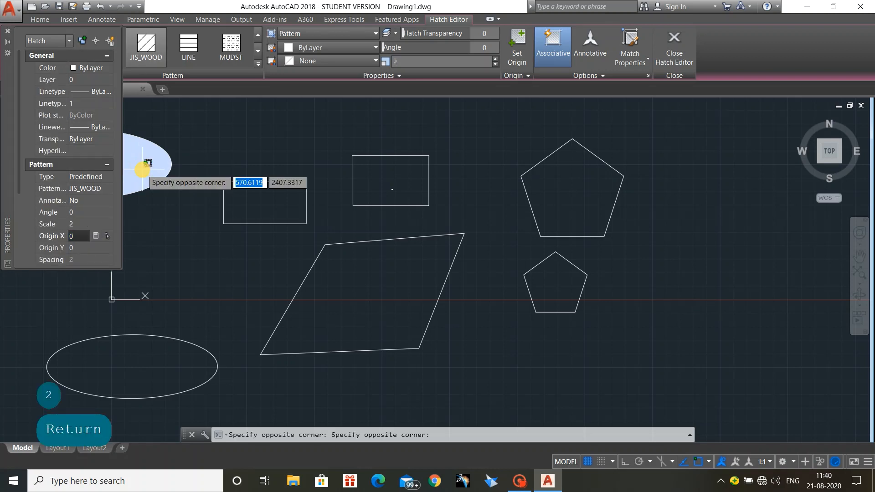
pyautogui.click(148, 164)
pyautogui.click(144, 151)
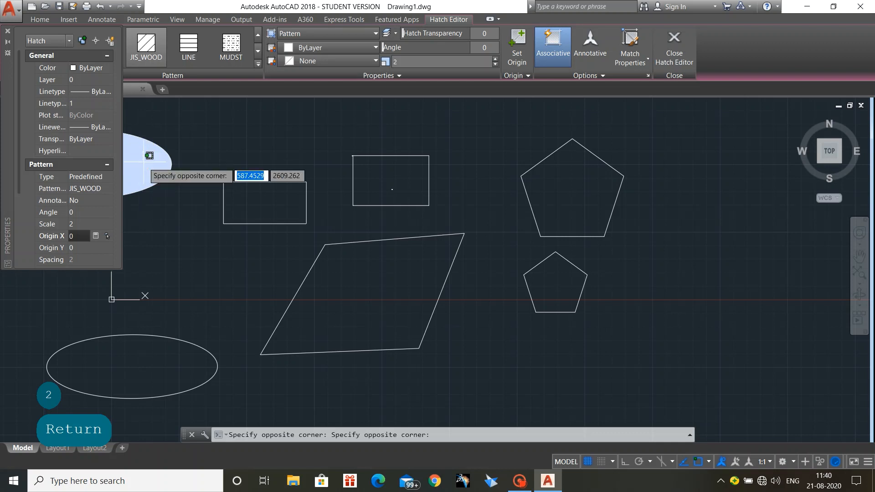
pyautogui.click(140, 192)
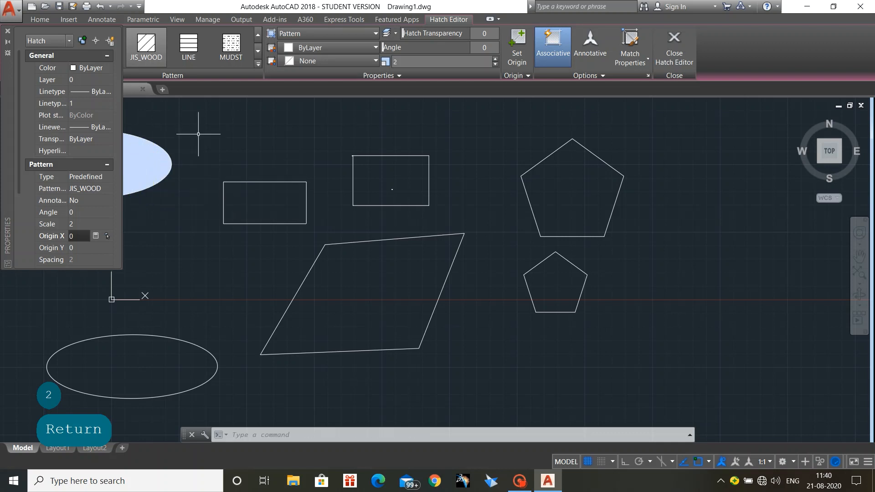
pyautogui.moveTo(195, 133)
pyautogui.mouseDown(button='middle')
pyautogui.moveTo(309, 150)
pyautogui.moveTo(339, 142)
pyautogui.mouseUp(button='middle')
pyautogui.click(211, 188)
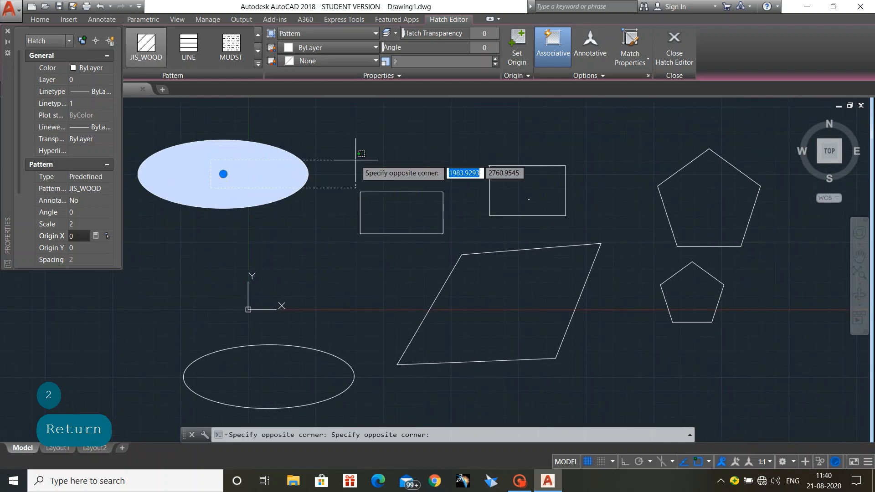
pyautogui.click(356, 159)
pyautogui.click(353, 156)
pyautogui.press('Escape')
pyautogui.press('Escape')
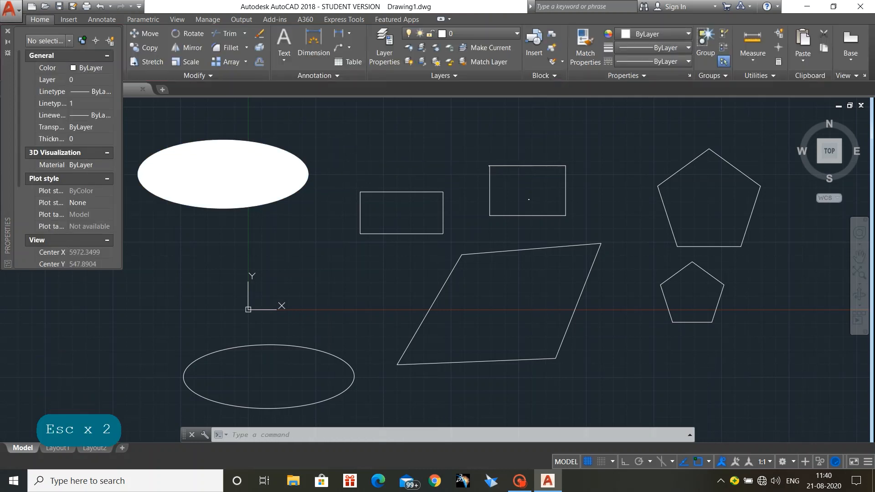
# Change the upper ellipse's hatch pattern to JIS_LC_20A in its properties and close the Properties palette
pyautogui.click(230, 174)
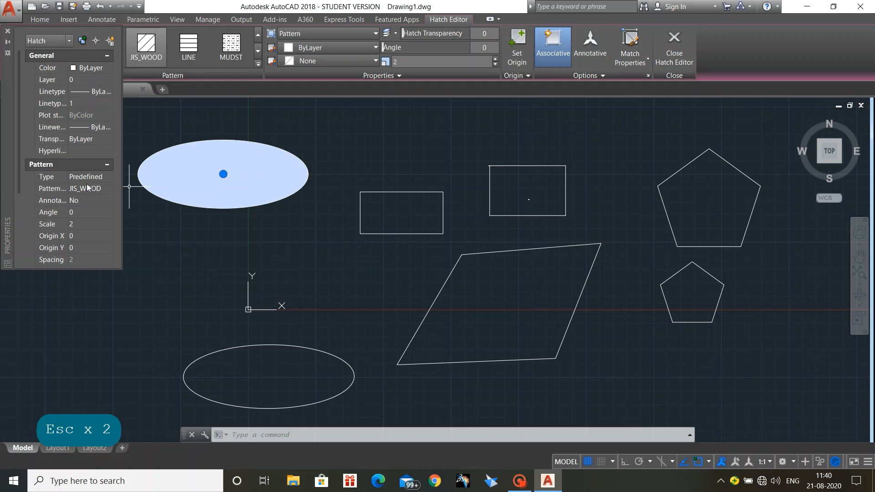
pyautogui.click(89, 187)
pyautogui.click(108, 189)
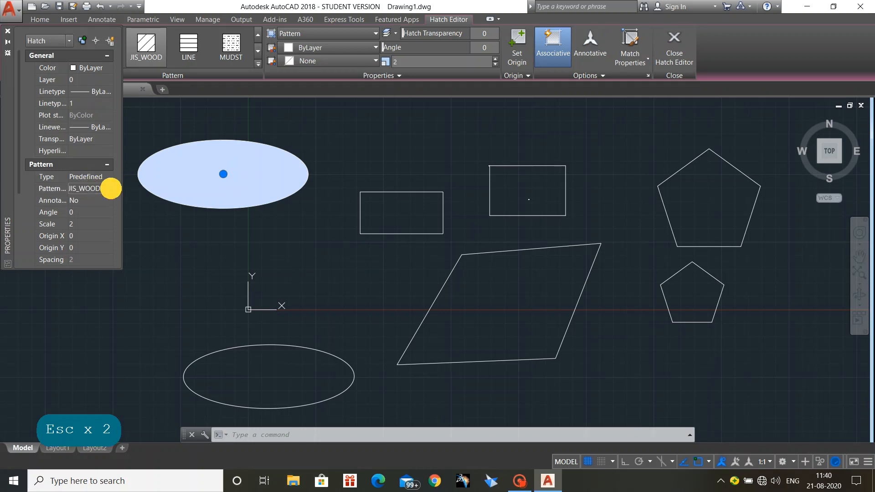
pyautogui.scroll(-5, 443, 287)
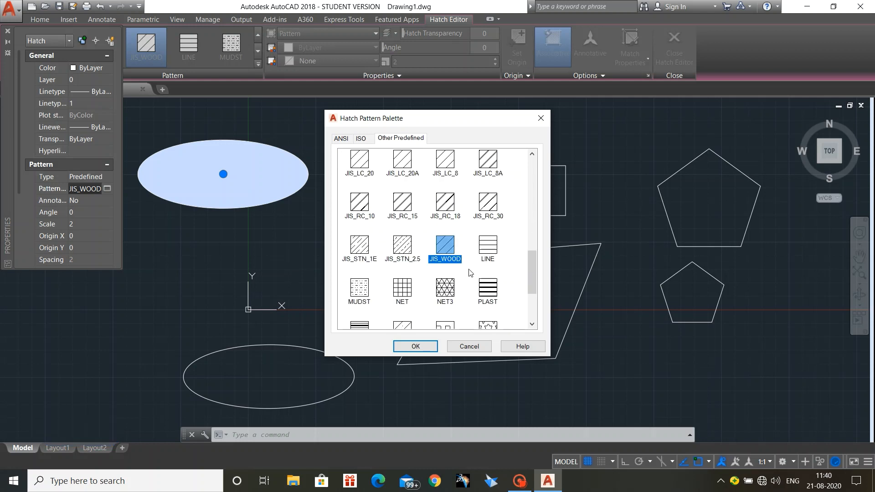
pyautogui.scroll(1, 471, 272)
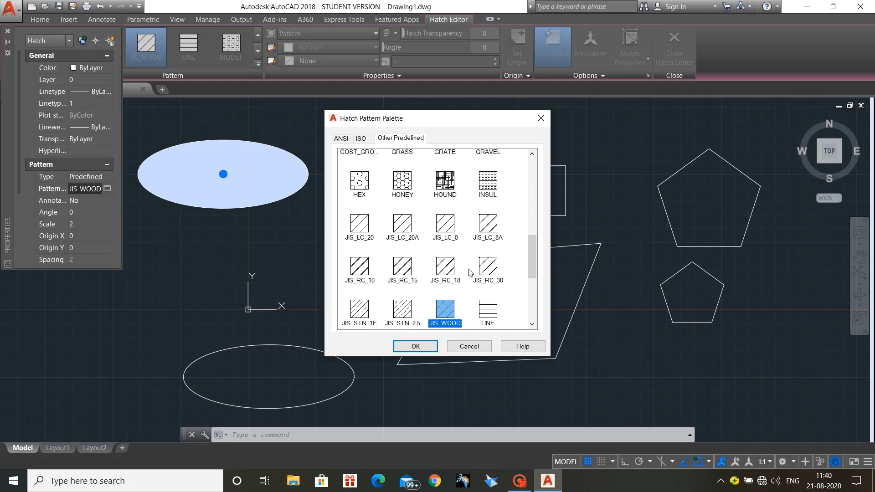
pyautogui.click(399, 227)
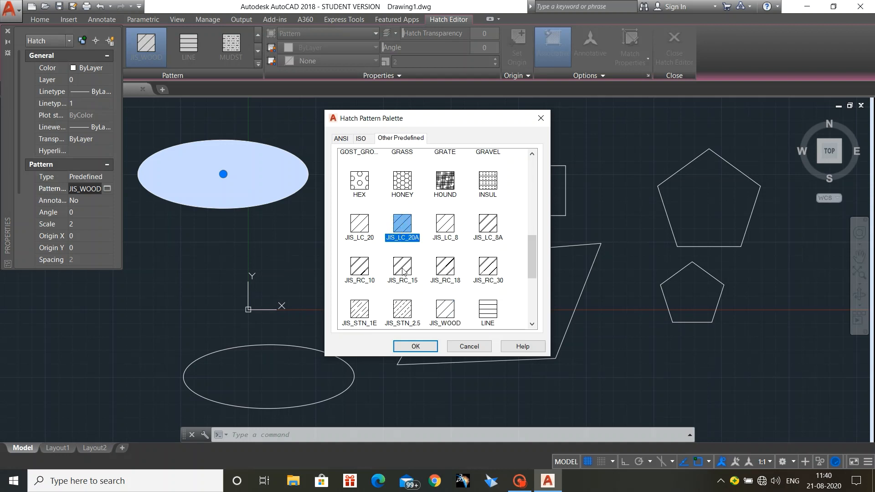
pyautogui.click(425, 343)
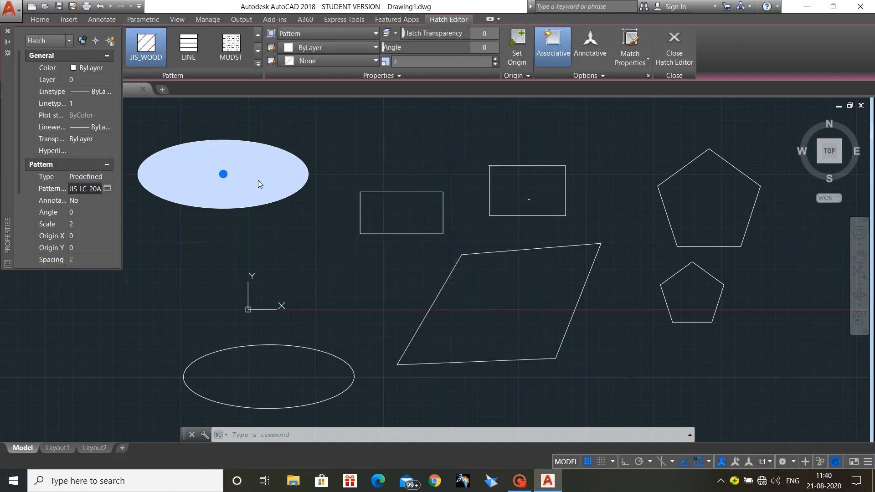
pyautogui.press('Escape')
pyautogui.press('Escape')
pyautogui.press('Escape')
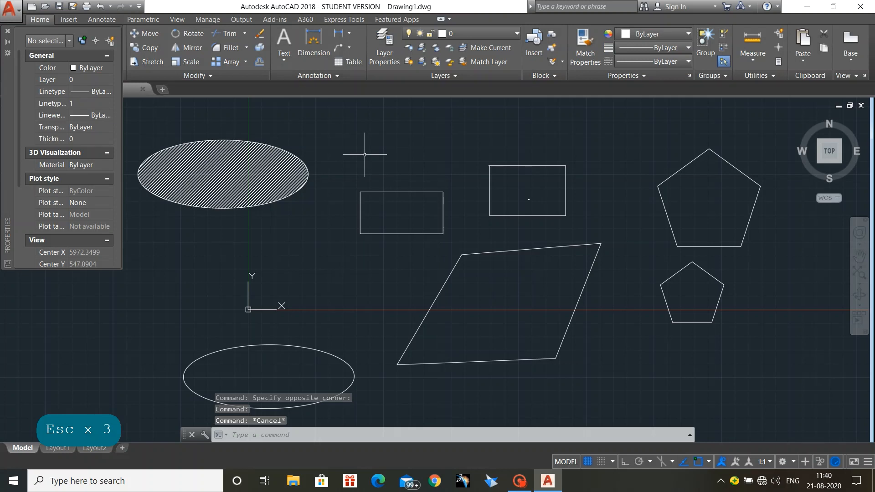
pyautogui.click(7, 31)
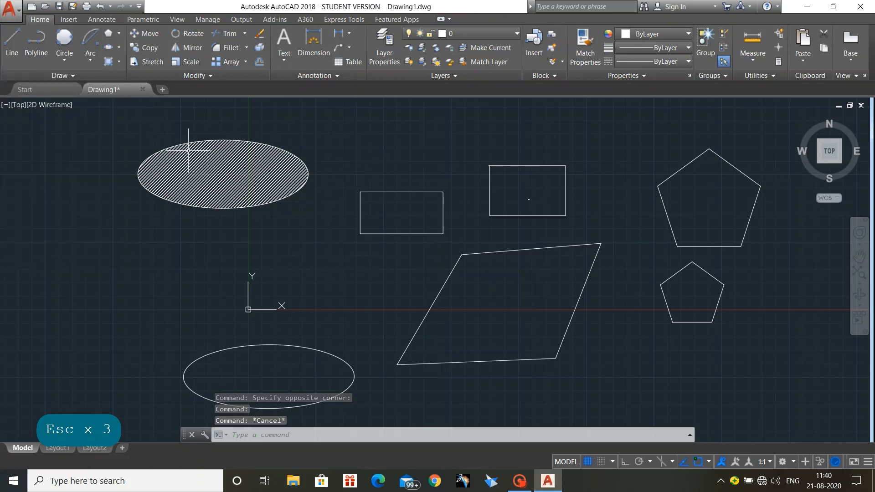
# Set the angle of the upper ellipse's hatch to 45 degrees and deselect it
pyautogui.click(217, 193)
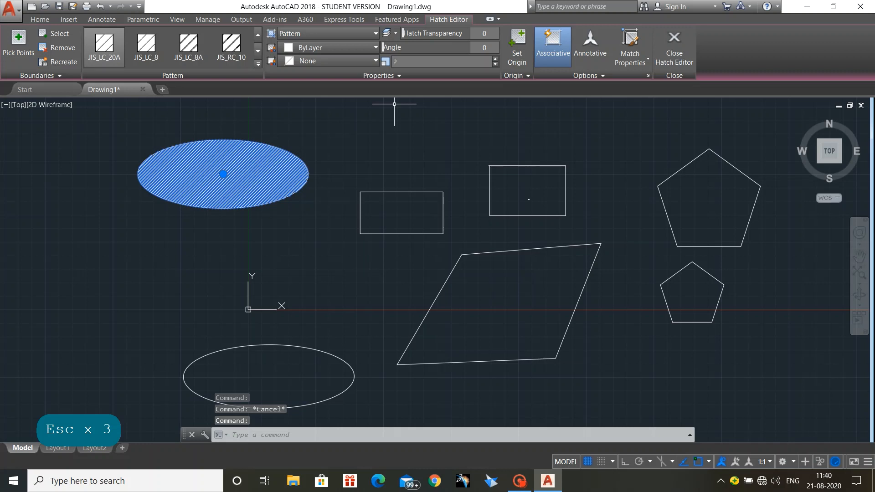
pyautogui.press('Escape')
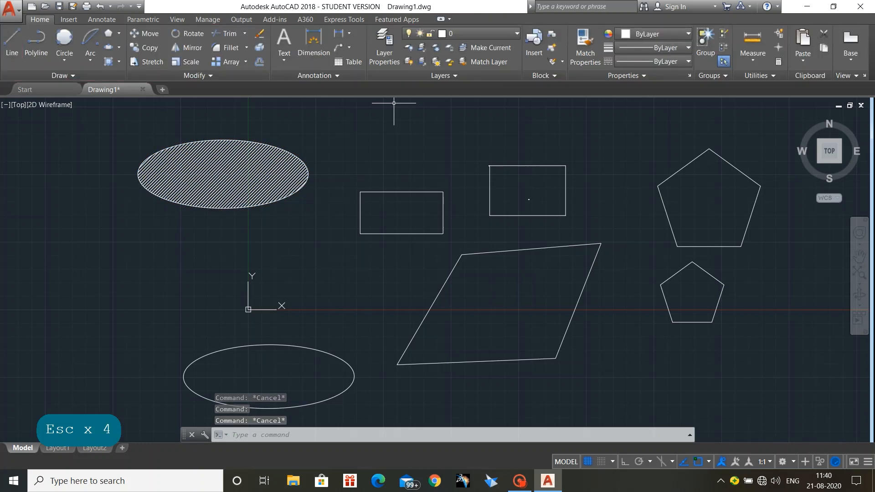
pyautogui.click(242, 184)
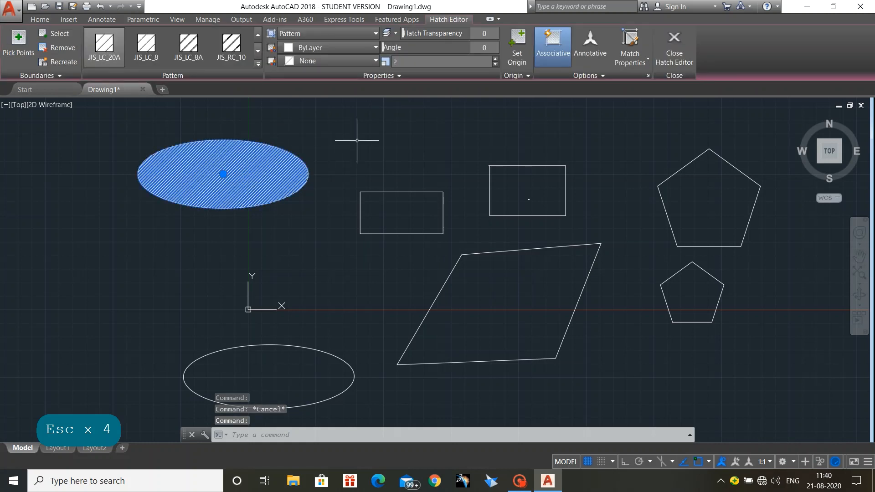
pyautogui.click(489, 48)
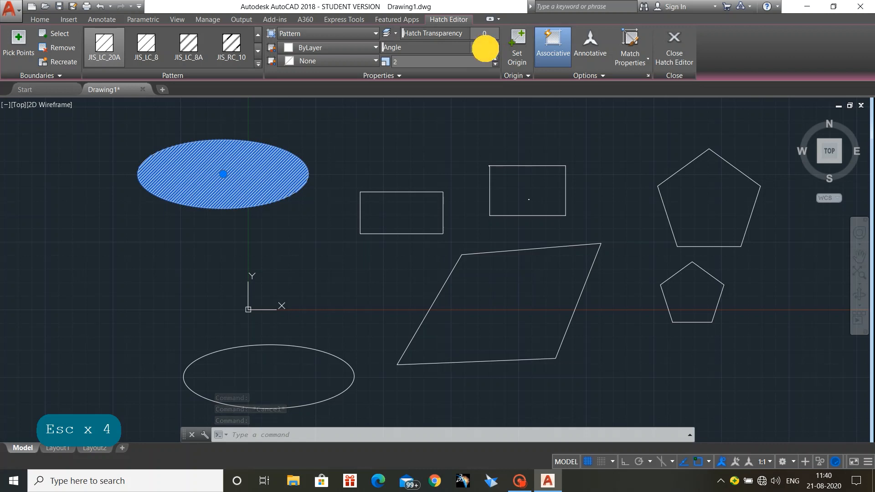
pyautogui.write('45')
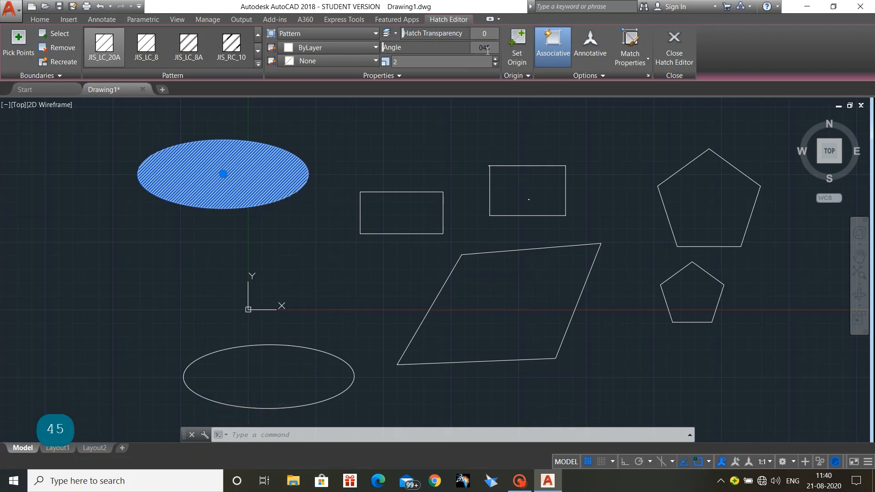
pyautogui.press('Left')
pyautogui.press('Left')
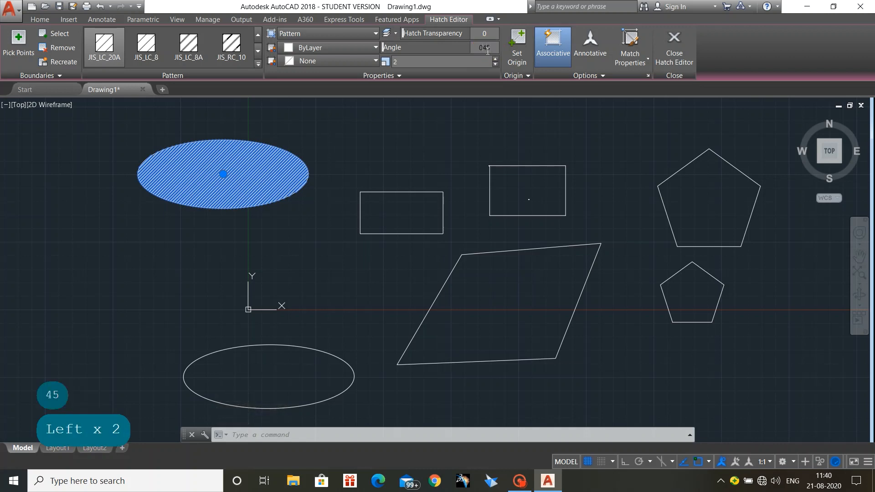
pyautogui.press('BackSpace')
pyautogui.press('Return')
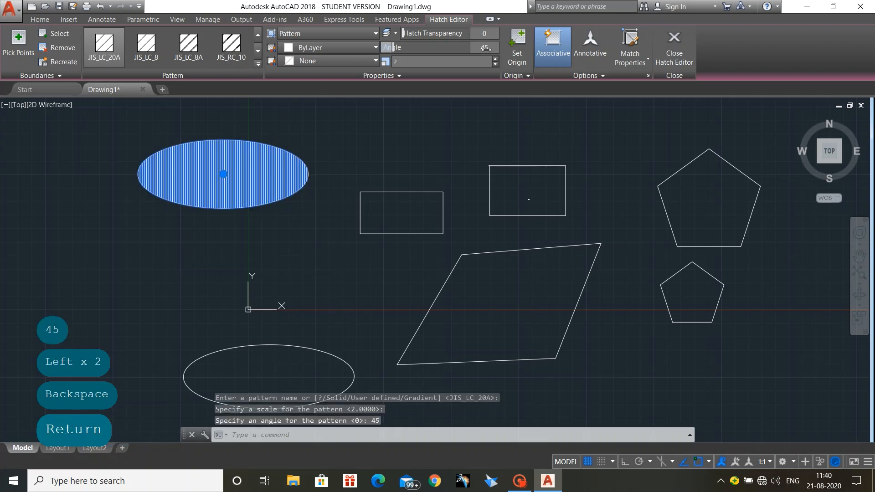
pyautogui.click(297, 129)
pyautogui.press('Escape')
pyautogui.press('Escape')
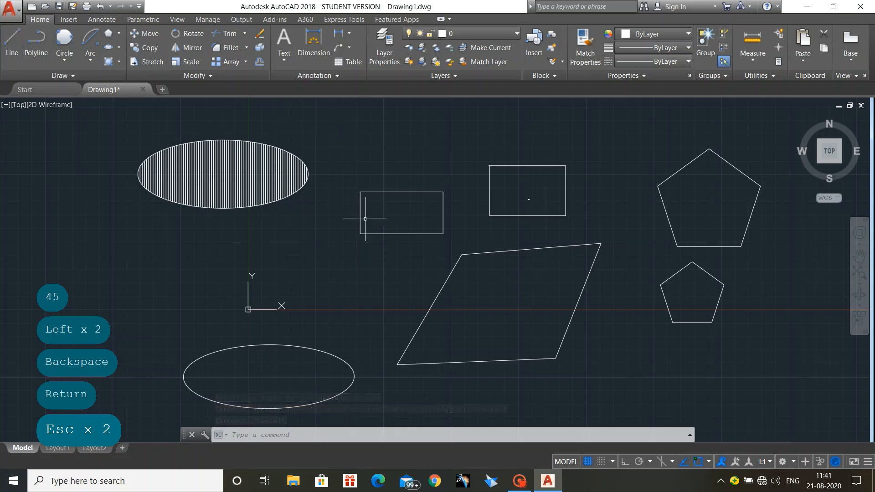
# Erase all the shapes and the hatch so the drawing area is empty
pyautogui.scroll(-1, 377, 213)
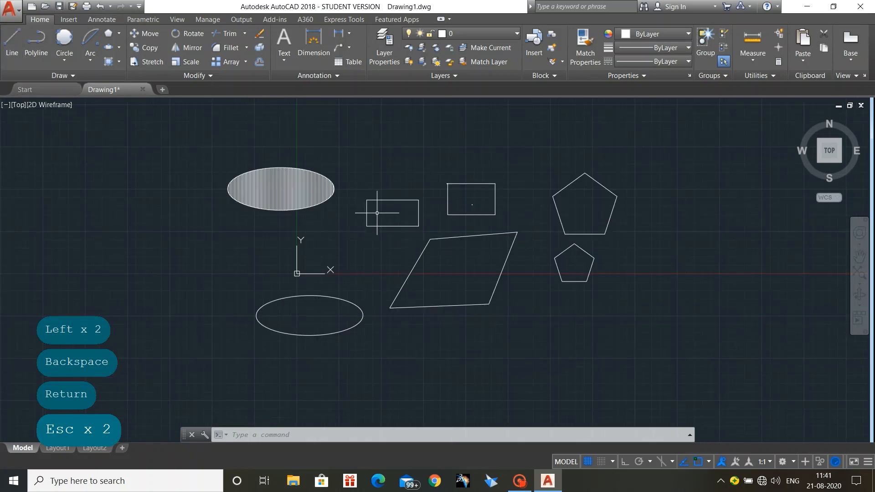
pyautogui.click(160, 122)
pyautogui.click(653, 375)
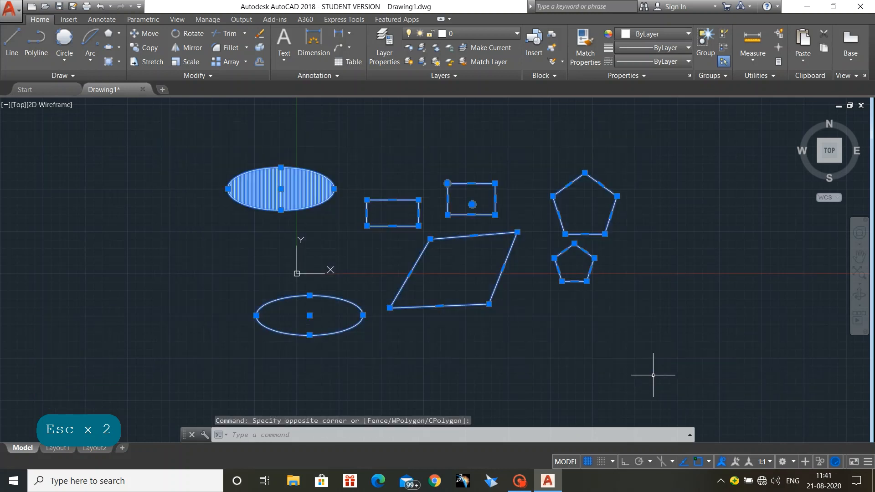
pyautogui.press('Delete')
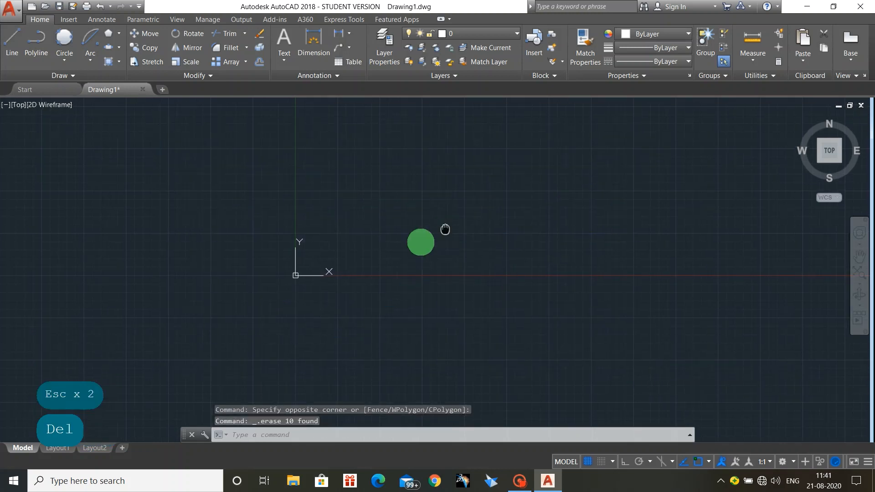
pyautogui.moveTo(445, 228); pyautogui.dragTo(315, 291, button='middle')
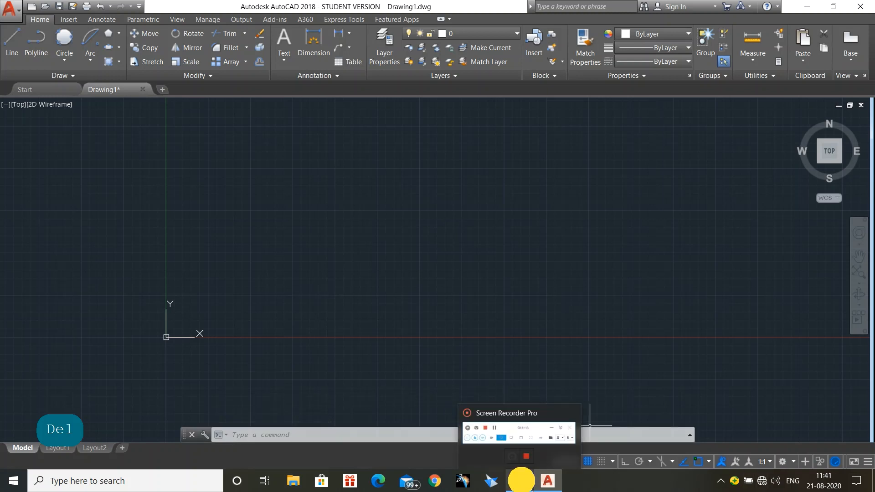
pyautogui.click(520, 479)
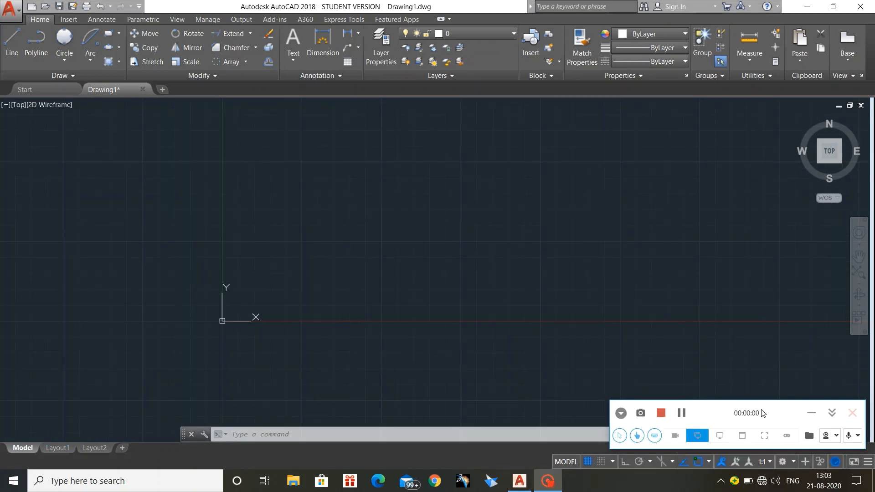
pyautogui.click(811, 412)
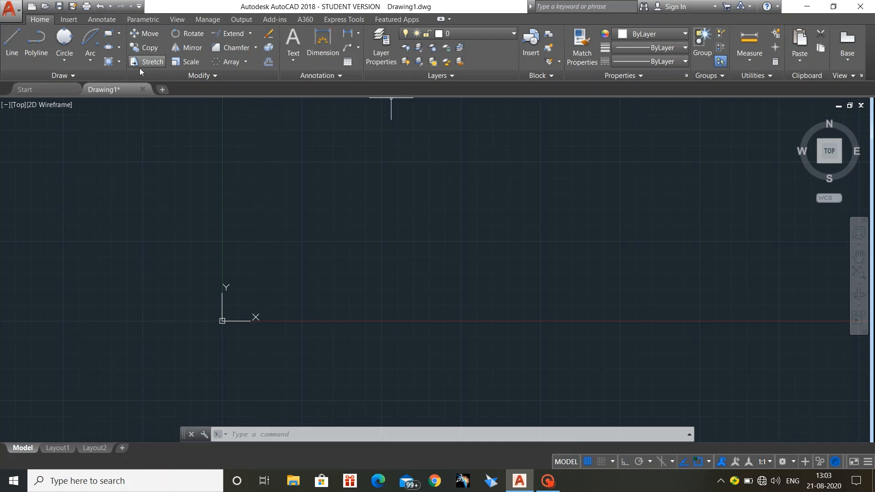
pyautogui.click(121, 60)
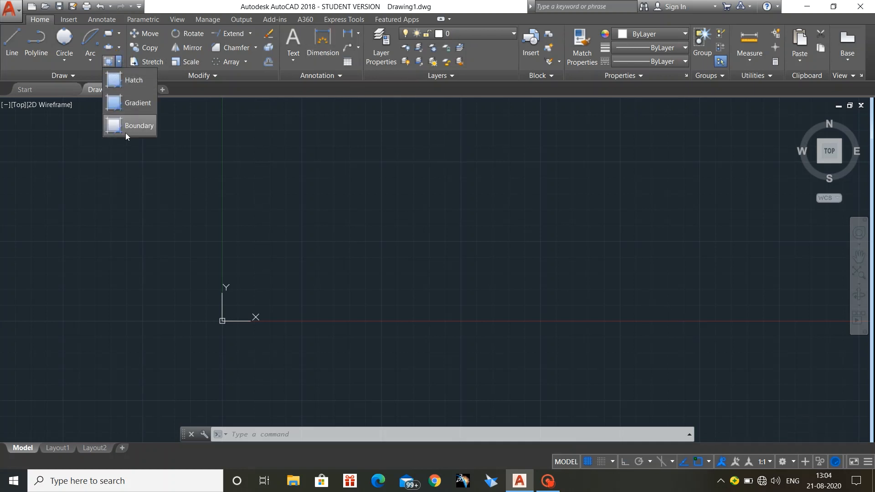
pyautogui.click(195, 136)
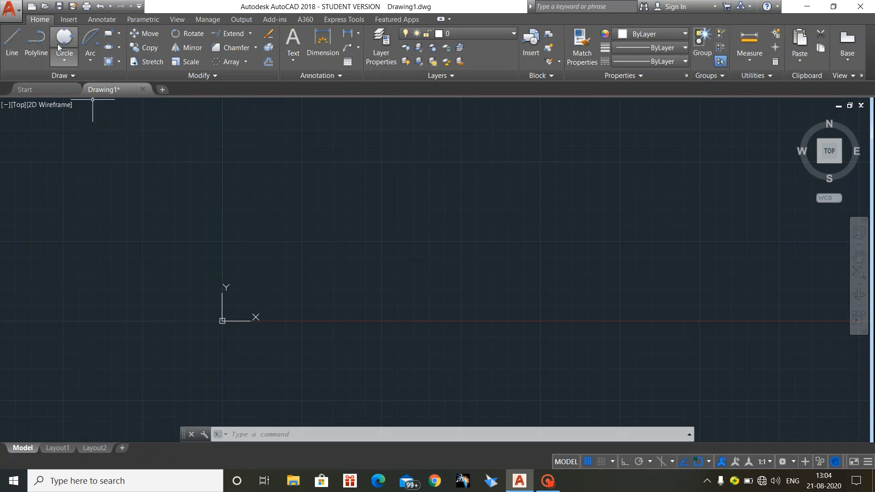
# Draw a wide rectangle by two opposite corners, above and to the right of the origin
pyautogui.click(105, 37)
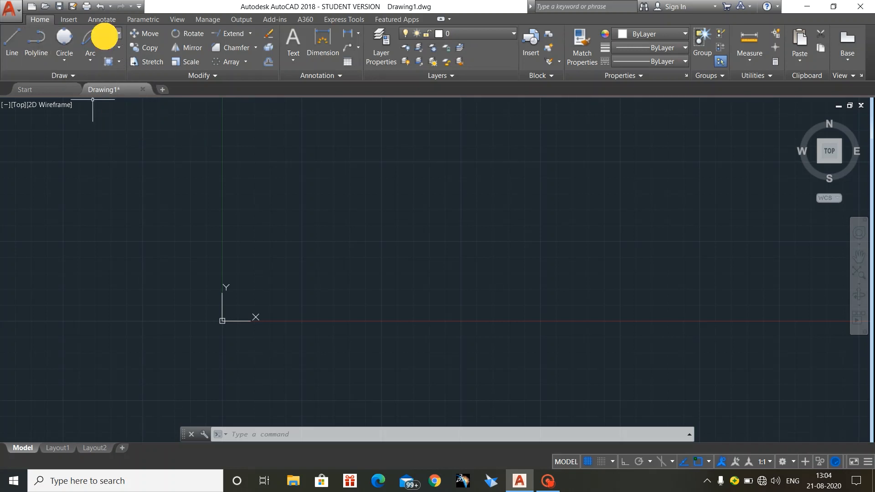
pyautogui.click(277, 174)
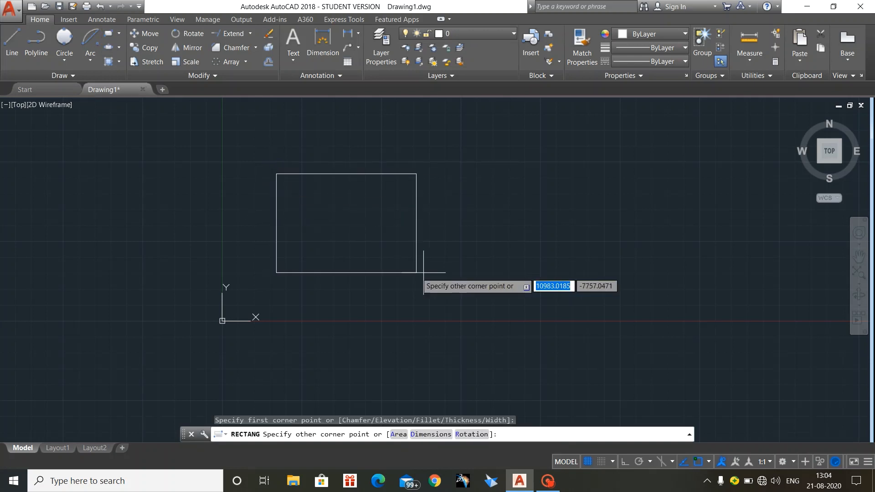
pyautogui.click(552, 293)
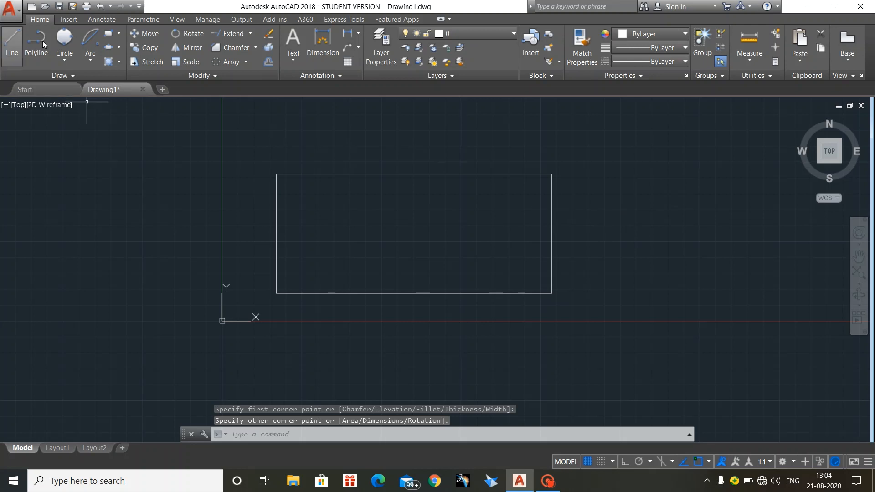
# Fill the inside of the rectangle with the blue and yellow GR_CURVED gradient
pyautogui.click(118, 62)
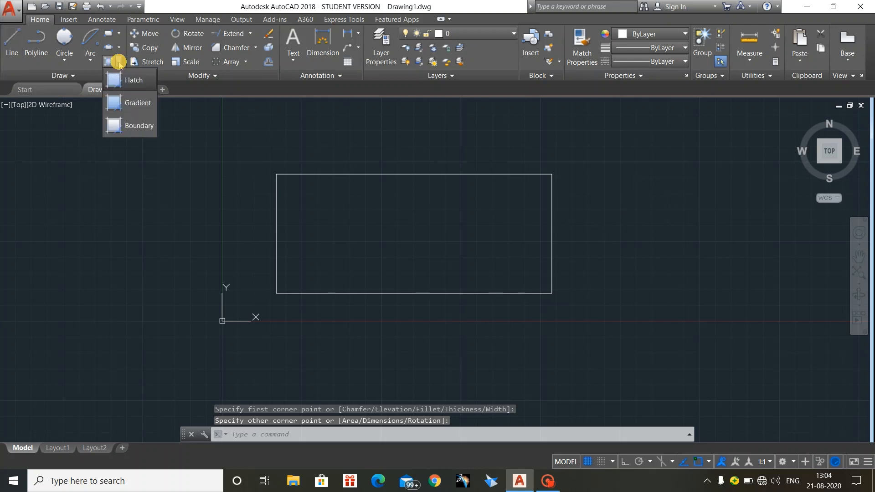
pyautogui.click(138, 110)
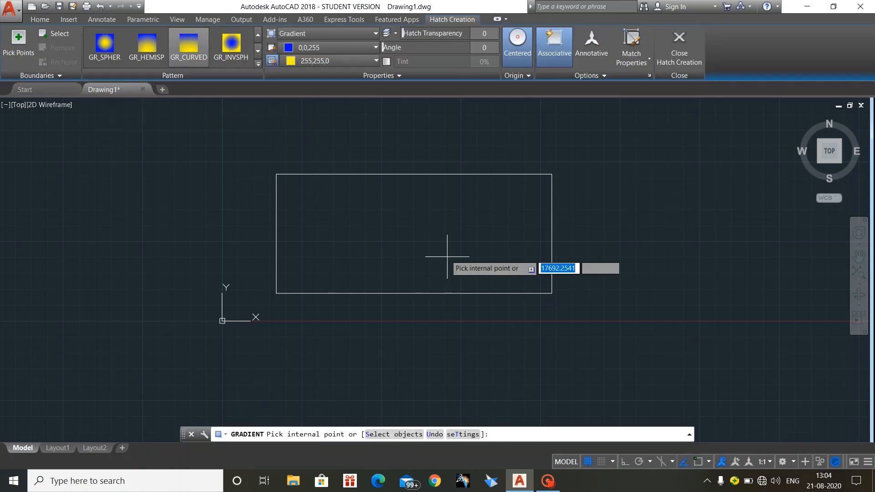
pyautogui.click(361, 203)
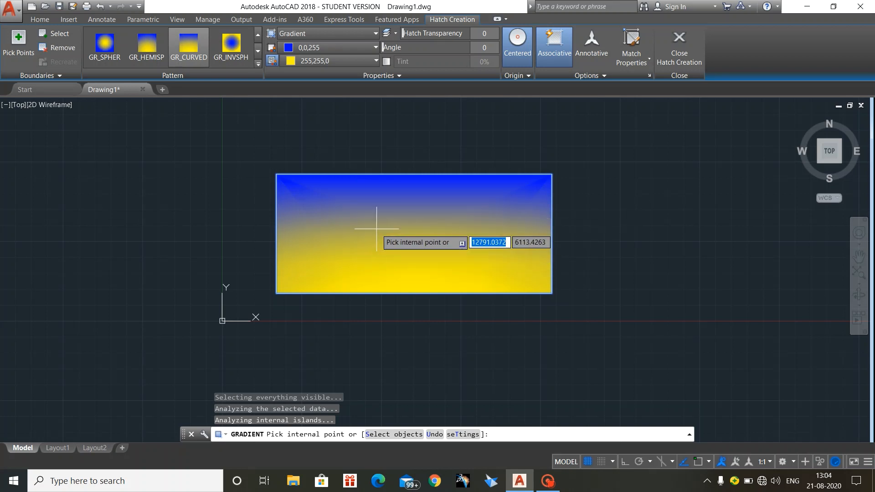
# Browse the hatch patterns and change the rectangle's gradient fill to GR_LINEAR
pyautogui.click(258, 64)
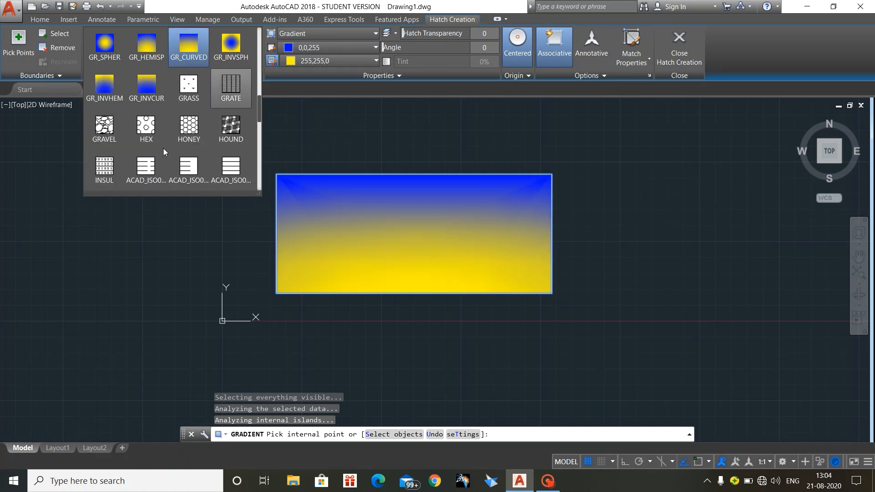
pyautogui.scroll(-5, 182, 131)
pyautogui.scroll(-1, 181, 132)
pyautogui.scroll(8, 181, 131)
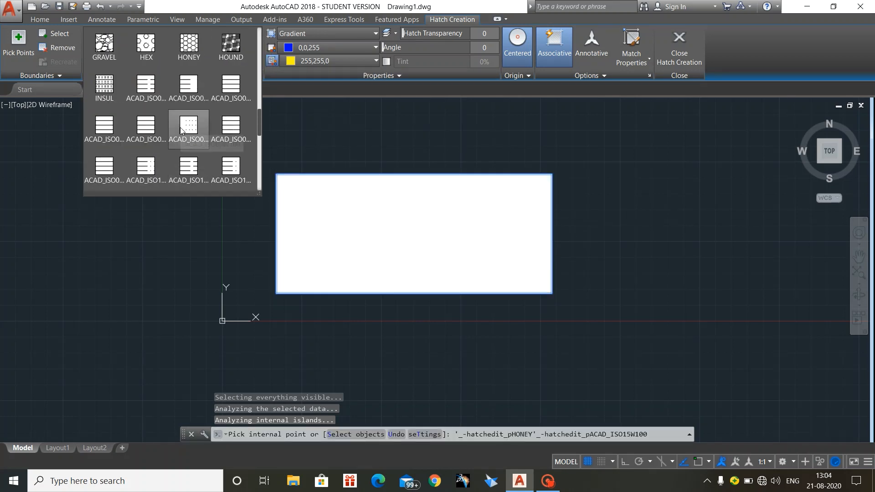
pyautogui.scroll(-2, 182, 131)
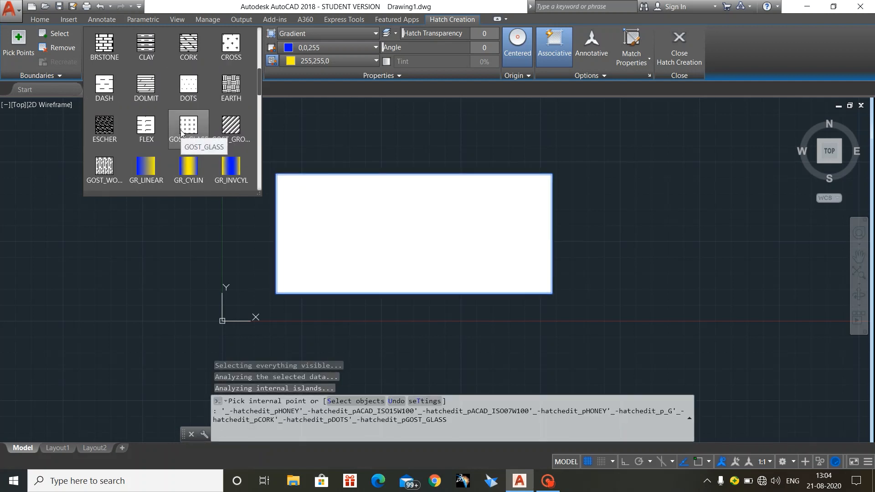
pyautogui.scroll(-1, 187, 130)
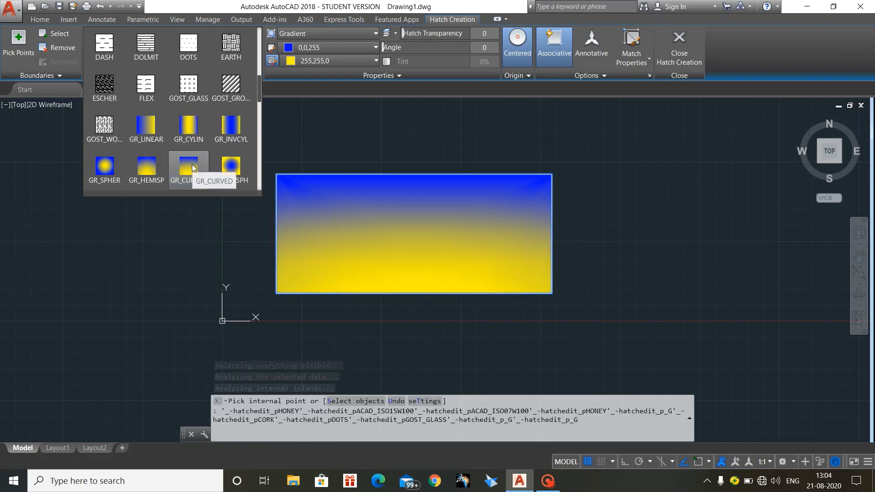
pyautogui.click(146, 131)
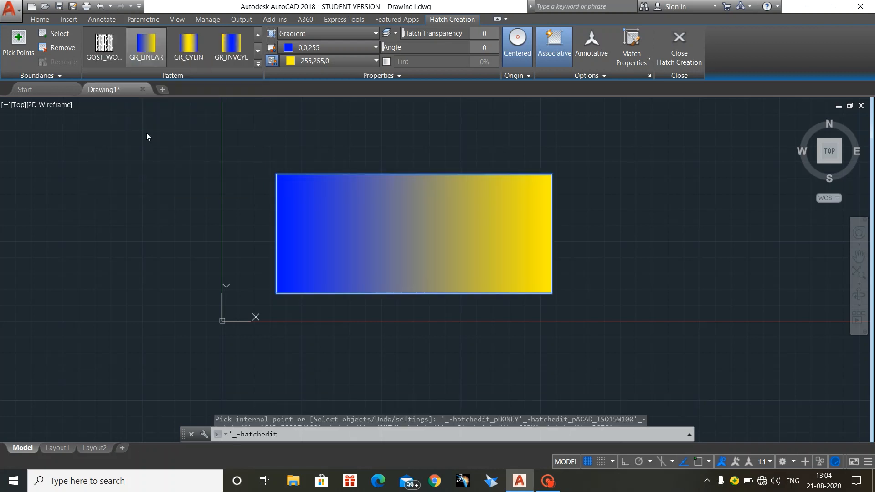
# Set the angle of the rectangle's linear gradient to 45 degrees
pyautogui.click(486, 48)
pyautogui.write('45')
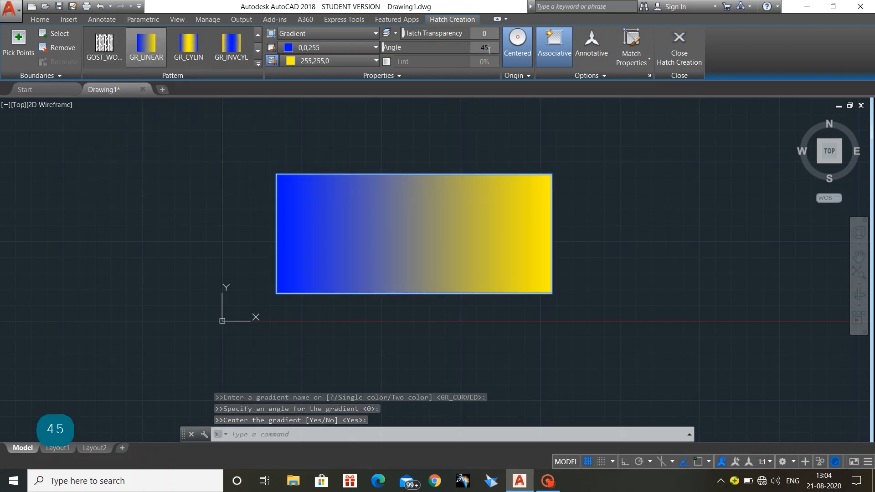
pyautogui.press('Return')
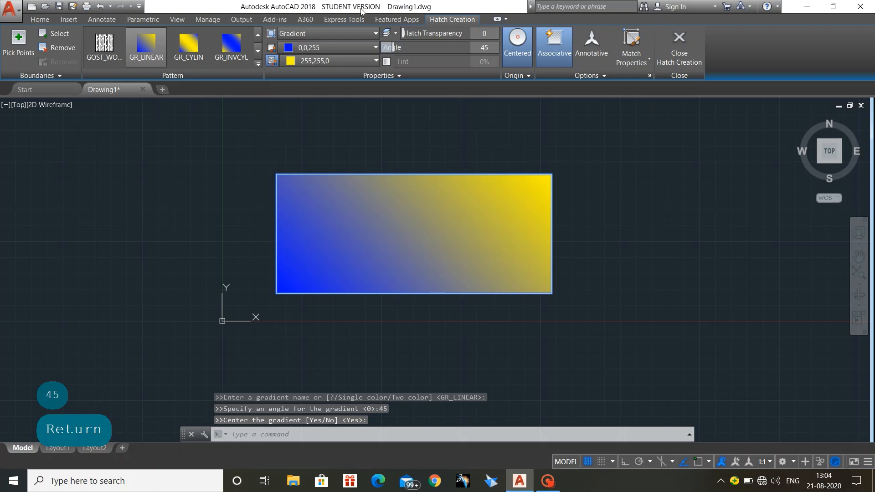
# Set the transparency of the rectangle's blue-yellow gradient fill to 50
pyautogui.click(486, 34)
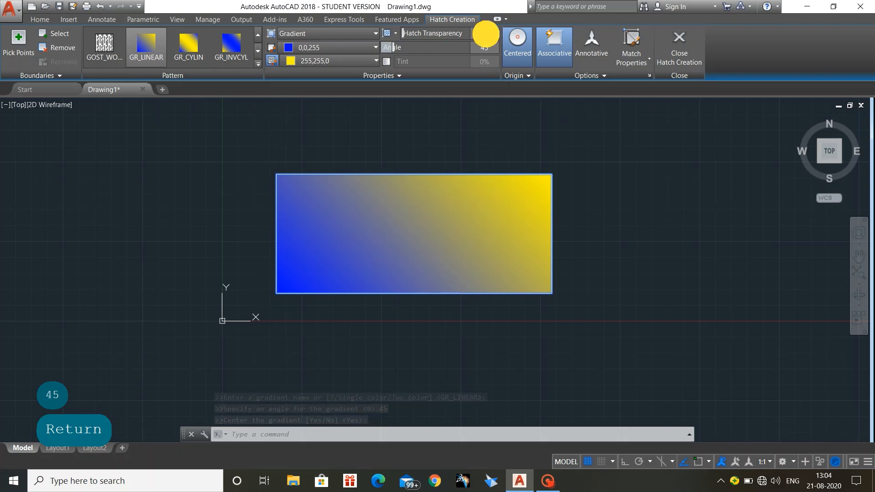
pyautogui.write('50')
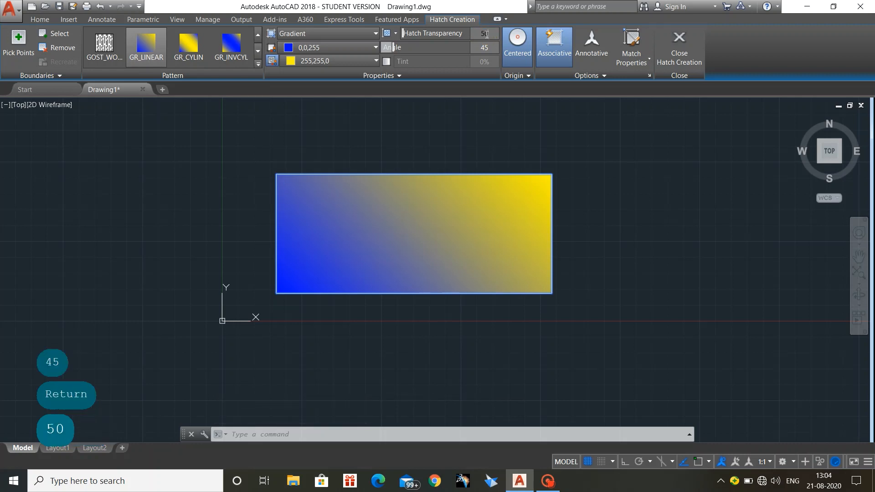
pyautogui.press('Return')
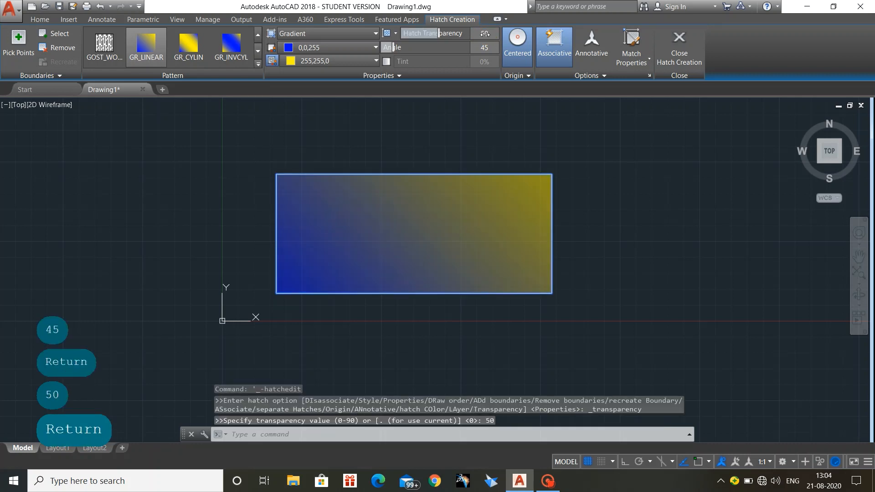
# Try to raise the gradient fill's transparency to 100
pyautogui.click(484, 34)
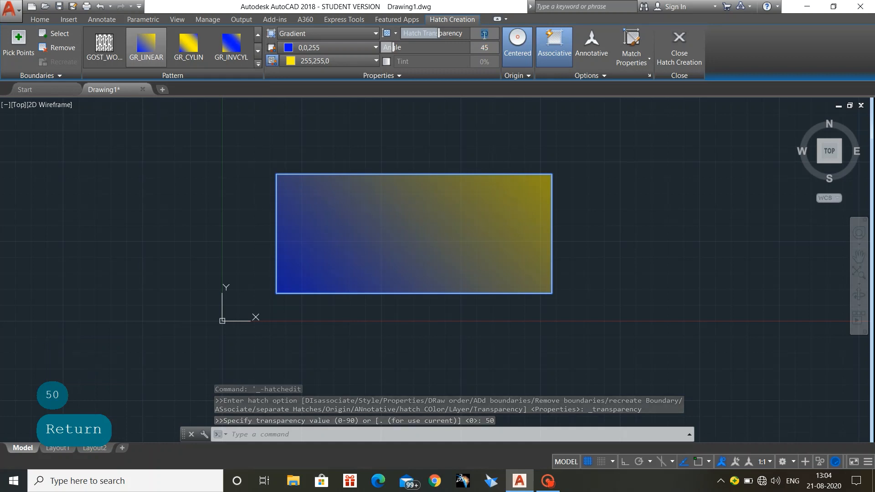
pyautogui.write('100')
pyautogui.press('Return')
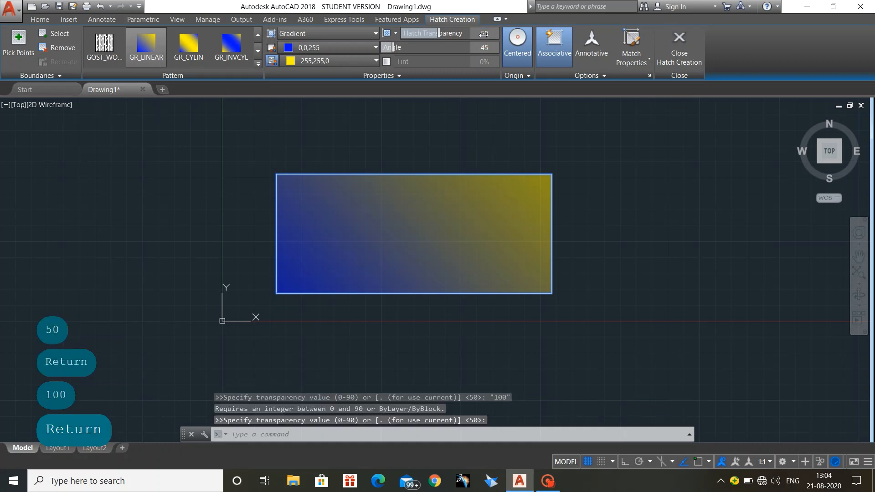
pyautogui.click(488, 33)
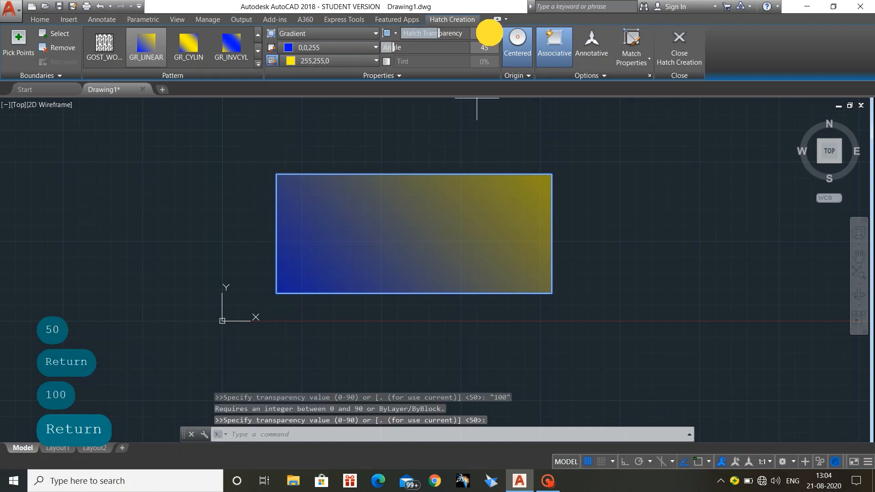
pyautogui.write('100')
pyautogui.press('Return')
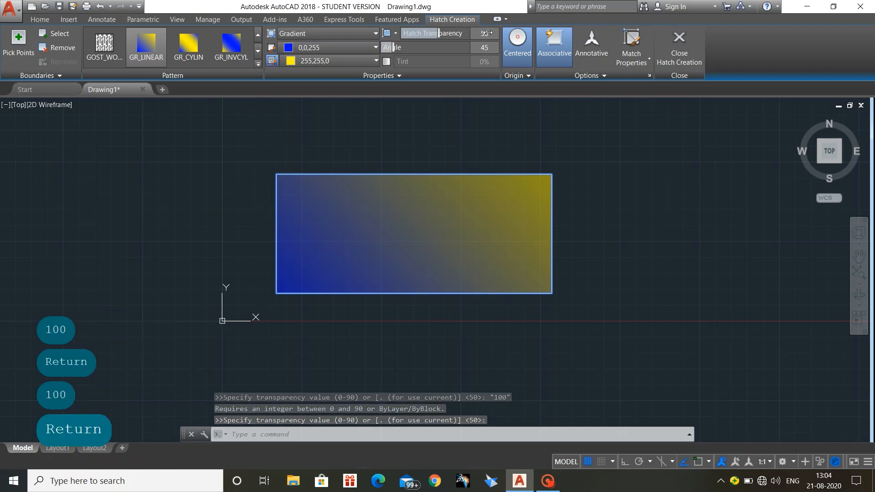
# Set the gradient fill's transparency to 90
pyautogui.click(487, 33)
pyautogui.write('90')
pyautogui.press('Return')
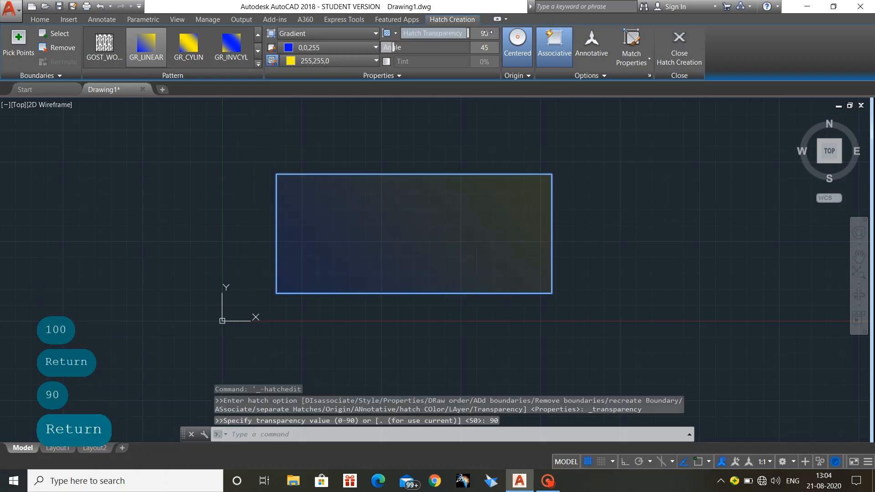
# Set the gradient fill's transparency to 0 and finish editing the hatch
pyautogui.click(487, 33)
pyautogui.write('0')
pyautogui.press('Return')
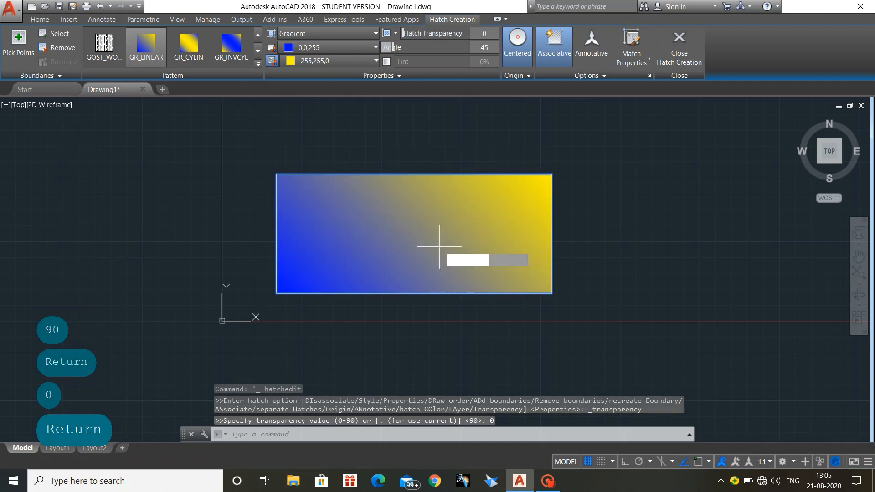
pyautogui.moveTo(395, 234); pyautogui.dragTo(373, 228, button='middle')
pyautogui.press('Escape')
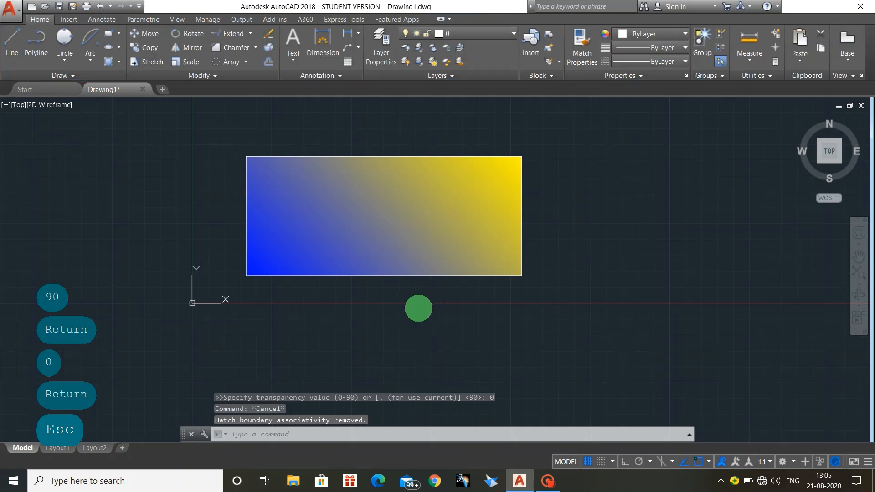
# Draw a second, smaller rectangle in the empty area to the right of the gradient-filled one
pyautogui.moveTo(418, 308); pyautogui.dragTo(287, 314, button='middle')
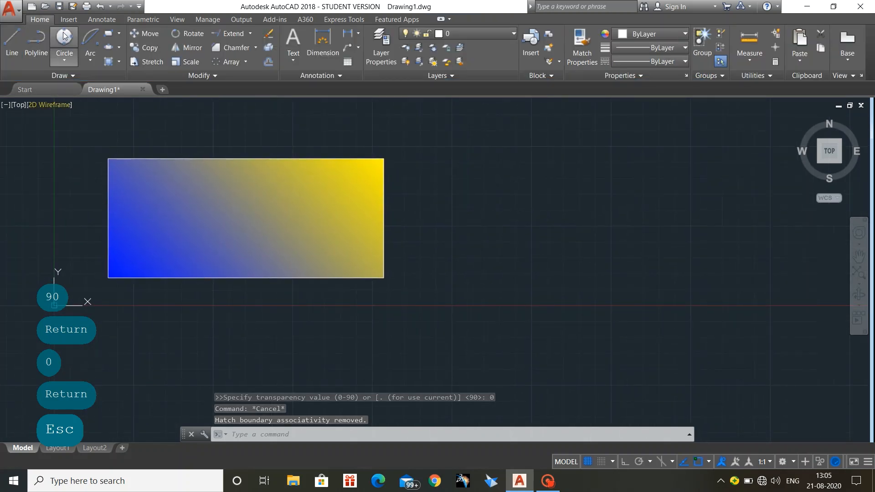
pyautogui.click(110, 33)
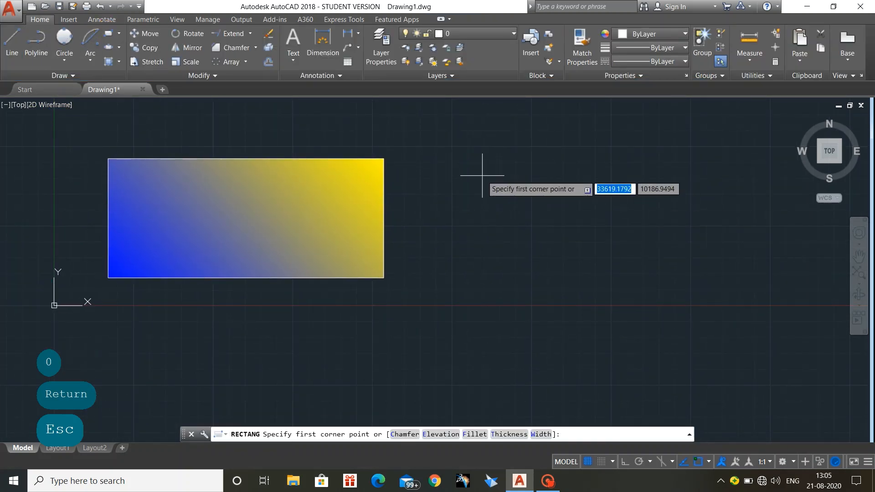
pyautogui.click(482, 175)
pyautogui.click(653, 285)
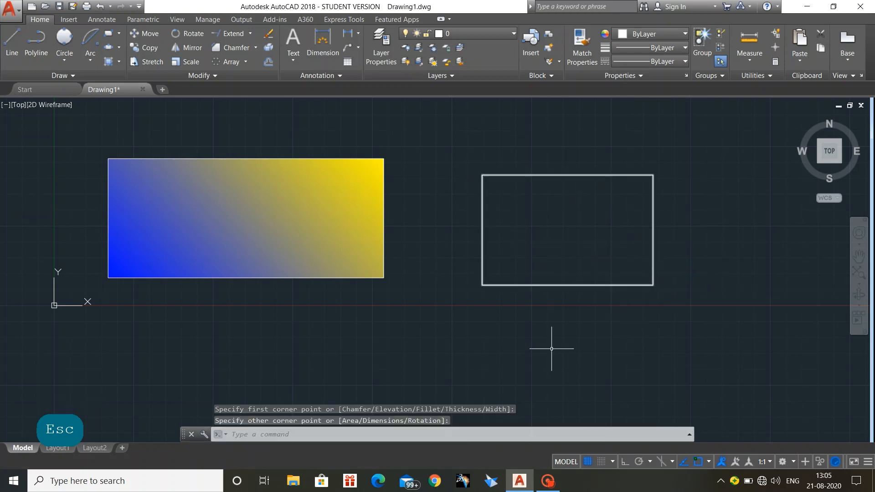
# Draw a three-segment zigzag line inside the new rectangle, from its lower-left corner via the top and bottom edges to its upper-right corner
pyautogui.click(12, 37)
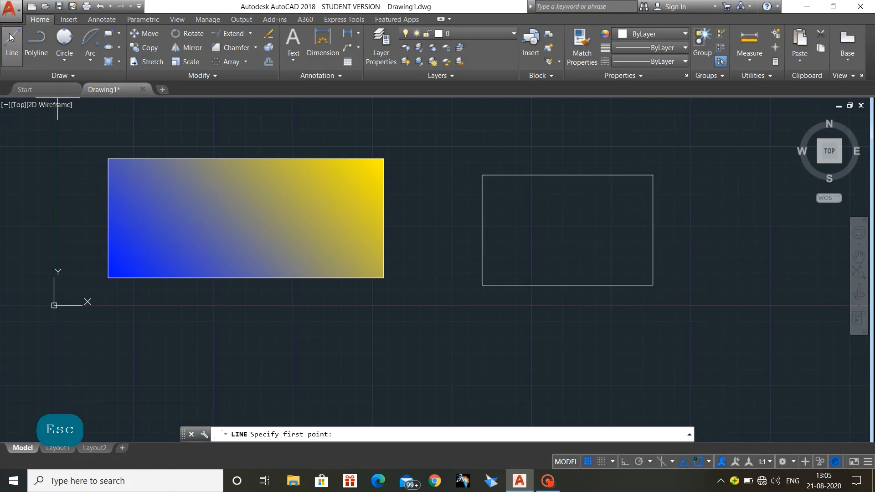
pyautogui.click(482, 282)
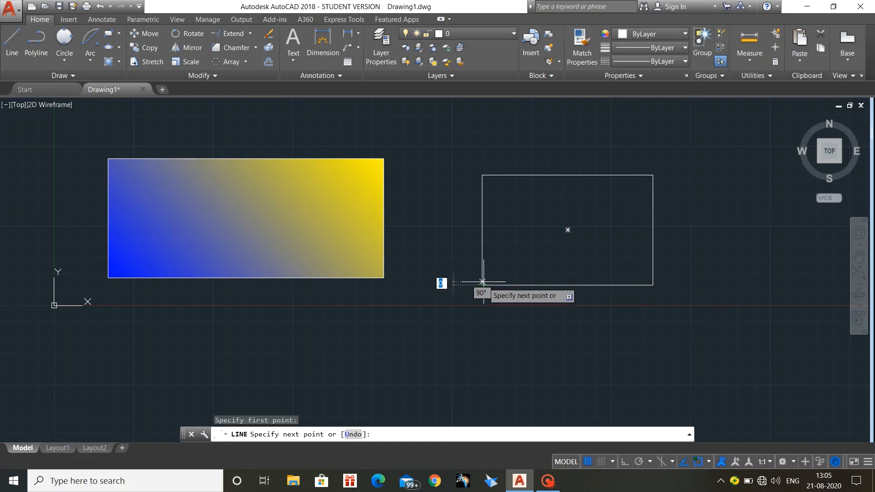
pyautogui.click(541, 175)
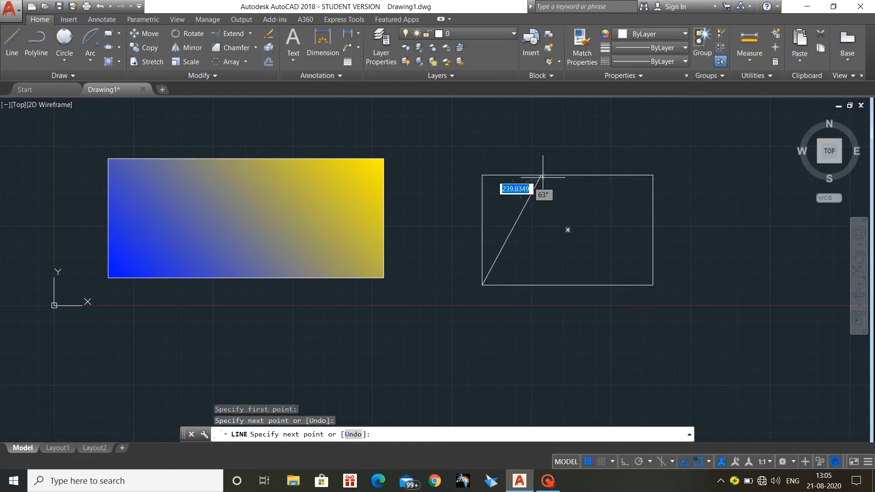
pyautogui.click(601, 285)
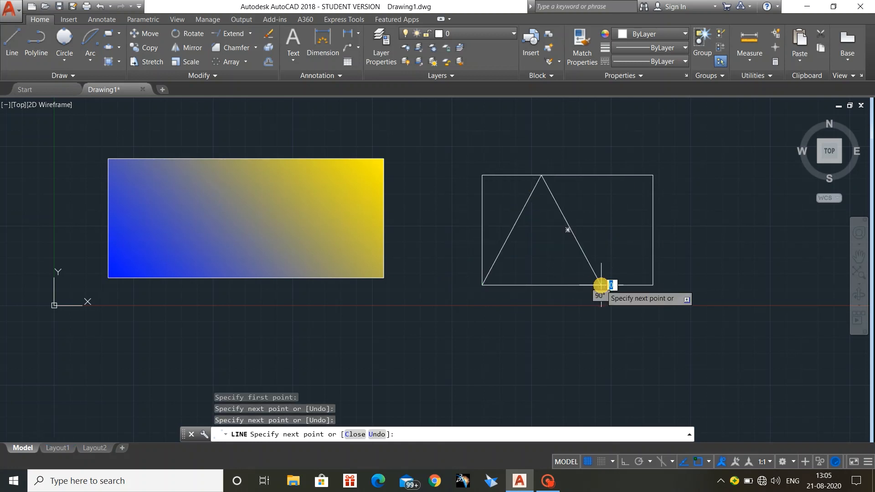
pyautogui.click(653, 174)
pyautogui.press('Escape')
pyautogui.press('Escape')
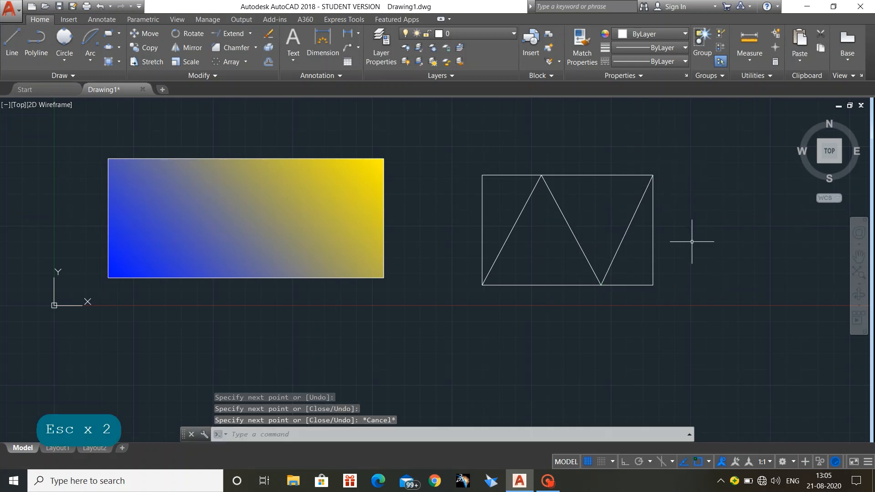
pyautogui.moveTo(692, 243); pyautogui.dragTo(637, 249, button='middle')
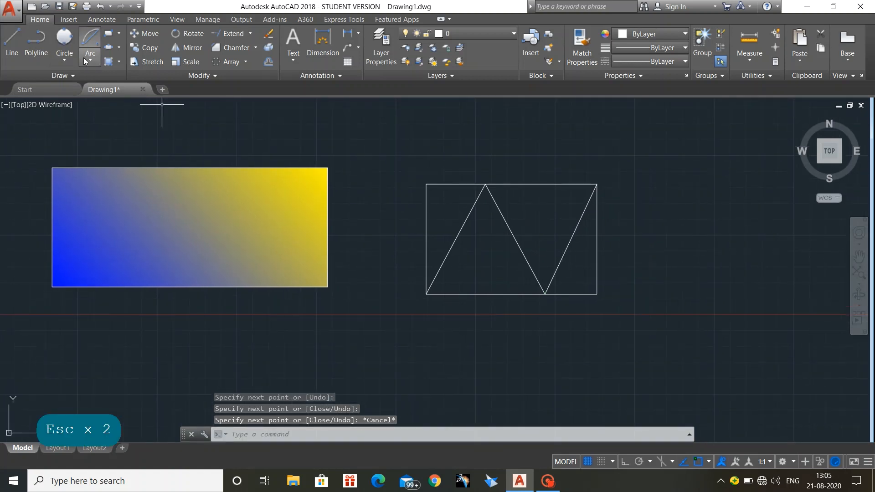
pyautogui.click(119, 61)
pyautogui.click(133, 130)
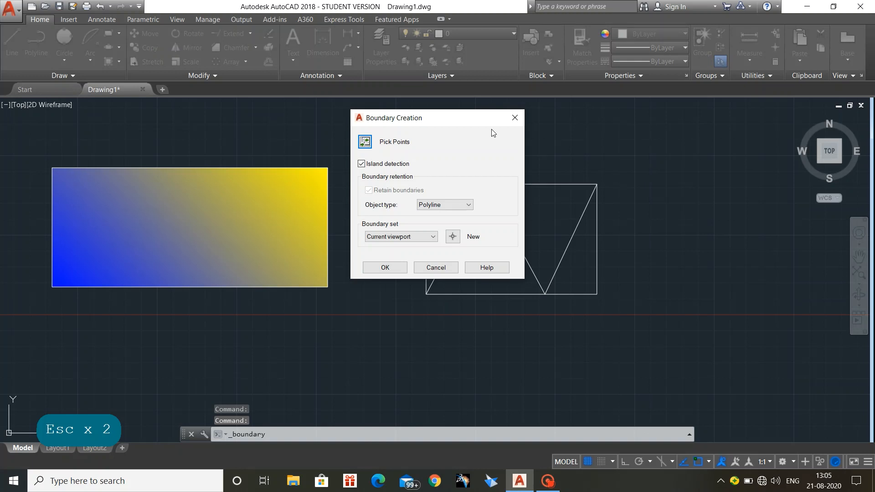
pyautogui.press('Escape')
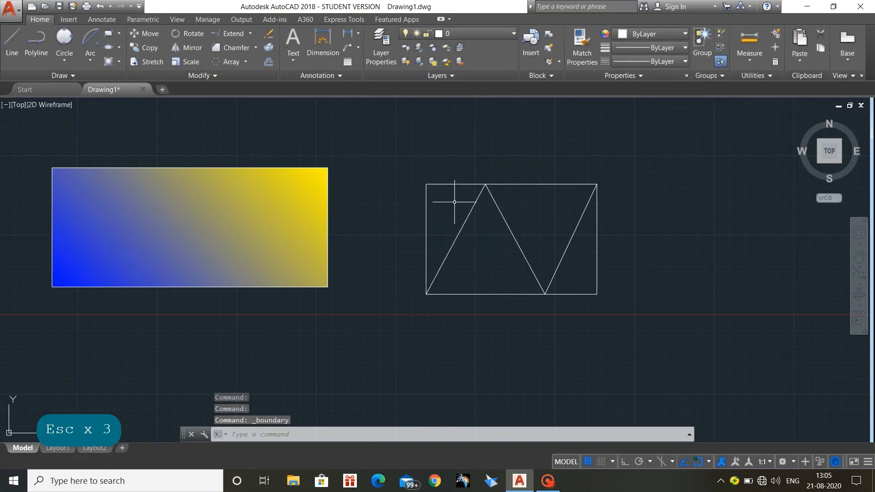
# Select the rectangle and each zigzag line one at a time to examine which segments are separate objects
pyautogui.click(426, 190)
pyautogui.press('Escape')
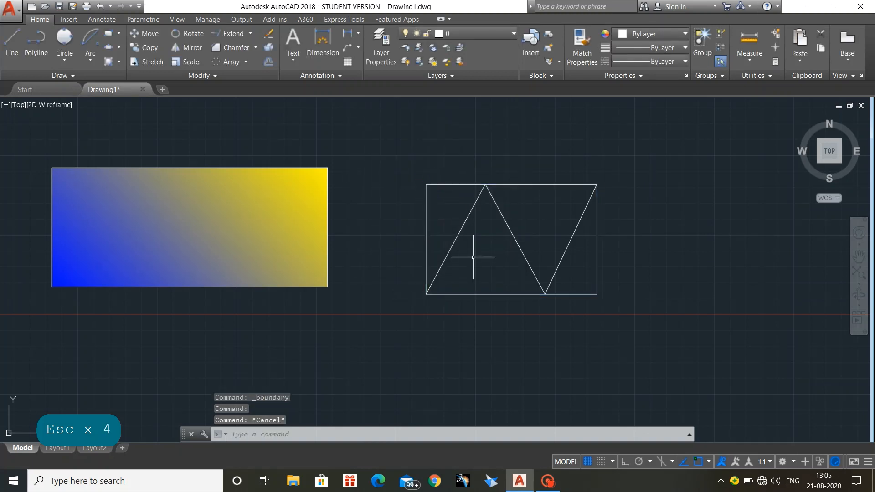
pyautogui.click(450, 245)
pyautogui.press('Escape')
pyautogui.click(510, 233)
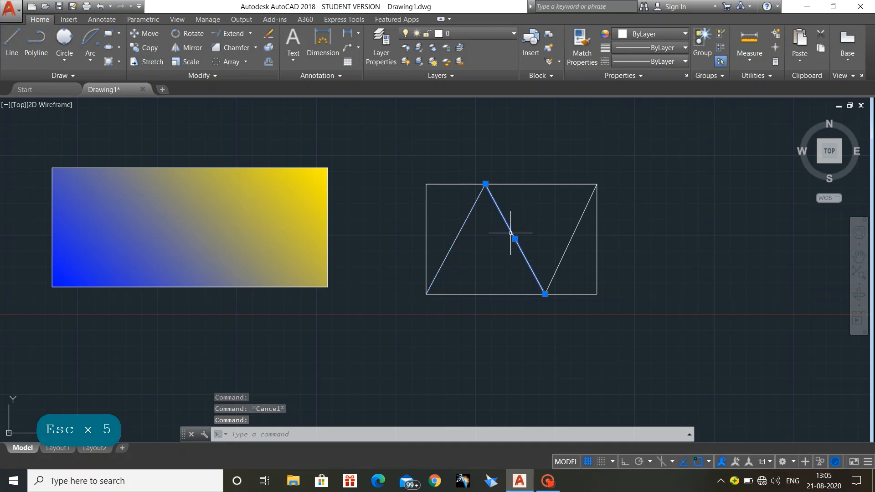
pyautogui.press('Escape')
pyautogui.click(566, 248)
pyautogui.press('Escape')
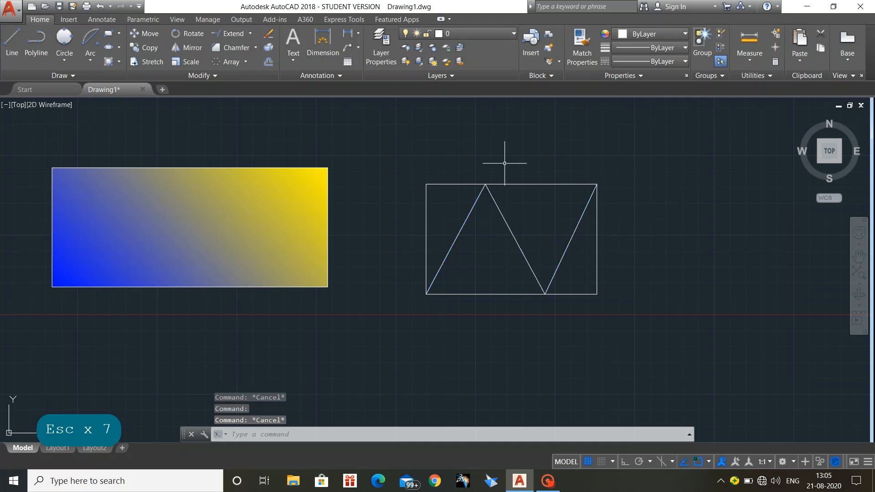
# Create polyline boundaries from the four triangular regions inside the zigzag-divided rectangle, using the Boundary command with island detection
pyautogui.click(121, 58)
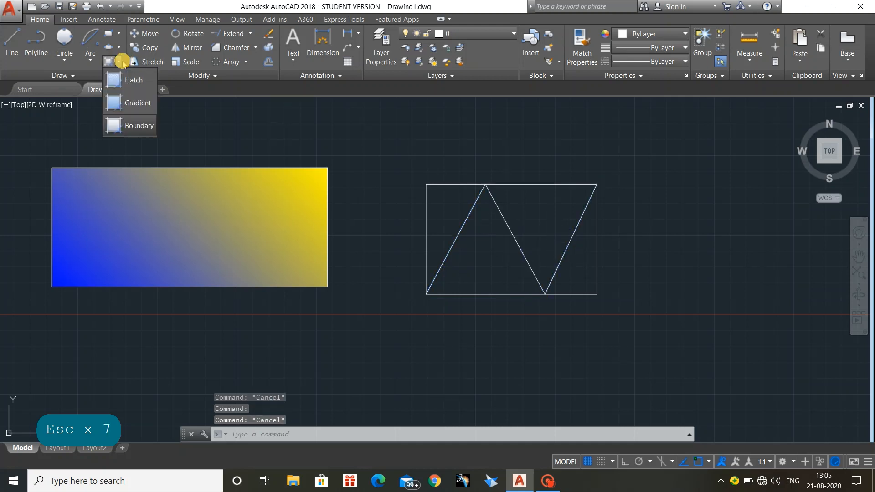
pyautogui.click(147, 122)
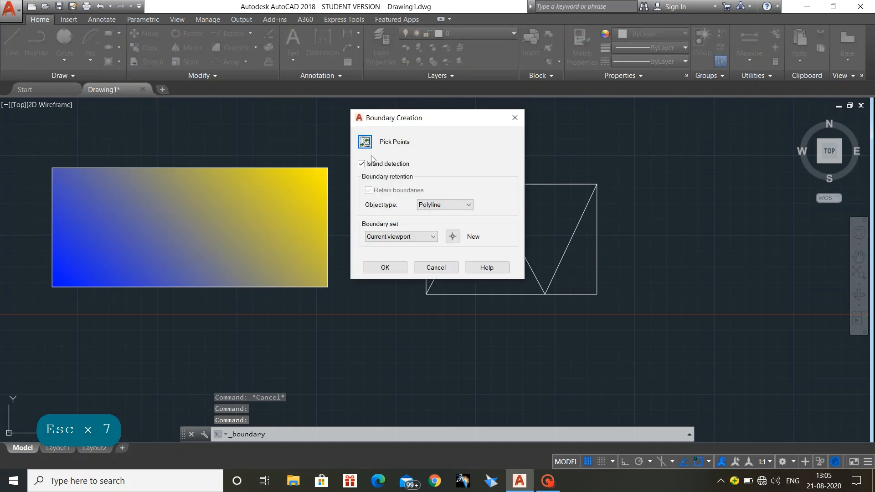
pyautogui.click(364, 142)
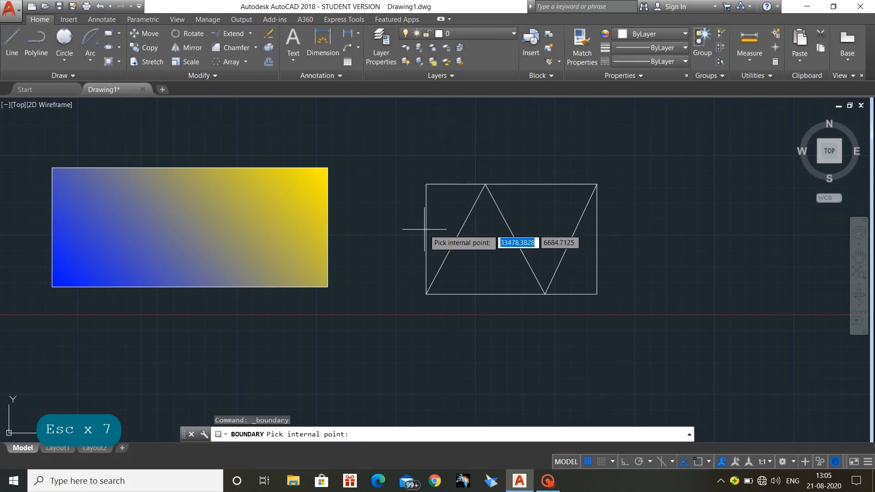
pyautogui.click(424, 229)
pyautogui.click(545, 164)
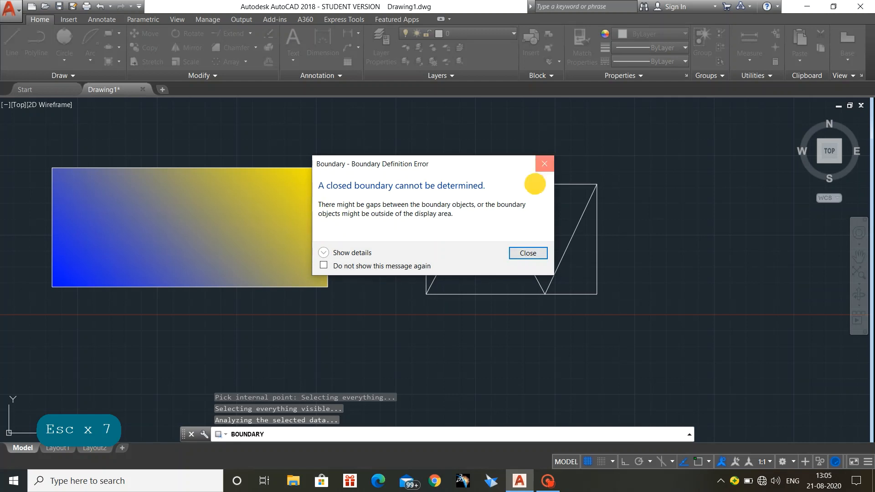
pyautogui.click(437, 221)
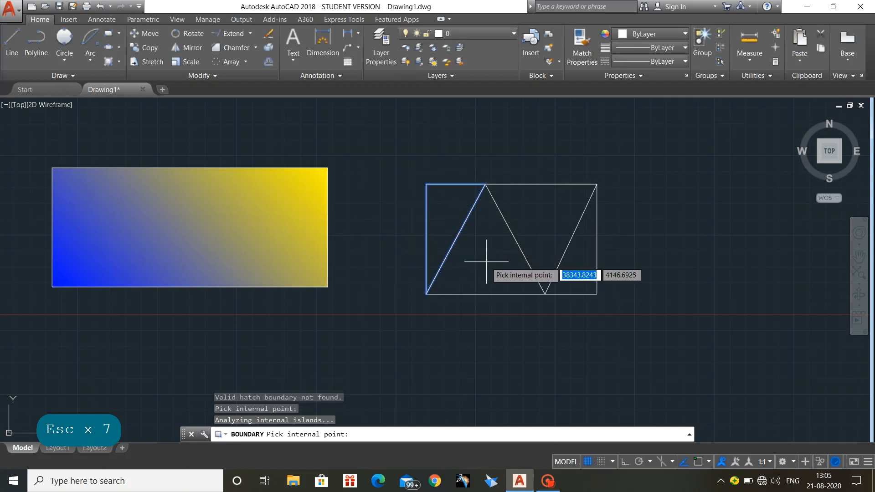
pyautogui.click(481, 257)
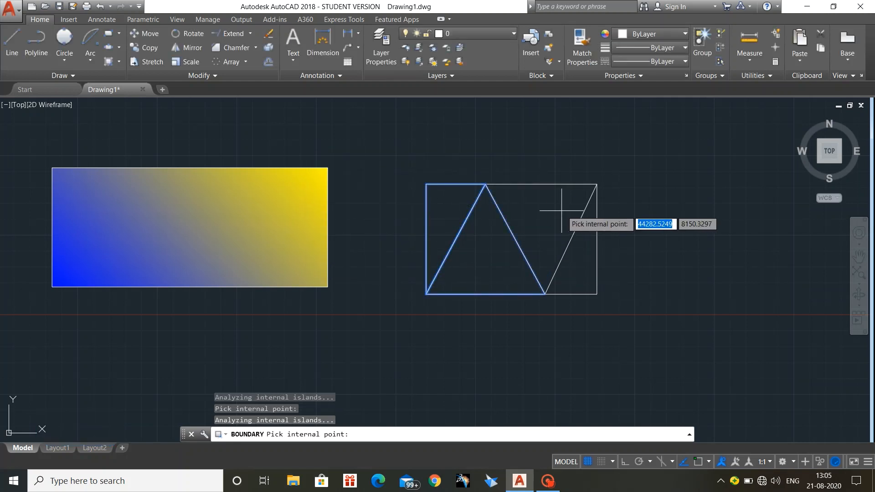
pyautogui.click(566, 230)
pyautogui.click(580, 273)
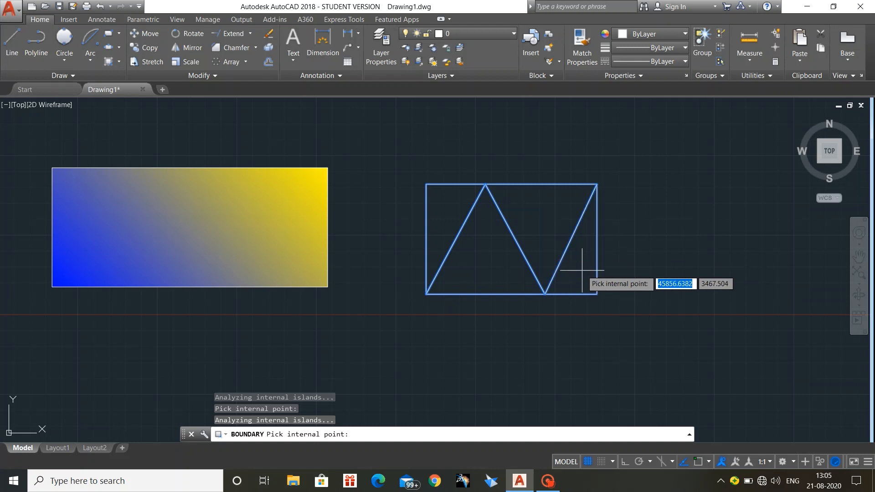
pyautogui.press('Return')
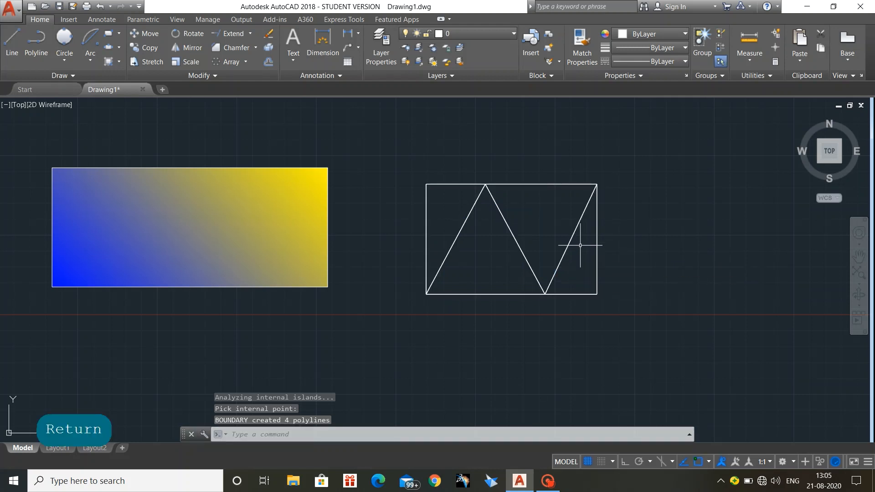
pyautogui.press('Escape')
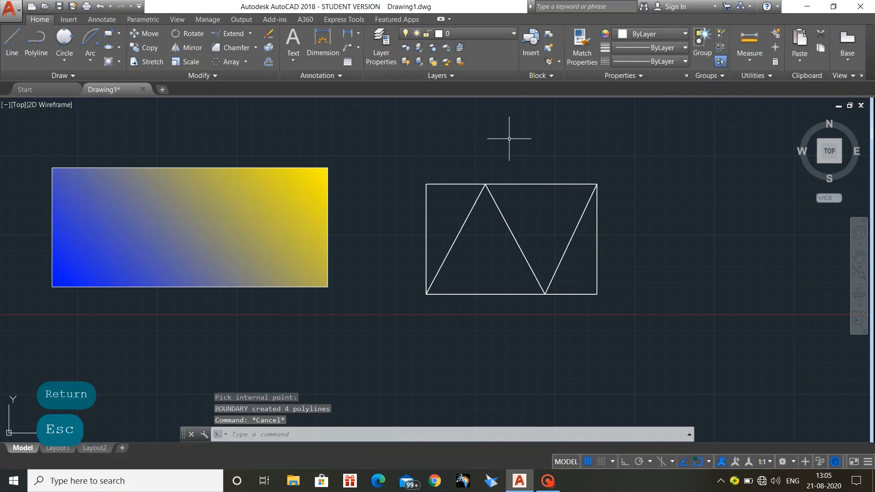
# Select the left and lower-middle triangular boundaries one at a time to examine their extents
pyautogui.click(463, 222)
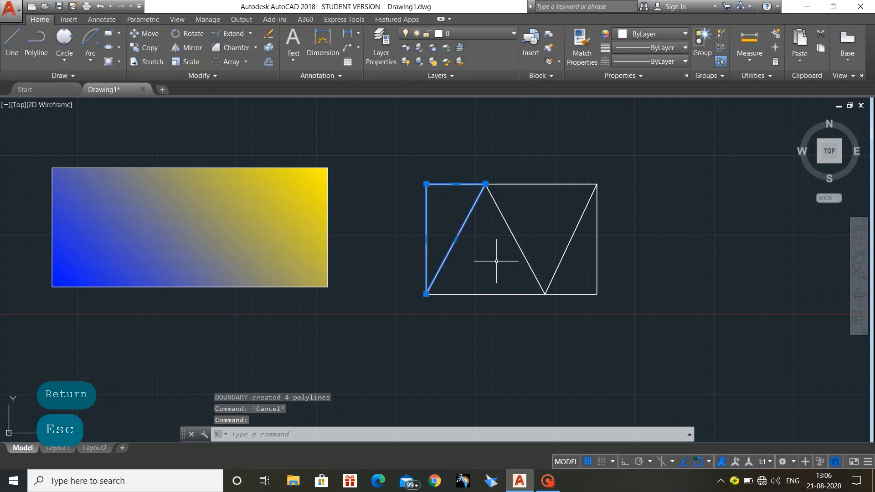
pyautogui.press('Escape')
pyautogui.click(518, 246)
pyautogui.press('Escape')
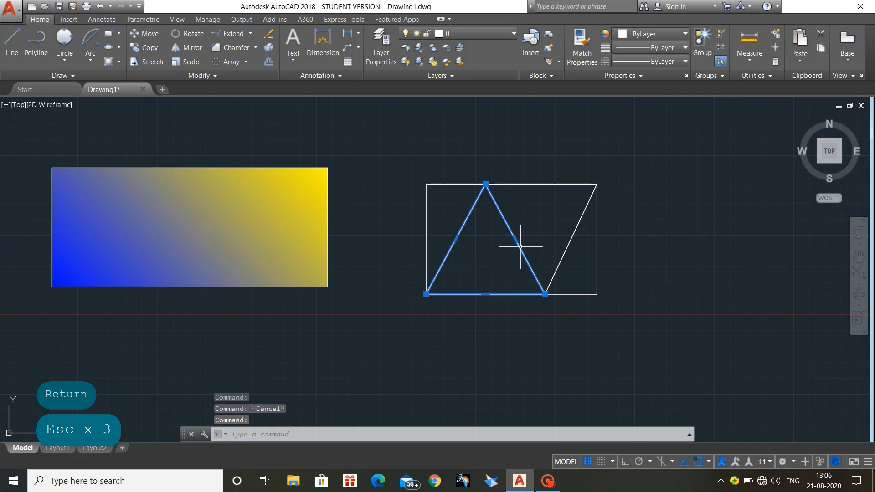
# Select the triangular boundaries at the divided rectangle's right end one at a time to examine their extents, and view the hatch tool variants
pyautogui.click(573, 232)
pyautogui.press('Escape')
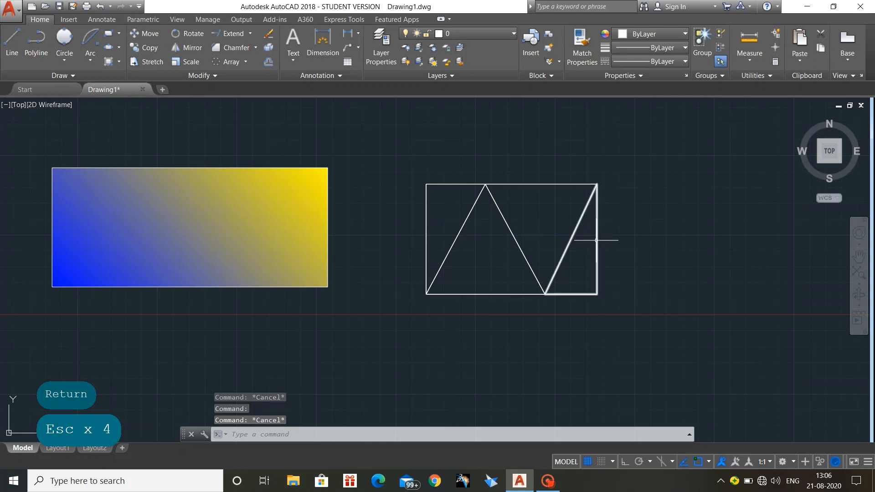
pyautogui.click(597, 240)
pyautogui.press('Escape')
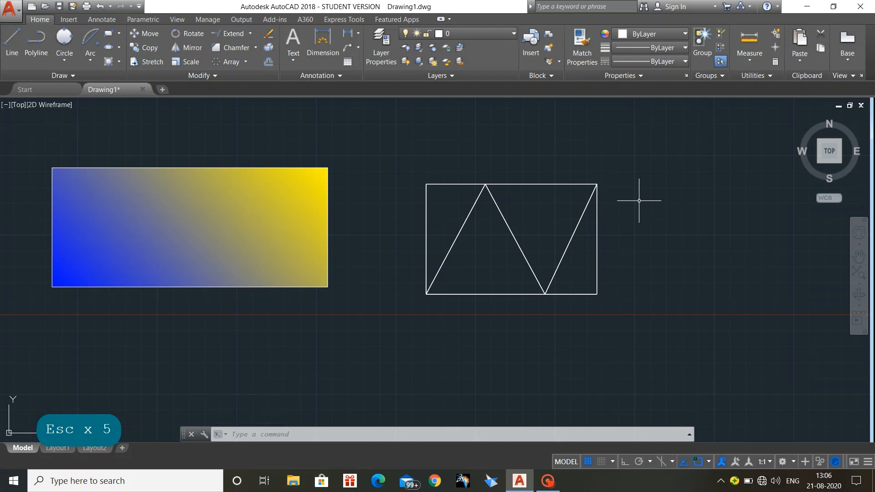
pyautogui.click(119, 61)
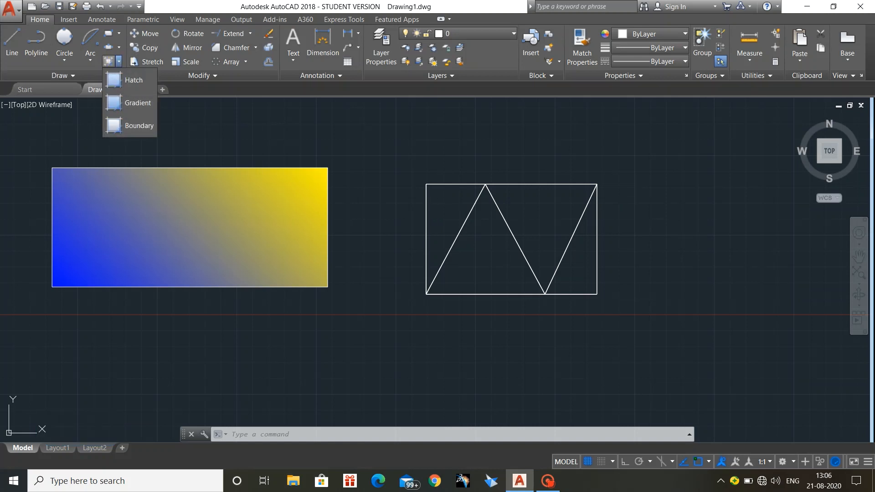
# Erase the gradient-filled rectangle and the zigzag-divided rectangle with all its boundaries
pyautogui.scroll(-2, 410, 274)
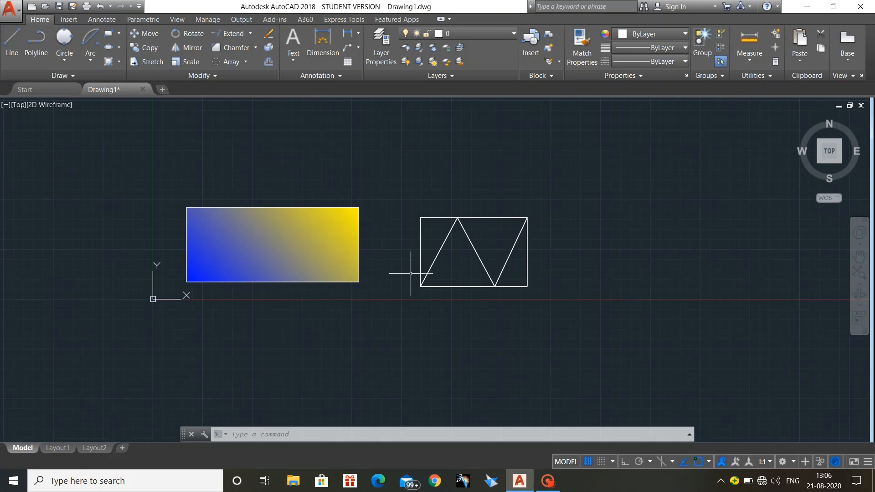
pyautogui.moveTo(391, 269); pyautogui.dragTo(450, 280, button='middle')
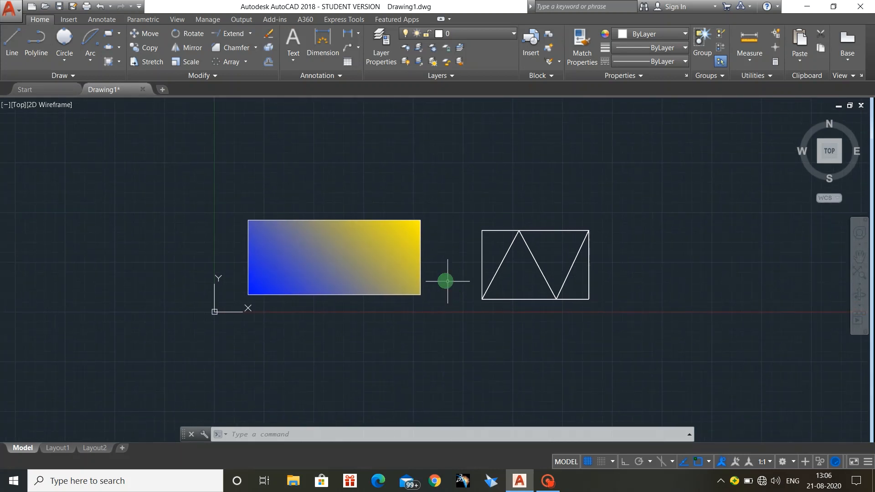
pyautogui.click(443, 169)
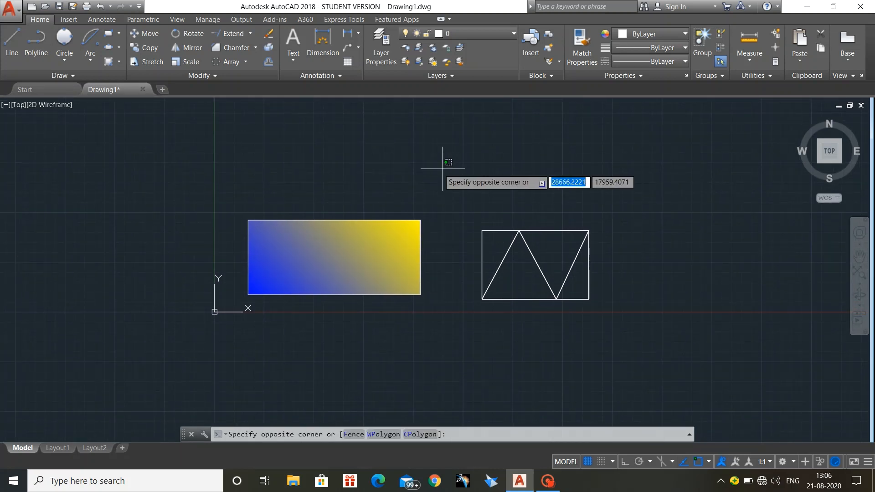
pyautogui.click(345, 170)
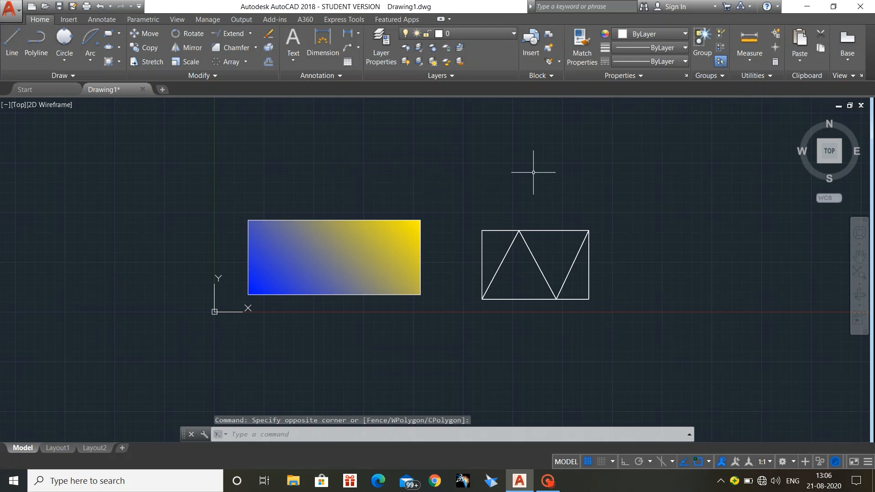
pyautogui.click(459, 212)
pyautogui.click(640, 330)
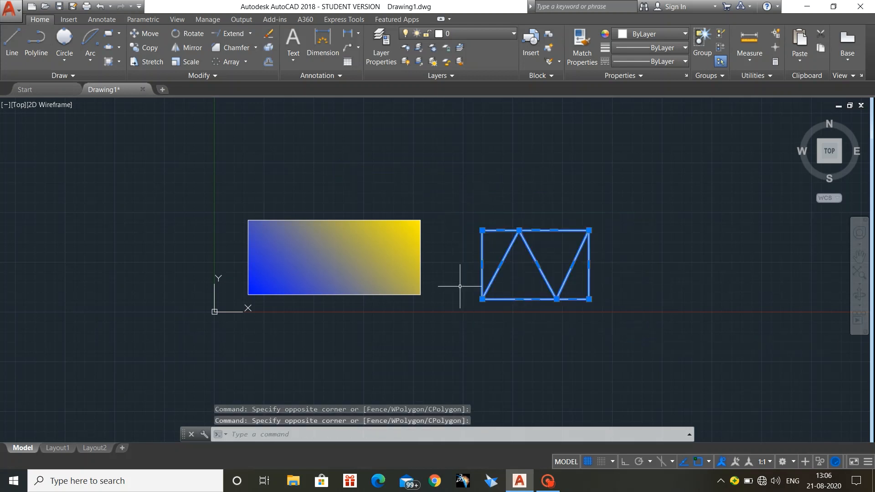
pyautogui.click(382, 168)
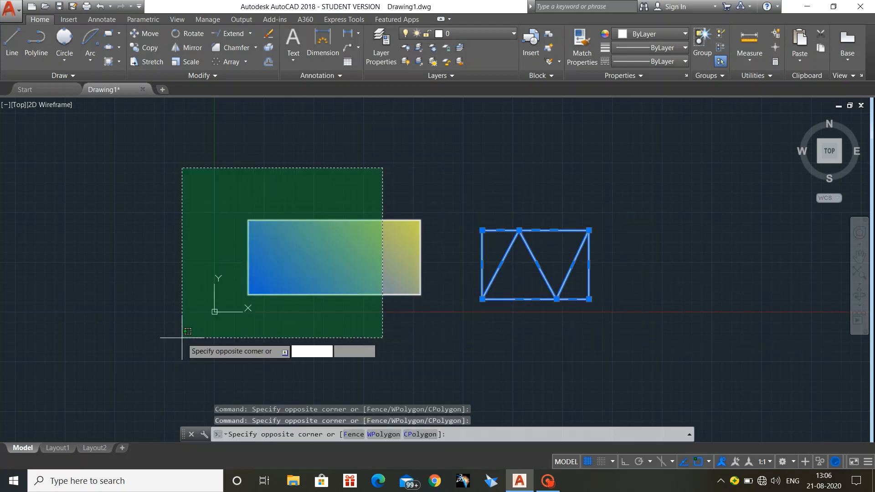
pyautogui.click(142, 337)
pyautogui.press('Delete')
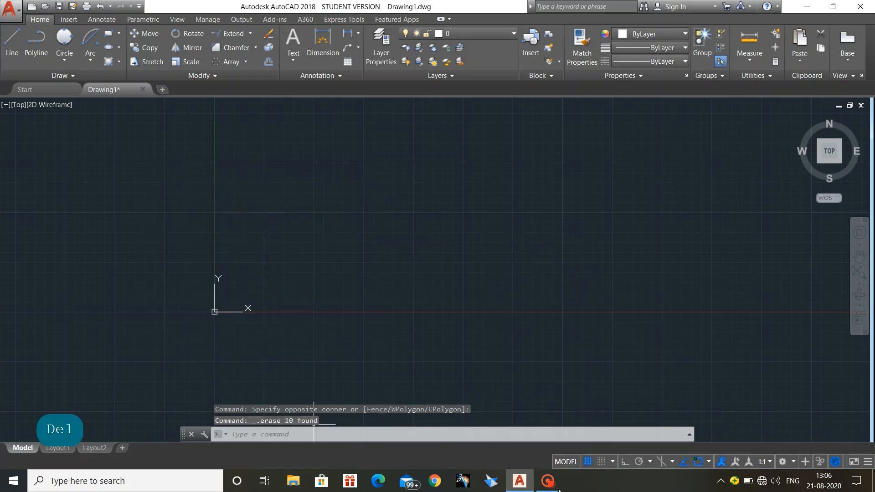
pyautogui.click(546, 480)
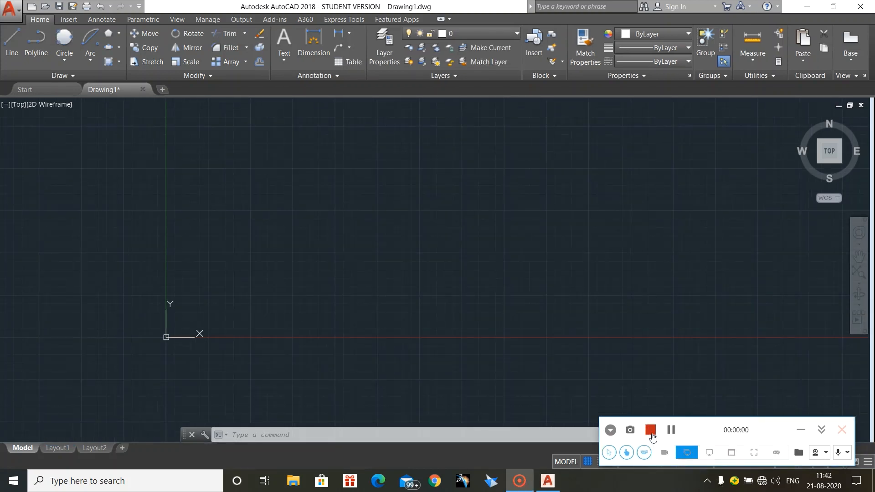
pyautogui.click(801, 431)
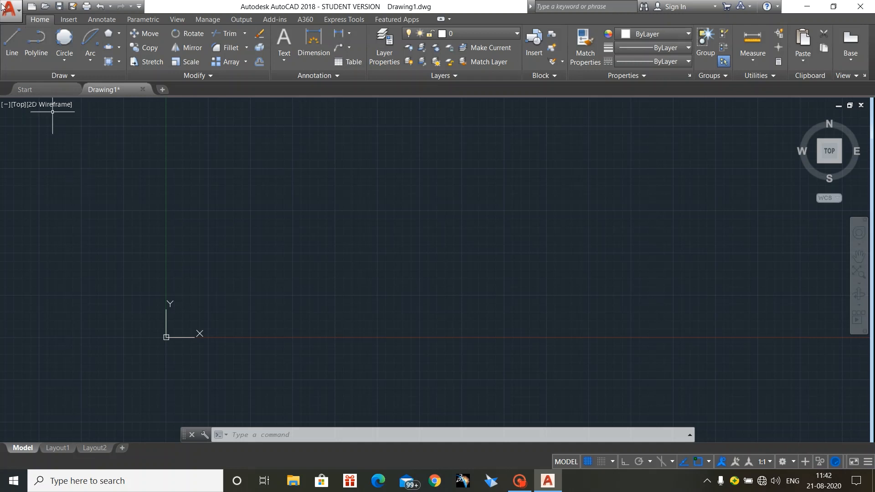
# Draw a circle by centre and radius above and to the right of the origin
pyautogui.click(66, 54)
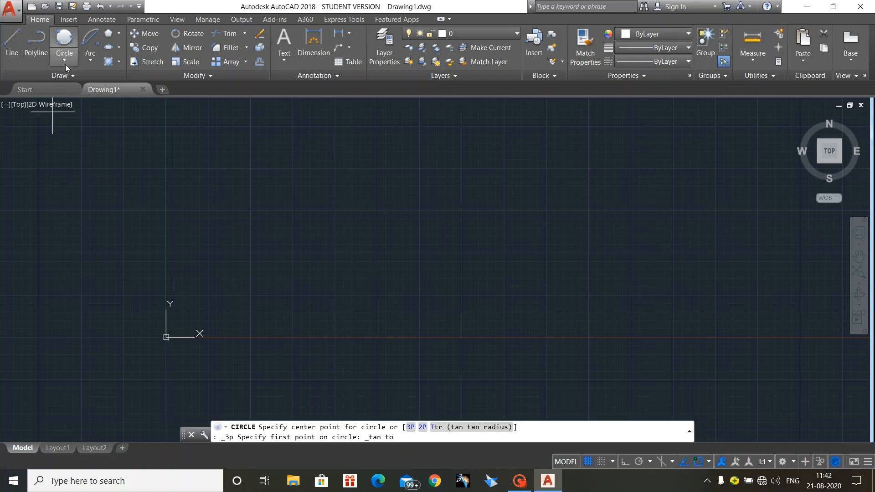
pyautogui.click(66, 65)
pyautogui.click(89, 80)
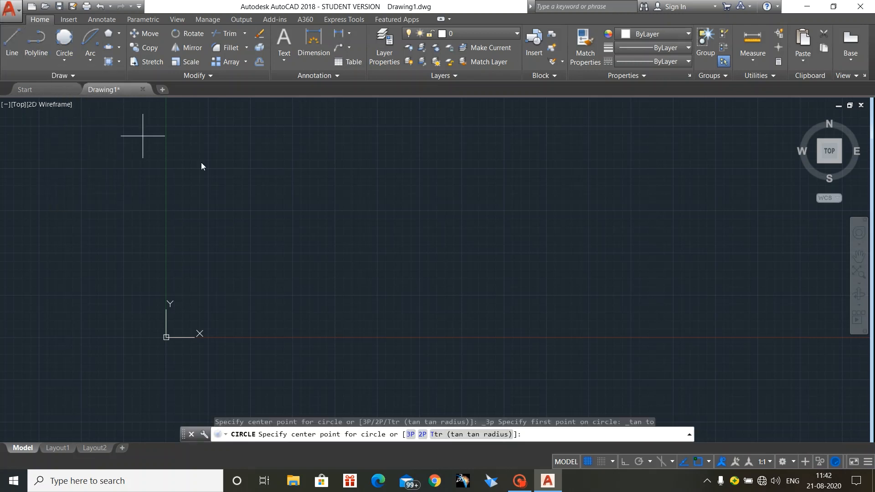
pyautogui.click(310, 231)
pyautogui.click(311, 156)
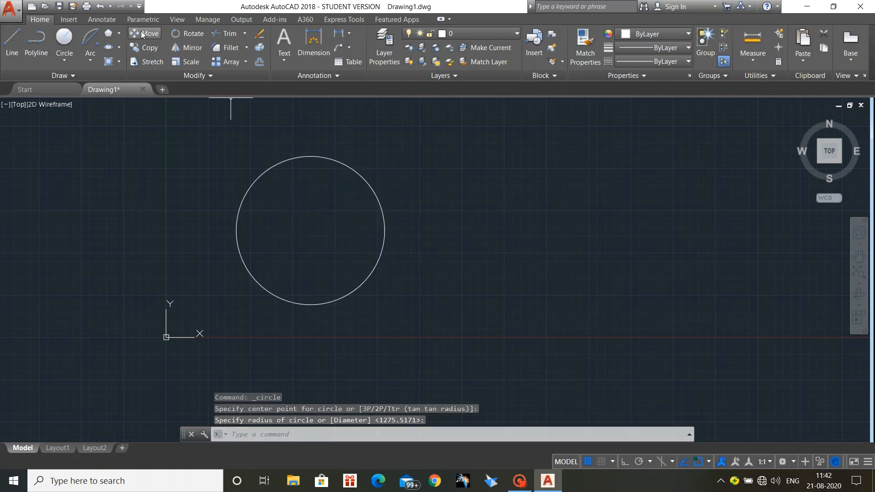
# Draw a wide rectangle to the right of the circle by picking two opposite corners
pyautogui.click(108, 34)
pyautogui.click(118, 33)
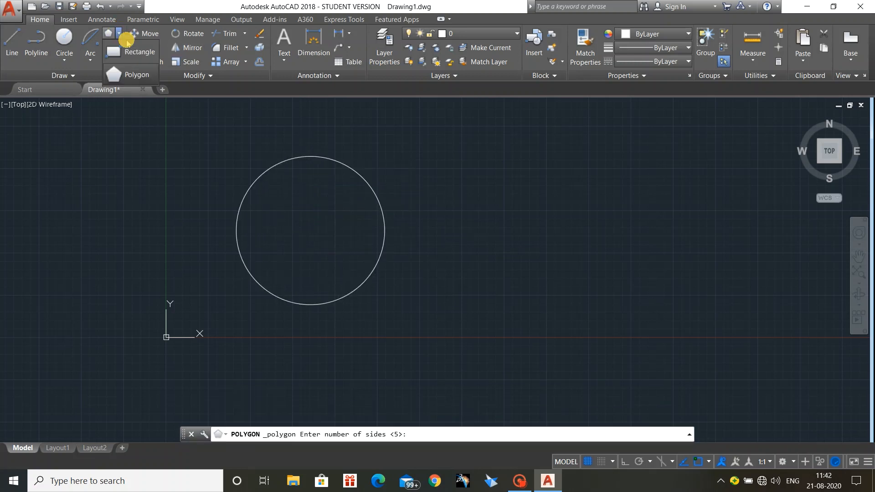
pyautogui.click(139, 51)
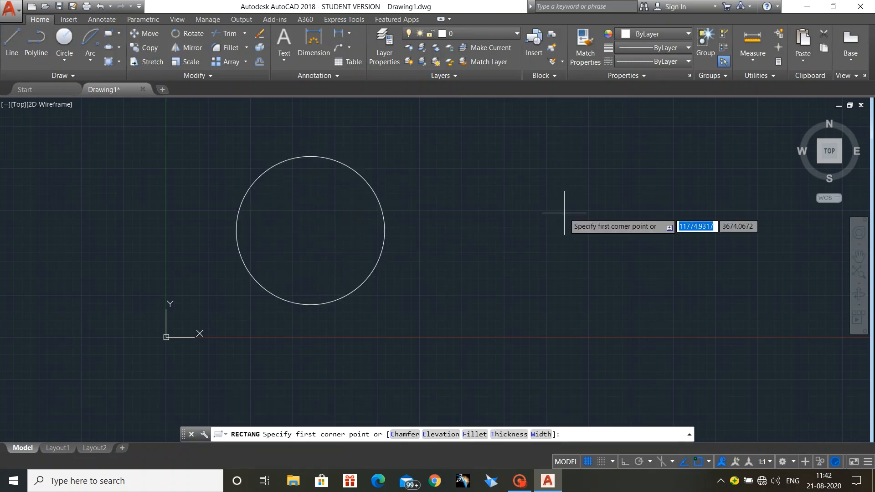
pyautogui.click(464, 159)
pyautogui.click(658, 237)
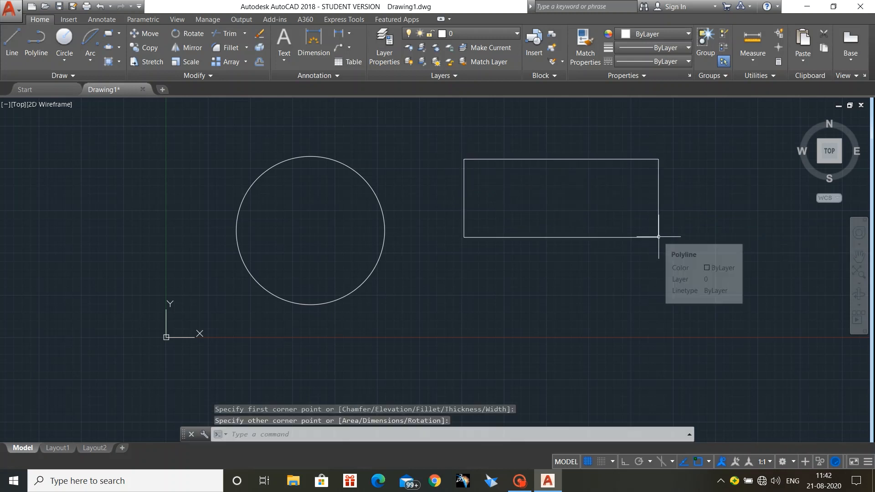
pyautogui.press('Escape')
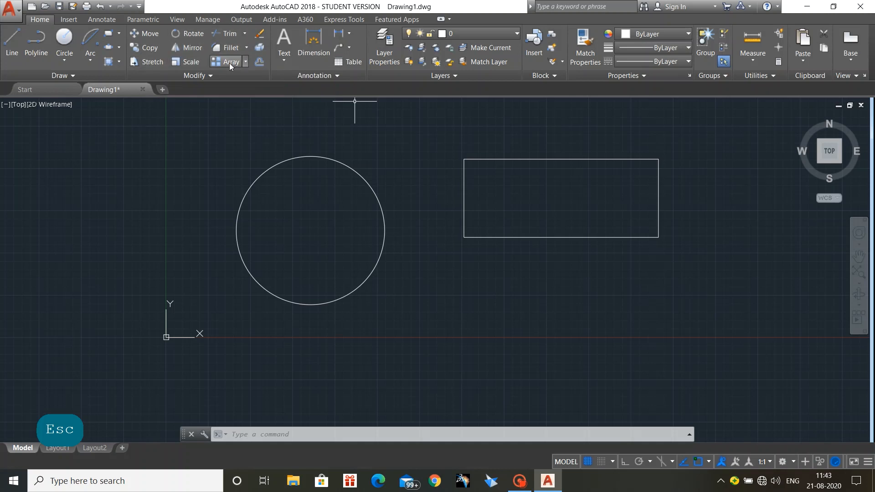
# Move the circle 2000 units at an angle of 150°, using its centre as the base point
pyautogui.click(149, 33)
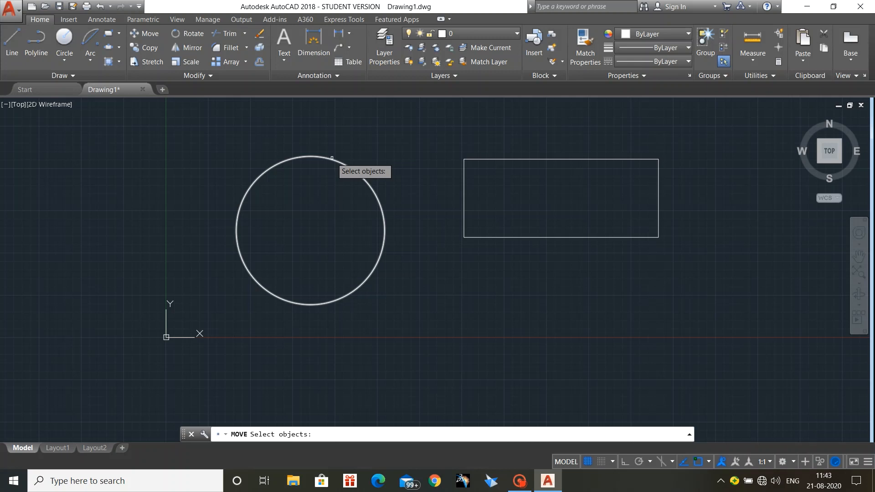
pyautogui.click(331, 158)
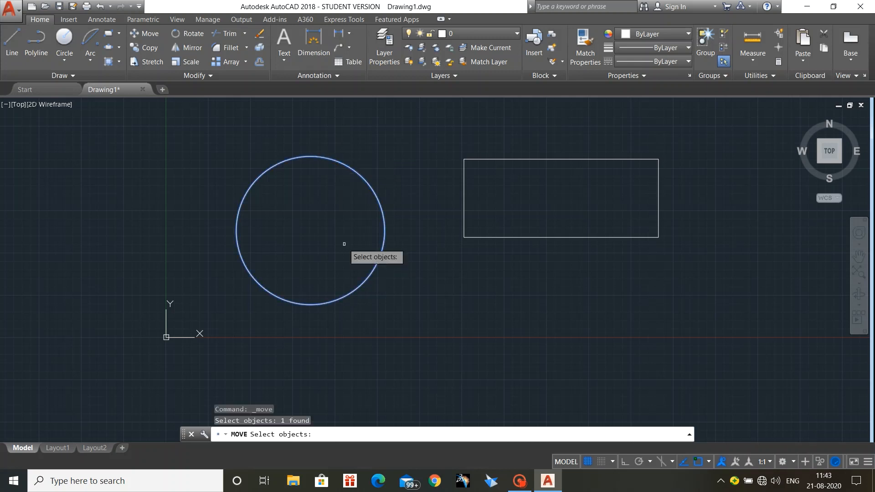
pyautogui.press('Return')
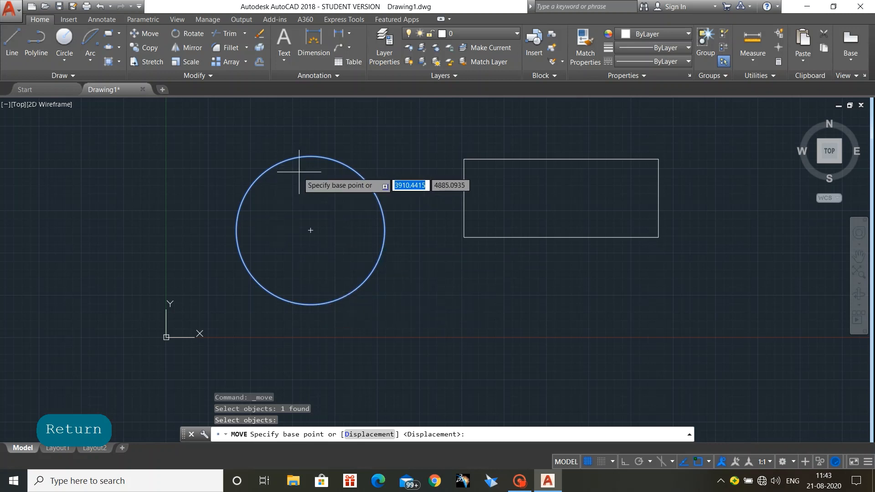
pyautogui.click(310, 230)
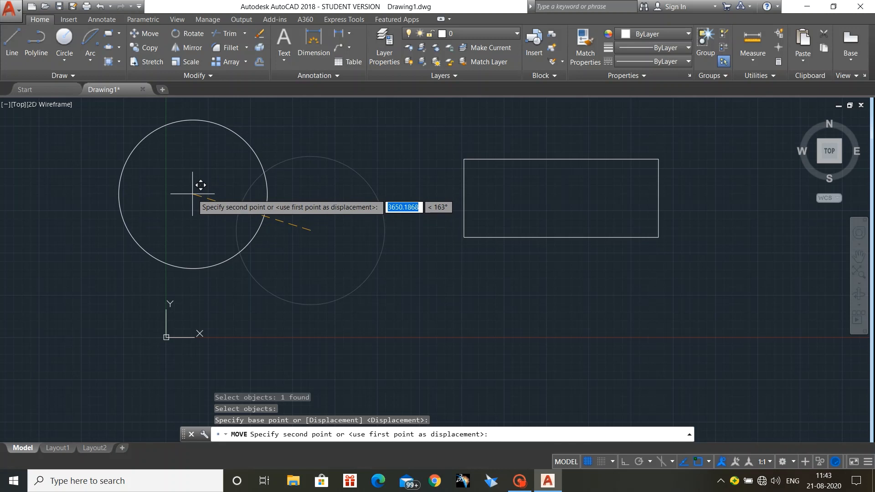
pyautogui.write('2000')
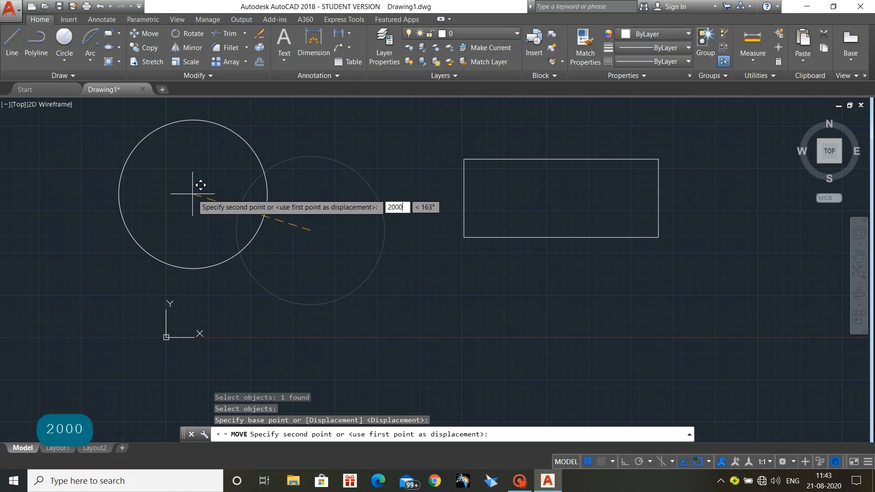
pyautogui.press('Tab')
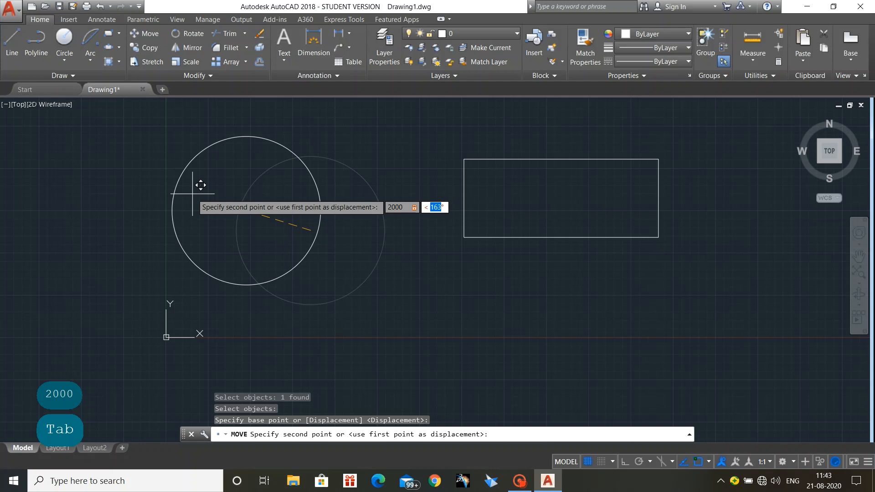
pyautogui.write('150')
pyautogui.press('Return')
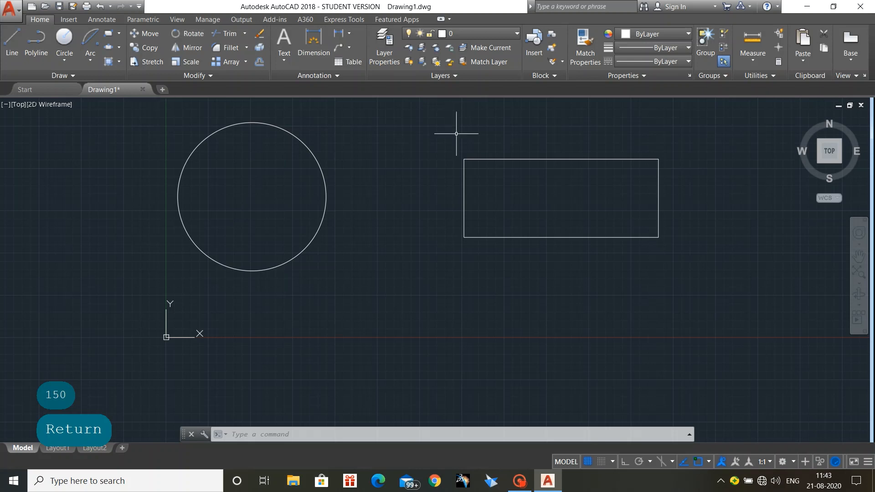
# Copy the circle from its centre to 5000 units at 275°, and place a second copy about 7050 units away at 329°
pyautogui.click(145, 46)
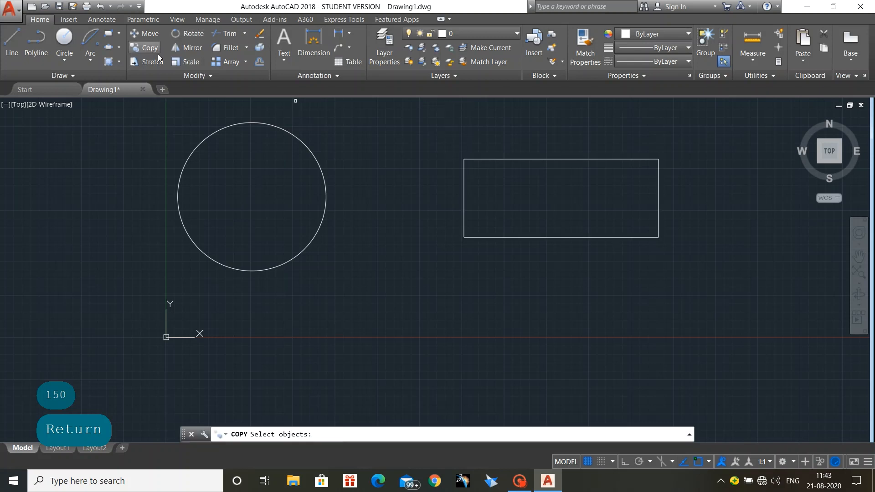
pyautogui.click(298, 140)
pyautogui.press('Return')
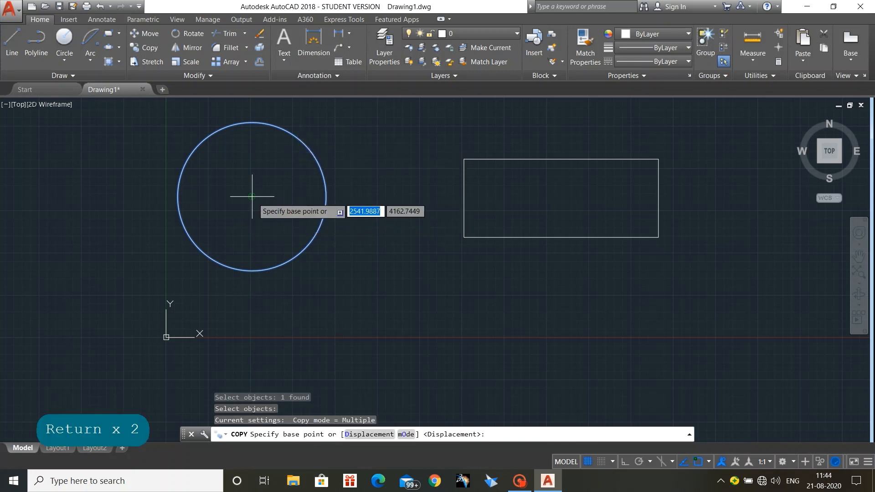
pyautogui.click(252, 196)
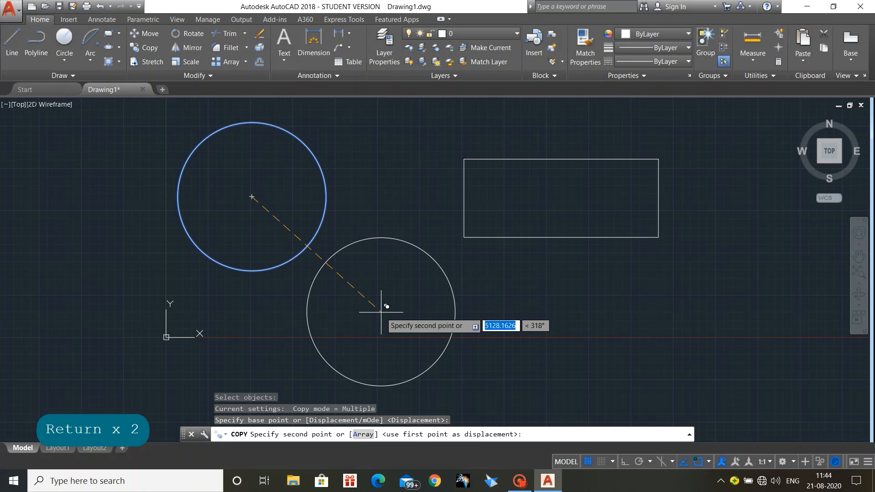
pyautogui.write('5000')
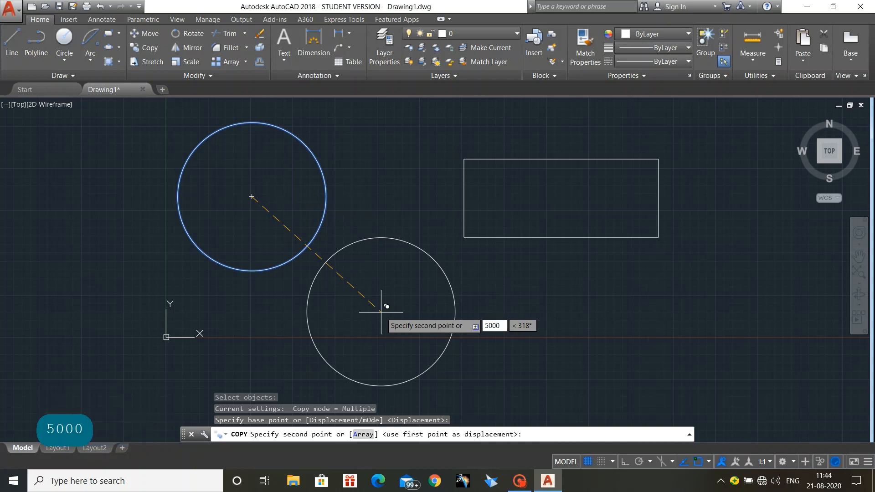
pyautogui.press('Tab')
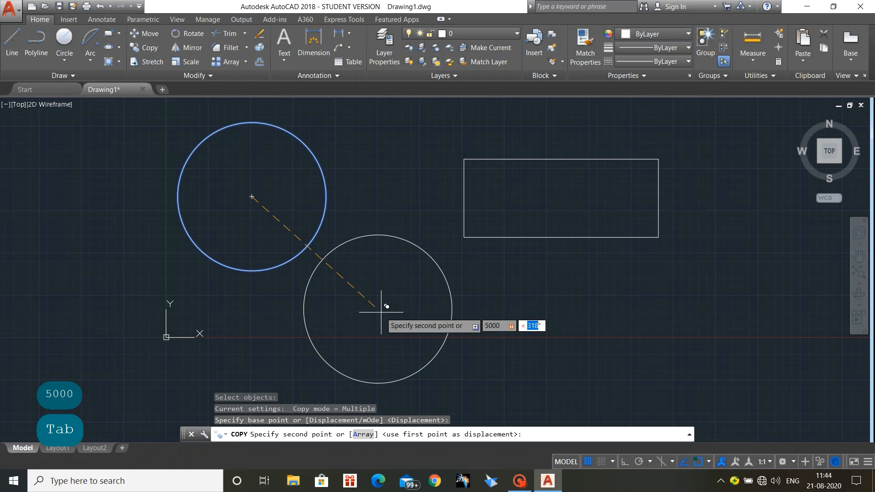
pyautogui.write('275')
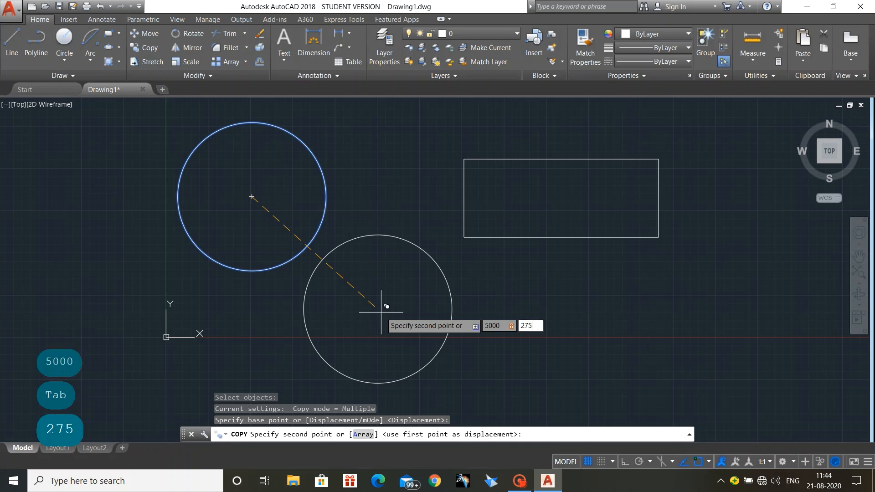
pyautogui.press('Return')
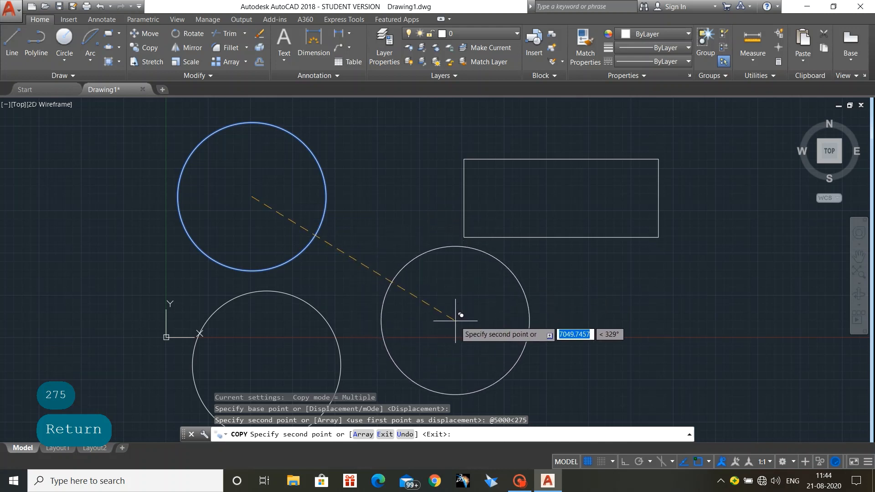
pyautogui.click(456, 320)
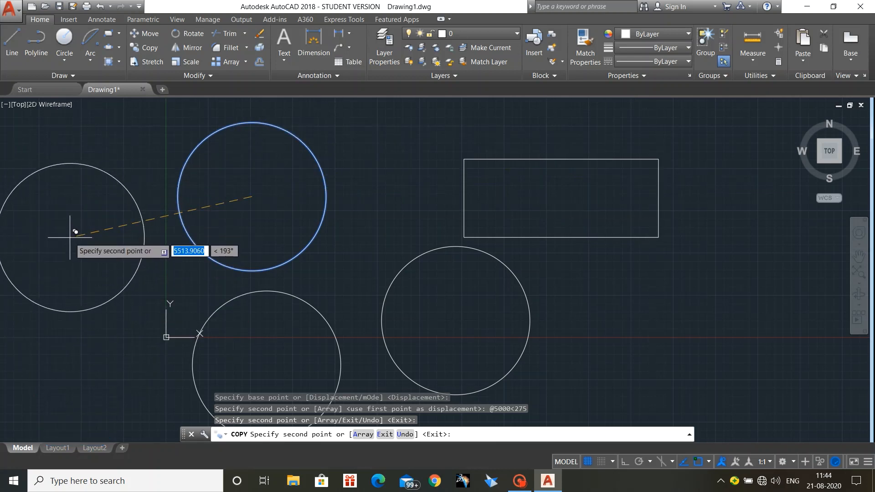
pyautogui.press('Escape')
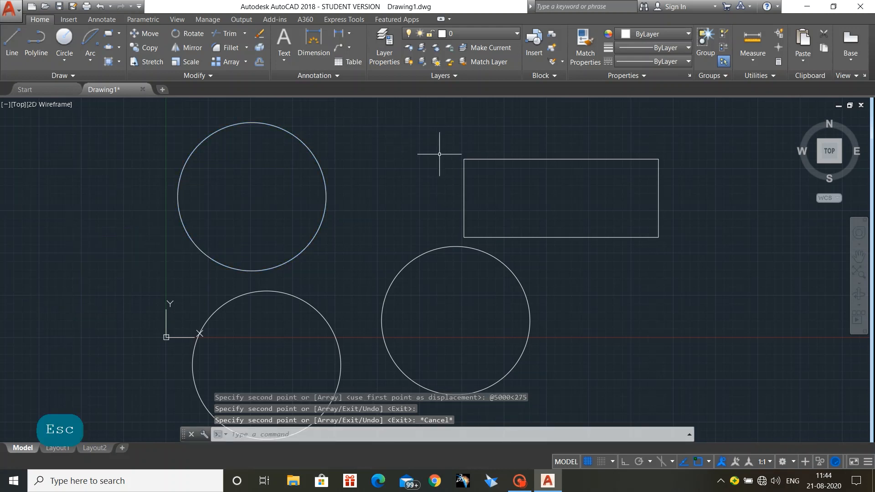
# Delete the two copied circles below, keeping the original circle and the rectangle
pyautogui.click(415, 257)
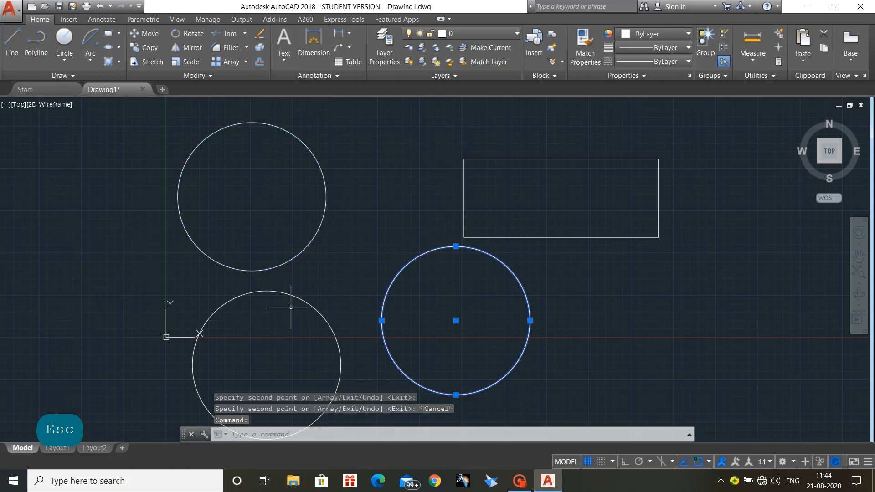
pyautogui.click(303, 301)
pyautogui.press('Delete')
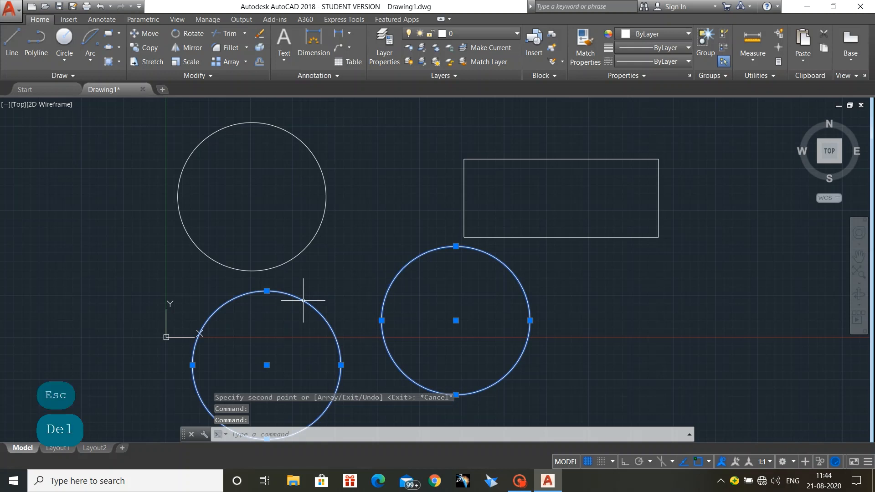
# Rotate the rectangle by 45° about its lower-left corner
pyautogui.click(186, 33)
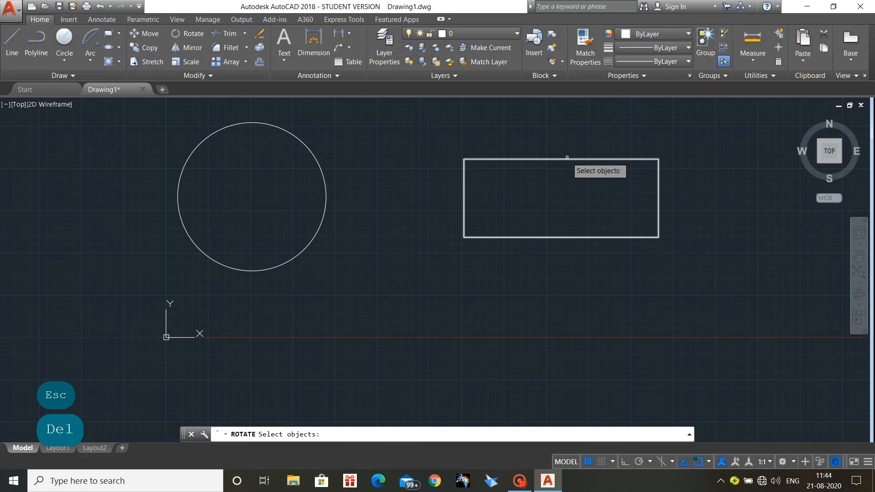
pyautogui.click(567, 156)
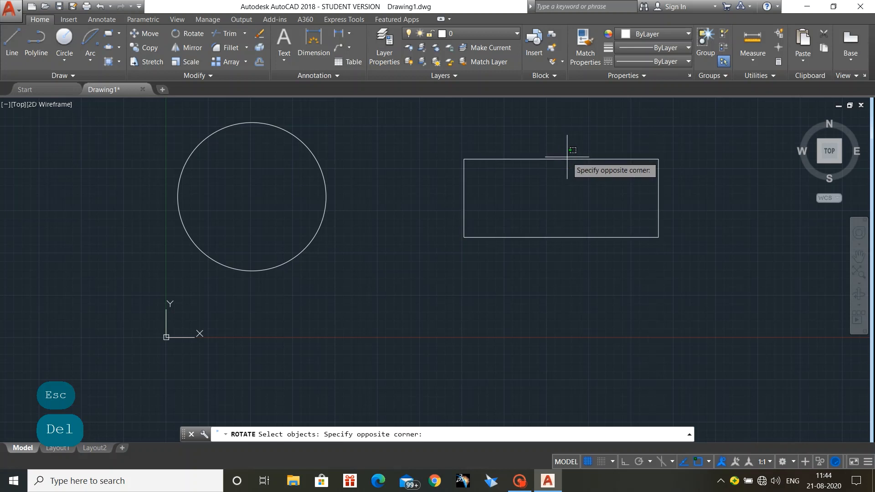
pyautogui.click(642, 138)
pyautogui.moveTo(556, 152); pyautogui.dragTo(471, 199, button='middle')
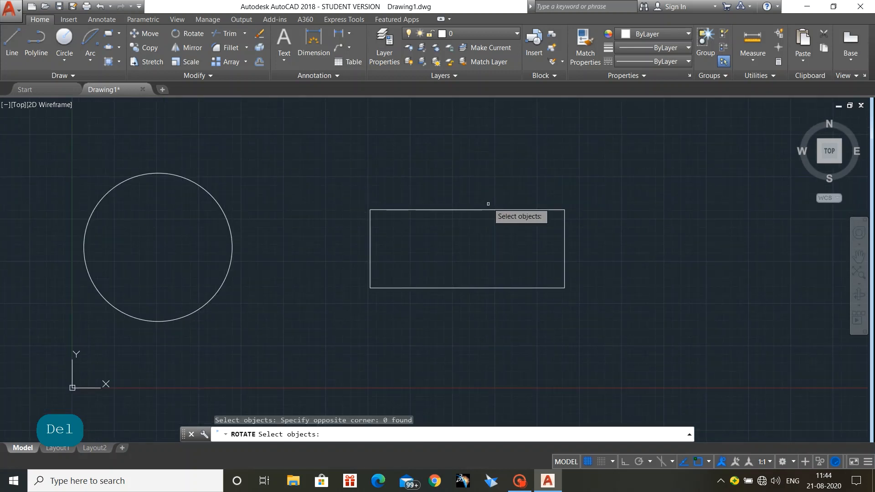
pyautogui.click(488, 209)
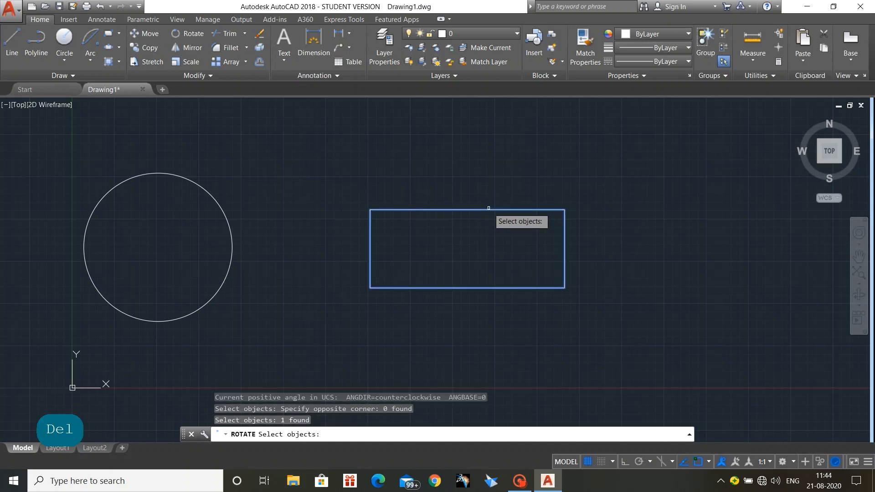
pyautogui.press('Return')
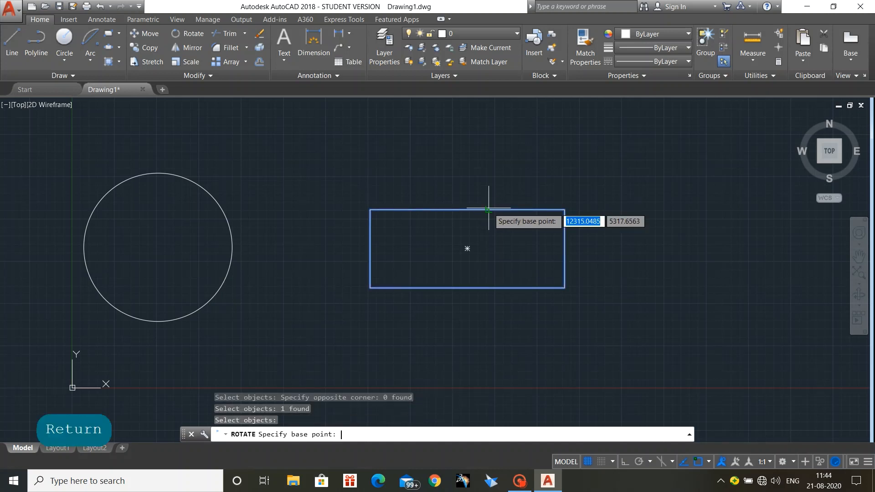
pyautogui.click(370, 287)
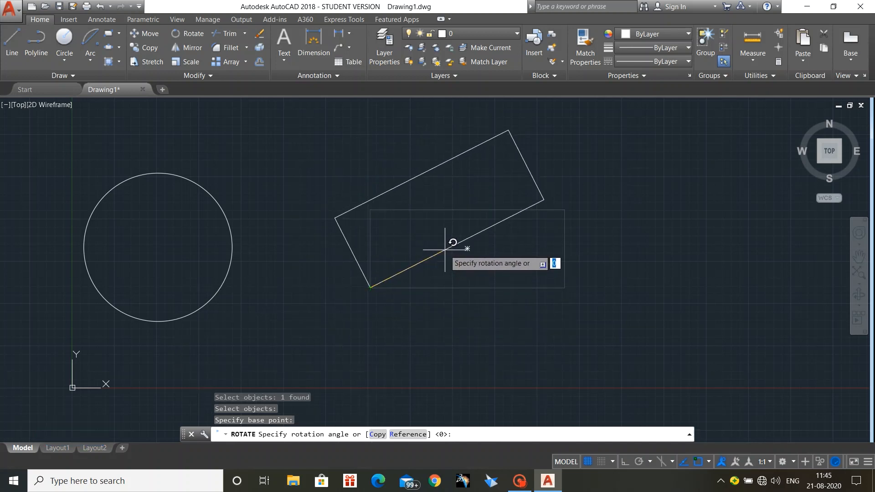
pyautogui.write('45')
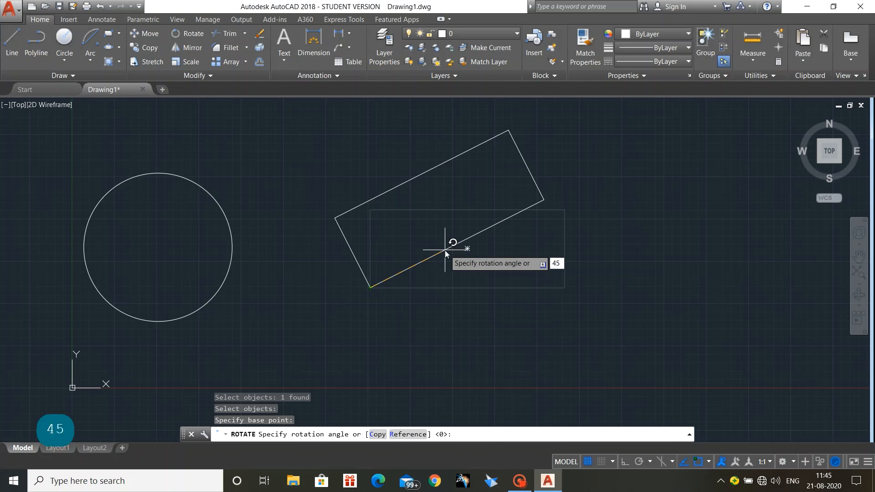
pyautogui.press('Return')
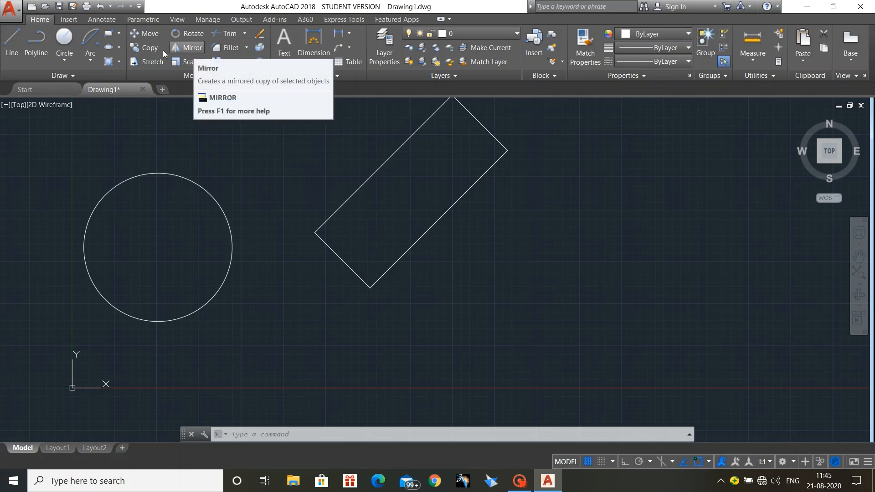
# Draw a near-vertical line to the right of the rotated rectangle as a mirror axis
pyautogui.click(15, 35)
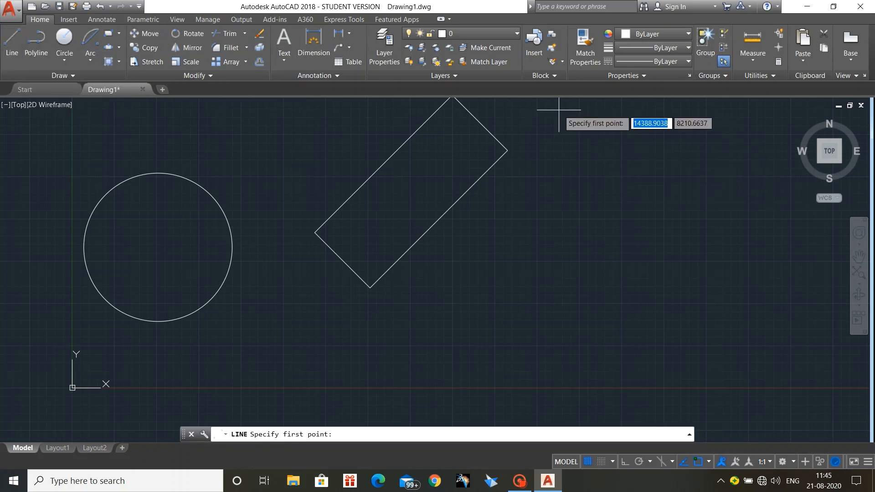
pyautogui.click(574, 106)
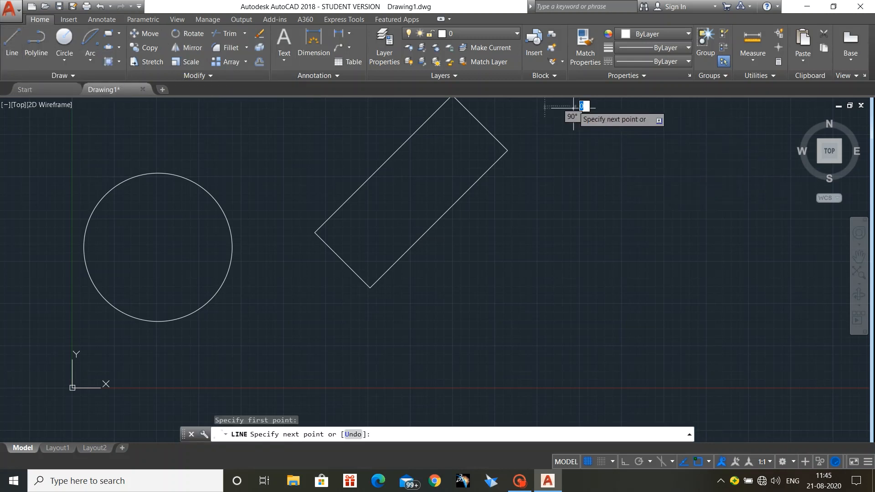
pyautogui.click(573, 316)
pyautogui.press('Escape')
pyautogui.press('Escape')
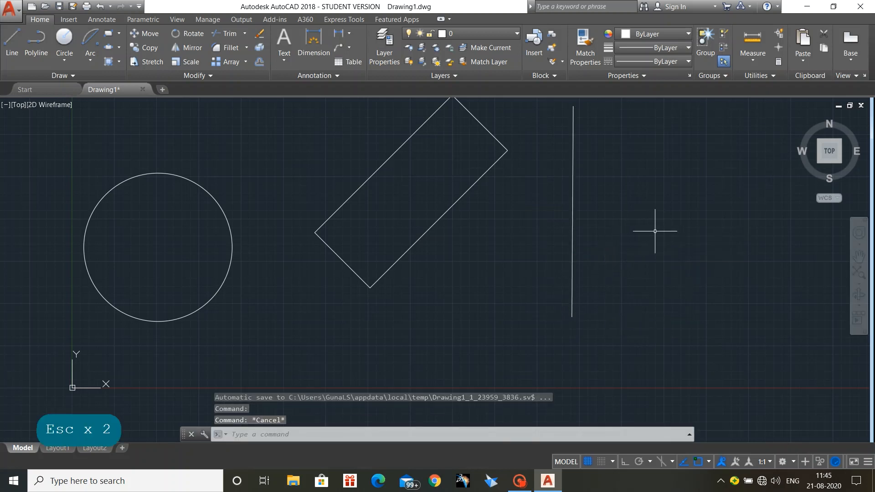
# Mirror the rotated rectangle across the vertical line, using the line's two endpoints and keeping the source object
pyautogui.moveTo(654, 231)
pyautogui.mouseDown(button='middle')
pyautogui.moveTo(570, 292)
pyautogui.moveTo(573, 286)
pyautogui.mouseUp(button='middle')
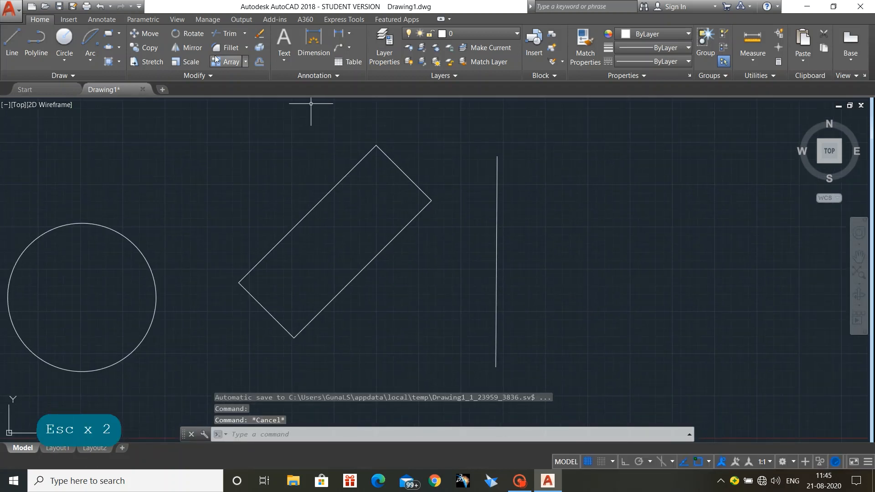
pyautogui.click(188, 48)
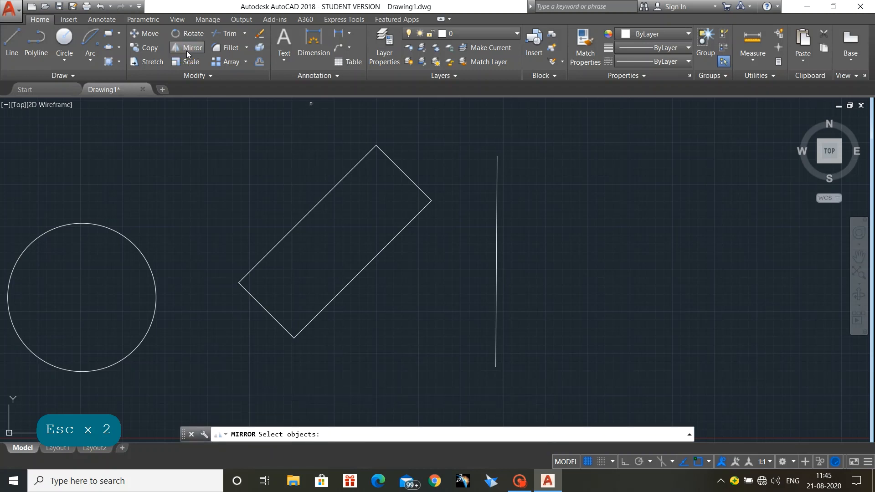
pyautogui.click(349, 171)
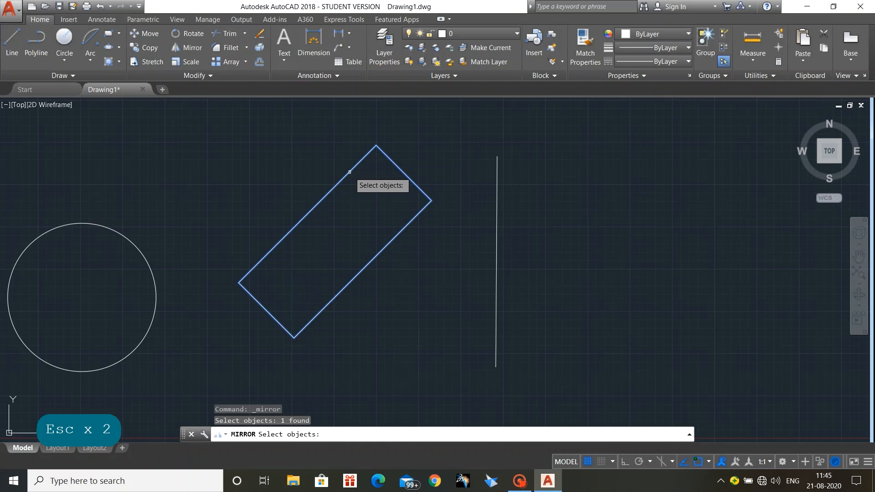
pyautogui.press('Return')
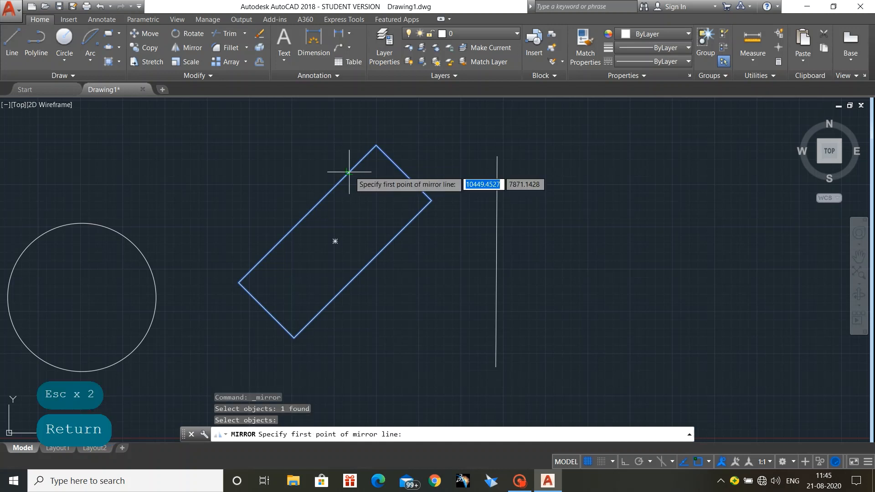
pyautogui.click(497, 156)
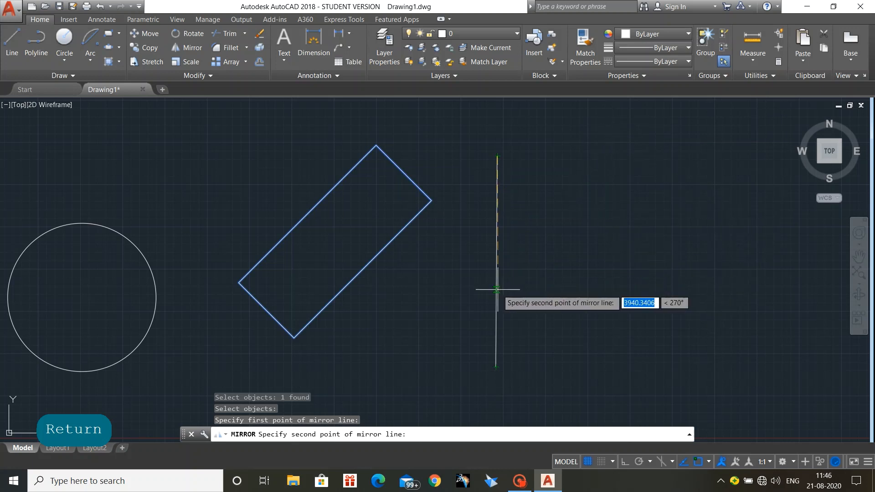
pyautogui.click(497, 367)
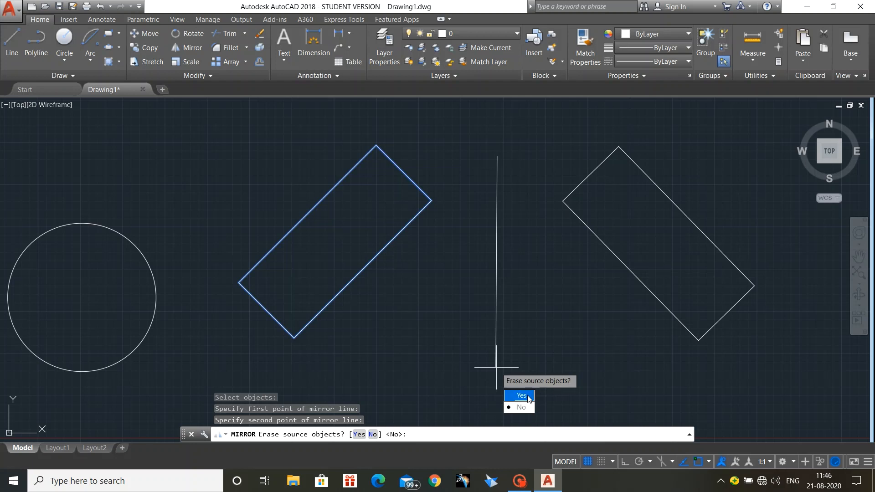
pyautogui.click(521, 407)
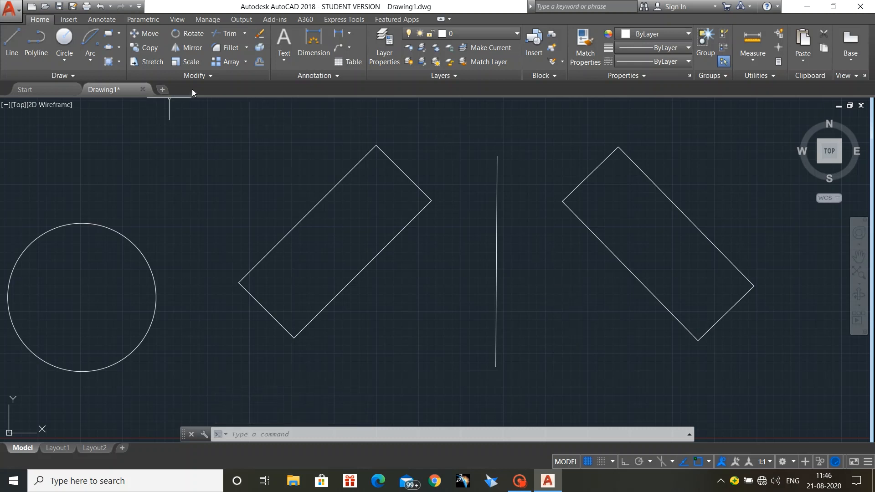
# Scale the original tilted rectangle by a factor of 1.5 from its leftmost corner
pyautogui.click(189, 62)
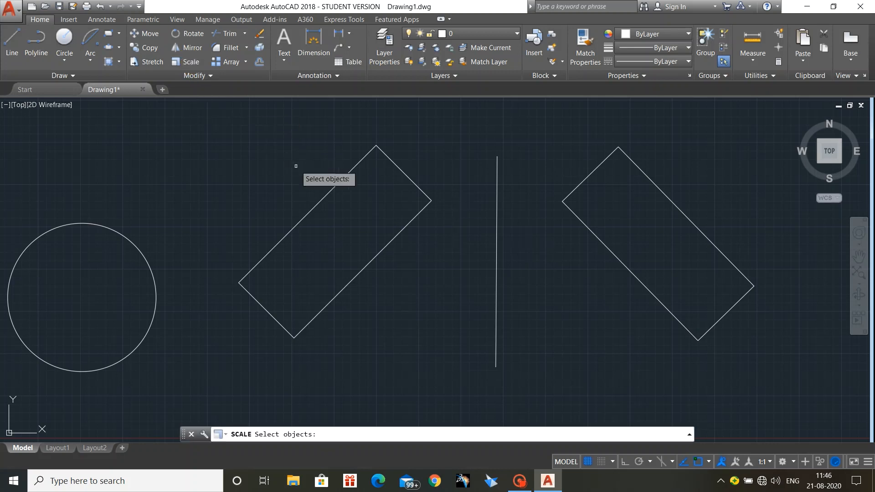
pyautogui.click(328, 193)
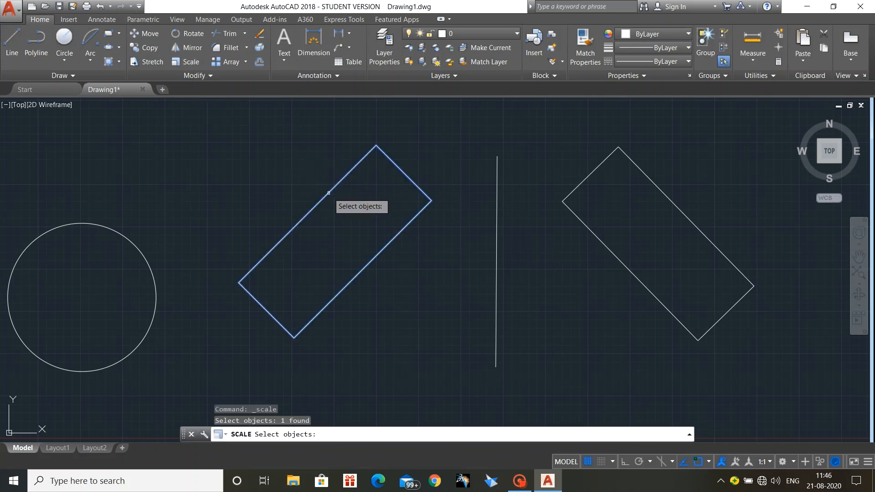
pyautogui.press('Return')
pyautogui.press('Return')
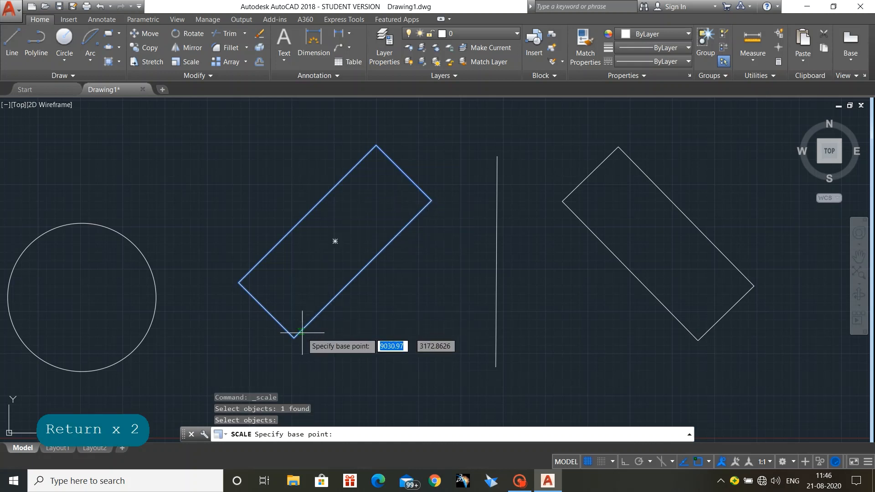
pyautogui.click(238, 283)
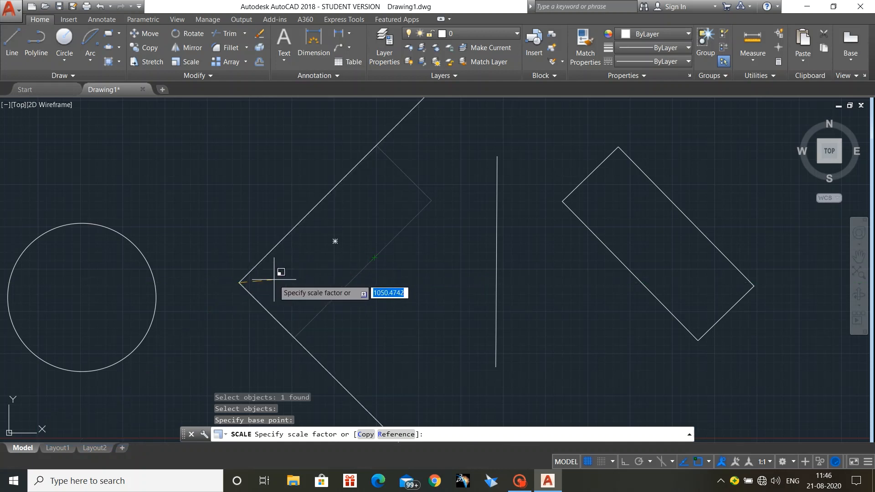
pyautogui.write('1.5')
pyautogui.press('Return')
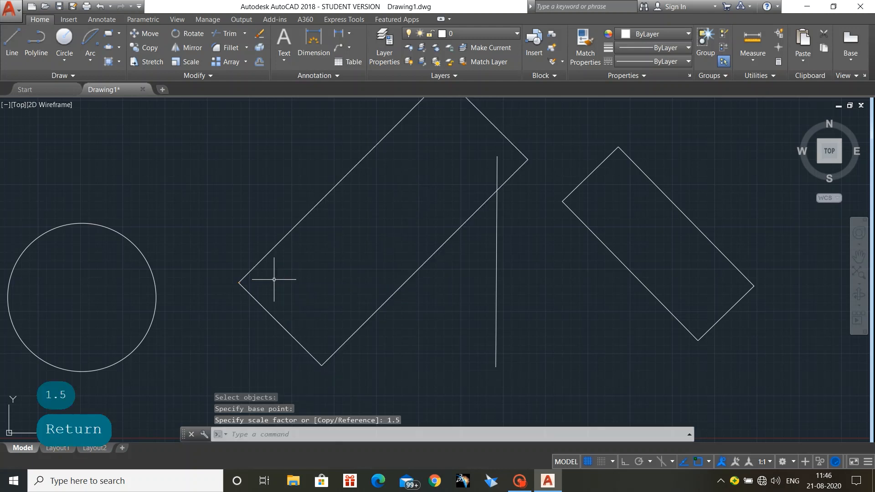
# Scale the enlarged rectangle by a factor of 0.5, using its leftmost corner as the base point
pyautogui.scroll(-3, 436, 295)
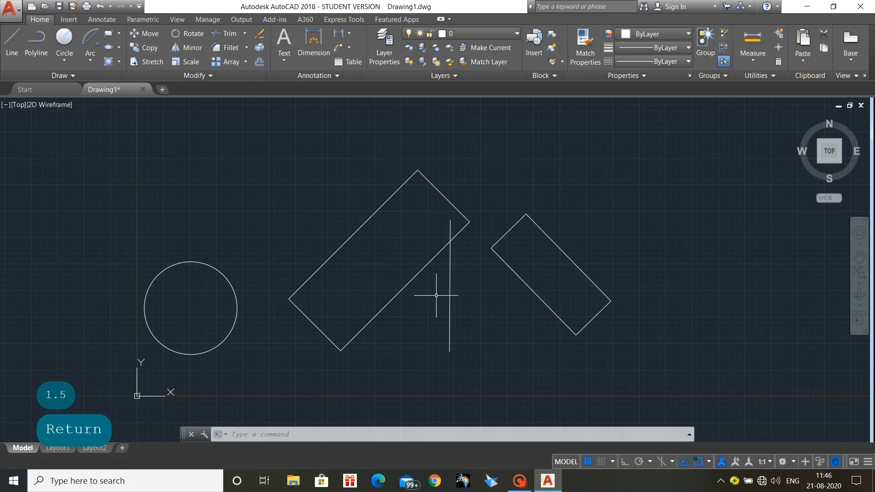
pyautogui.click(192, 62)
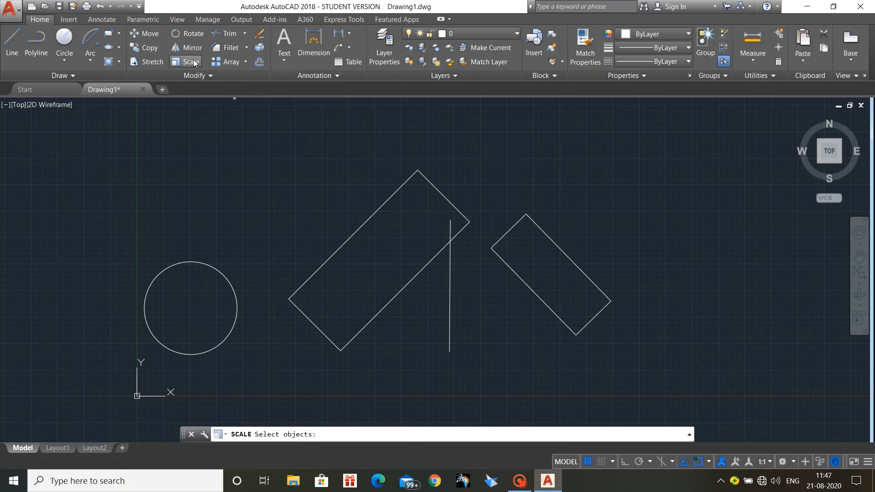
pyautogui.click(294, 294)
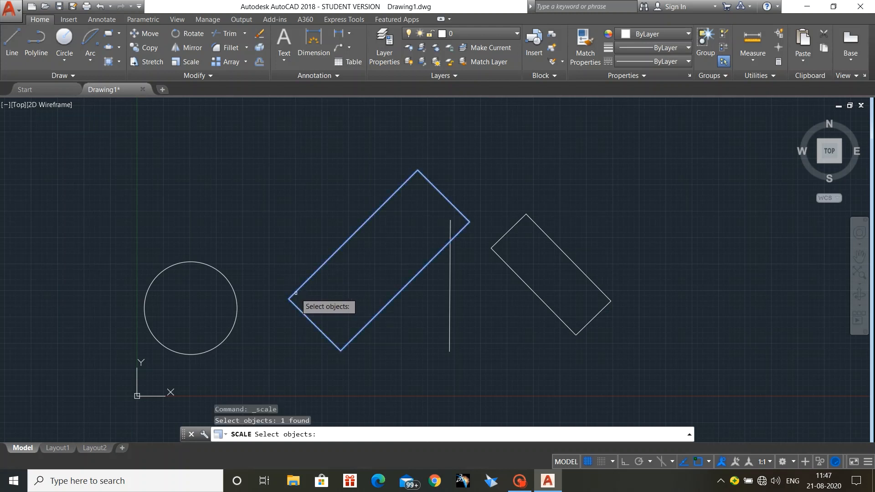
pyautogui.press('Return')
pyautogui.press('Return')
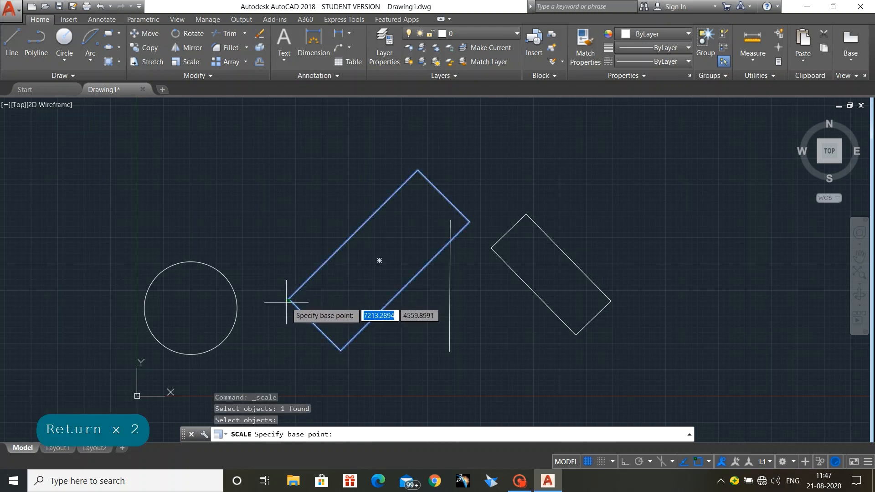
pyautogui.click(288, 299)
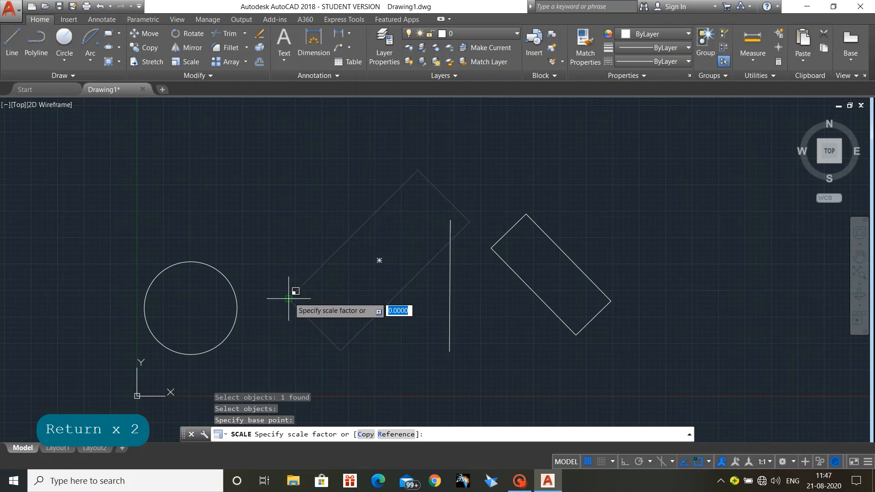
pyautogui.write('0.5')
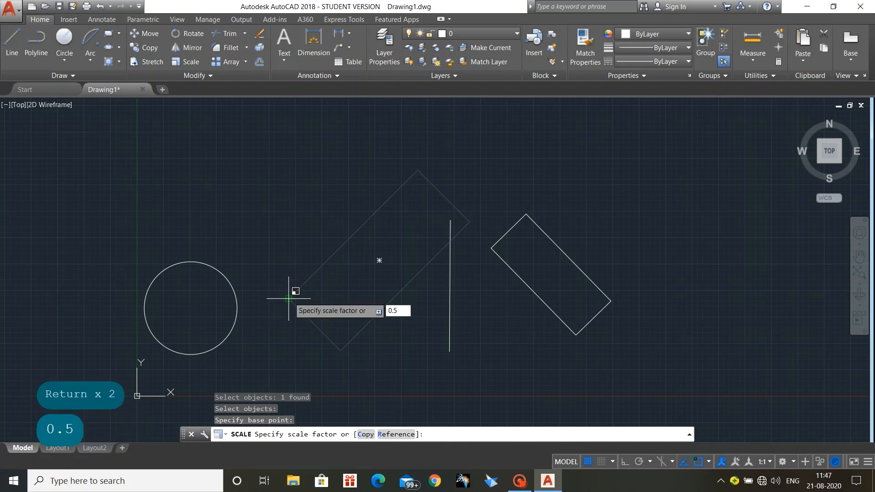
pyautogui.press('Return')
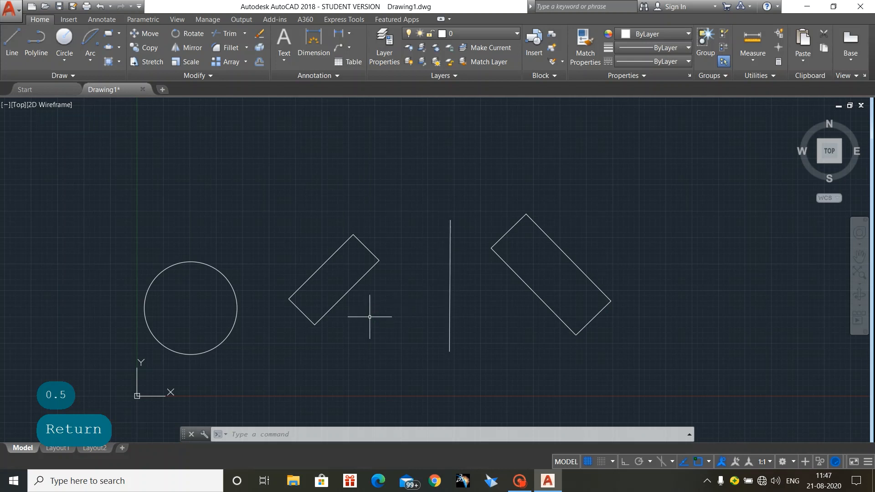
# Draw a horizontal line that crosses the vertical mirror line and the mirrored rectangle, ending just beyond the rectangle
pyautogui.scroll(5, 369, 317)
pyautogui.scroll(-2, 369, 316)
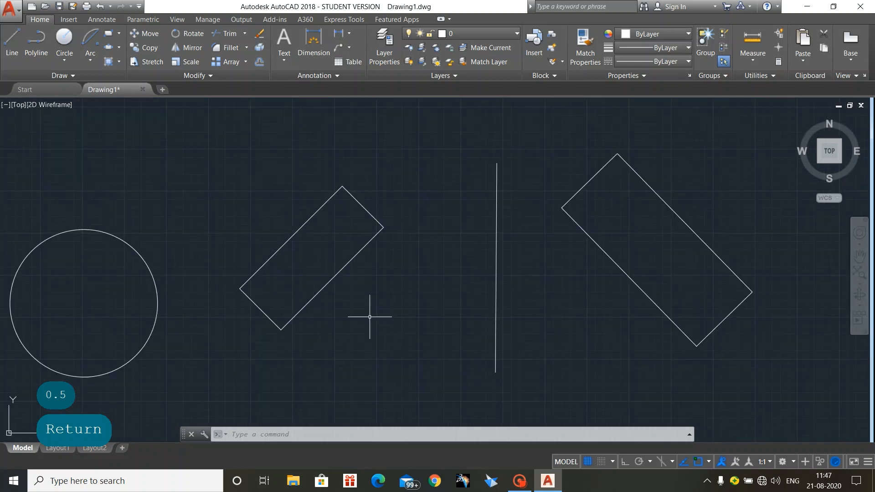
pyautogui.scroll(-2, 370, 317)
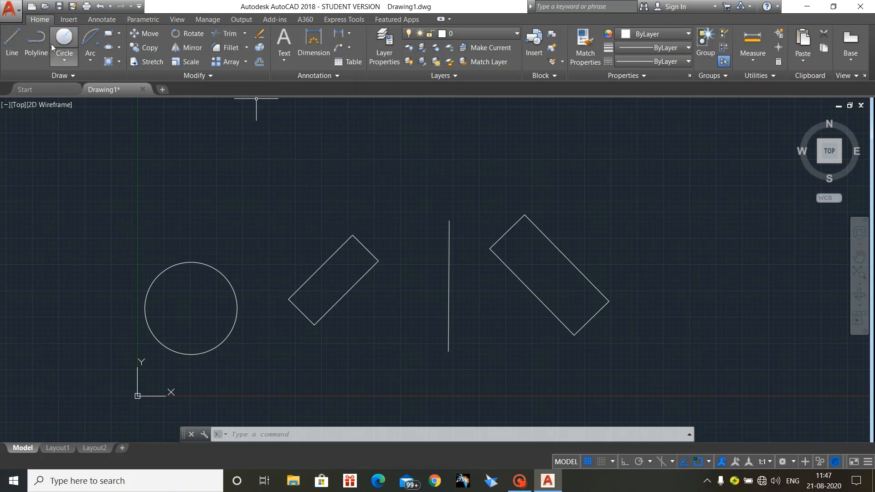
pyautogui.click(8, 40)
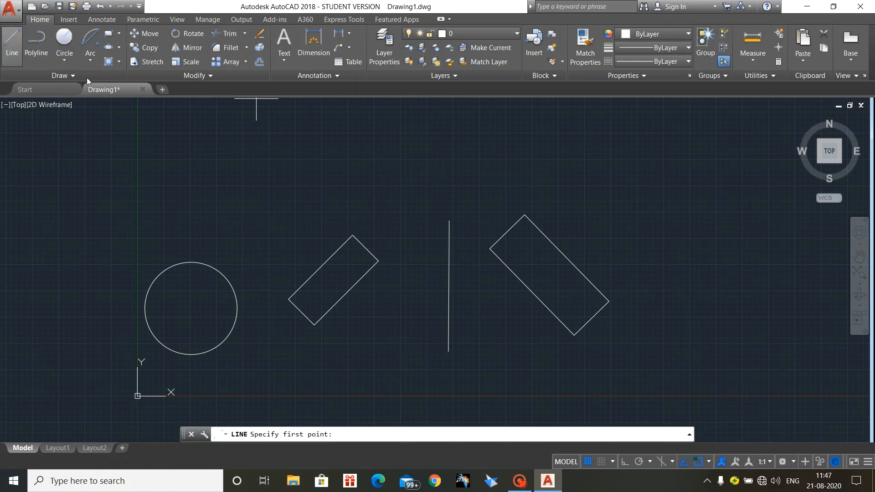
pyautogui.click(403, 282)
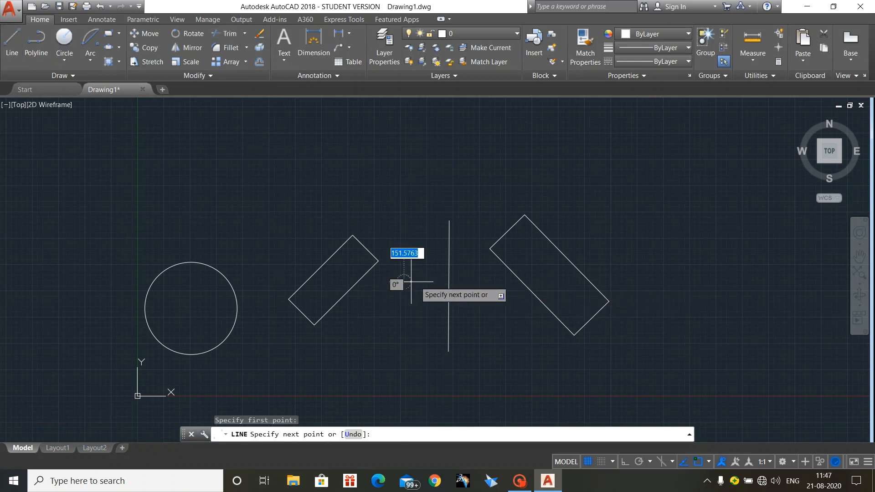
pyautogui.click(657, 281)
pyautogui.press('Escape')
pyautogui.press('Escape')
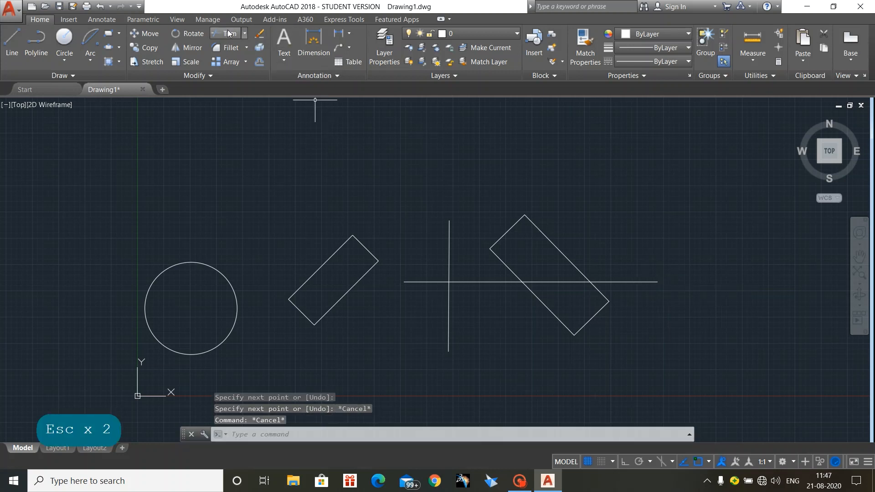
# Trim off the part of the horizontal line beyond the vertical line, using both lines as cutting edges
pyautogui.click(245, 34)
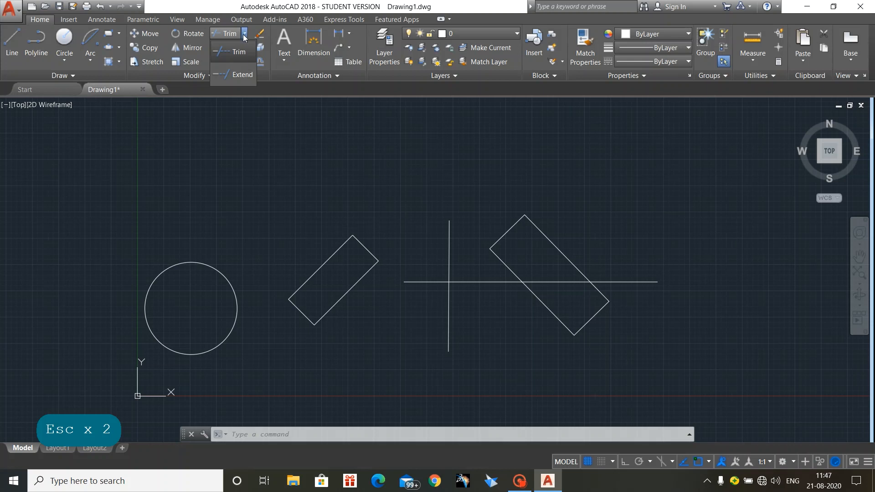
pyautogui.click(237, 55)
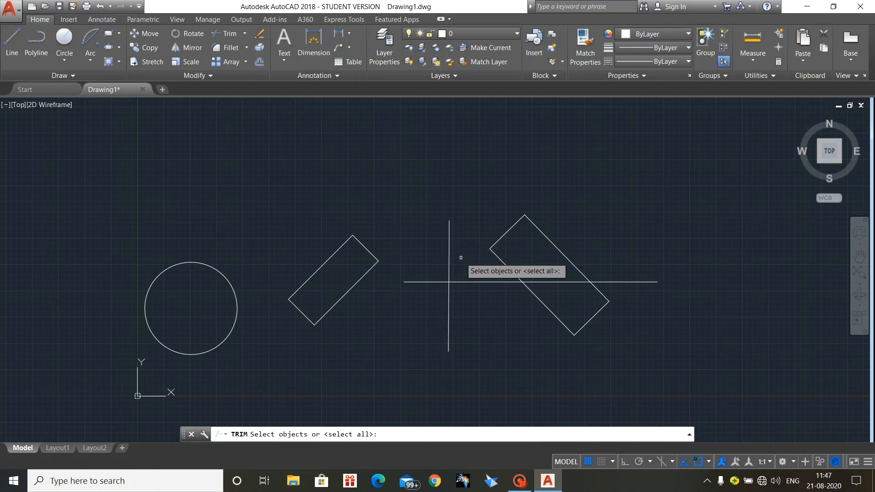
pyautogui.click(449, 269)
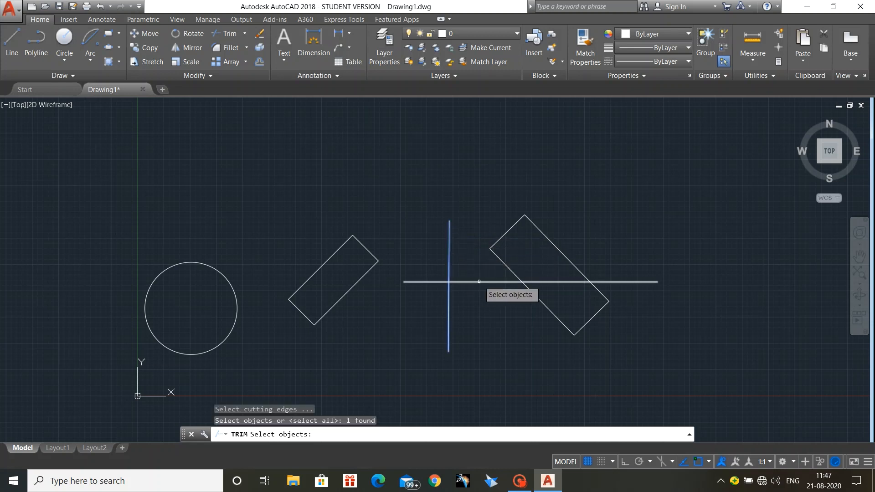
pyautogui.click(479, 281)
pyautogui.press('Return')
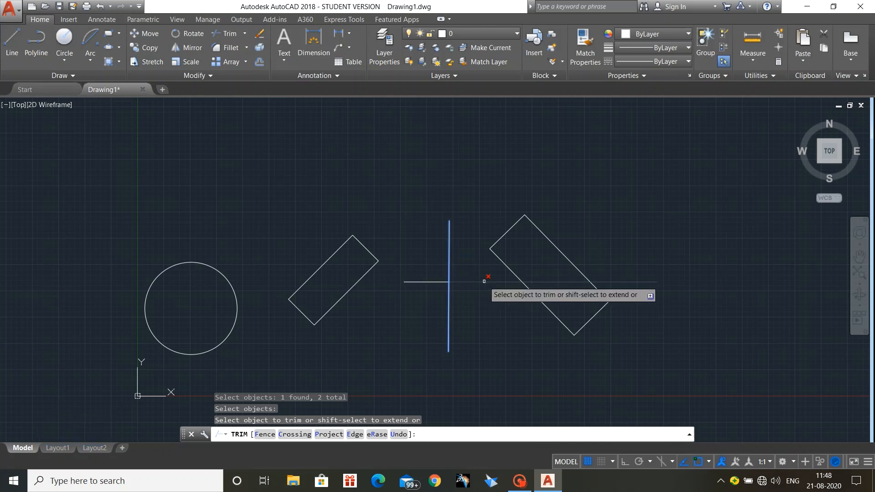
pyautogui.click(484, 281)
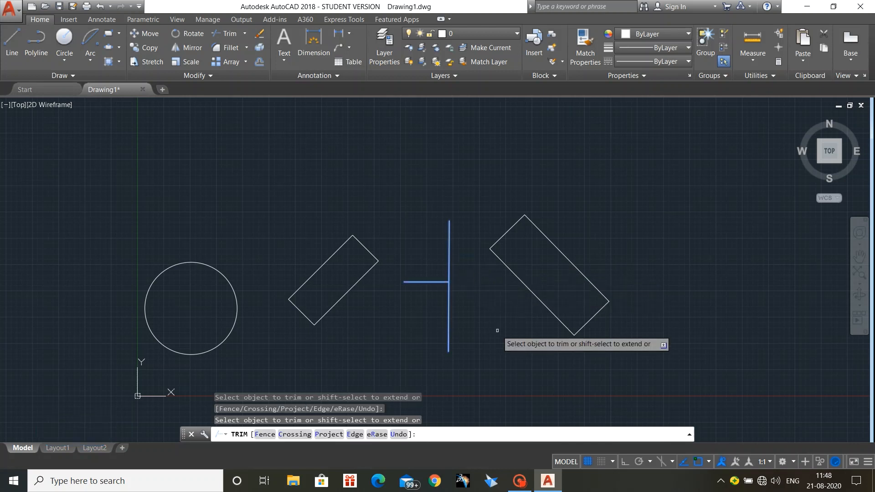
# Undo the horizontal line's trim and end the Trim command
pyautogui.hotkey('ctrl', 'z')
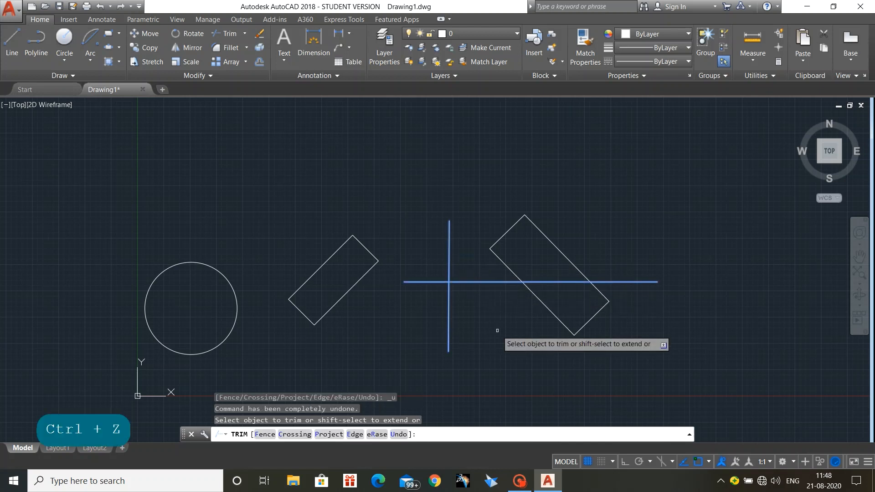
pyautogui.press('Escape')
pyautogui.press('Escape')
pyautogui.press('Escape')
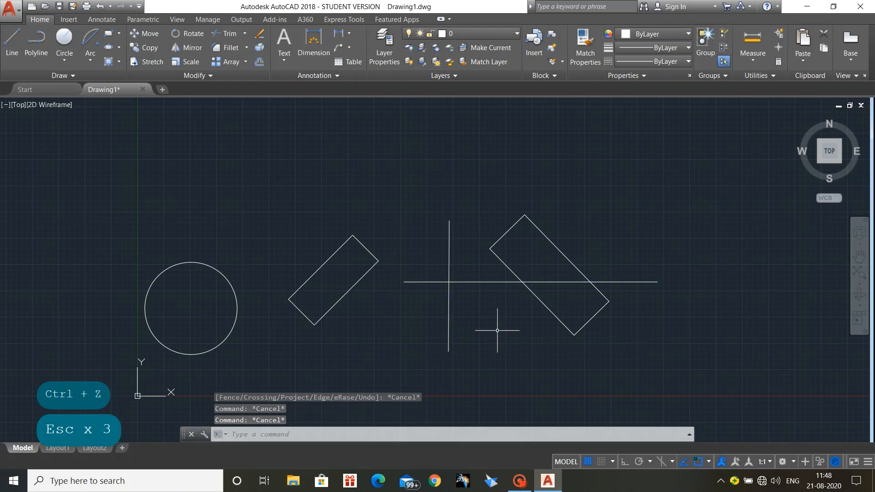
# Trim the mirrored rectangle's lower-right long-edge part and both short edges, using all objects as cutting edges
pyautogui.write('tr')
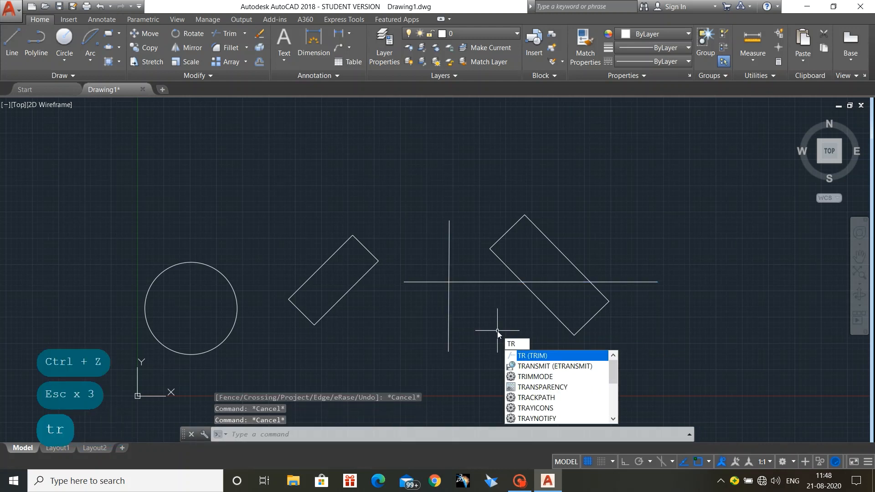
pyautogui.press('Return')
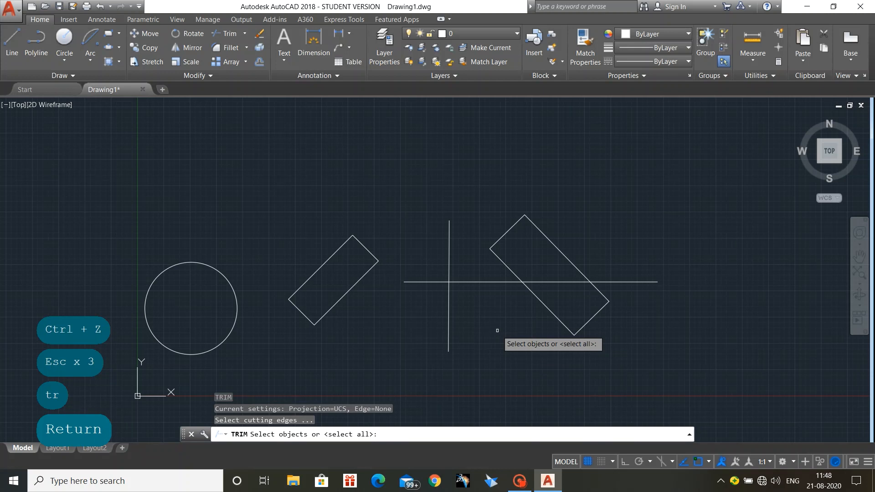
pyautogui.press('Return')
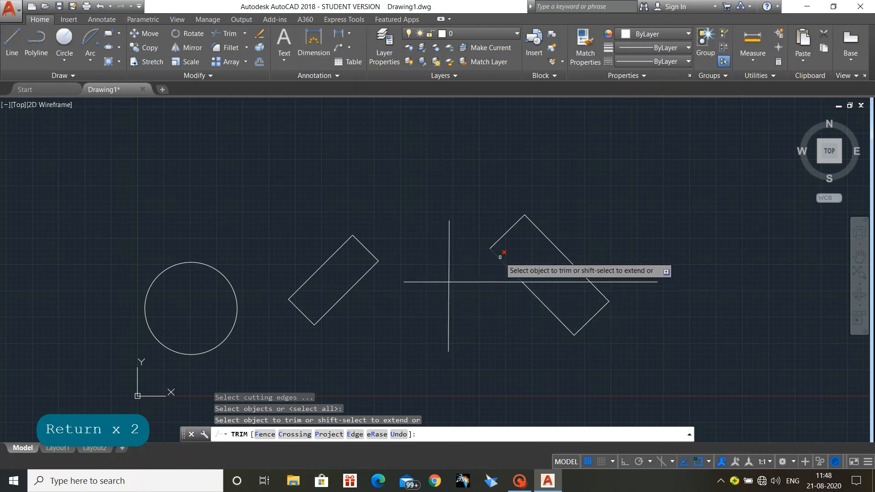
pyautogui.click(599, 291)
pyautogui.click(597, 314)
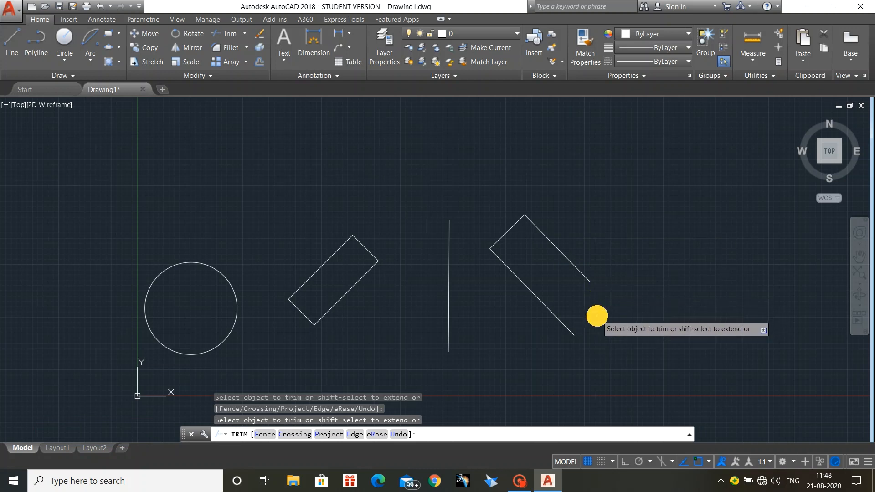
pyautogui.click(509, 227)
# Trim the horizontal line with a crossing window, removing its parts between the vertical line and first diagonal and beyond the second diagonal
pyautogui.click(479, 233)
pyautogui.click(459, 219)
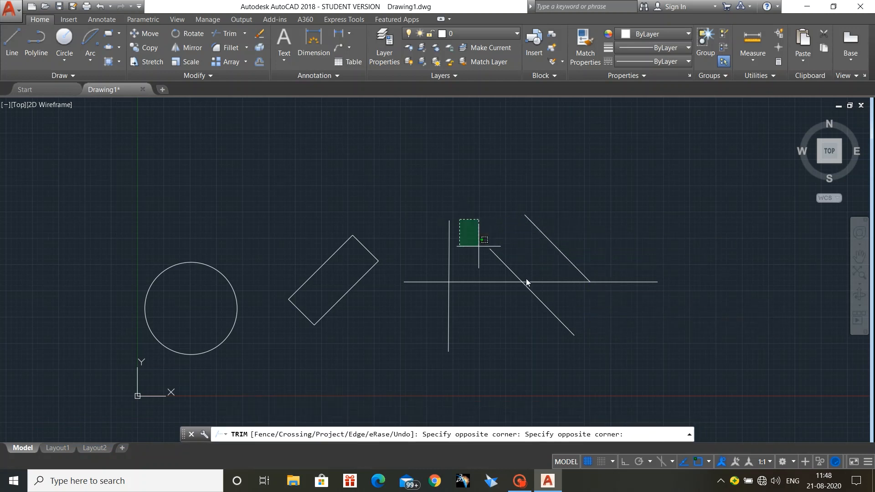
pyautogui.click(633, 353)
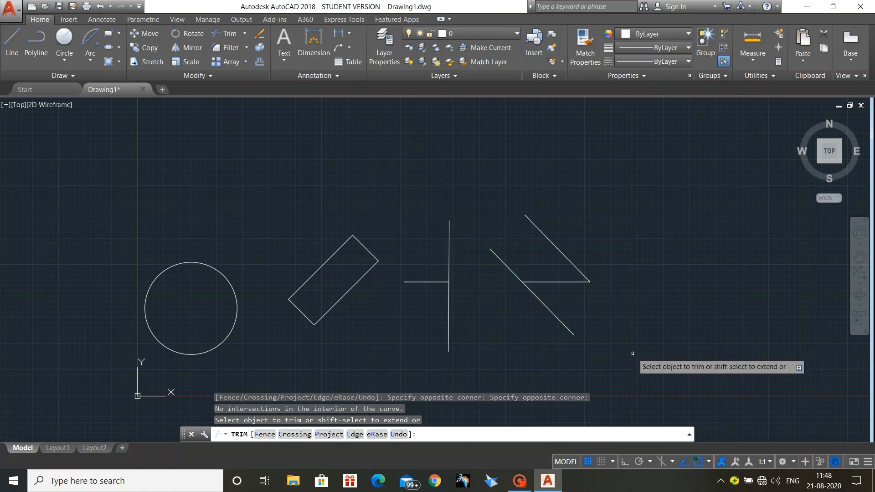
pyautogui.press('Escape')
pyautogui.press('Escape')
pyautogui.press('Escape')
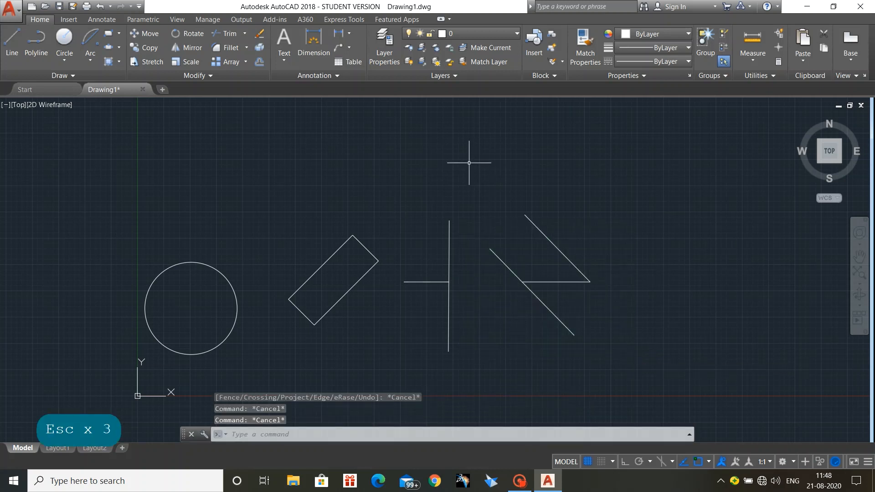
pyautogui.click(246, 39)
pyautogui.click(253, 73)
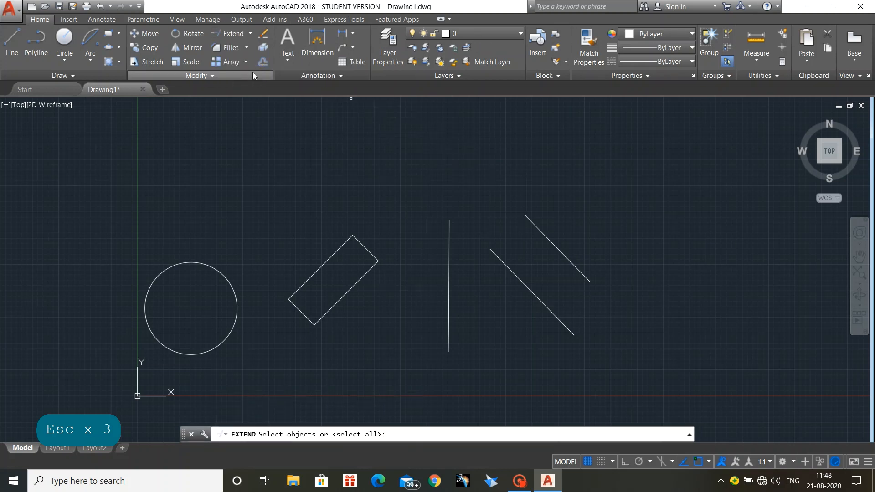
pyautogui.click(427, 283)
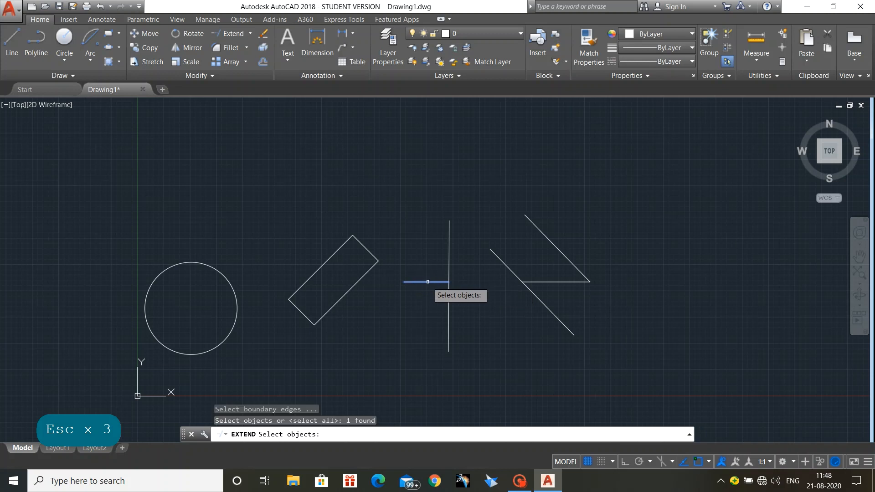
pyautogui.press('Return')
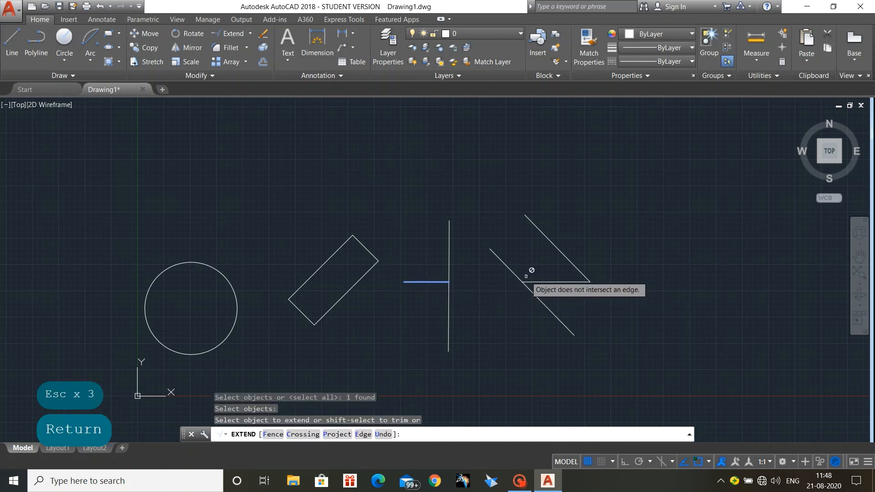
pyautogui.press('Escape')
pyautogui.press('Escape')
pyautogui.press('Escape')
pyautogui.press('Escape')
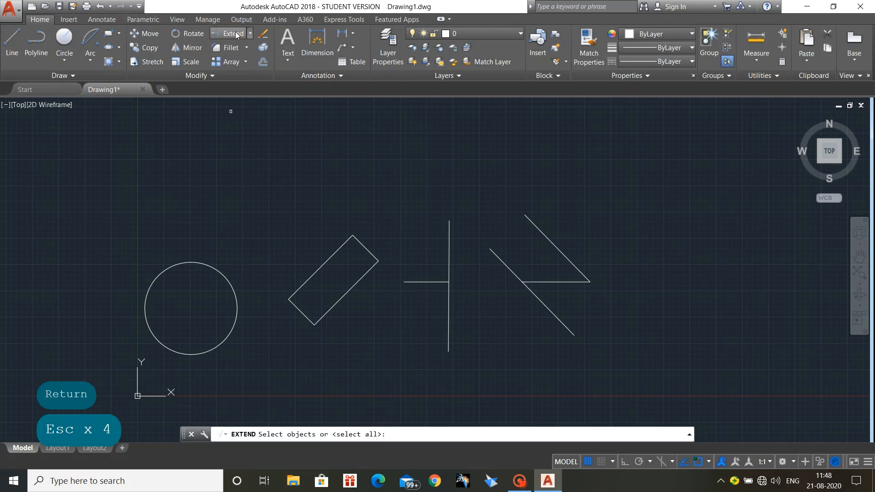
# Extend the short horizontal line to the smaller tilted rectangle and to the nearest diagonal line, using all objects as boundary edges
pyautogui.press('Return')
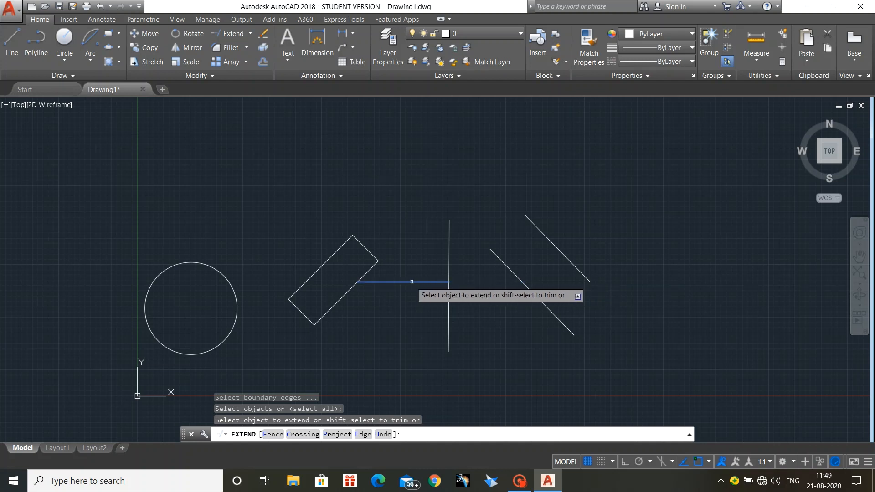
pyautogui.click(433, 282)
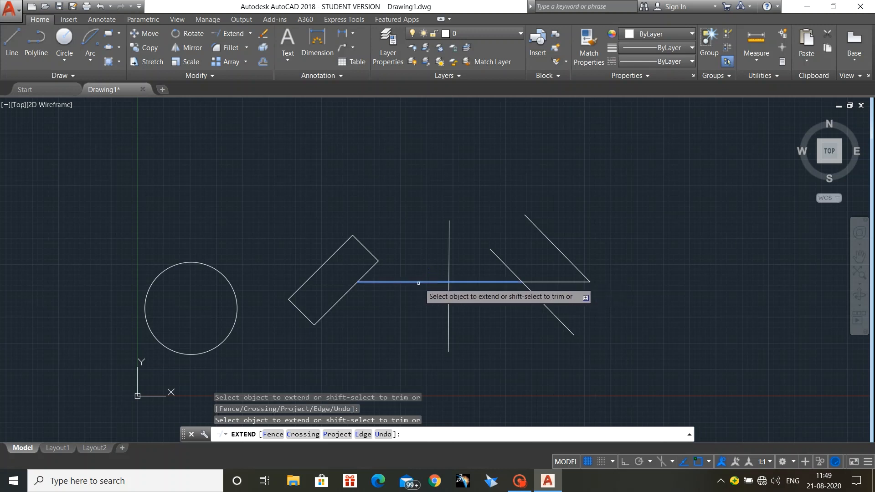
pyautogui.click(421, 282)
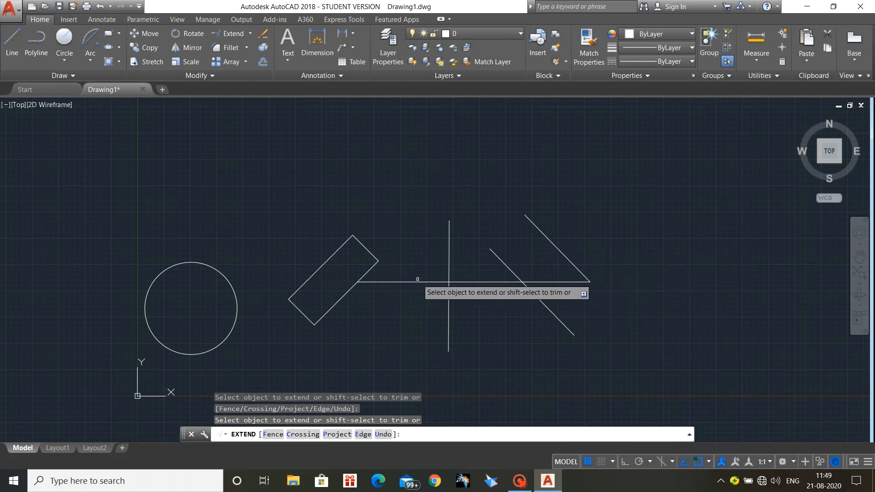
pyautogui.press('Escape')
pyautogui.press('Escape')
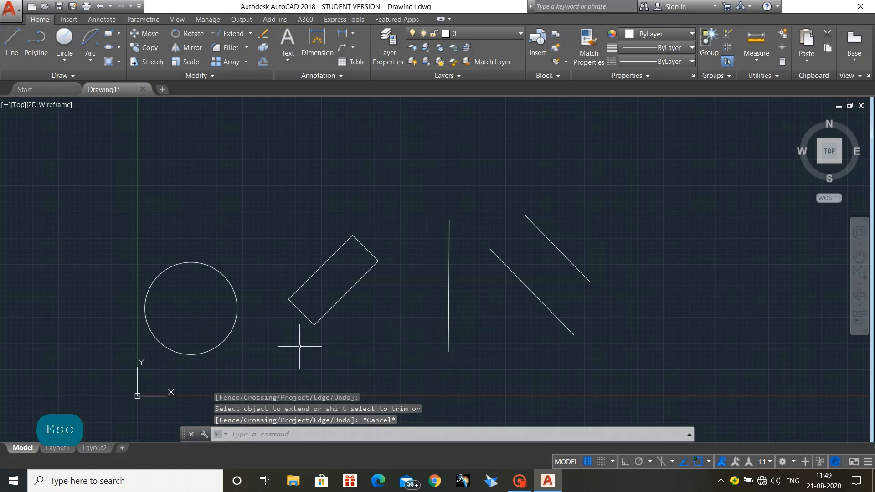
# Try to fillet the top corner of the smaller tilted rectangle by picking its two adjoining edges
pyautogui.click(247, 48)
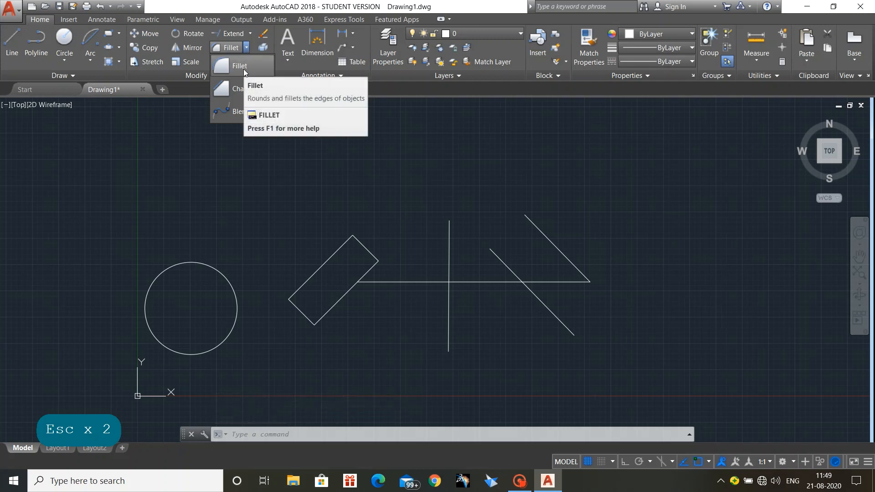
pyautogui.click(244, 69)
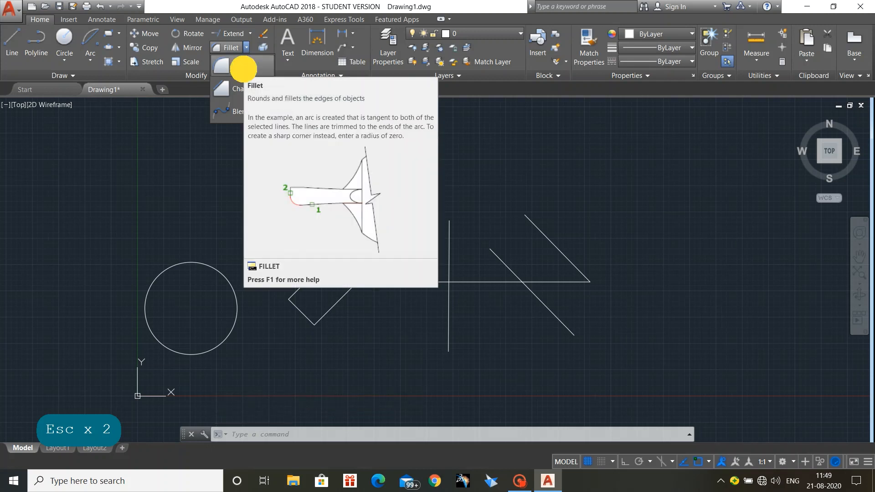
pyautogui.scroll(2, 372, 322)
pyautogui.scroll(2, 349, 255)
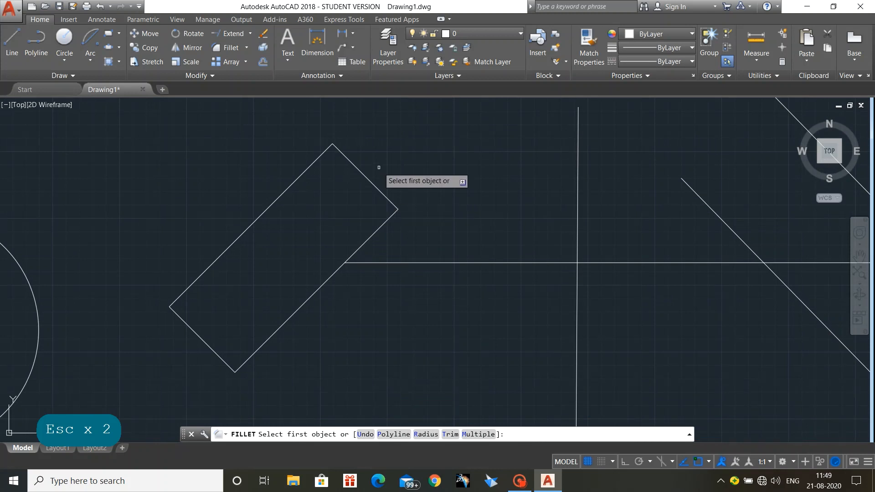
pyautogui.moveTo(381, 170); pyautogui.dragTo(381, 209, button='middle')
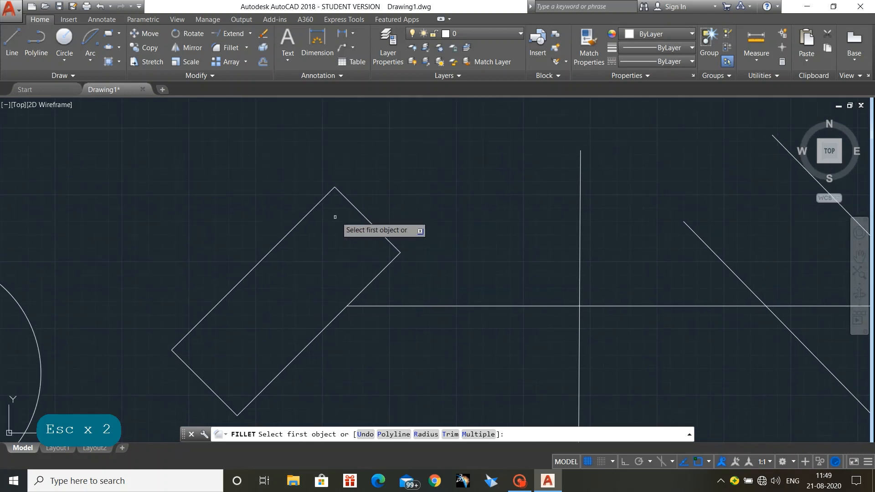
pyautogui.click(306, 212)
pyautogui.click(348, 201)
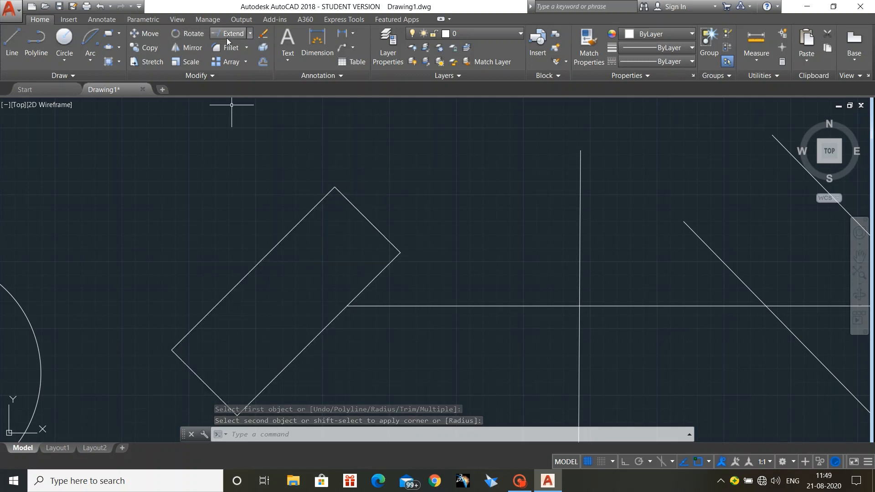
# Try the Fillet again on the smaller rectangle's top corner, picking the second edge close to the corner
pyautogui.press('Return')
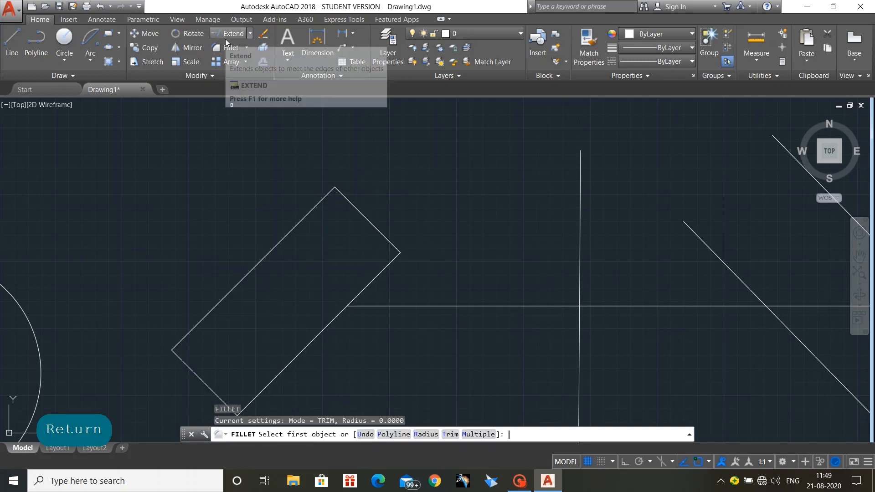
pyautogui.click(307, 216)
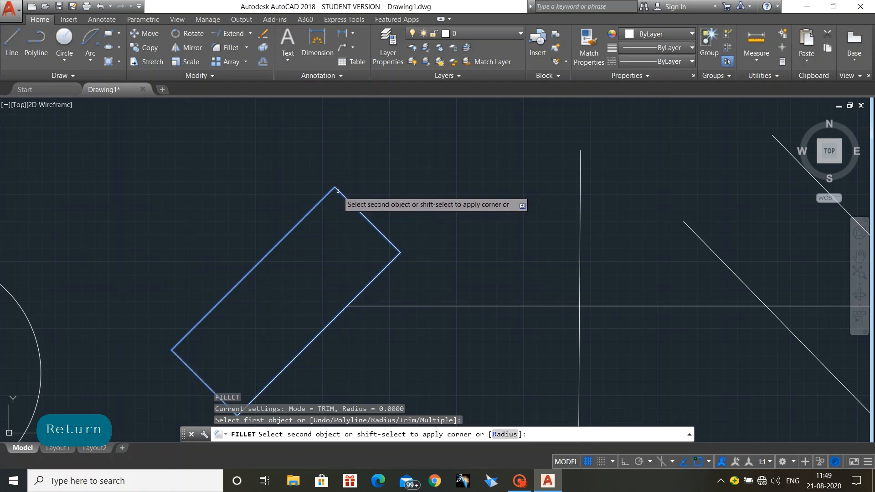
pyautogui.click(337, 190)
pyautogui.press('shift')
pyautogui.press('Escape')
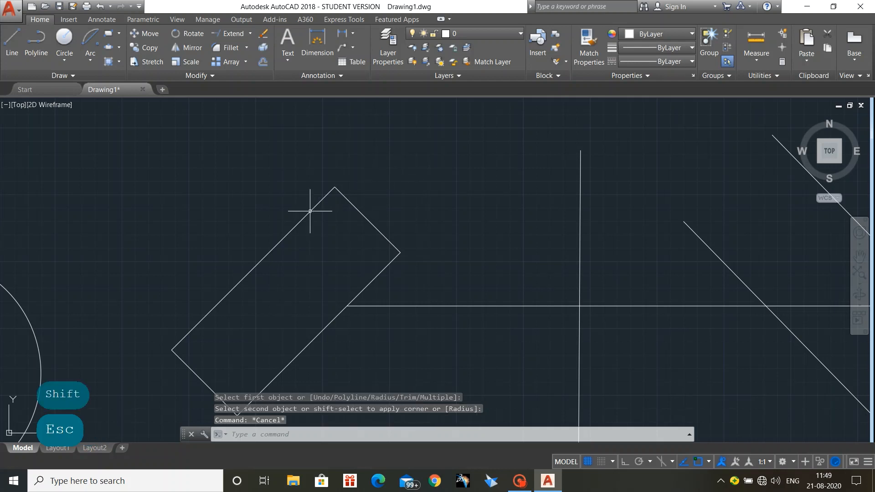
# Fillet the top corner of the smaller tilted rectangle with a radius of 200
pyautogui.press('Return')
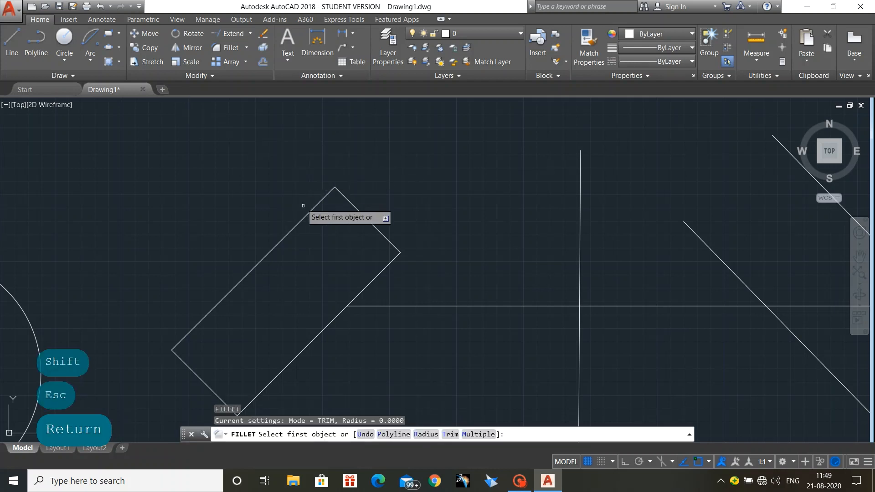
pyautogui.click(310, 211)
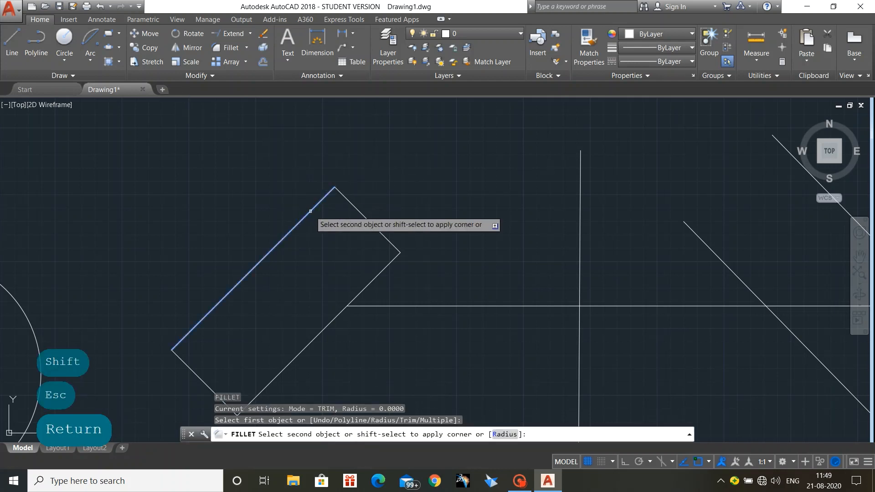
pyautogui.write('r')
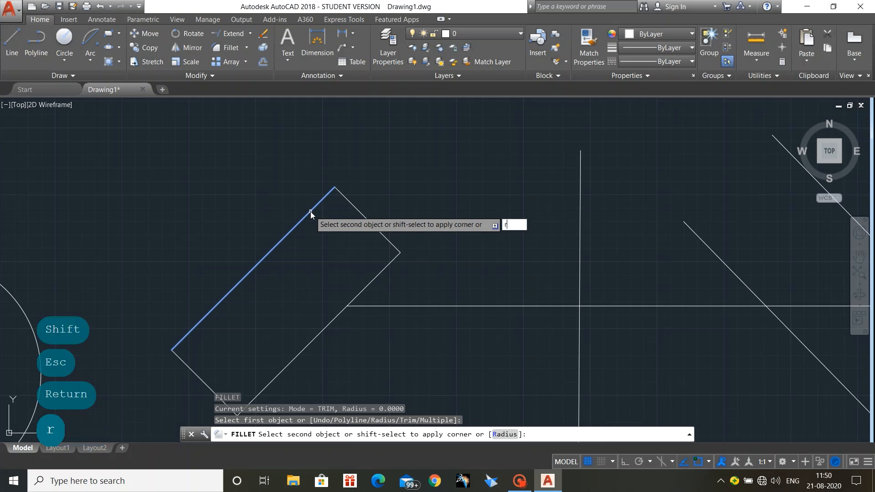
pyautogui.press('Return')
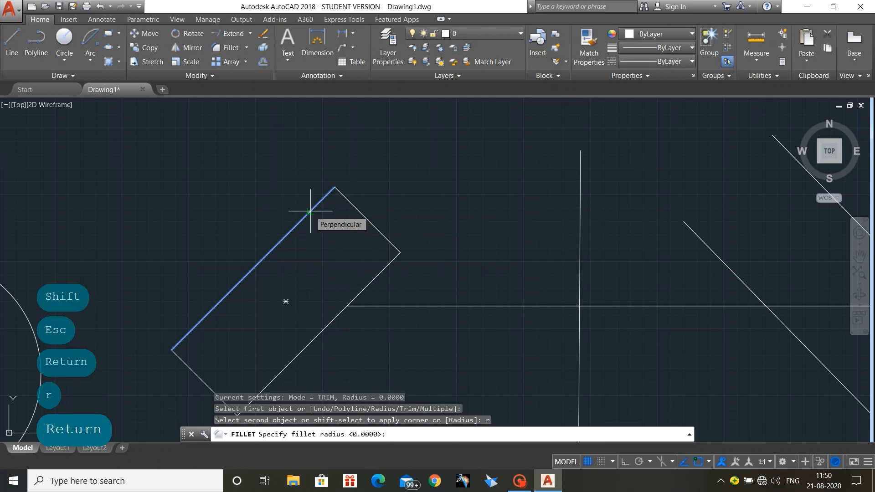
pyautogui.write('2')
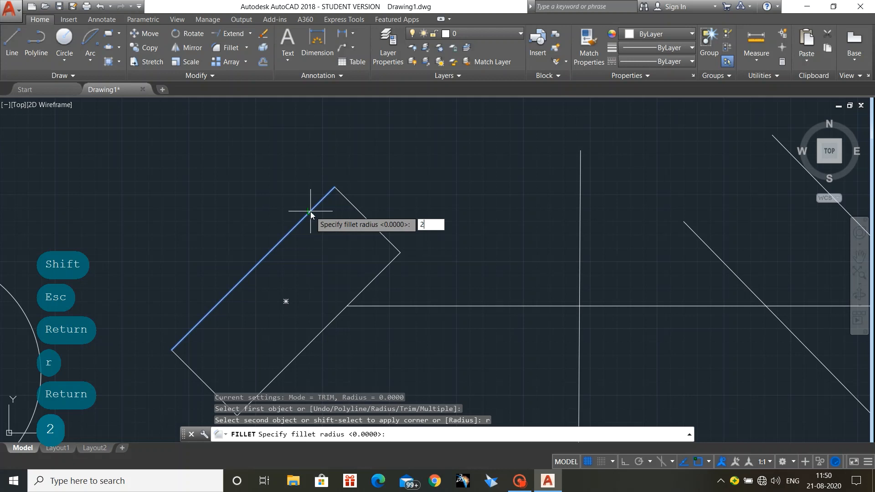
pyautogui.press('BackSpace')
pyautogui.write('200')
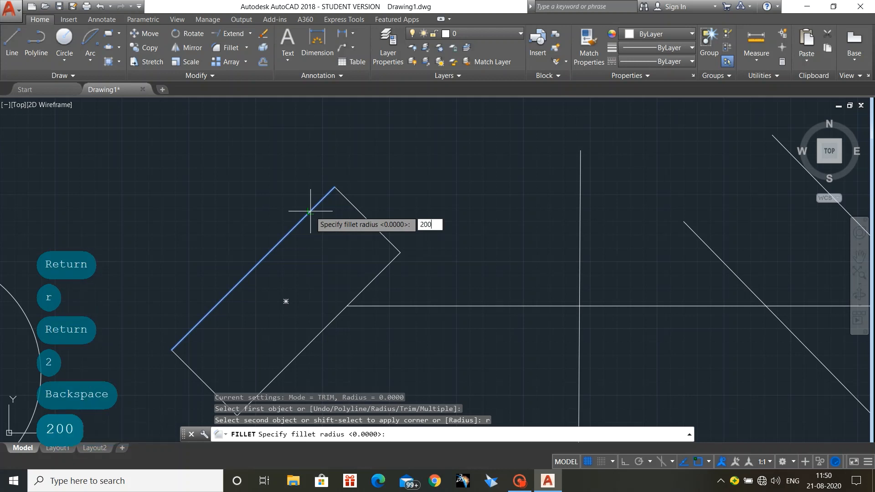
pyautogui.press('Return')
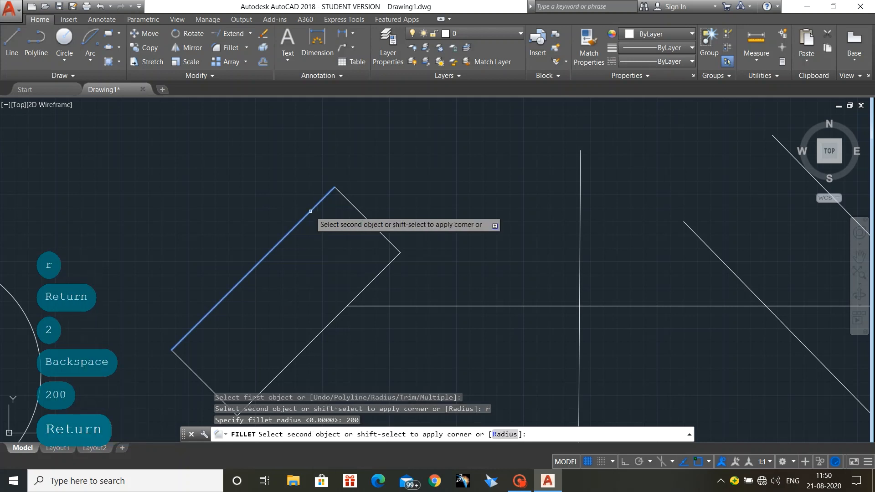
pyautogui.click(355, 207)
# Fillet the bottom corner of the smaller tilted rectangle, keeping the radius at 200
pyautogui.moveTo(400, 190); pyautogui.dragTo(385, 120, button='middle')
pyautogui.press('Return')
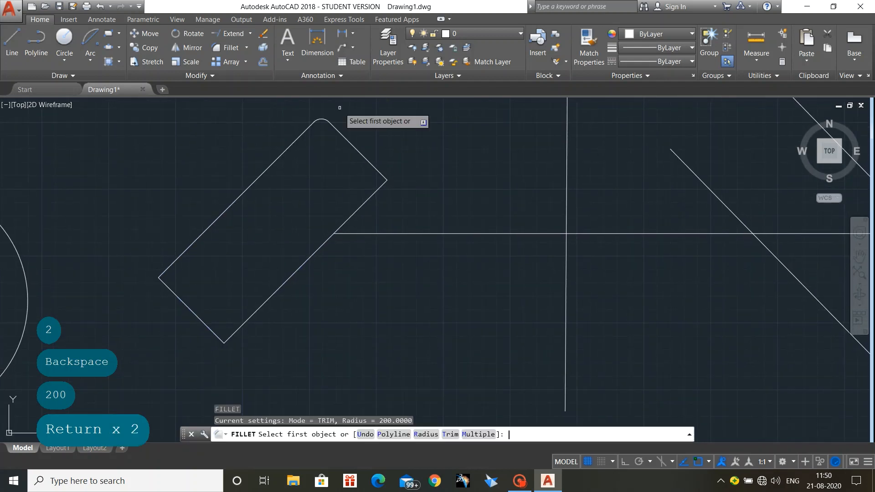
pyautogui.click(189, 308)
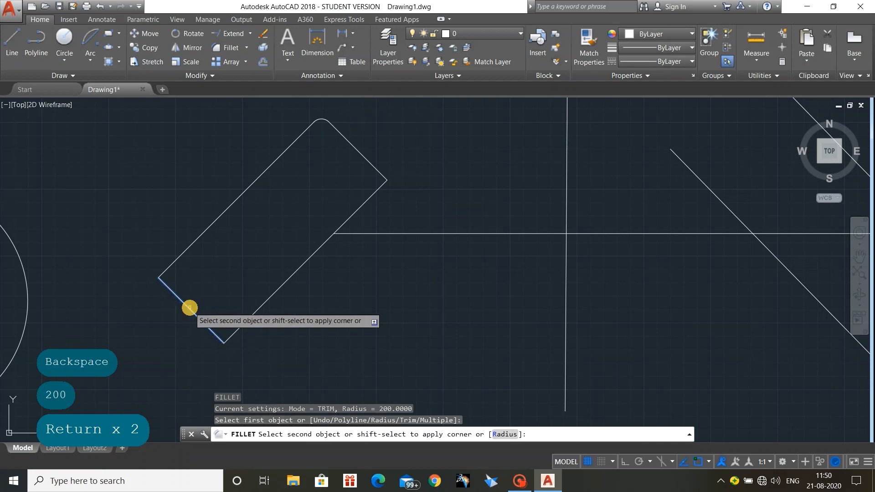
pyautogui.write('2')
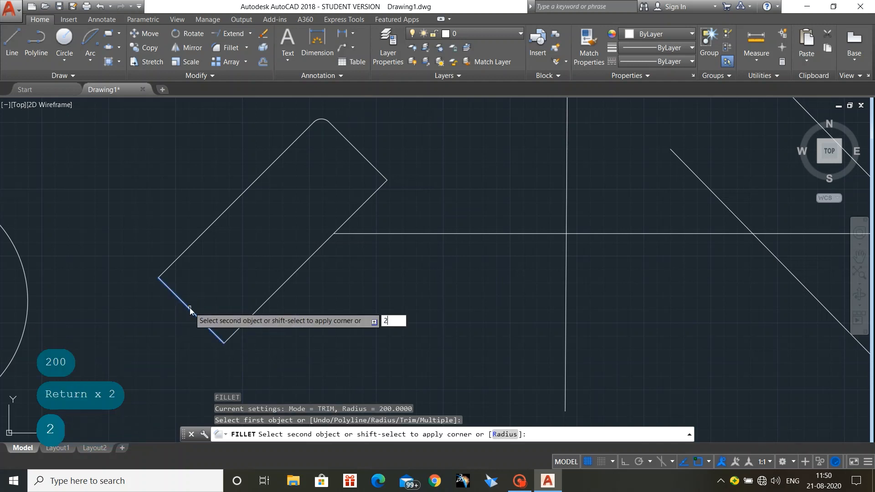
pyautogui.write('00')
pyautogui.press('Return')
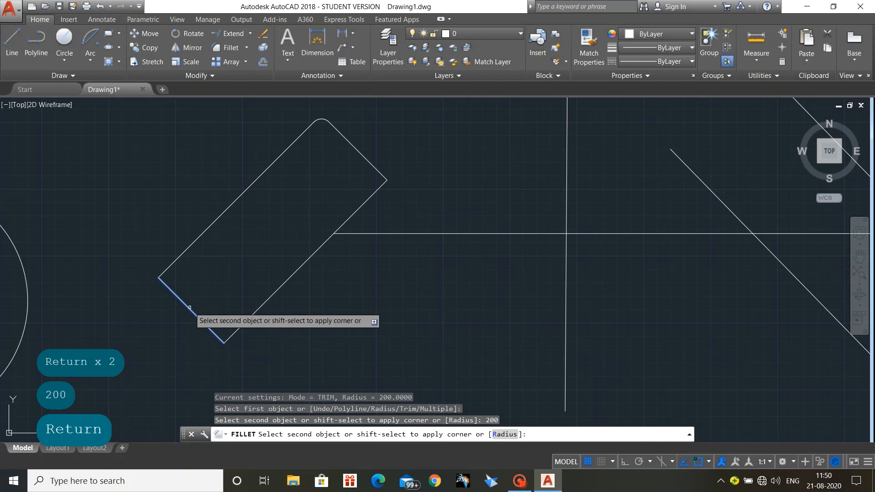
pyautogui.write('r')
pyautogui.press('Return')
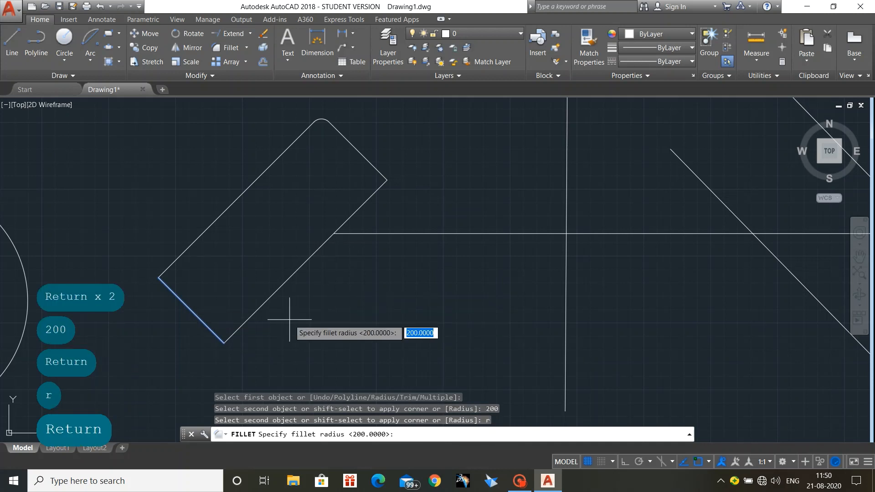
pyautogui.press('Return')
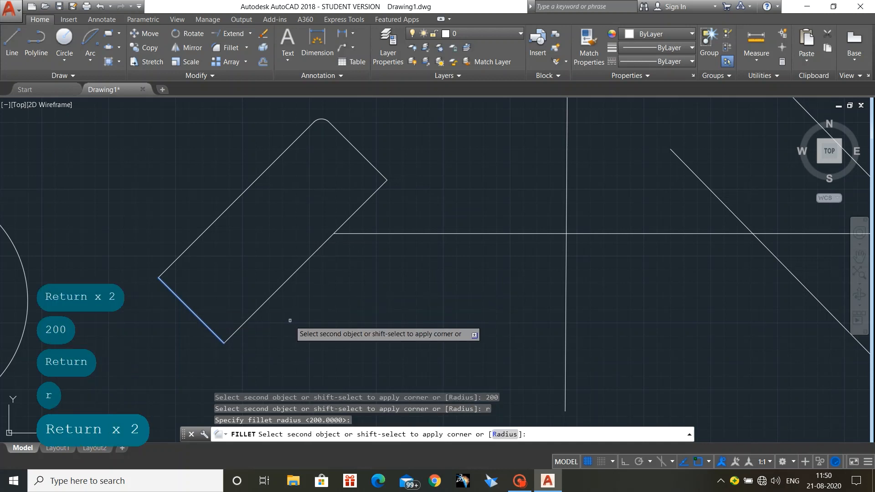
pyautogui.click(287, 289)
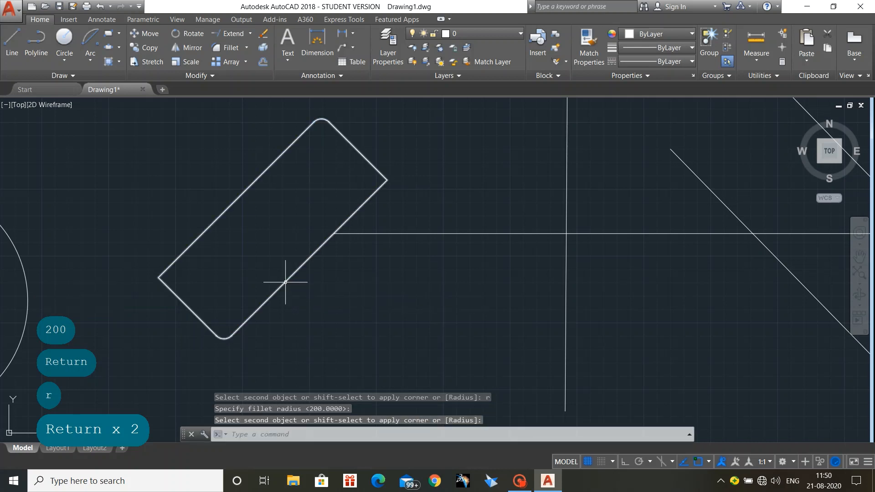
# Chamfer the right-hand corner of the smaller tilted rectangle with both chamfer distances set to 100
pyautogui.scroll(3, 195, 362)
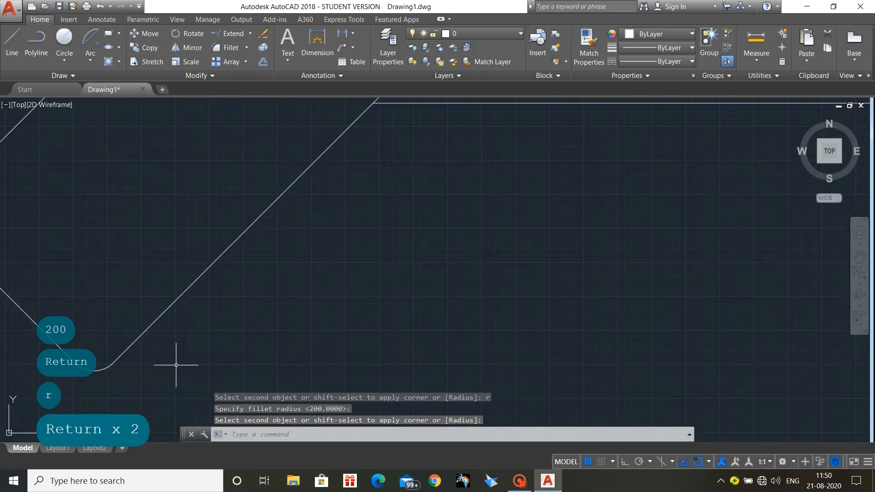
pyautogui.scroll(-3, 180, 363)
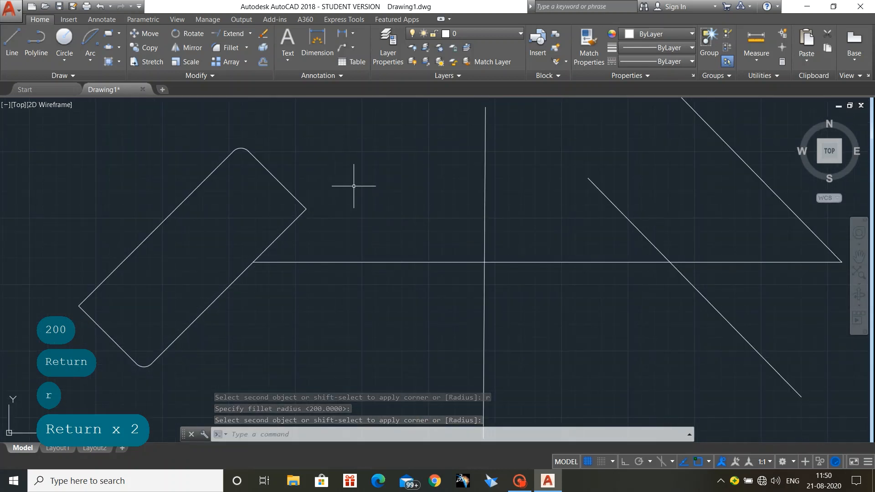
pyautogui.moveTo(356, 186); pyautogui.dragTo(388, 202, button='middle')
pyautogui.click(246, 48)
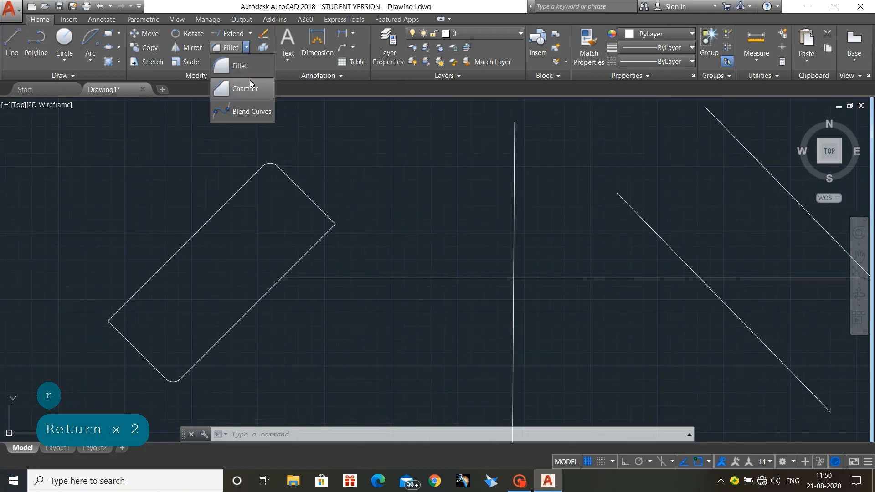
pyautogui.click(252, 89)
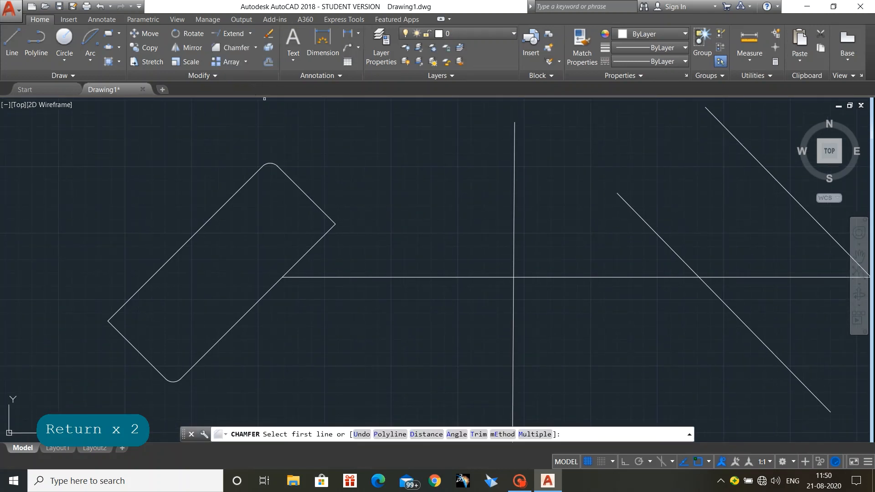
pyautogui.click(315, 204)
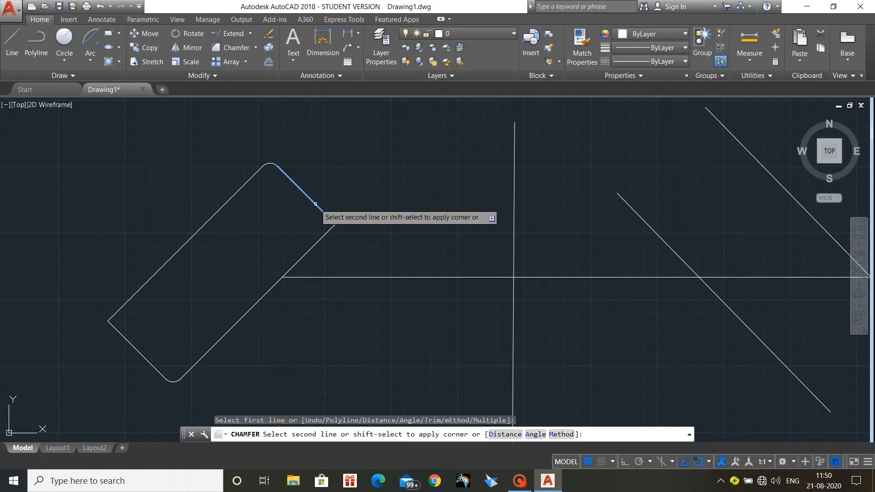
pyautogui.write('d')
pyautogui.press('Return')
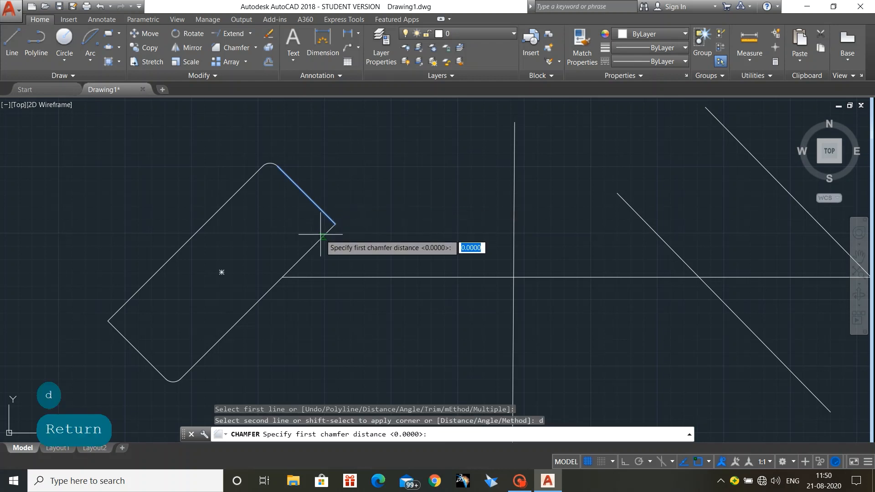
pyautogui.write('100')
pyautogui.press('Return')
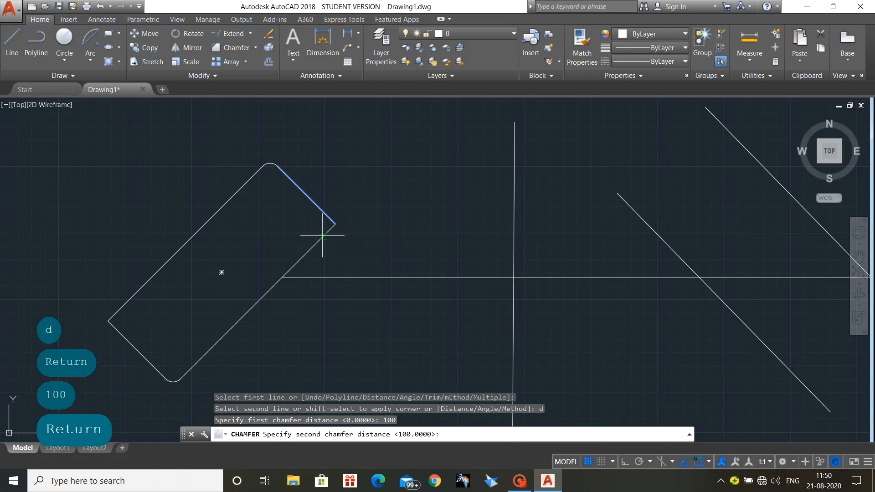
pyautogui.press('Return')
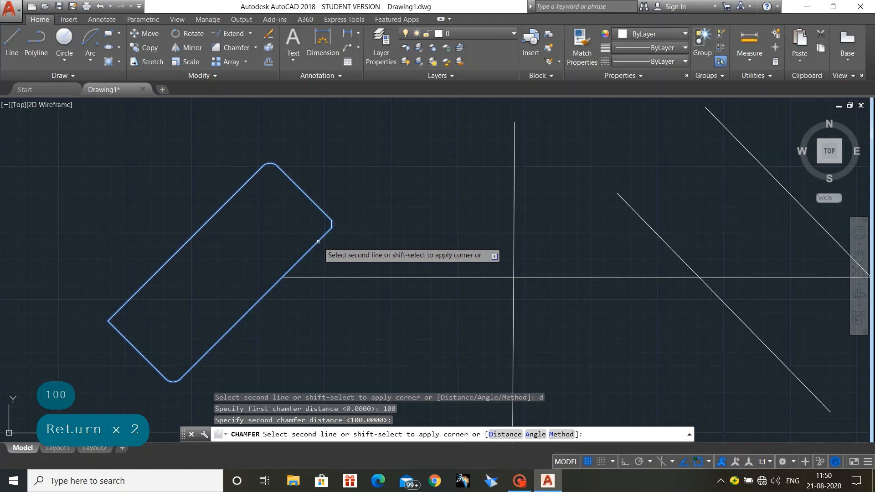
pyautogui.click(318, 241)
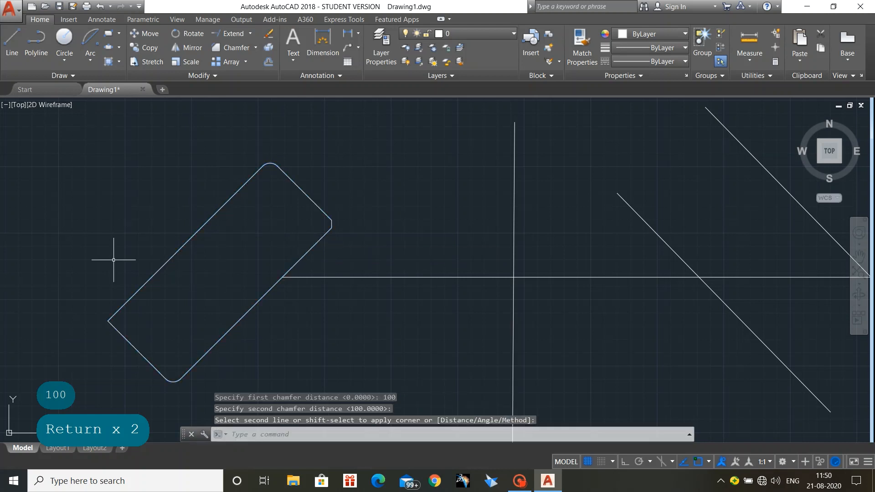
# Chamfer the remaining left-hand corner of the smaller tilted rectangle, accepting 100 for both distances
pyautogui.scroll(-3, 118, 336)
pyautogui.scroll(6, 127, 362)
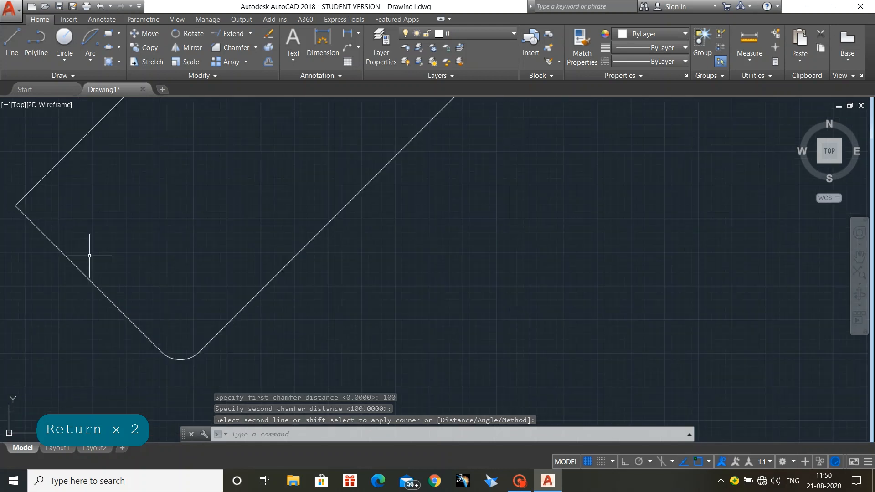
pyautogui.moveTo(132, 198)
pyautogui.mouseDown(button='middle')
pyautogui.moveTo(300, 258)
pyautogui.moveTo(316, 253)
pyautogui.mouseUp(button='middle')
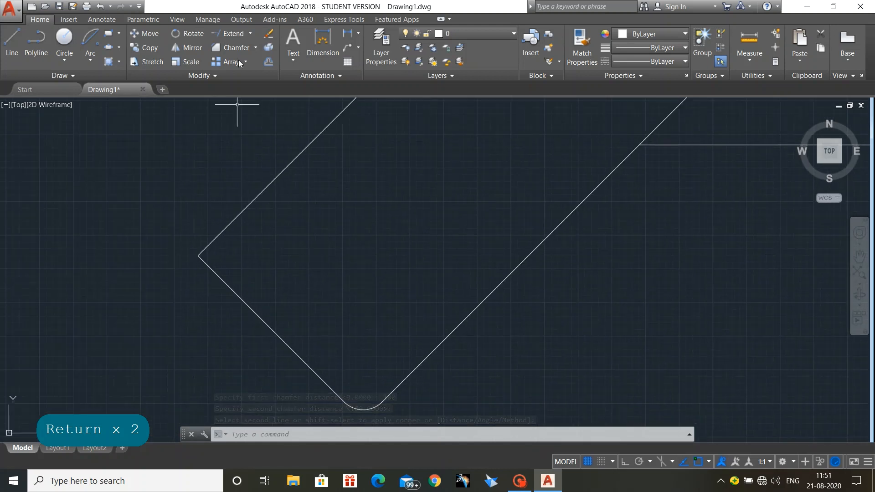
pyautogui.press('Return')
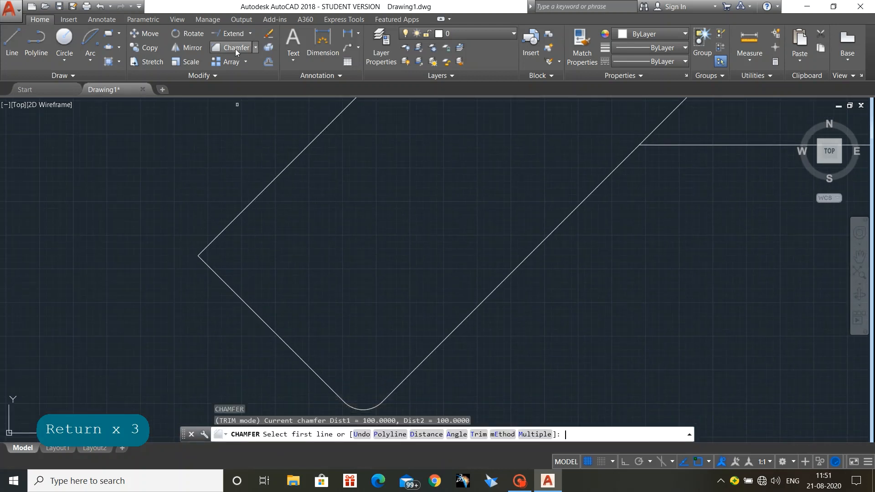
pyautogui.click(287, 166)
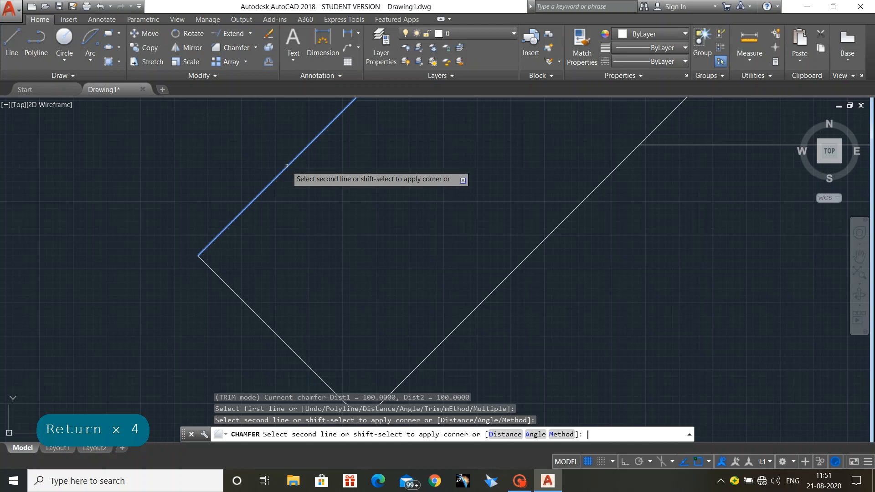
pyautogui.write('d')
pyautogui.press('Return')
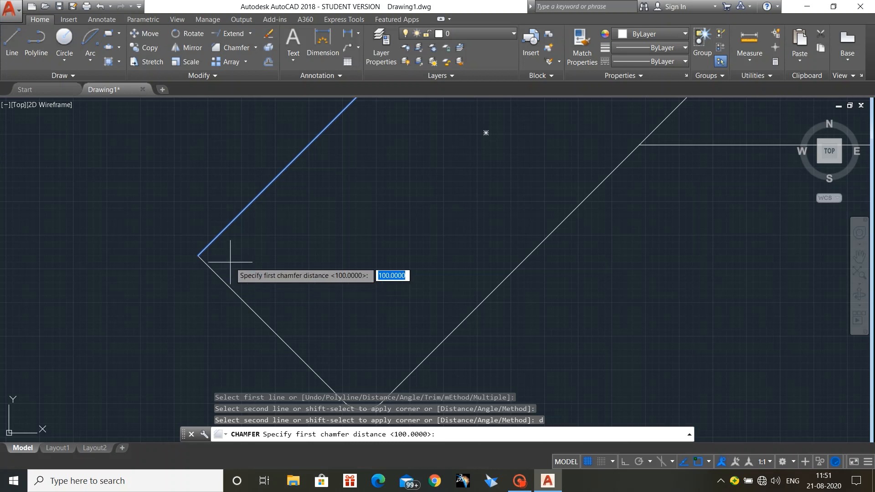
pyautogui.press('Return')
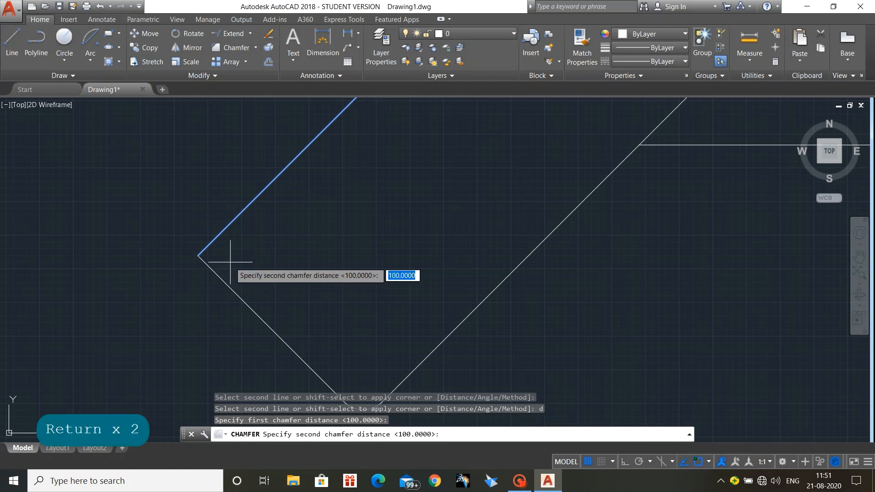
pyautogui.press('Return')
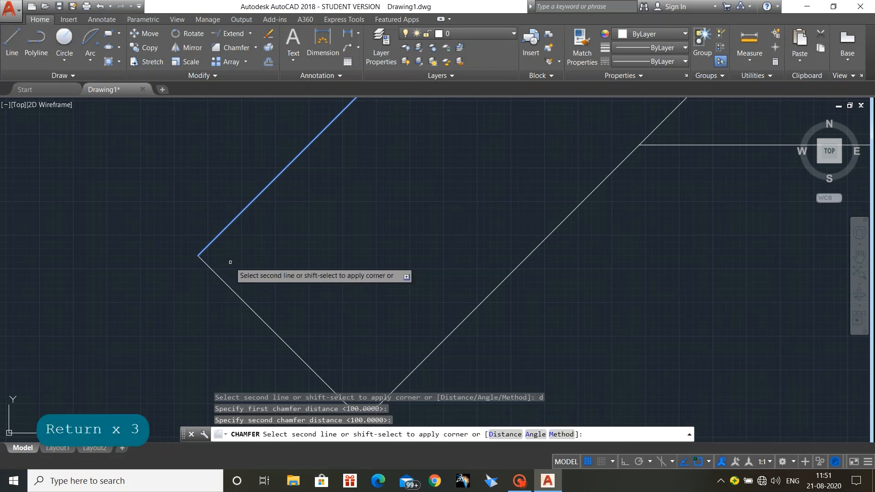
pyautogui.click(253, 313)
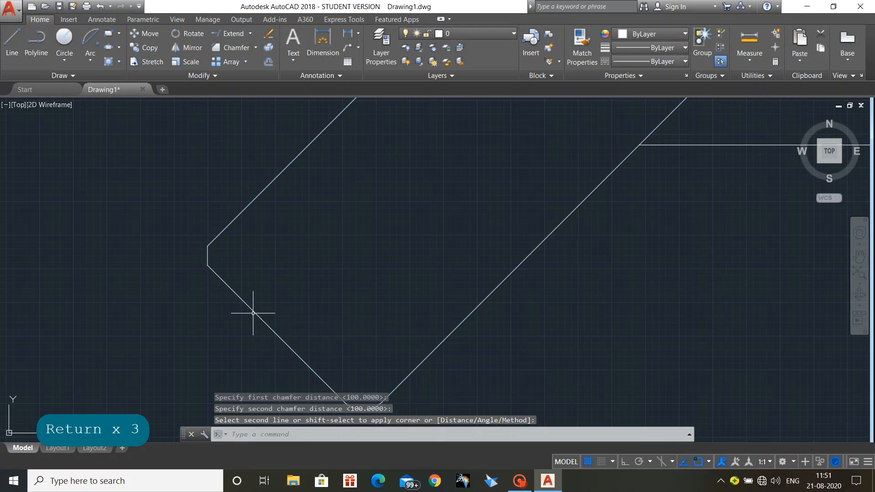
# Create an associative rectangular array of the filleted and chamfered tilted rectangle with 4 columns and 3 rows
pyautogui.scroll(4, 221, 256)
pyautogui.scroll(4, 212, 258)
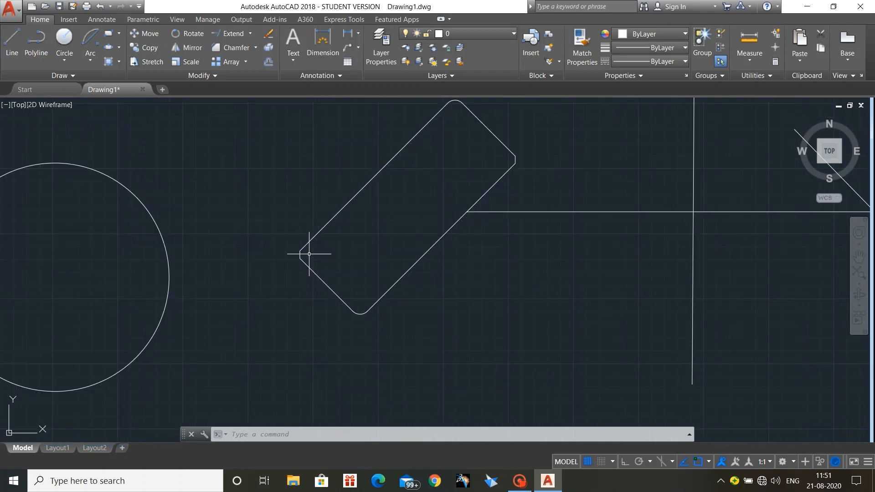
pyautogui.scroll(-2, 417, 190)
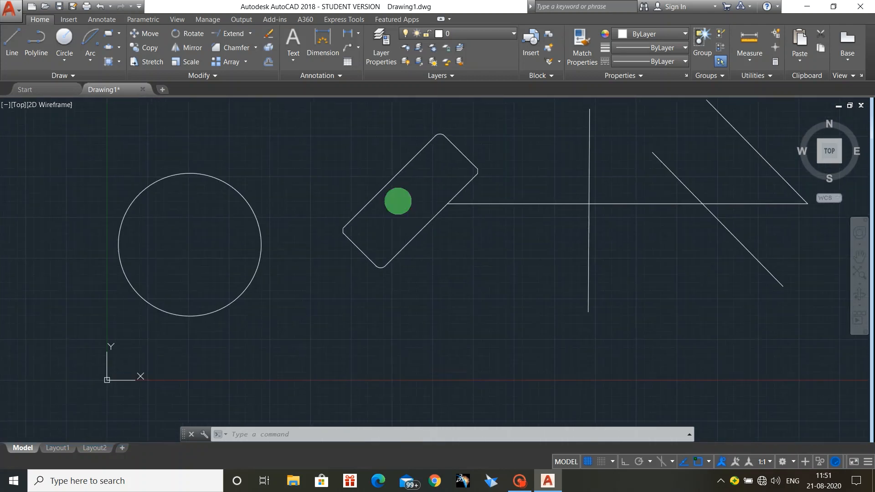
pyautogui.moveTo(398, 201); pyautogui.dragTo(283, 244, button='middle')
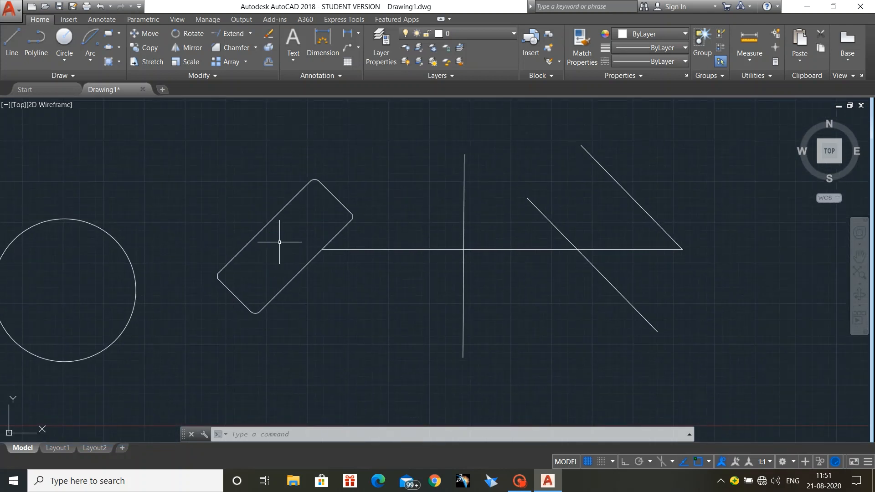
pyautogui.click(245, 62)
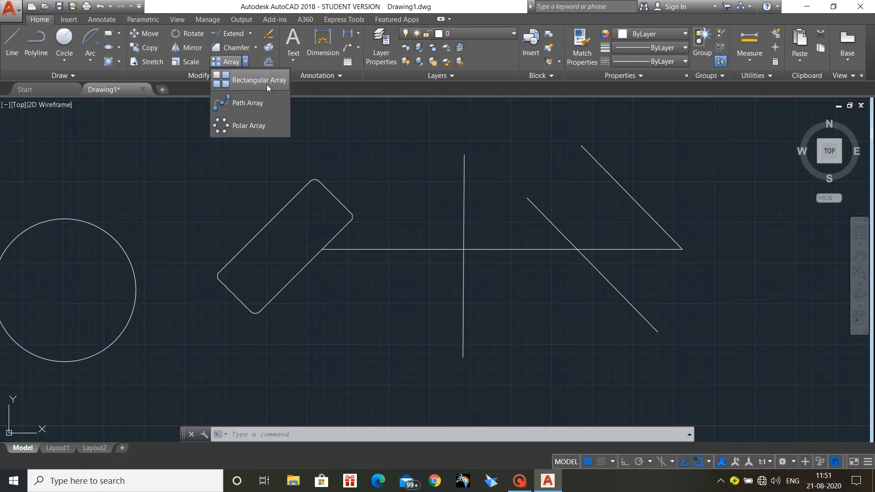
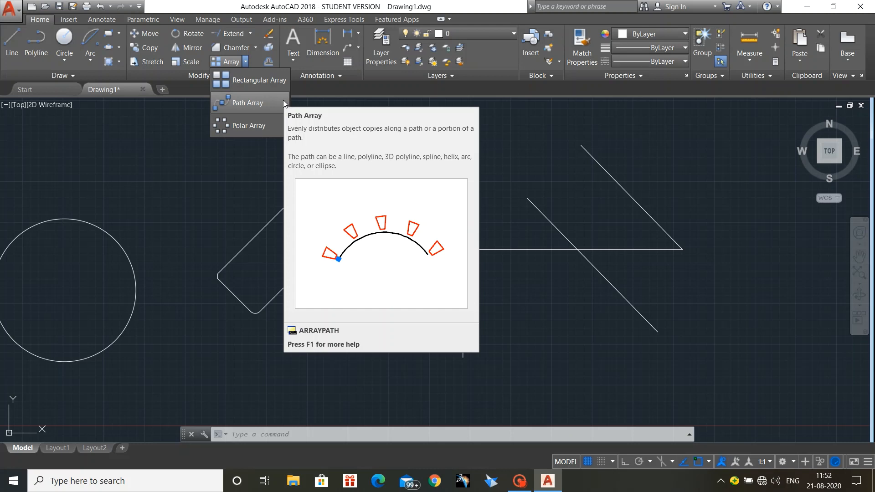
pyautogui.click(251, 80)
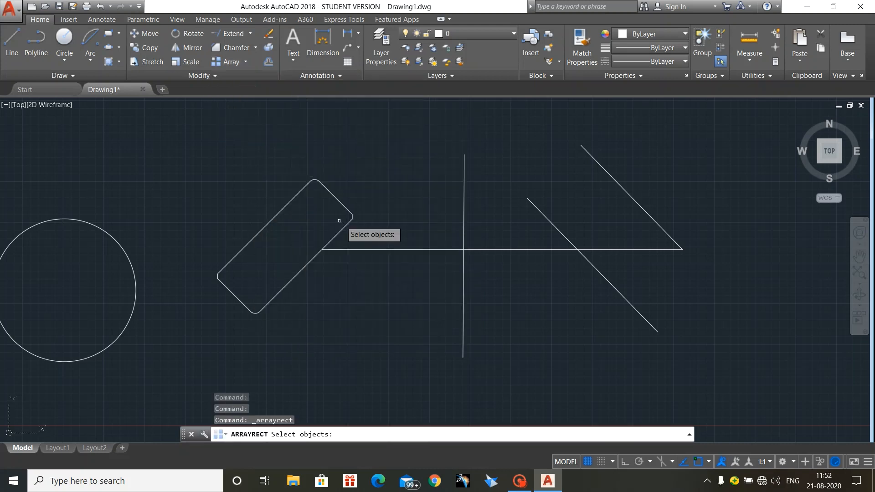
pyautogui.click(280, 212)
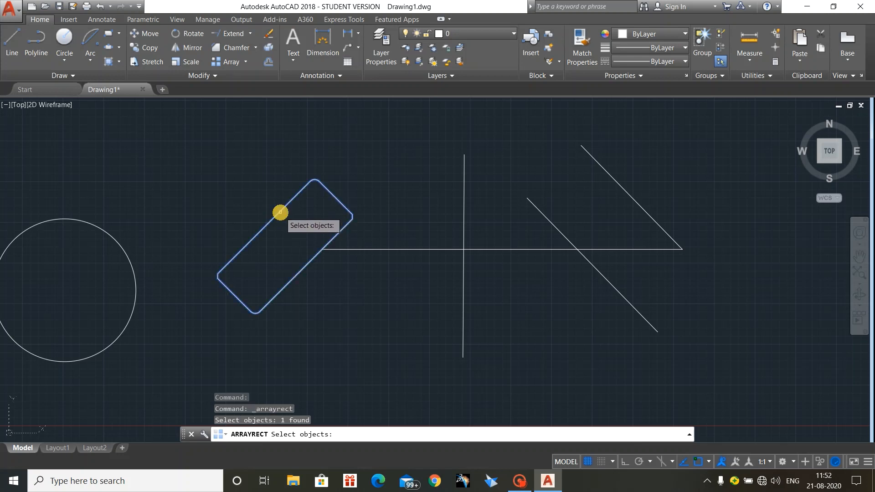
pyautogui.press('Return')
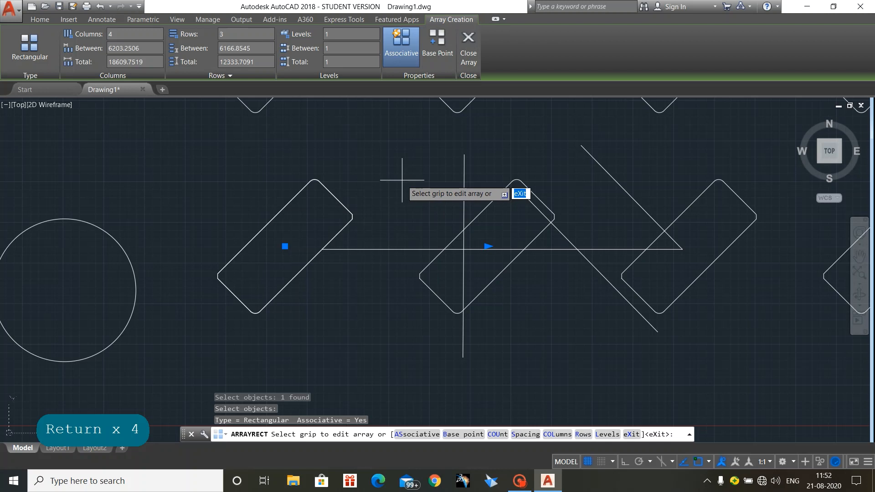
pyautogui.scroll(-5, 402, 180)
pyautogui.scroll(2, 401, 178)
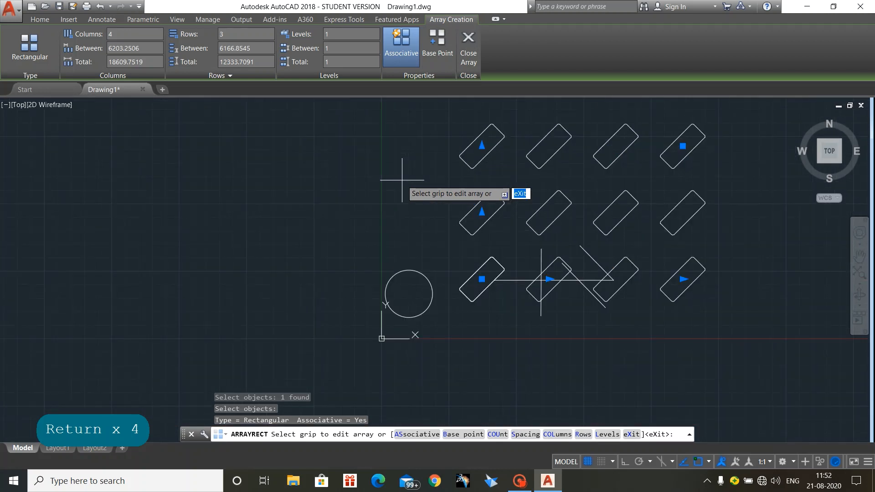
pyautogui.moveTo(400, 178); pyautogui.dragTo(244, 201, button='middle')
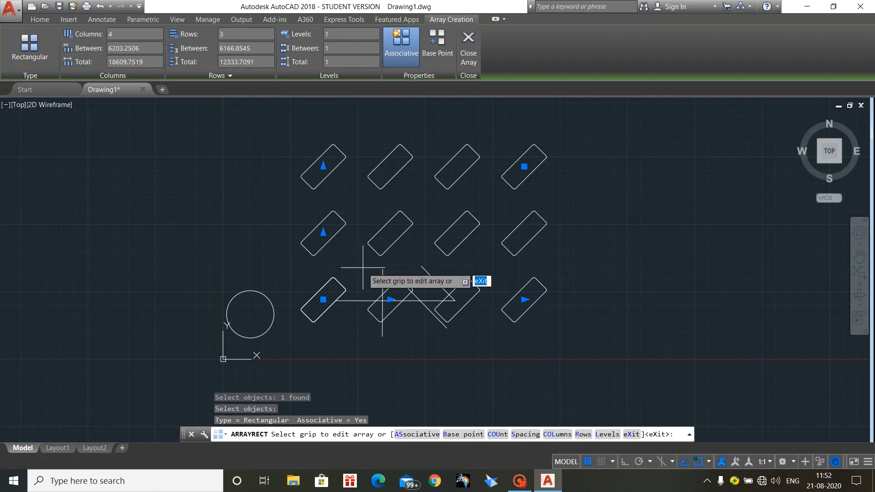
pyautogui.click(323, 300)
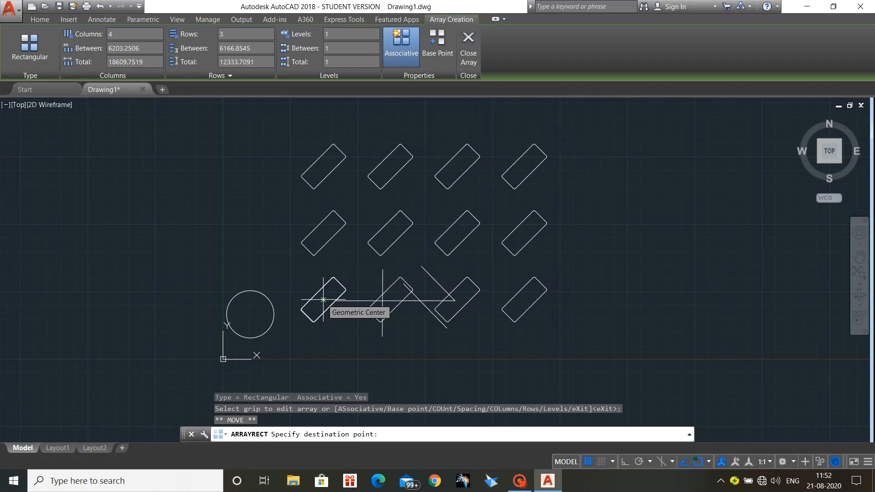
pyautogui.press('Escape')
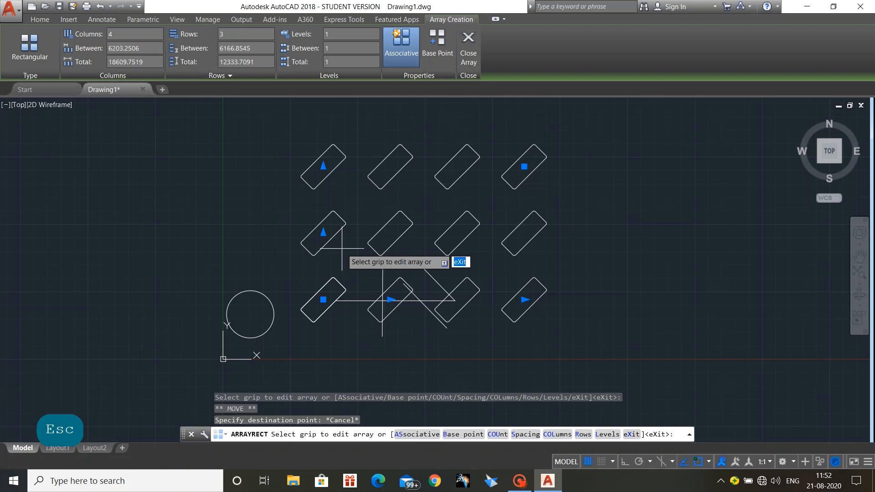
pyautogui.press('Escape')
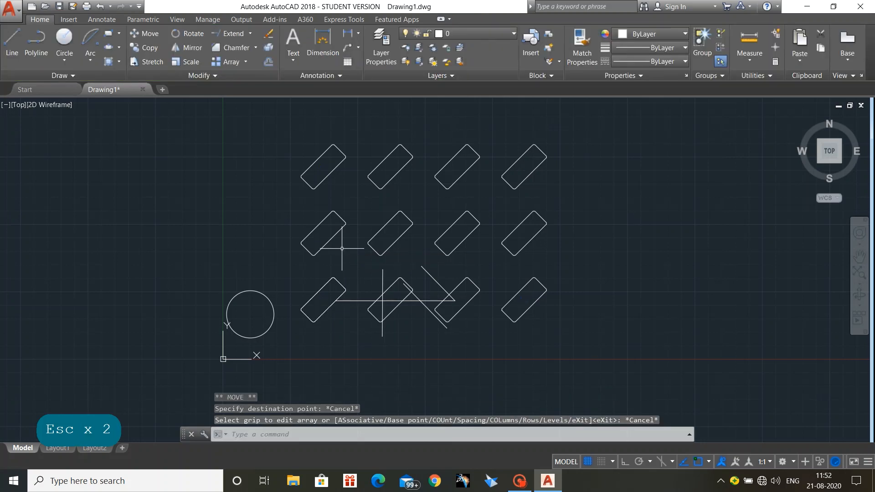
# Select the rectangular array and try changing its column spacing and row spacing with the grips
pyautogui.click(440, 248)
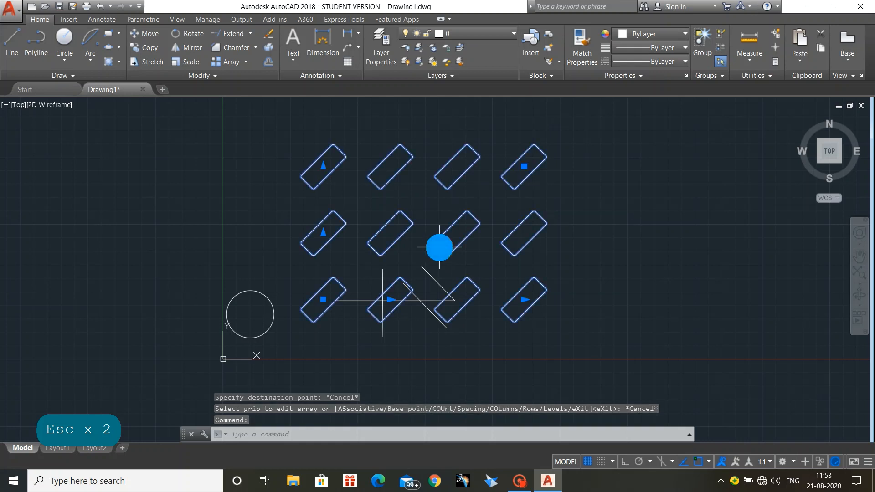
pyautogui.rightClick(441, 249)
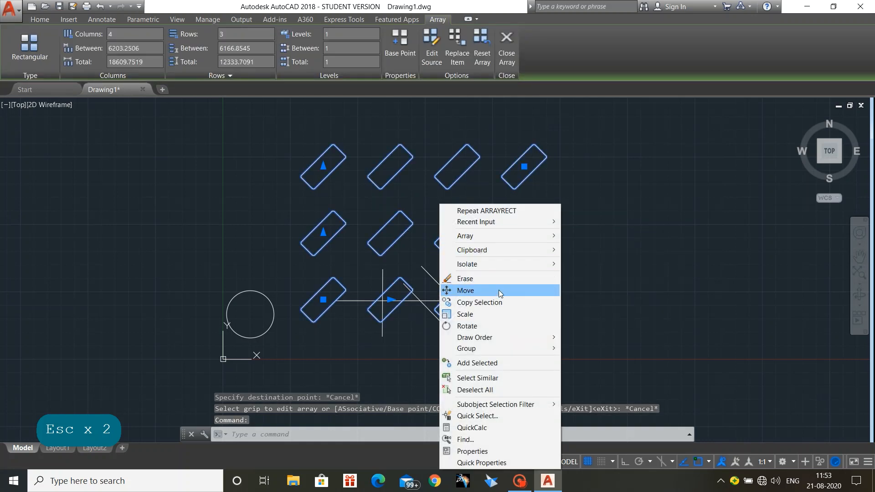
pyautogui.click(633, 348)
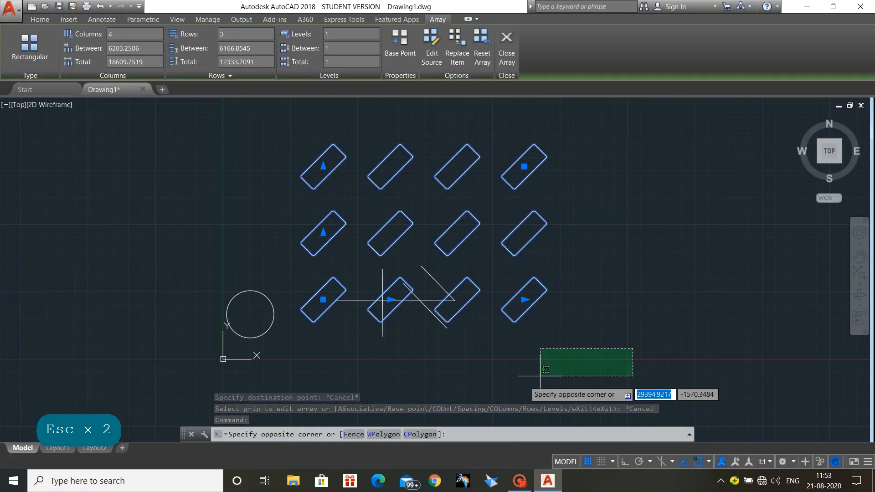
pyautogui.click(414, 379)
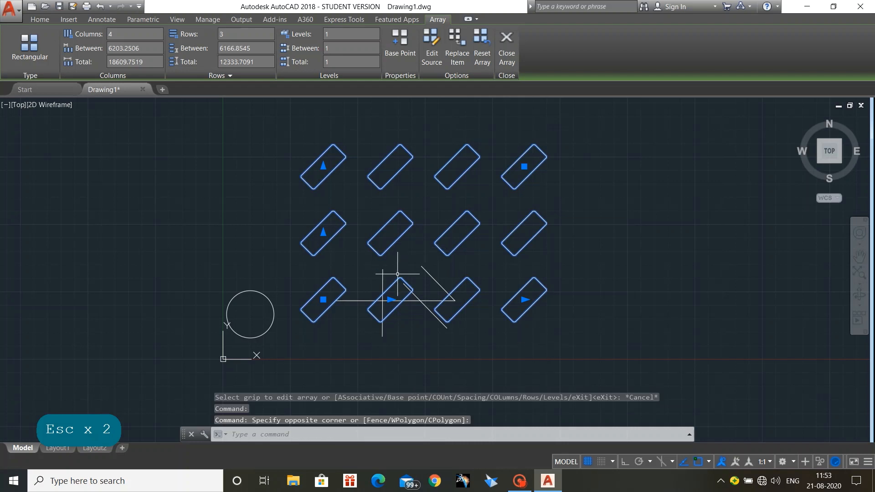
pyautogui.click(390, 300)
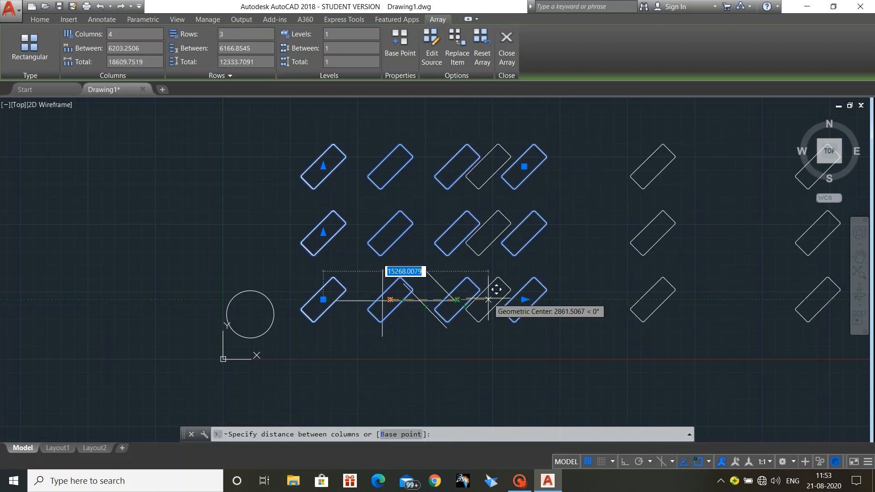
pyautogui.press('Escape')
pyautogui.press('Escape')
pyautogui.press('Escape')
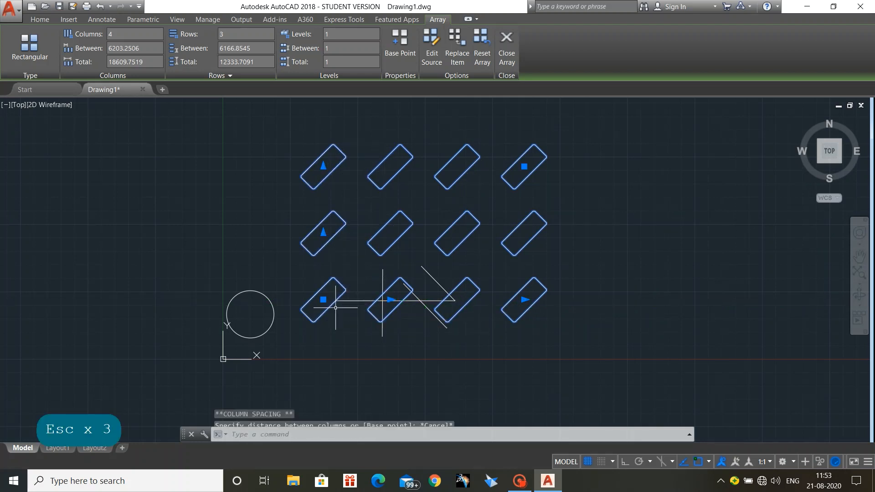
pyautogui.click(323, 233)
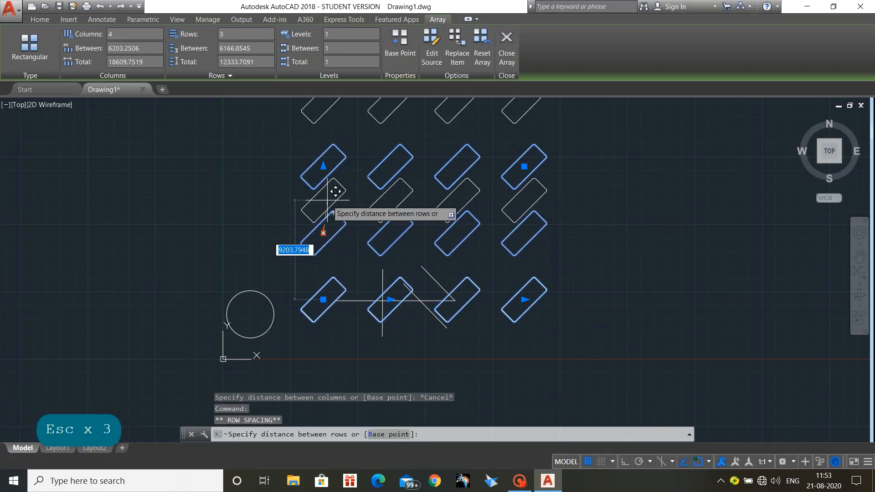
pyautogui.press('Escape')
# Set the rectangular array to 5 rows and 10 columns, then deselect it
pyautogui.click(323, 165)
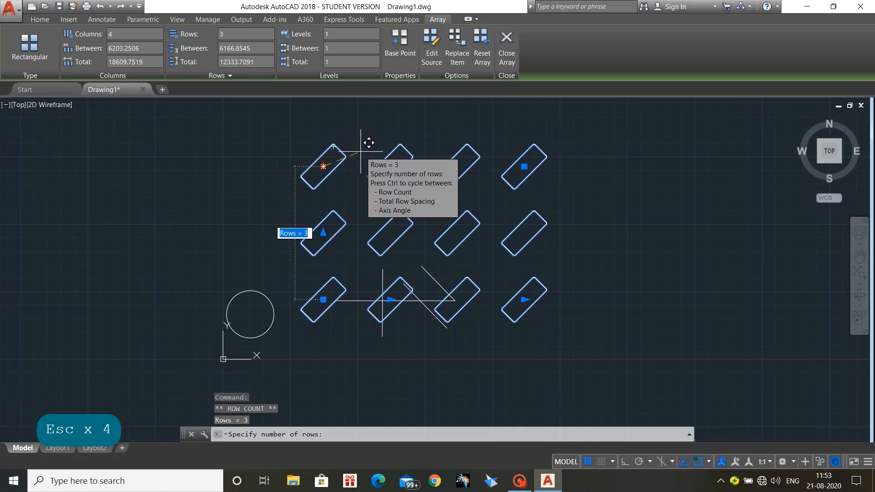
pyautogui.write('5')
pyautogui.press('Return')
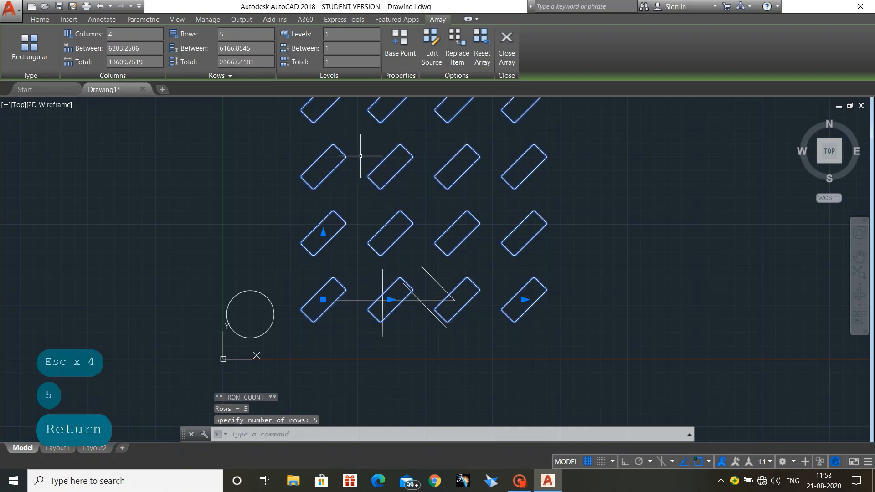
pyautogui.click(524, 299)
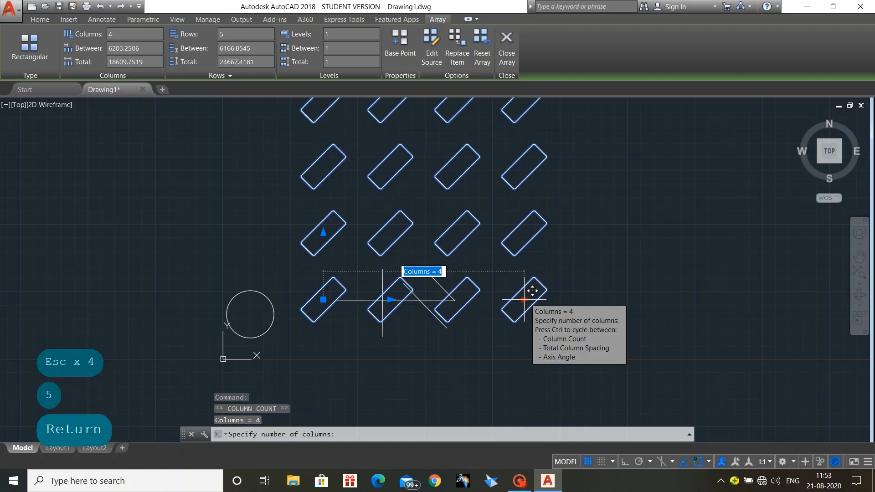
pyautogui.write('10')
pyautogui.press('Return')
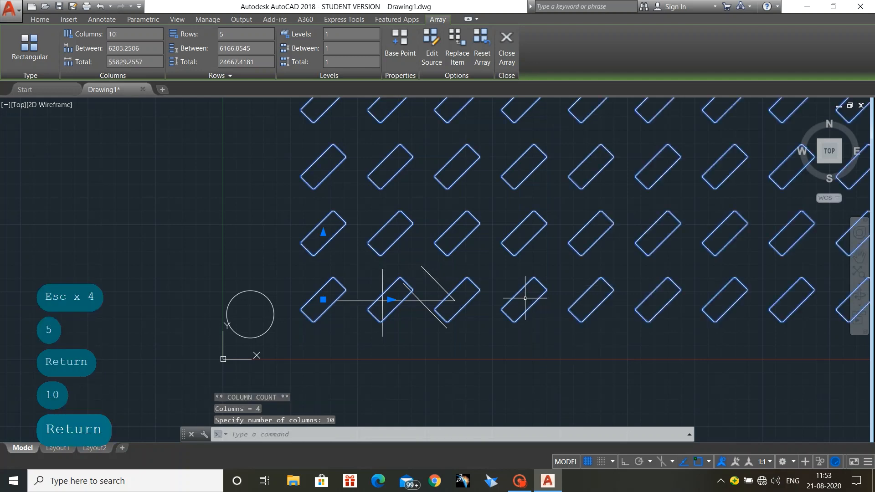
pyautogui.scroll(-4, 525, 299)
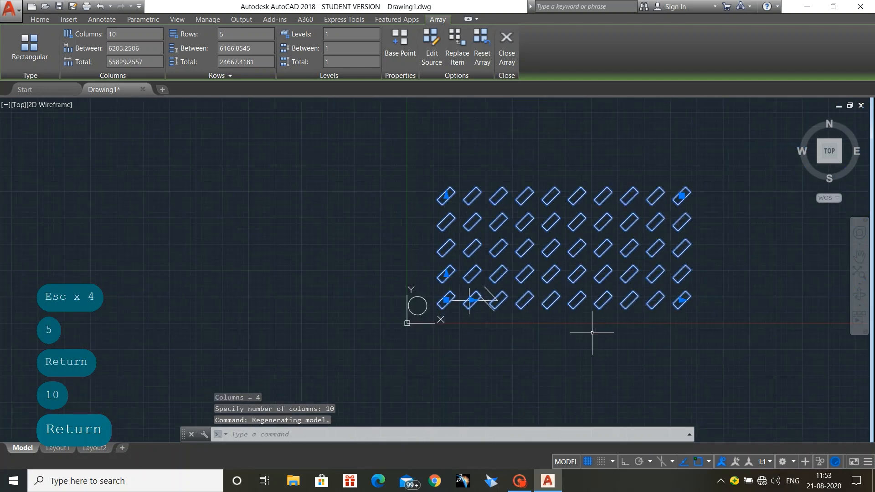
pyautogui.moveTo(586, 332); pyautogui.dragTo(400, 332, button='middle')
pyautogui.click(600, 191)
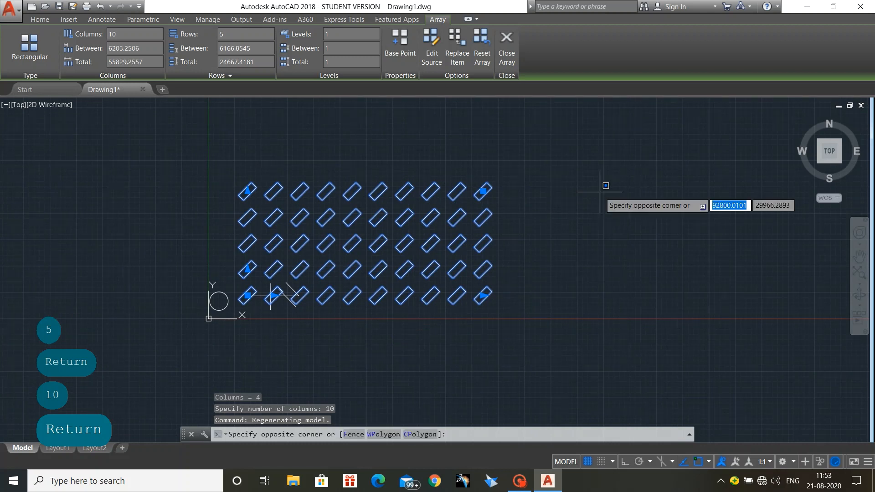
pyautogui.press('Escape')
pyautogui.press('Escape')
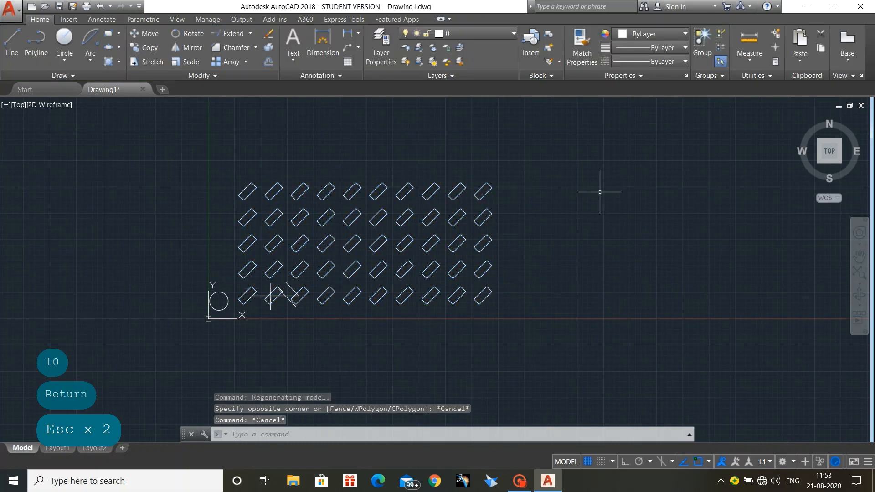
# Undo the row and column count edits and the rectangular array itself, leaving the single tilted rectangle
pyautogui.scroll(2, 560, 243)
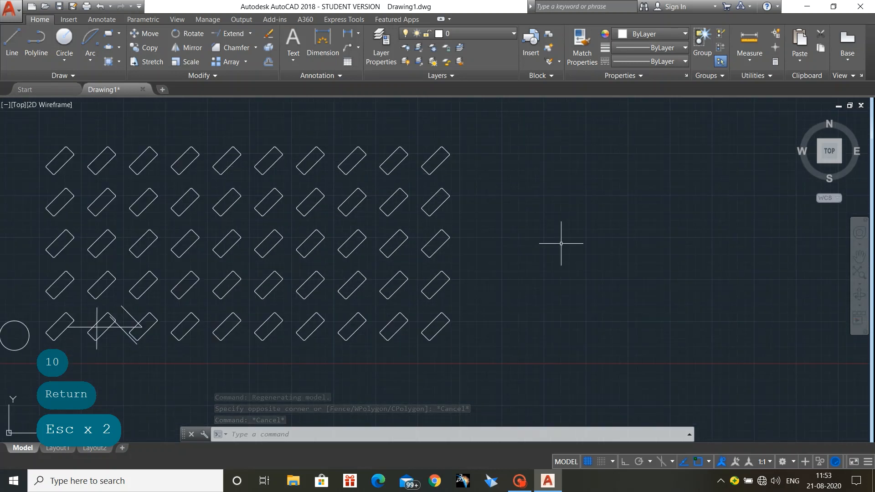
pyautogui.hotkey('ctrl', 'z')
pyautogui.hotkey('ctrl', 'z')
pyautogui.hotkey('ctrl', 'z')
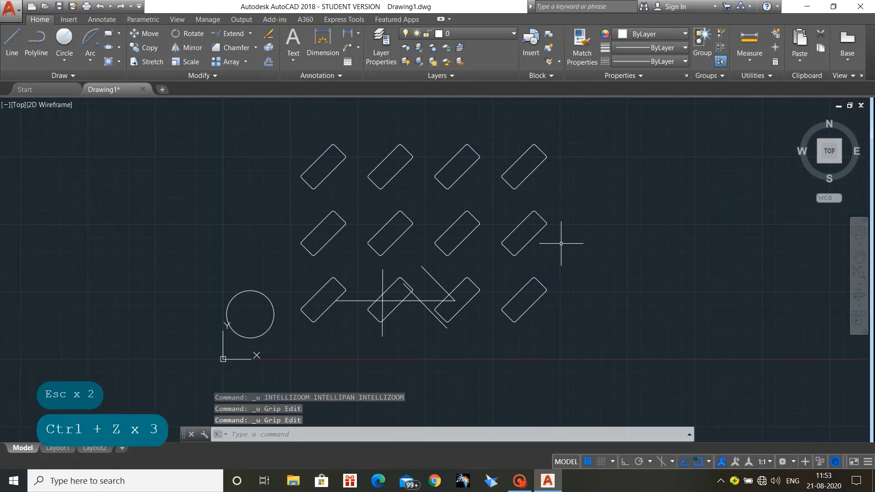
pyautogui.hotkey('ctrl', 'z')
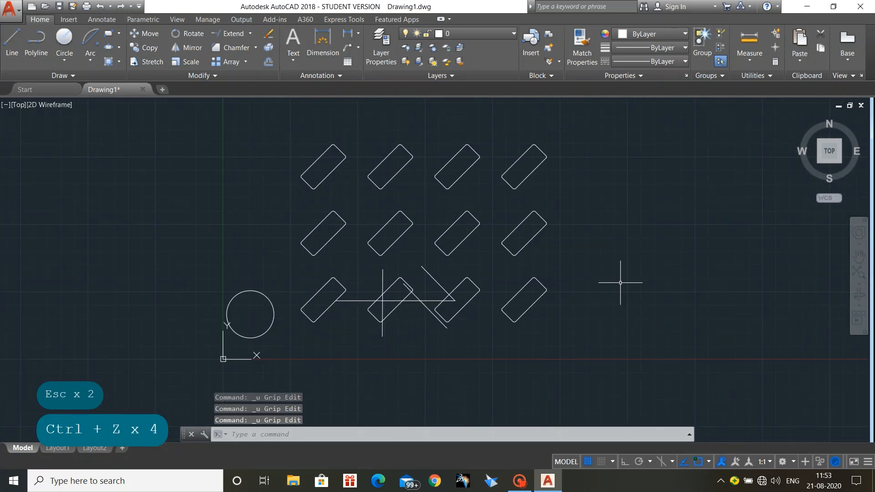
pyautogui.hotkey('ctrl', 'z')
pyautogui.scroll(-2, 620, 282)
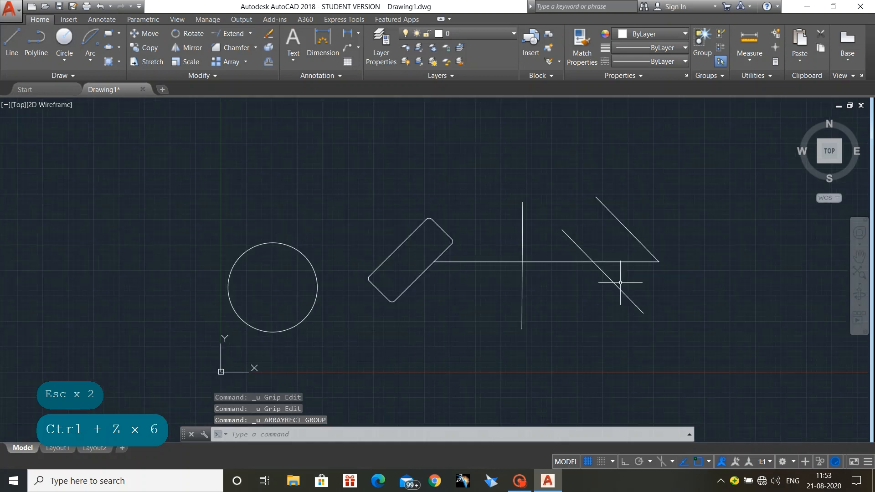
# Erase all the loose horizontal, vertical and slanted lines beside the tilted rectangle
pyautogui.click(397, 149)
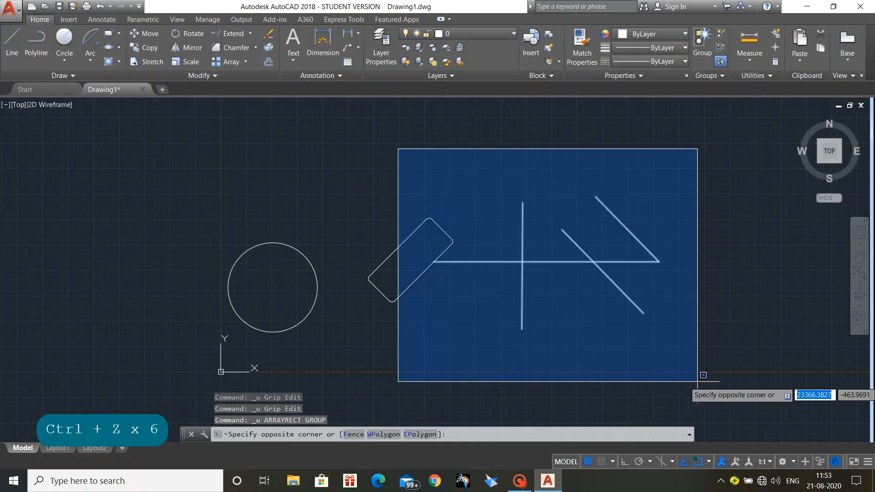
pyautogui.click(697, 381)
pyautogui.press('Delete')
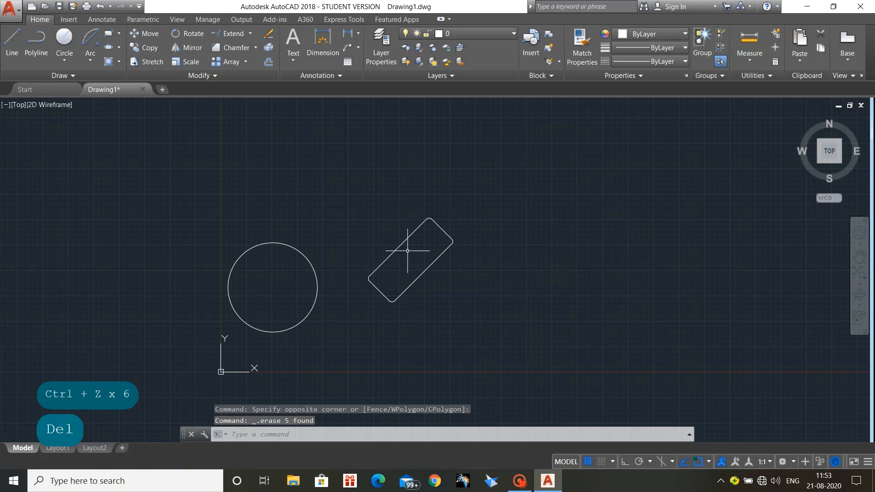
# Create a polar array of the tilted rectangle around its lowest corner, keeping 6 items over a 360-degree fill
pyautogui.click(246, 62)
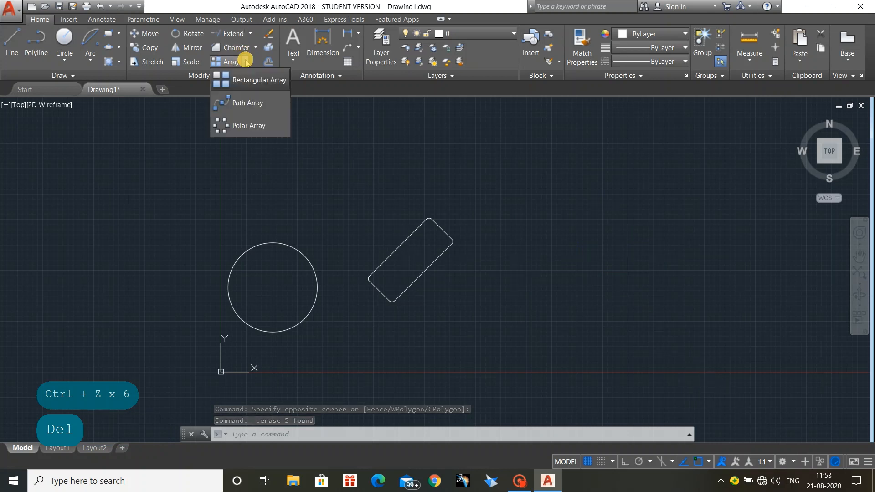
pyautogui.click(272, 124)
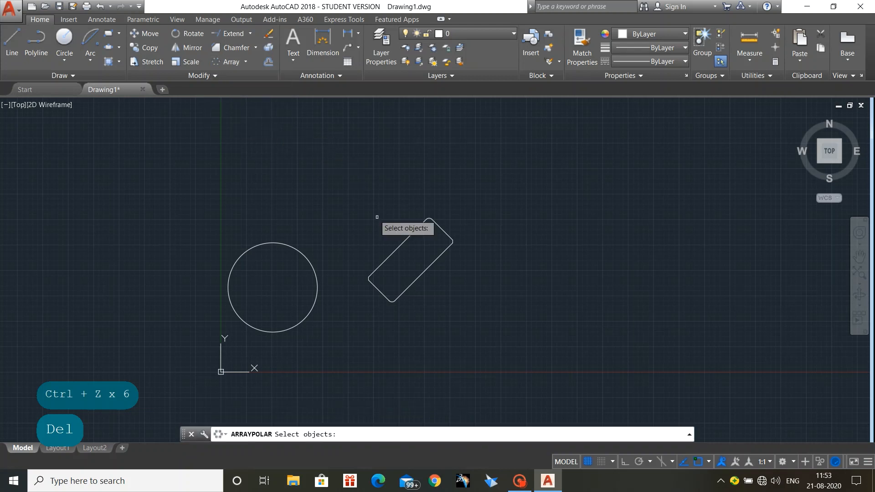
pyautogui.click(406, 238)
pyautogui.press('Return')
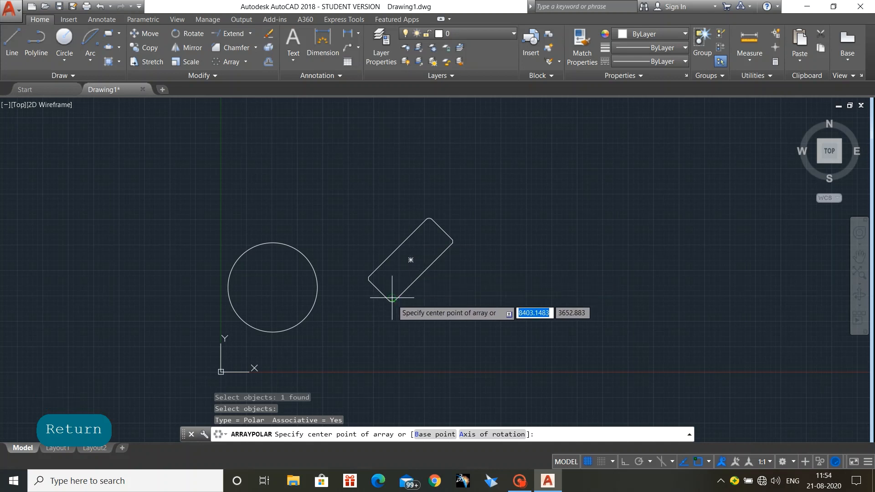
pyautogui.click(392, 298)
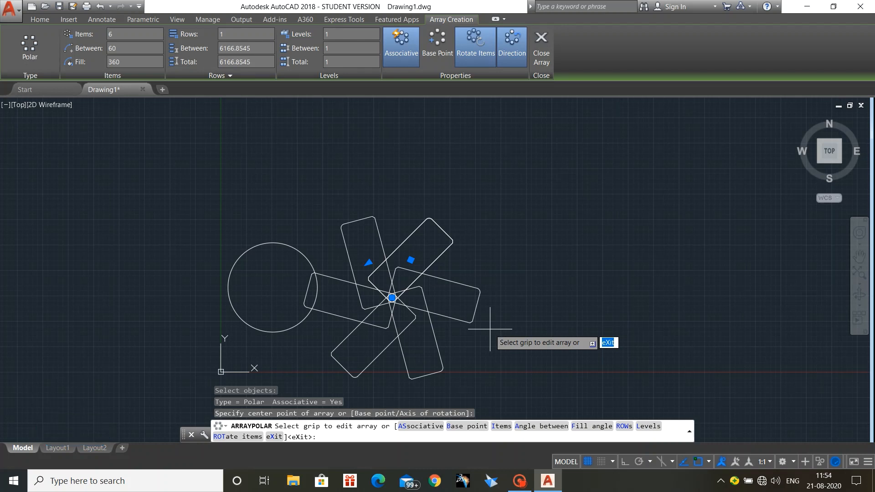
pyautogui.press('Return')
pyautogui.press('Escape')
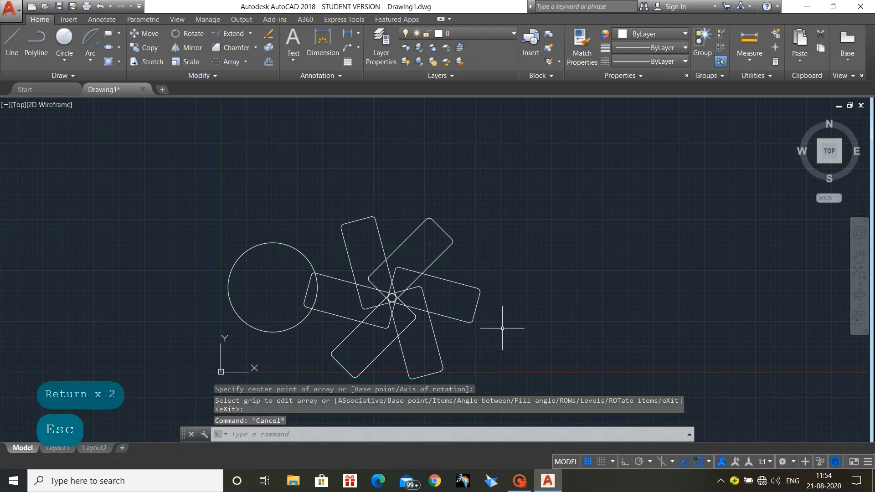
# Select the polar array and set the angle between its items to 45 degrees
pyautogui.click(420, 271)
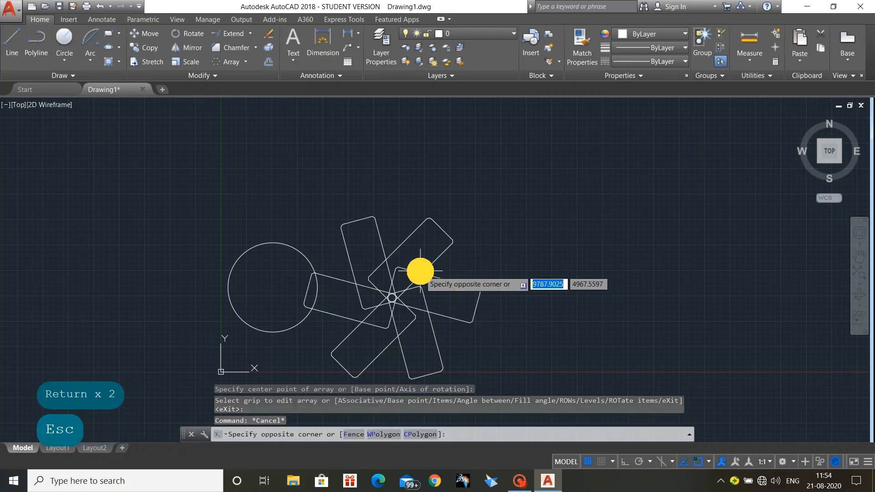
pyautogui.click(401, 273)
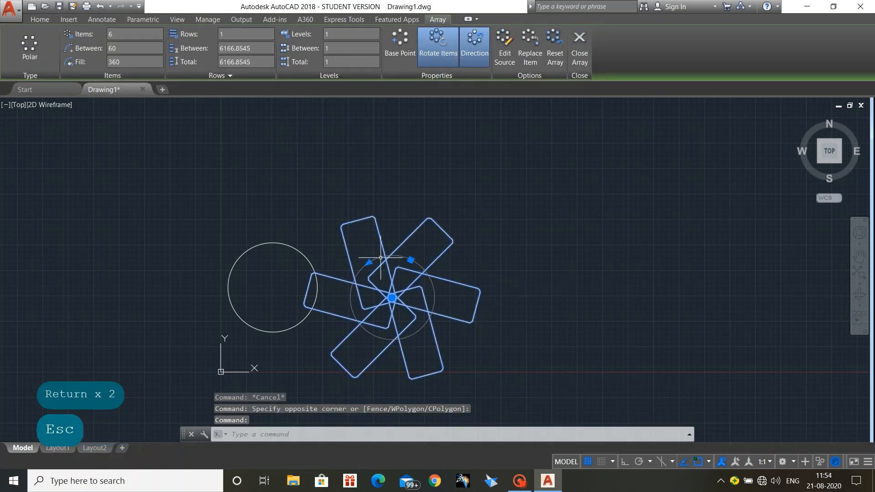
pyautogui.click(368, 262)
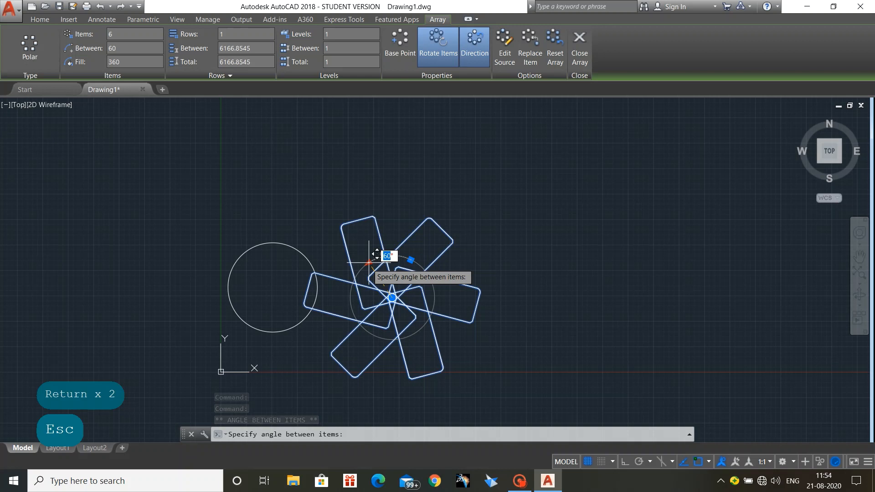
pyautogui.write('45')
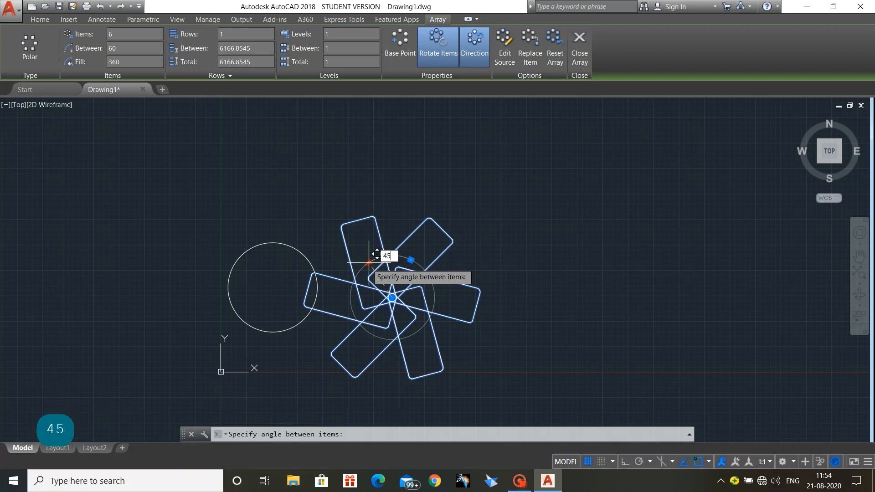
pyautogui.press('Return')
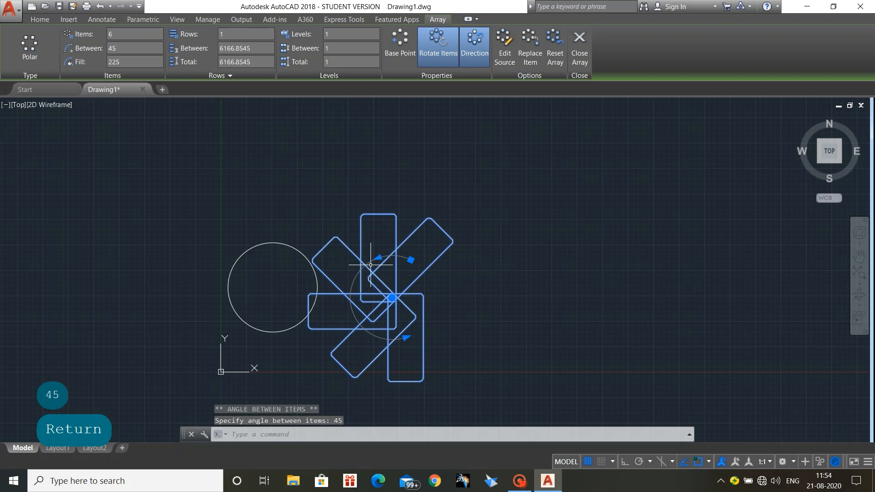
# Stretch the polar array's radius to 5000 with its base grip
pyautogui.click(410, 260)
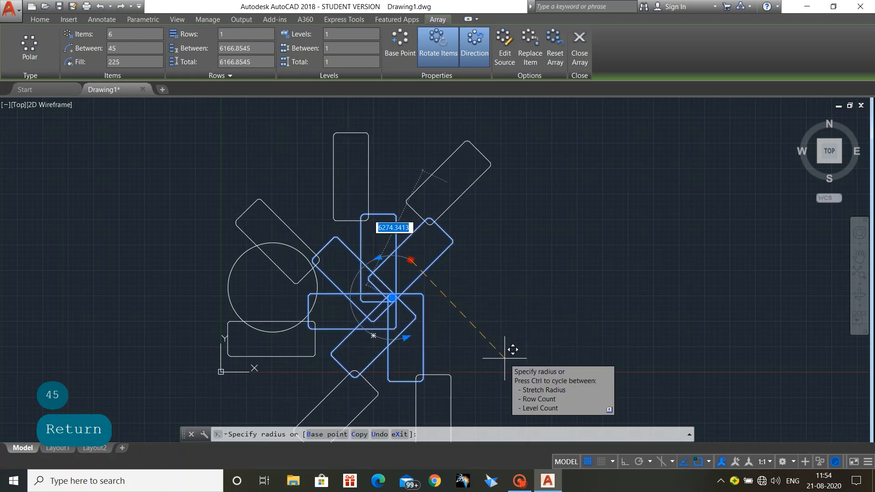
pyautogui.write('5000')
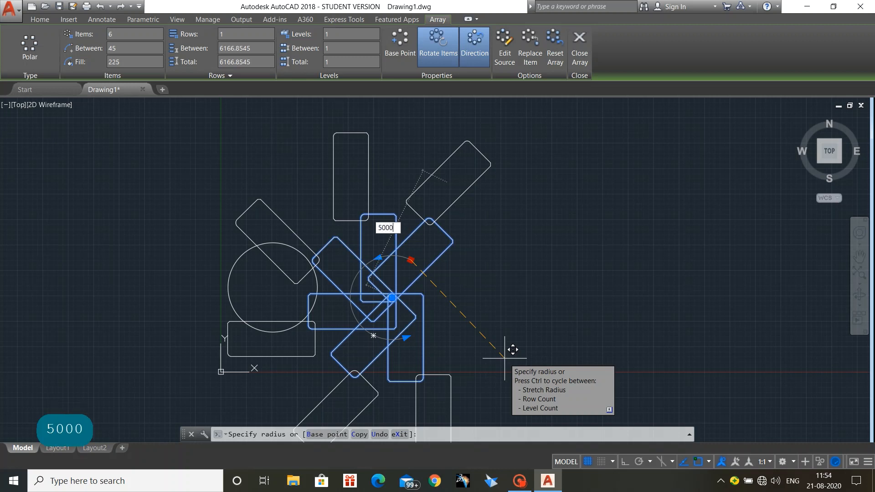
pyautogui.press('Return')
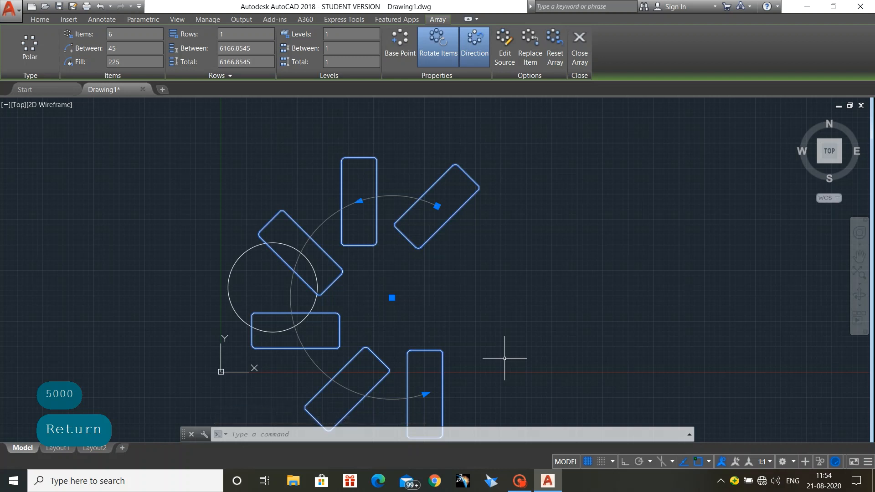
# Try the polar array's centre move grip and the item count grip on its last item
pyautogui.click(391, 297)
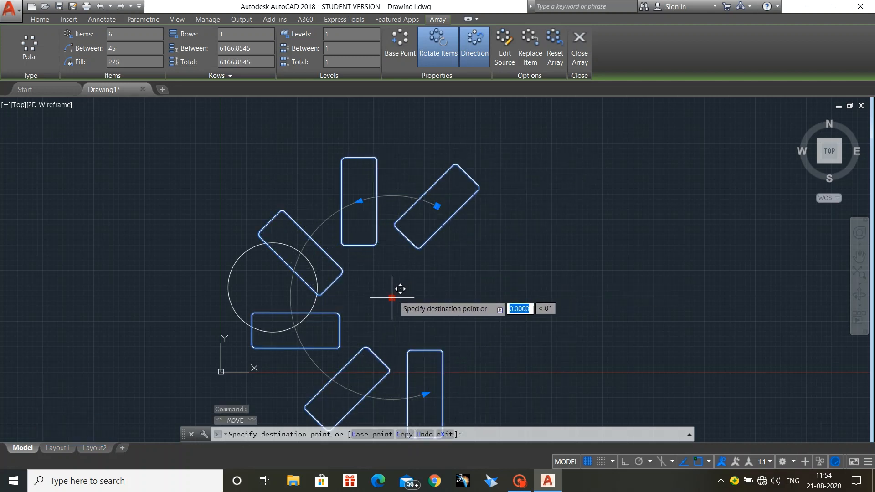
pyautogui.click(392, 297)
pyautogui.click(429, 394)
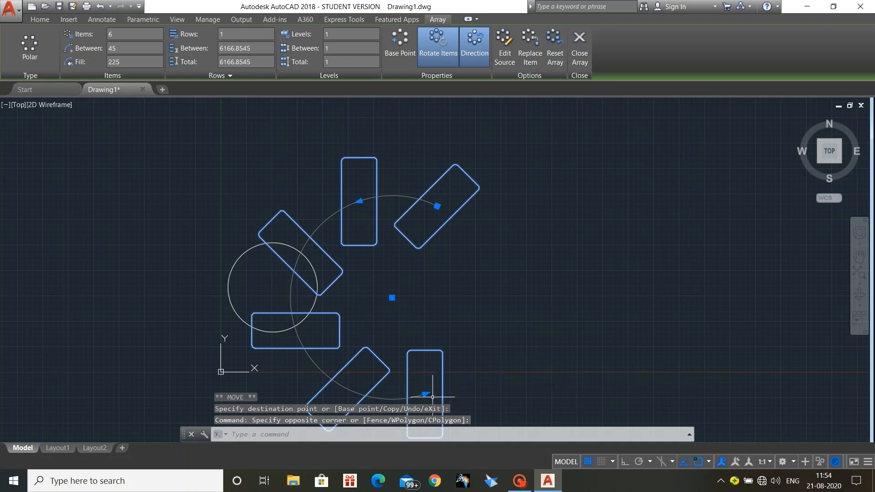
pyautogui.click(425, 393)
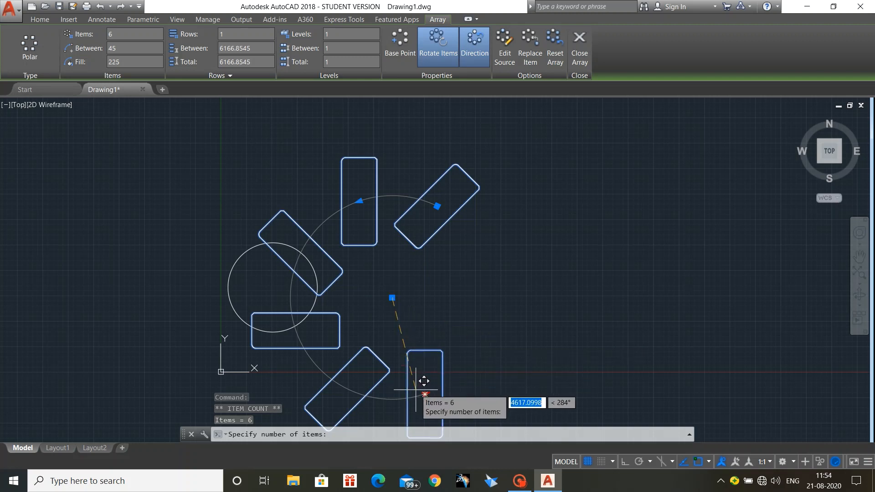
pyautogui.click(423, 395)
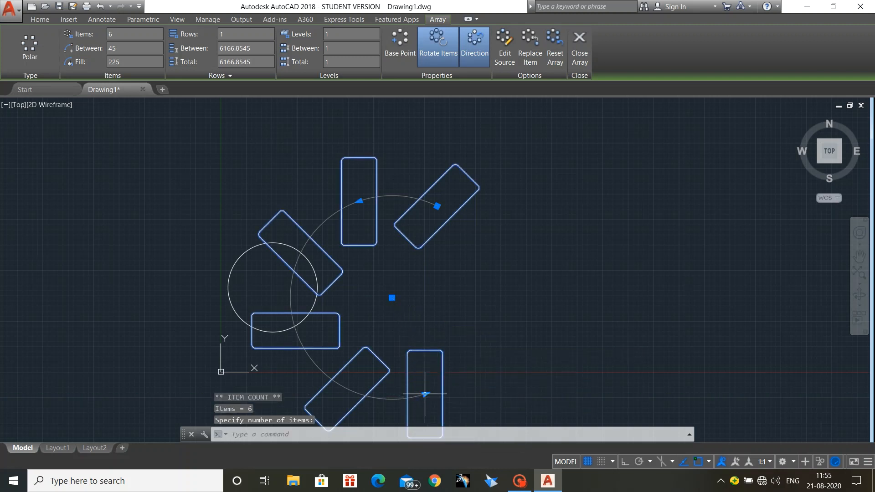
pyautogui.click(427, 395)
pyautogui.click(428, 394)
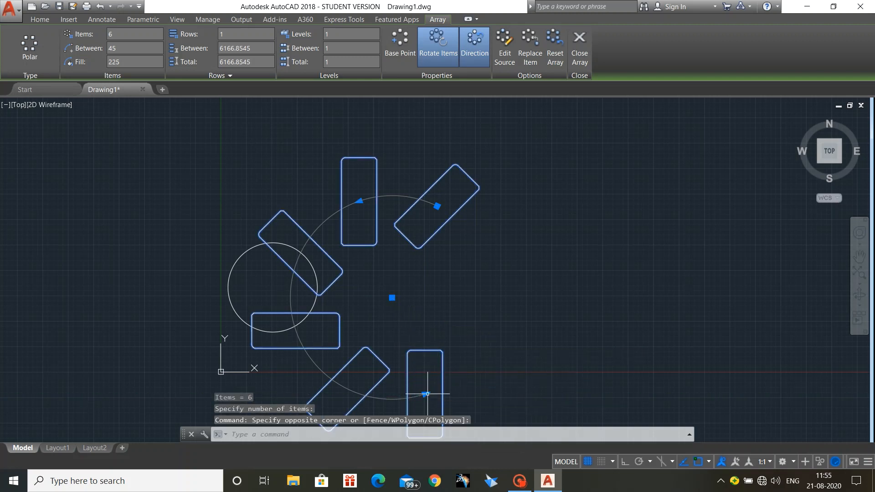
# Switch the last item's grip to fill angle, reduce the polar array's fill to about 28 degrees, and deselect it
pyautogui.click(425, 393)
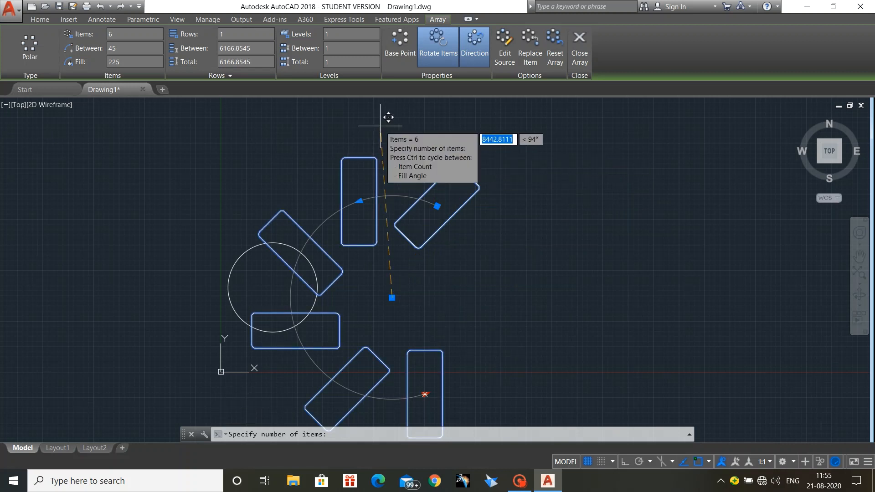
pyautogui.press('ctrl')
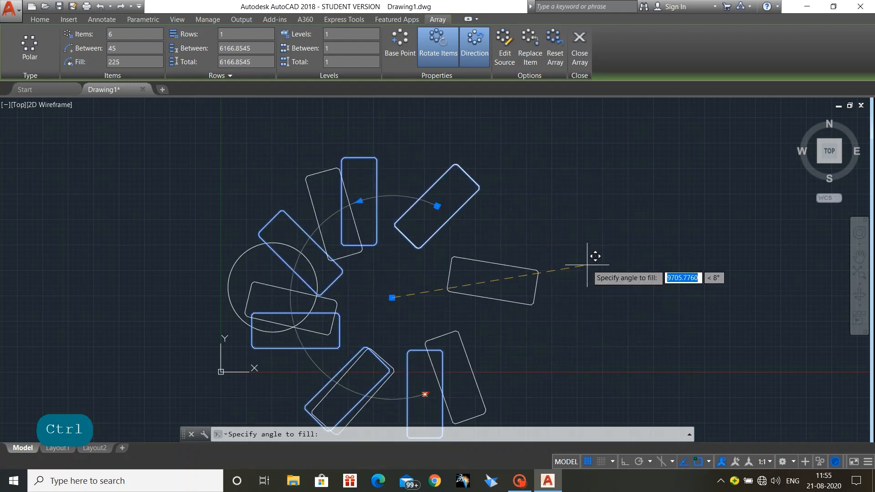
pyautogui.click(388, 152)
pyautogui.click(558, 181)
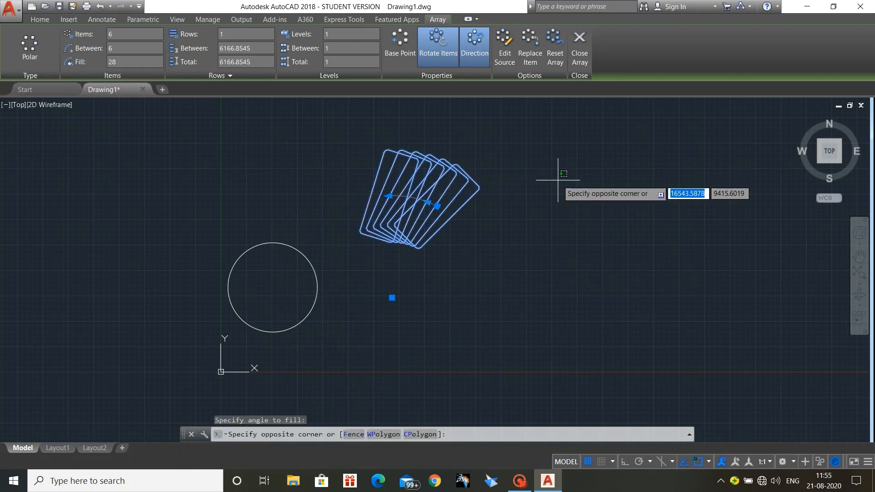
pyautogui.press('Escape')
pyautogui.press('Escape')
pyautogui.press('Escape')
# Erase the fanned polar array and the remaining circle to empty the drawing
pyautogui.click(302, 108)
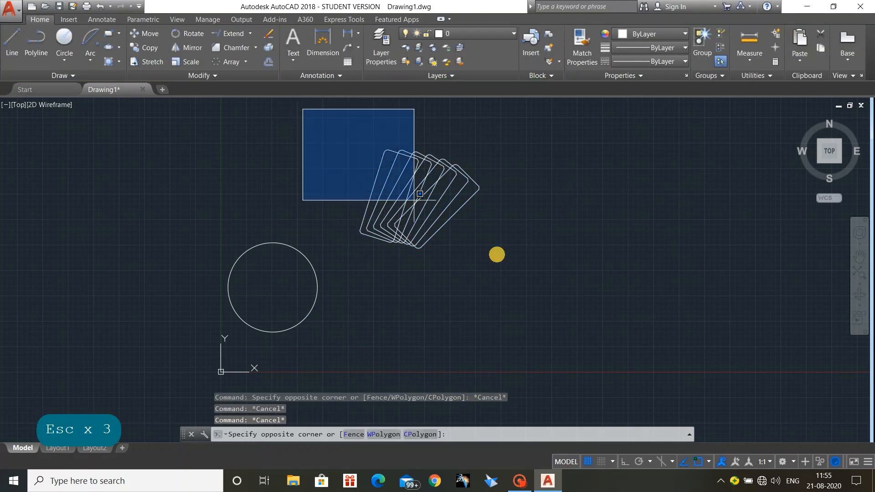
pyautogui.click(515, 271)
pyautogui.press('Delete')
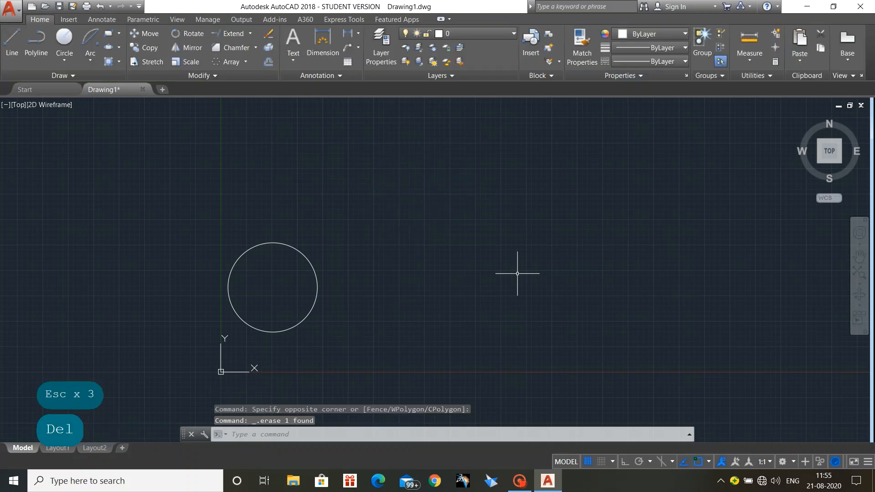
pyautogui.click(142, 188)
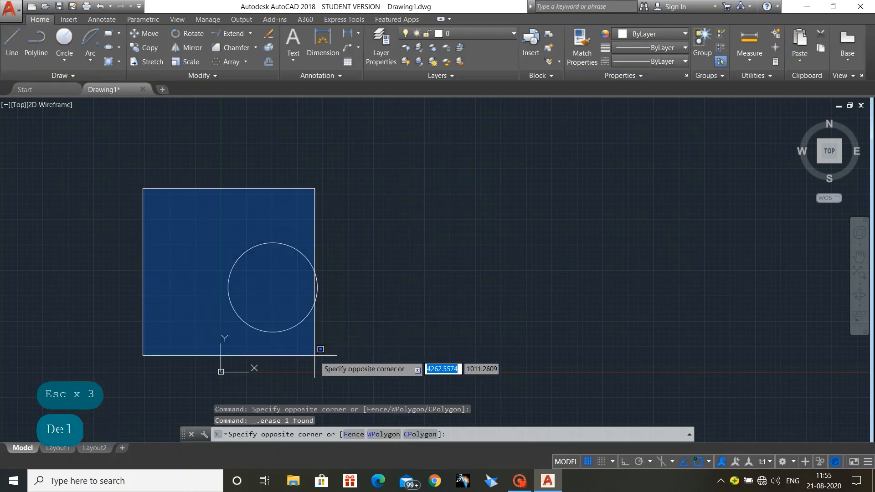
pyautogui.click(367, 358)
pyautogui.press('Delete')
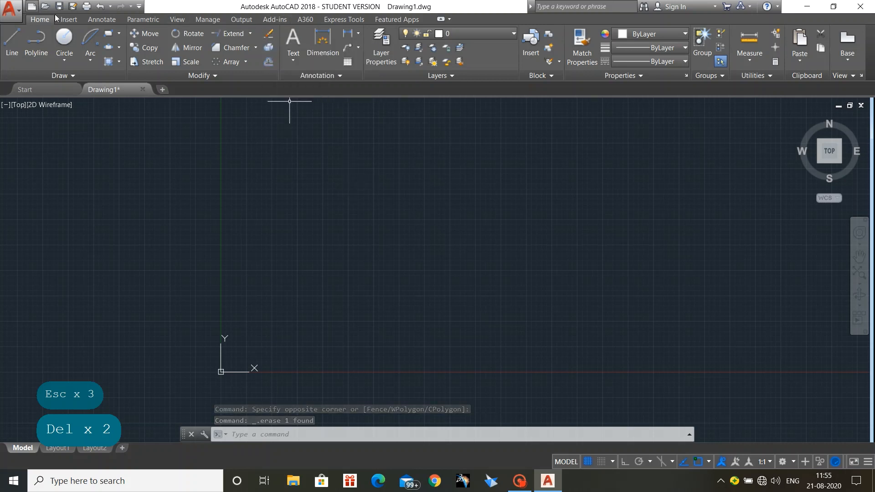
# Draw a large circle in the middle of the empty drawing area
pyautogui.click(65, 40)
pyautogui.click(401, 249)
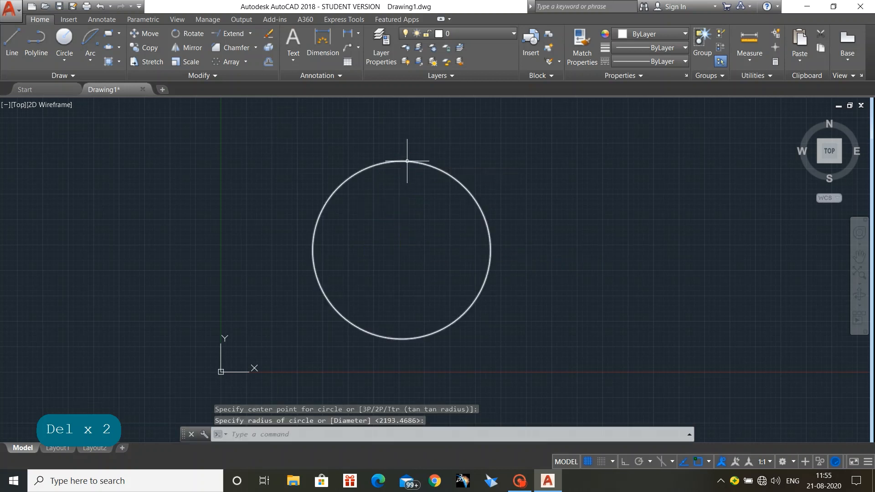
pyautogui.press('Escape')
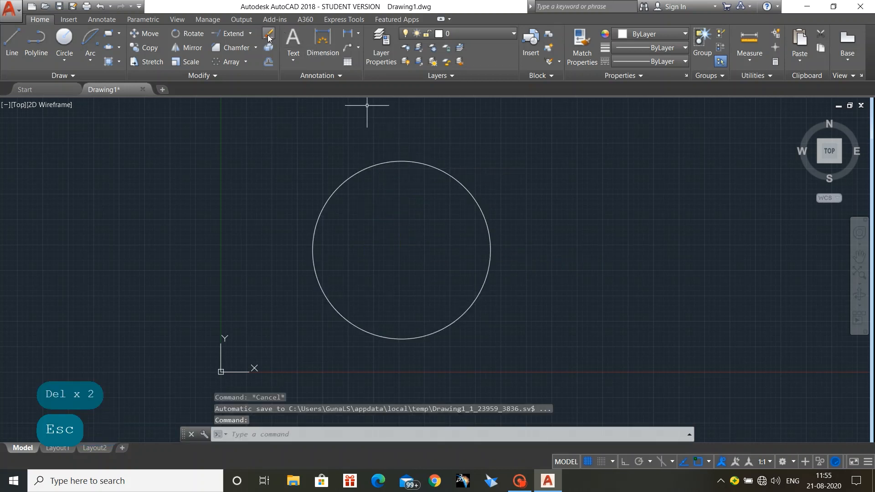
# Remove the large circle with the Erase command
pyautogui.click(268, 38)
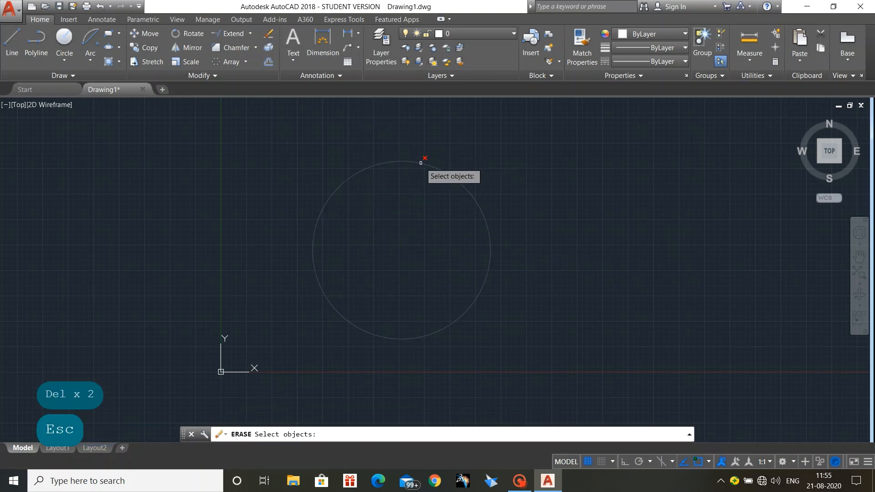
pyautogui.click(420, 162)
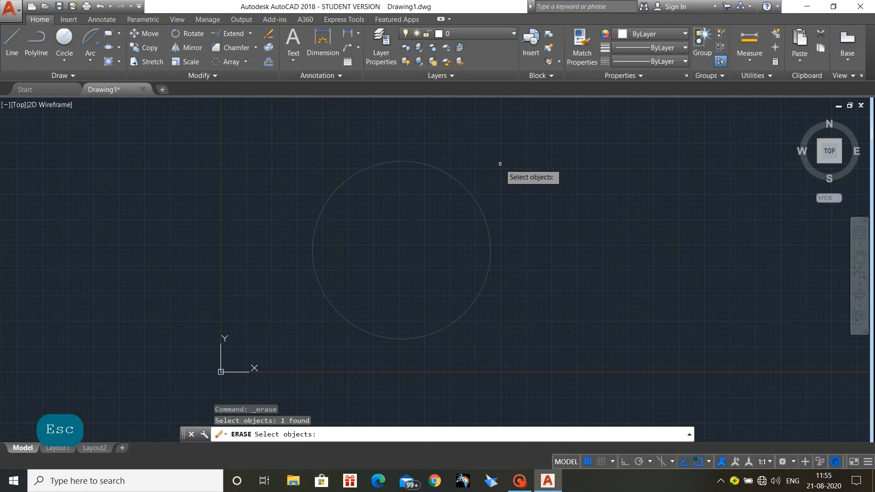
pyautogui.press('Return')
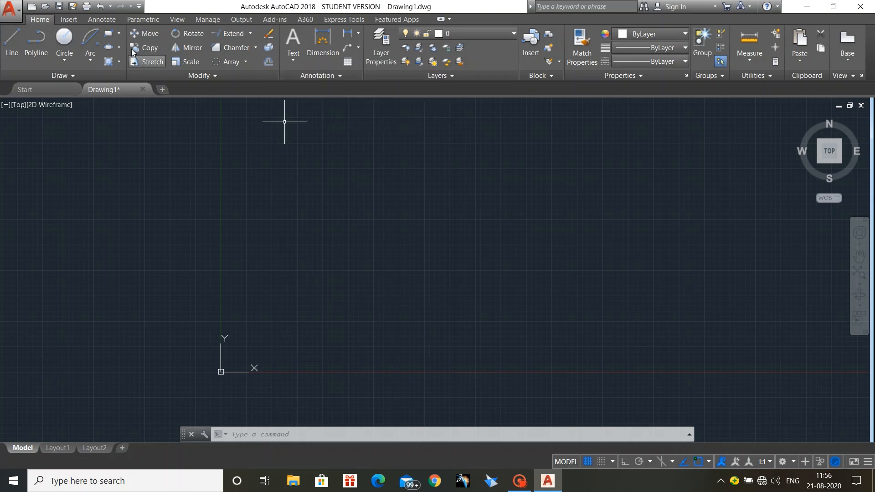
# Draw a single nearly horizontal line about 19,000 units long across the upper drawing area
pyautogui.click(18, 40)
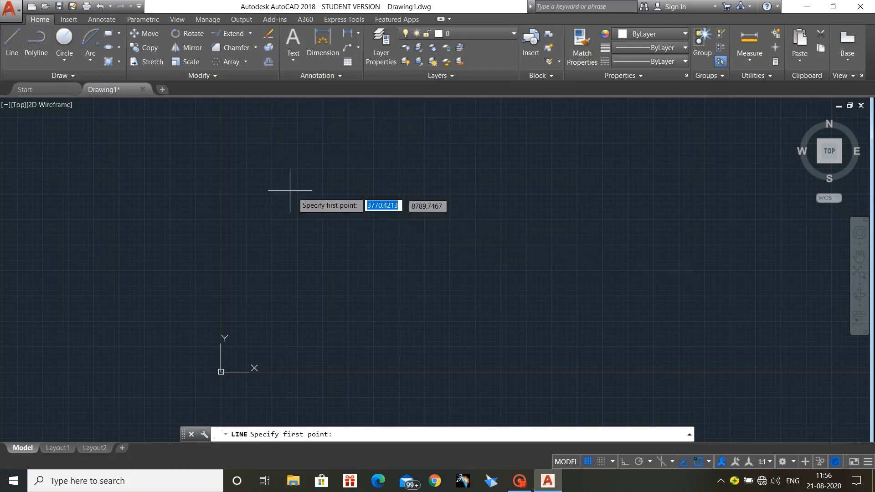
pyautogui.click(290, 190)
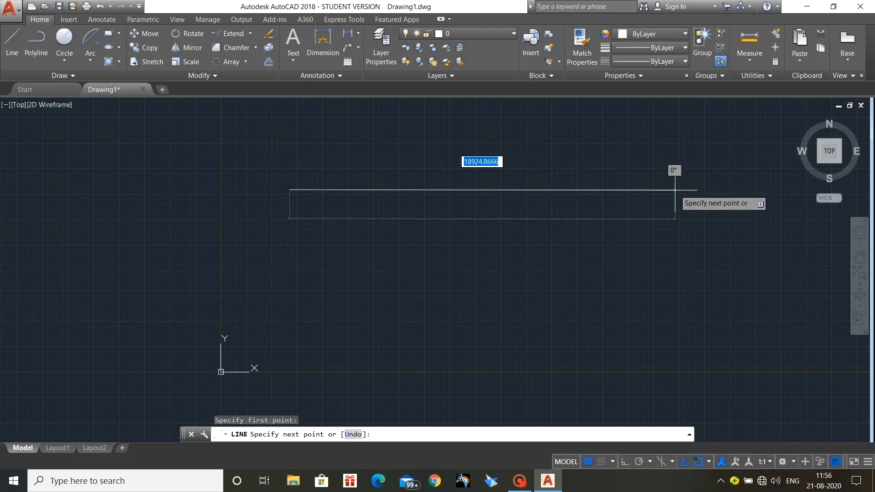
pyautogui.click(682, 188)
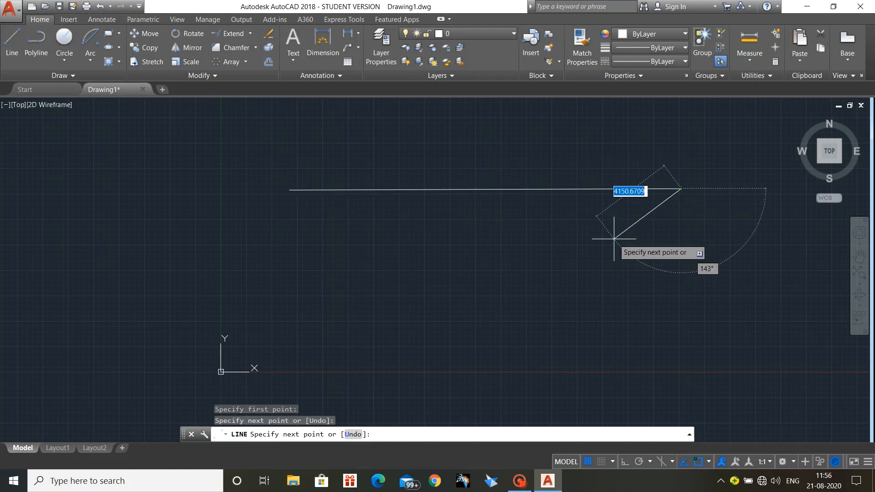
pyautogui.press('Escape')
pyautogui.press('Escape')
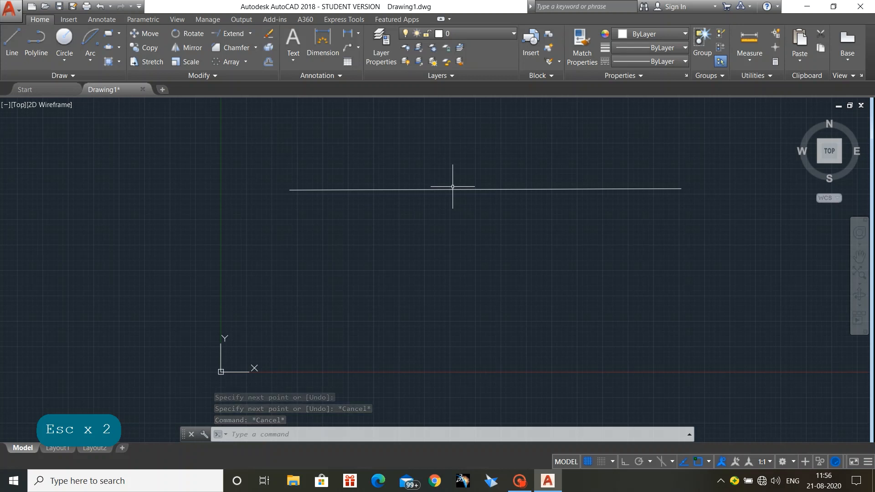
# Offset the nearly horizontal line downward by 1000 units
pyautogui.click(267, 62)
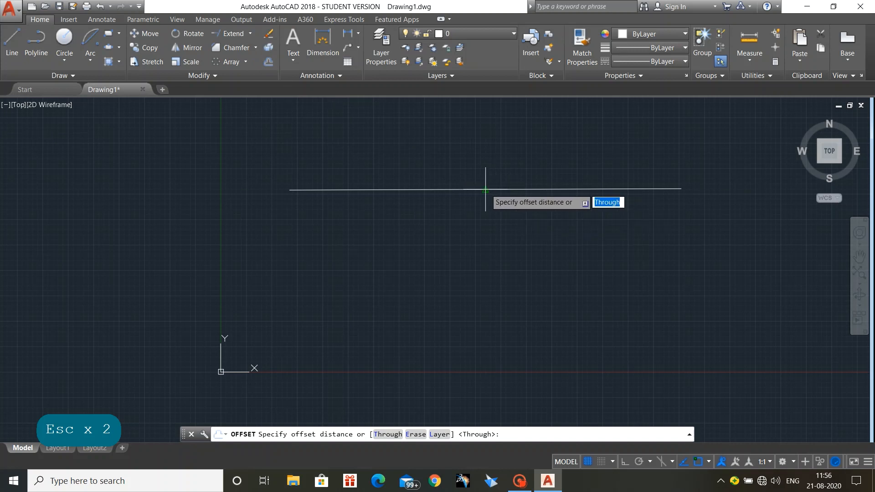
pyautogui.click(485, 190)
pyautogui.click(486, 225)
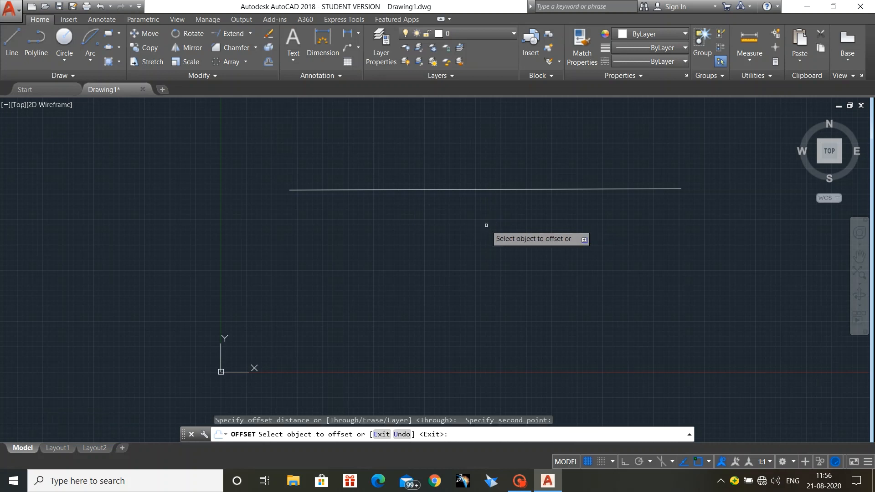
pyautogui.click(526, 189)
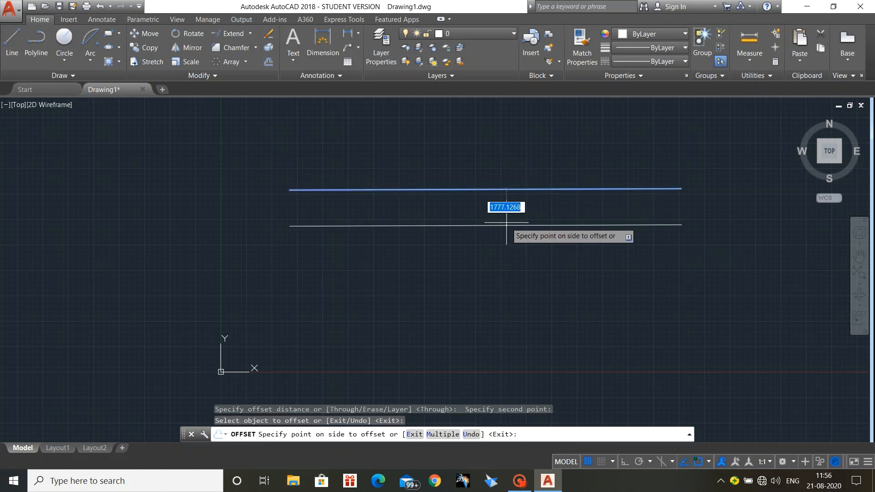
pyautogui.write('1000')
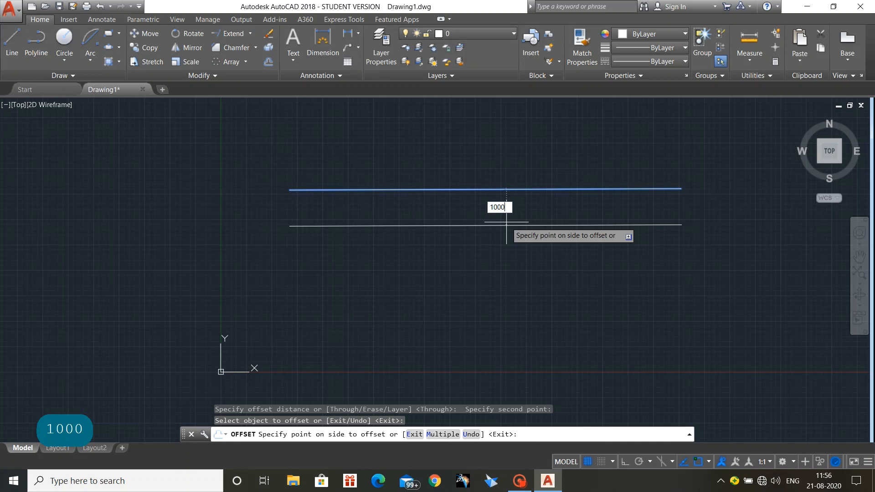
pyautogui.press('Return')
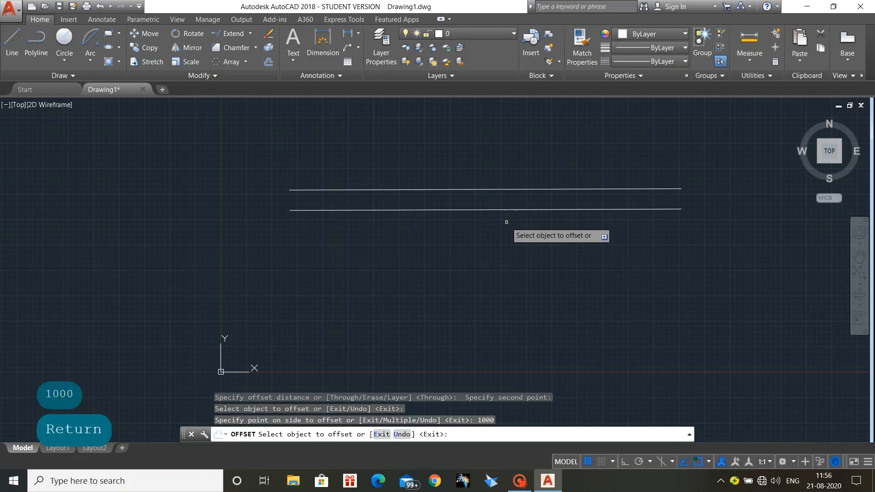
# Offset the lowest line downward four times in succession at a spacing of about 1,777 units
pyautogui.click(509, 211)
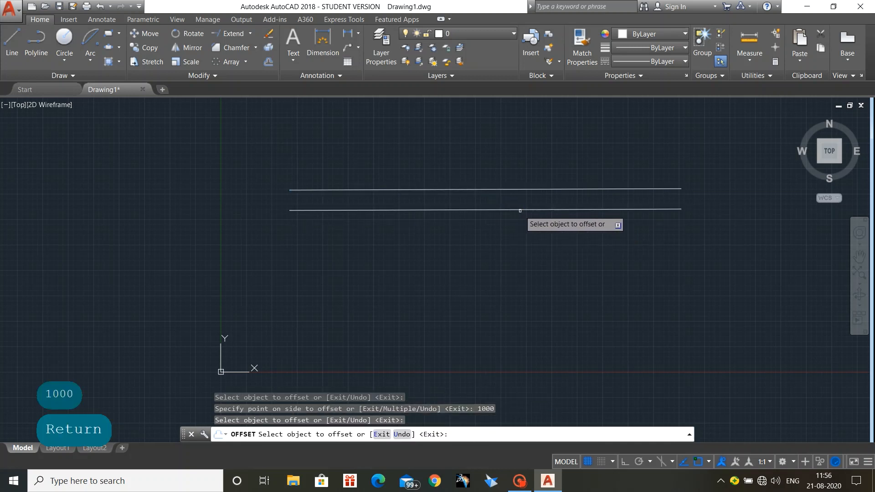
pyautogui.click(519, 210)
pyautogui.click(515, 241)
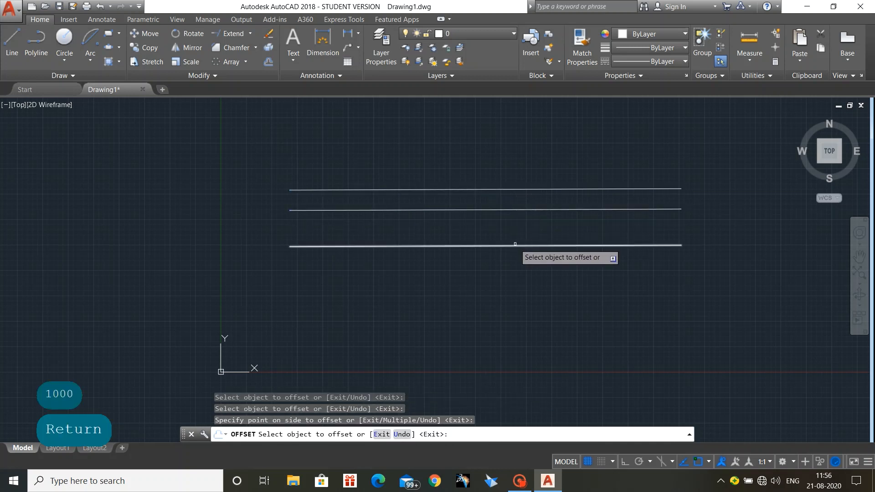
pyautogui.click(515, 245)
pyautogui.click(519, 277)
pyautogui.click(524, 281)
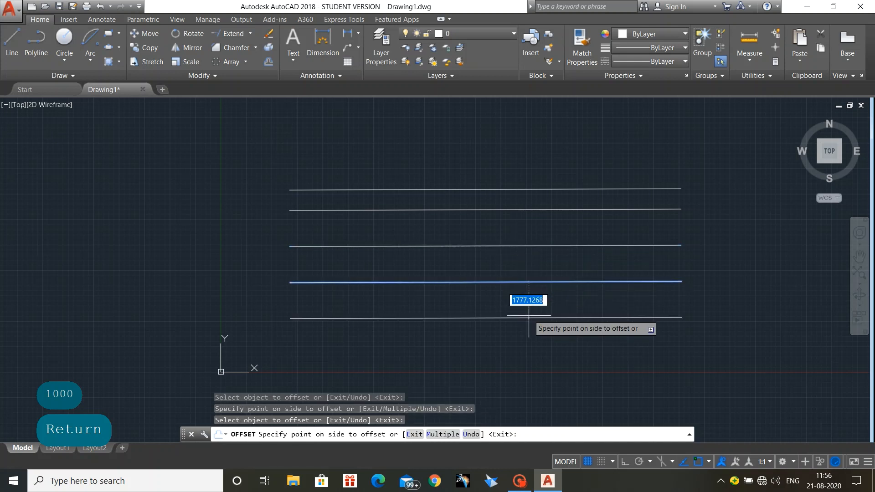
pyautogui.click(529, 315)
pyautogui.click(529, 316)
pyautogui.click(533, 353)
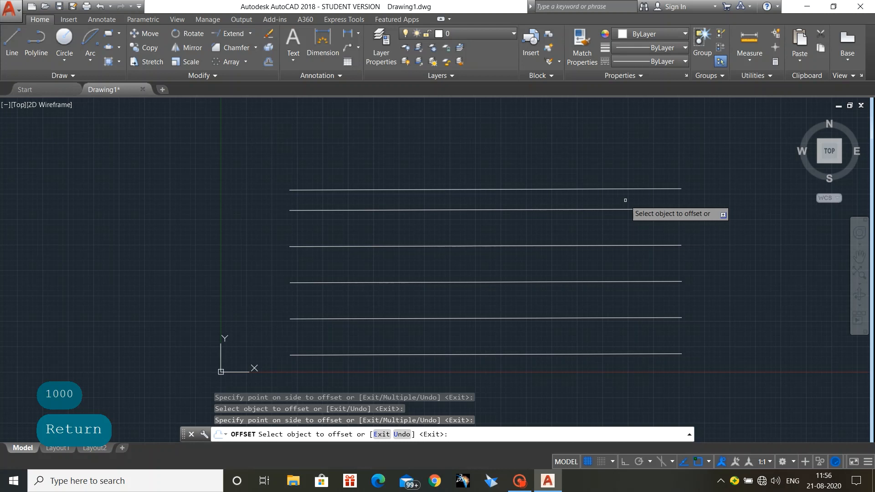
pyautogui.press('Escape')
pyautogui.press('Escape')
pyautogui.press('Escape')
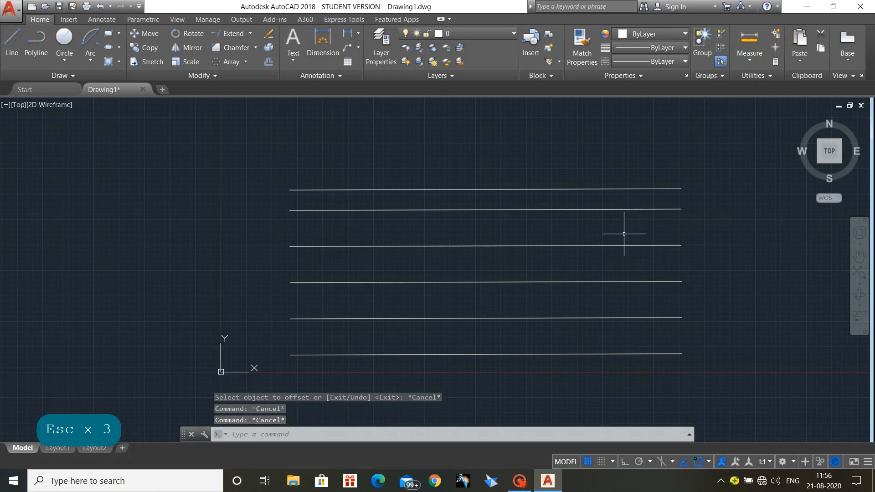
# Undo the whole Offset operation on the line
pyautogui.hotkey('ctrl', 'z')
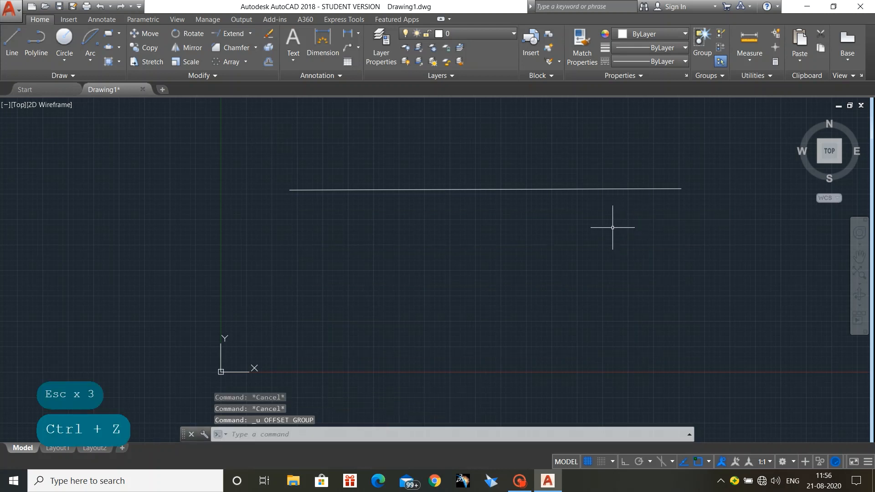
pyautogui.rightClick(217, 141)
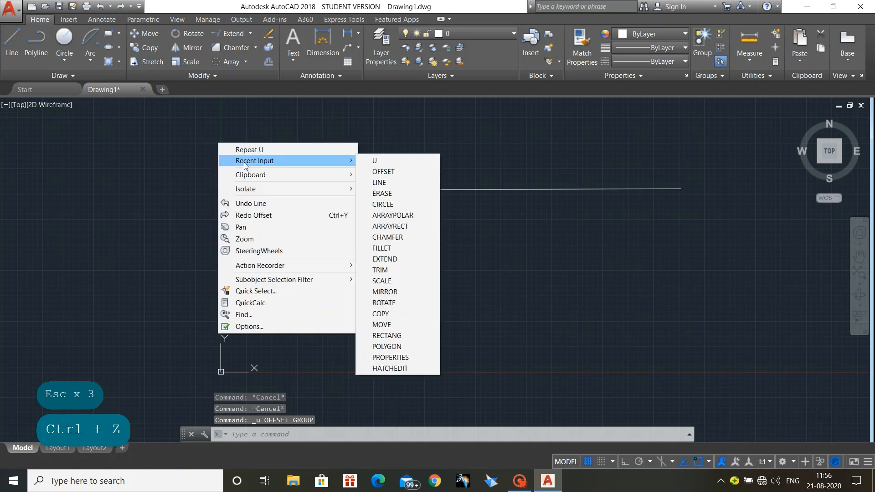
pyautogui.click(147, 163)
pyautogui.click(144, 166)
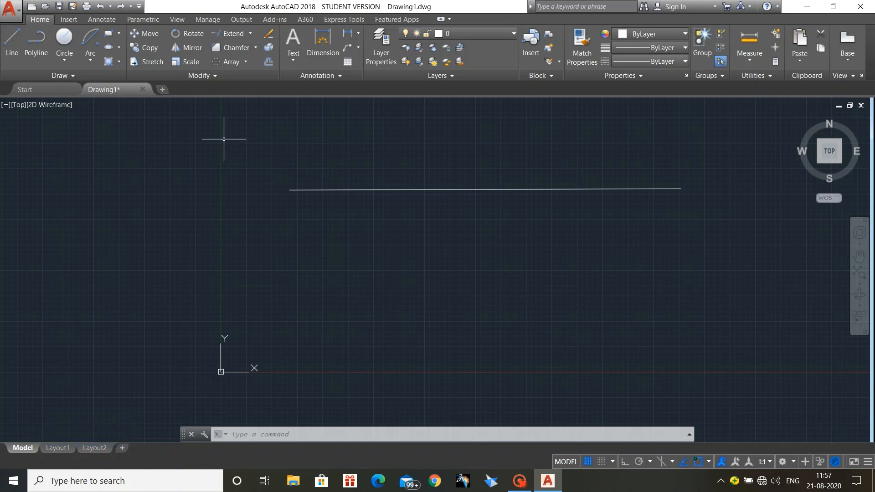
# Select the original nearly horizontal line with a window and erase it to empty the drawing
pyautogui.click(242, 136)
pyautogui.click(708, 231)
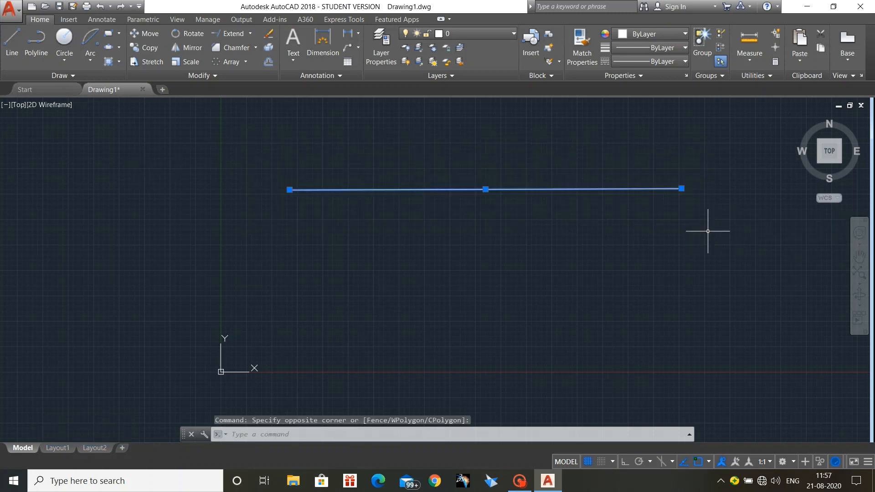
pyautogui.press('Delete')
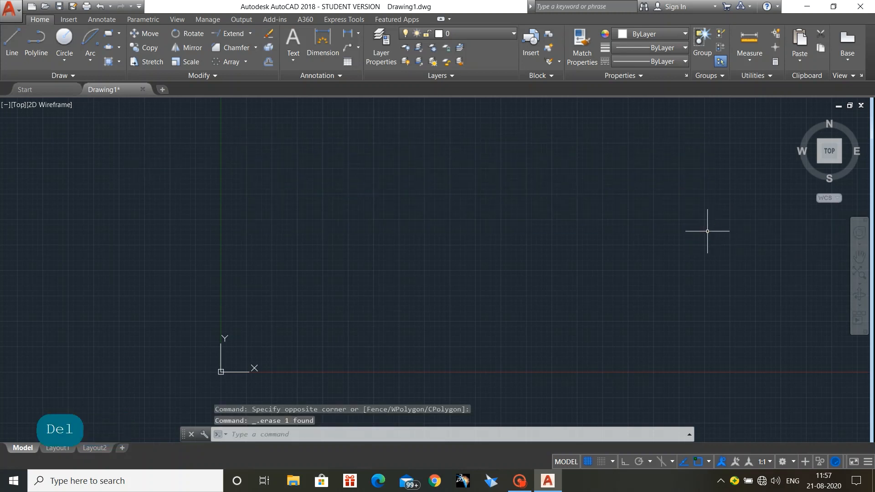
pyautogui.press('Escape')
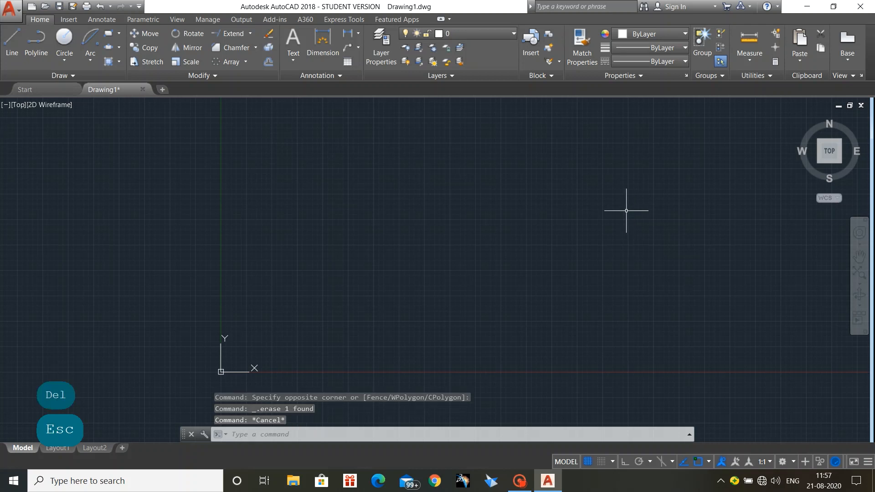
pyautogui.press('Escape')
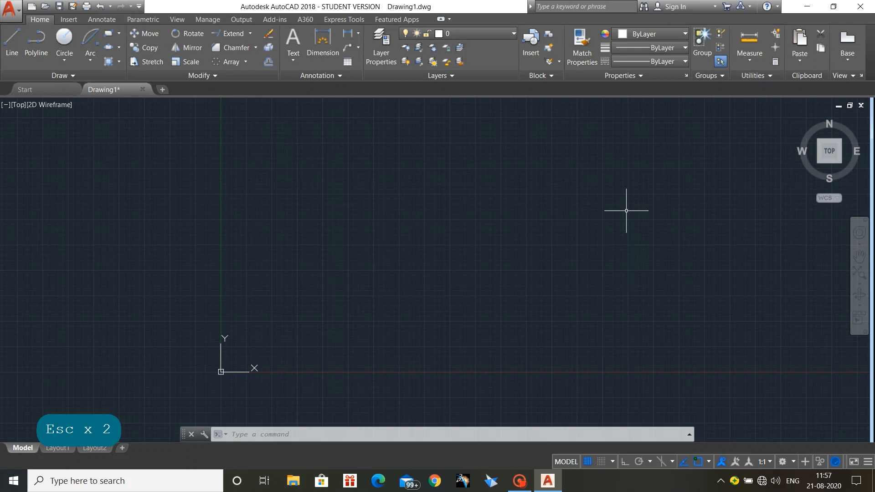
pyautogui.click(527, 482)
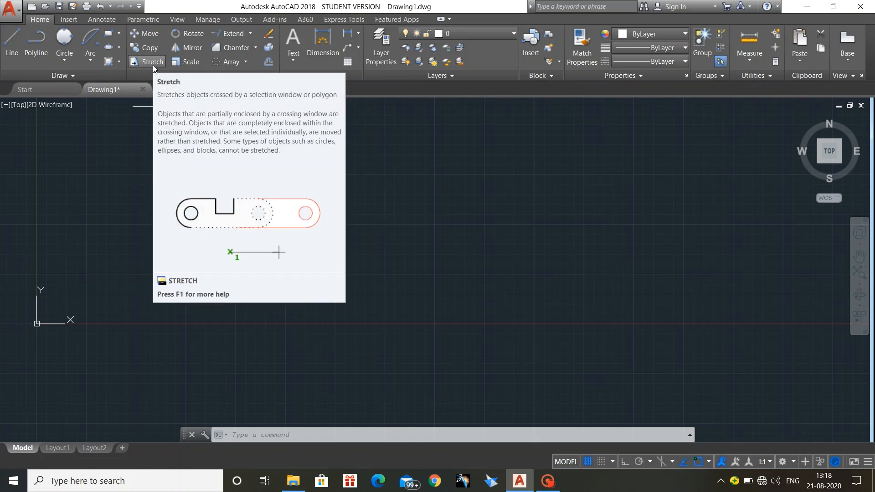
pyautogui.click(111, 51)
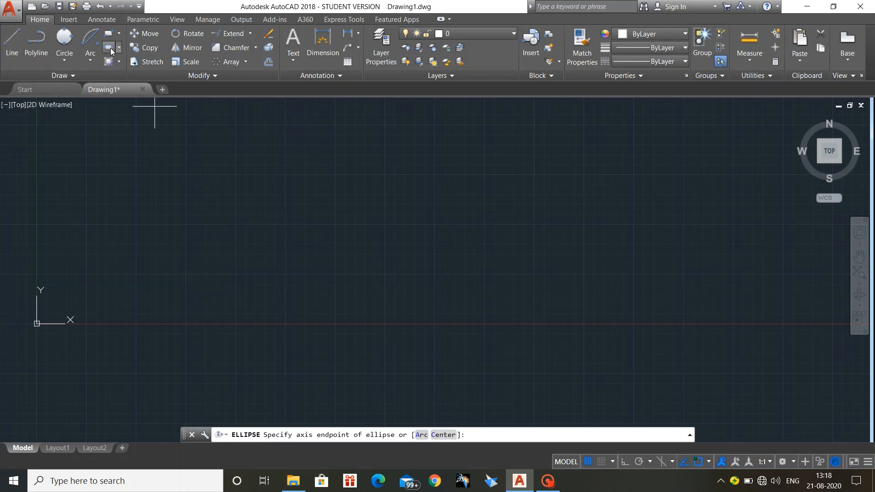
pyautogui.press('Escape')
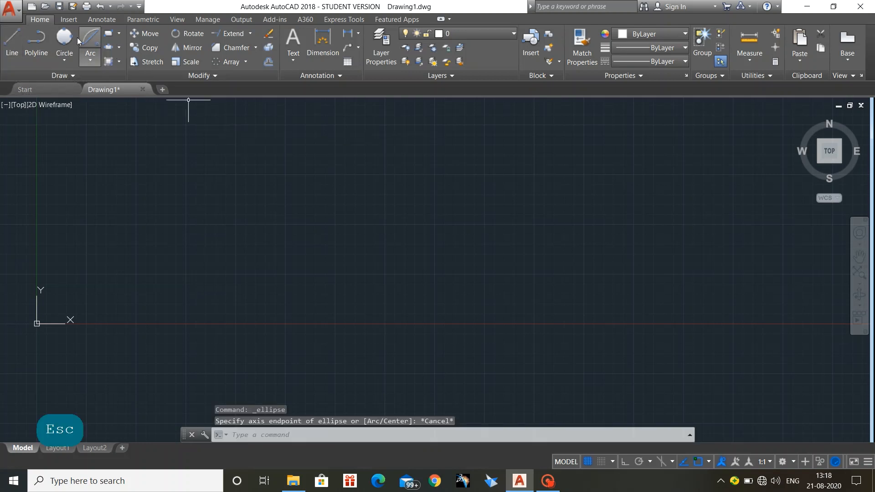
# Draw a three-point circle in the upper part of the drawing area, left of centre
pyautogui.click(62, 42)
pyautogui.click(274, 224)
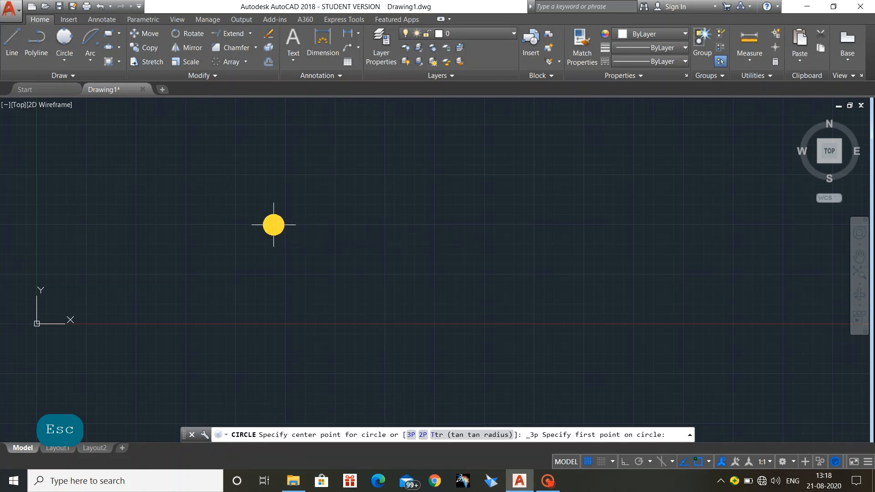
pyautogui.click(275, 165)
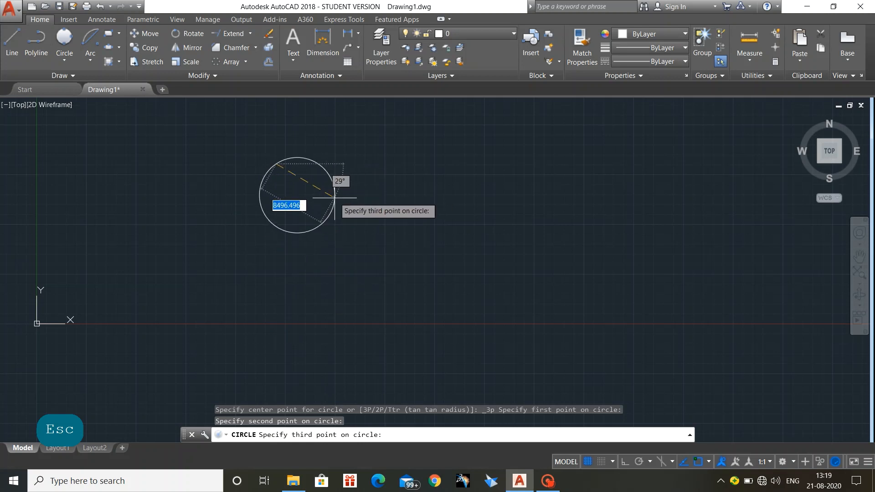
pyautogui.click(329, 217)
pyautogui.press('Escape')
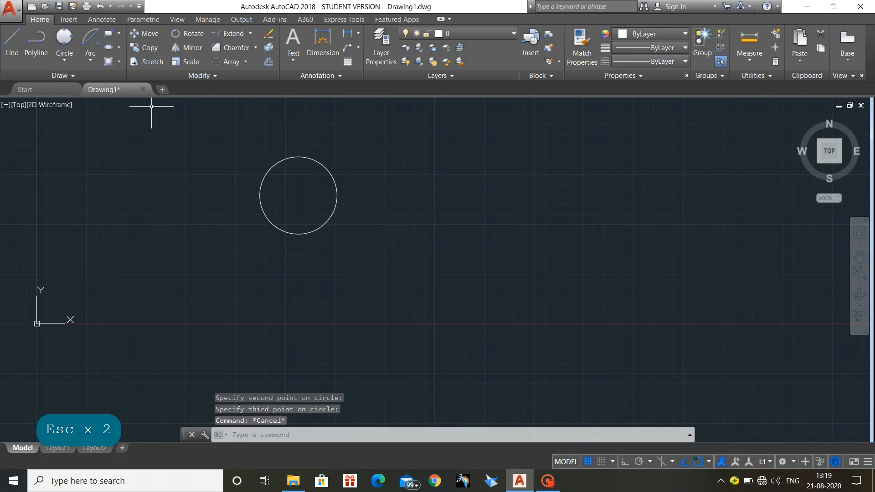
# Draw three connected lines from the circle's top, about 32,500 units to the right, straight down, and back to the circle's bottom
pyautogui.click(15, 38)
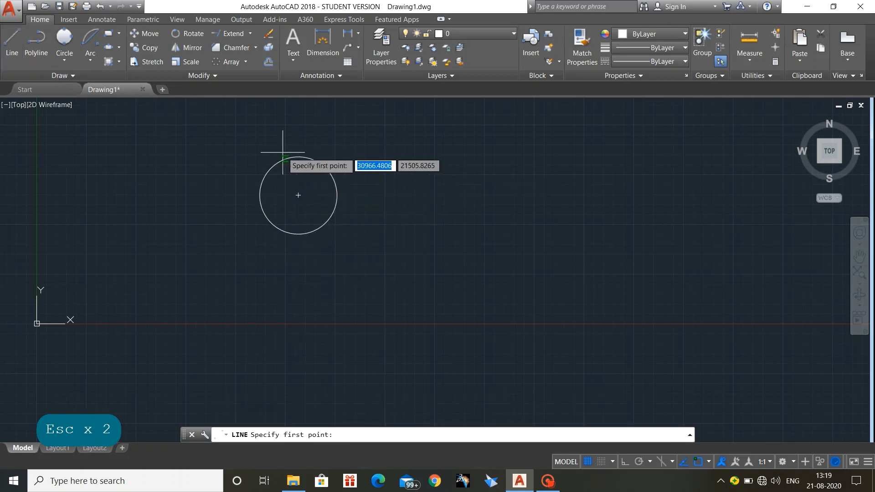
pyautogui.click(299, 157)
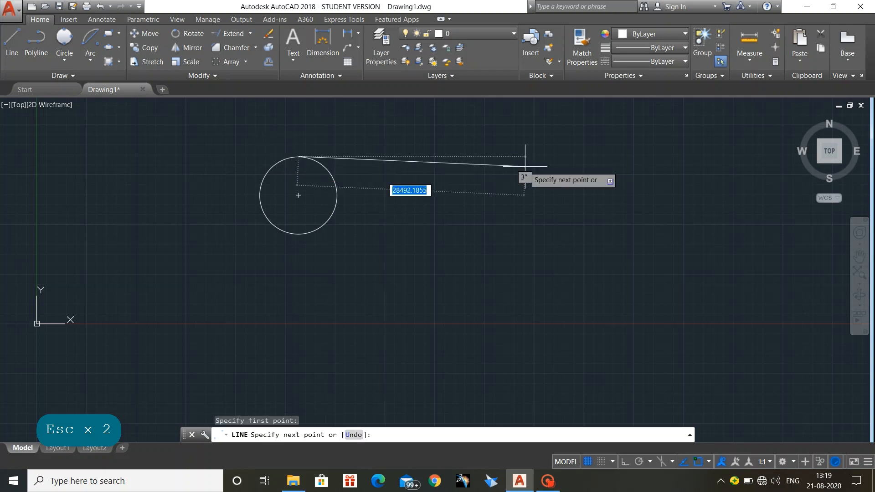
pyautogui.click(557, 156)
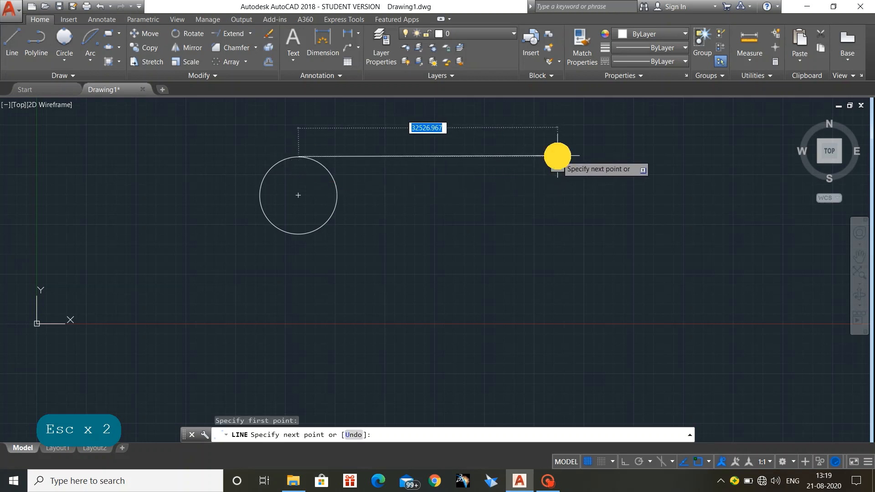
pyautogui.click(556, 224)
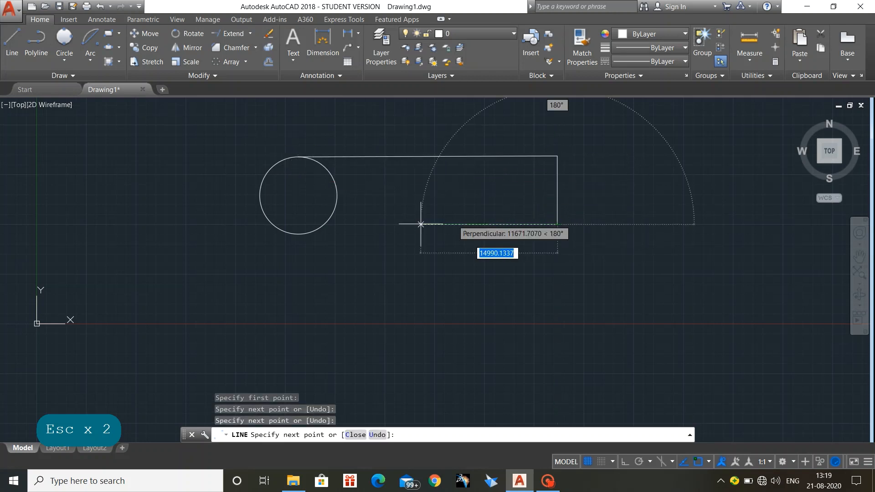
pyautogui.click(299, 233)
pyautogui.press('Escape')
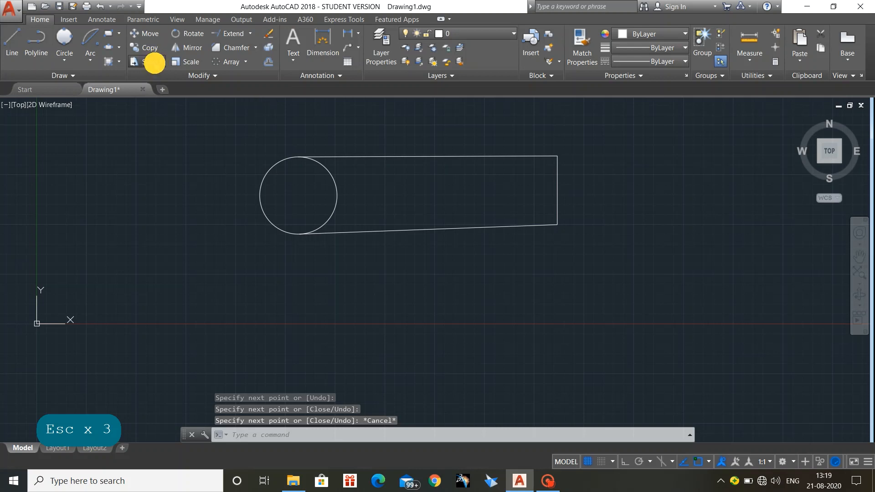
# Apply Stretch to the vertical end line alone, shifting it about 6,520 units horizontally away from the circle
pyautogui.click(150, 62)
pyautogui.click(557, 182)
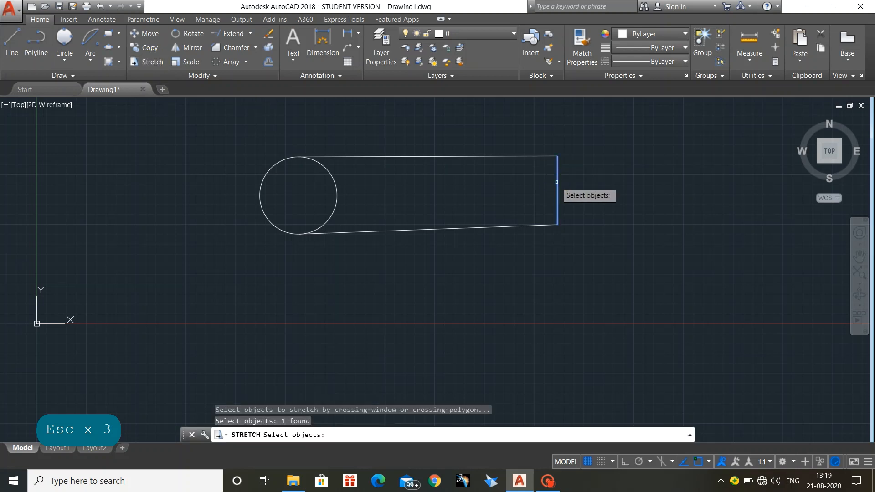
pyautogui.press('Return')
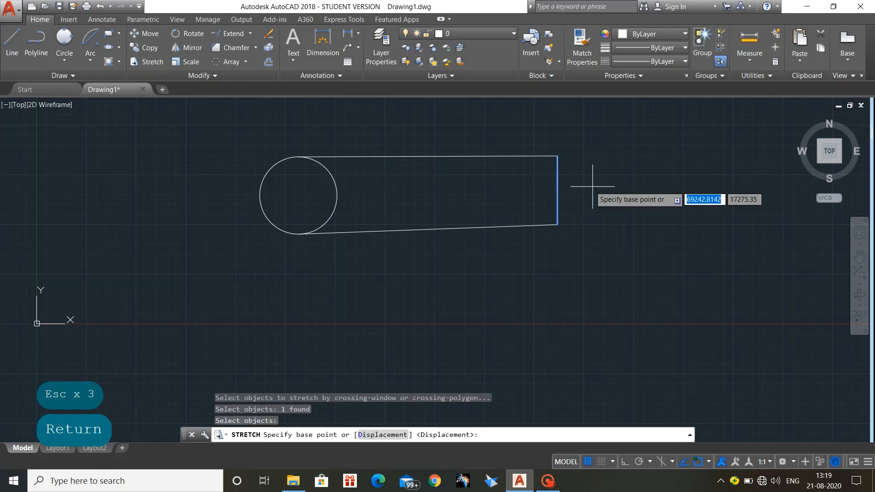
pyautogui.click(558, 190)
pyautogui.click(610, 190)
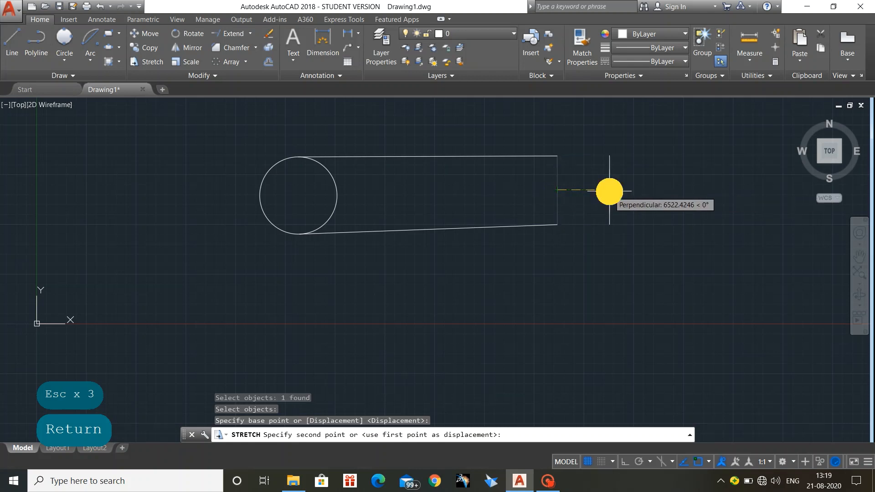
pyautogui.click(654, 190)
pyautogui.press('Escape')
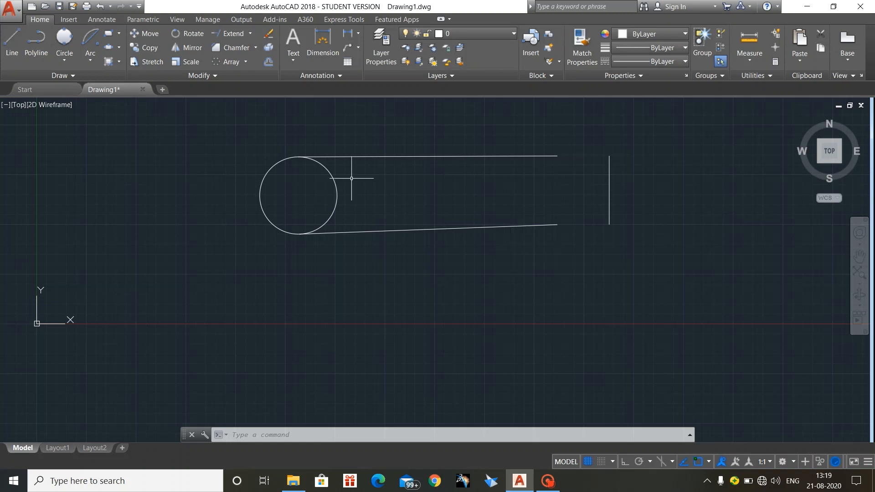
# Select the circle and all three lines with a window and erase them
pyautogui.click(239, 131)
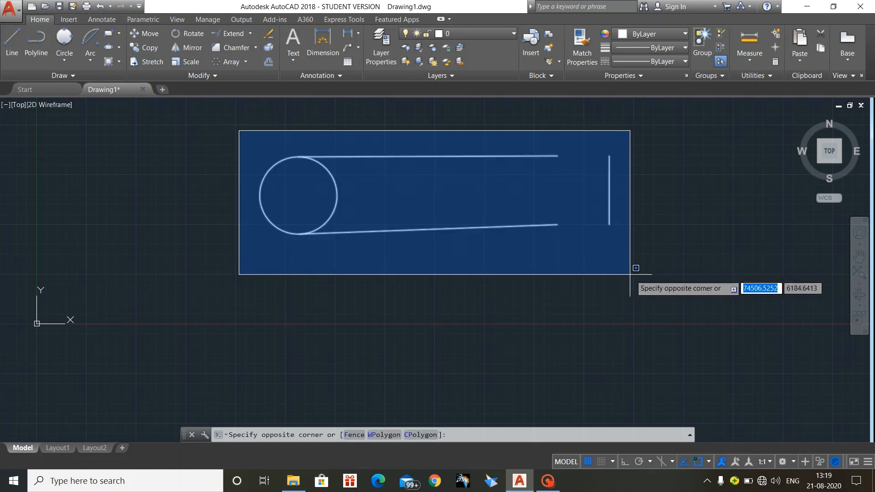
pyautogui.click(634, 275)
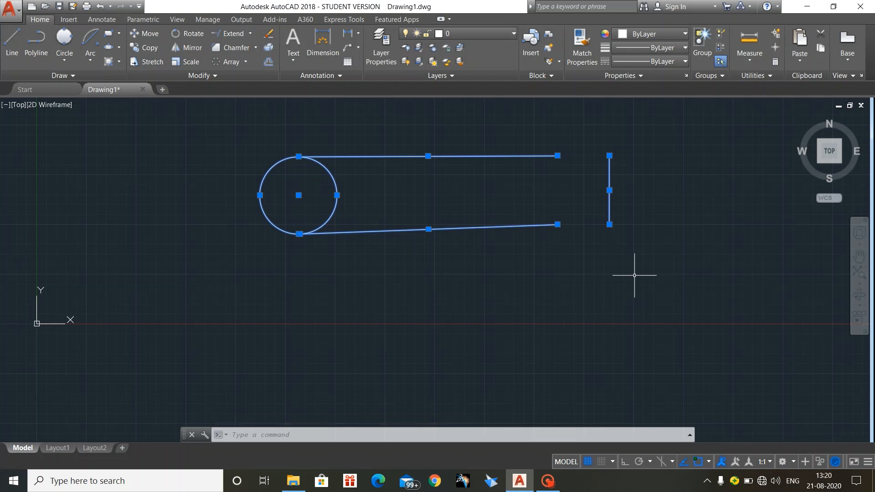
pyautogui.press('Delete')
pyautogui.press('Escape')
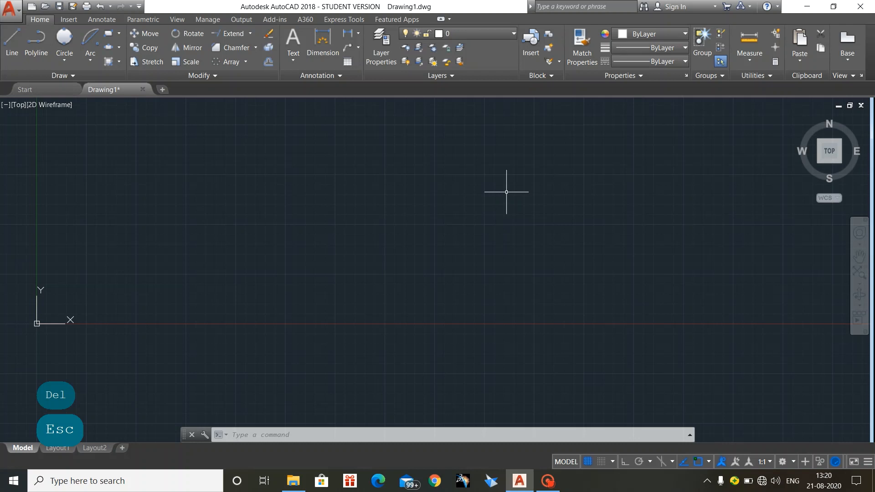
# Draw two separate rectangles side by side above the X axis, the second one slightly wider, and end the command
pyautogui.click(108, 33)
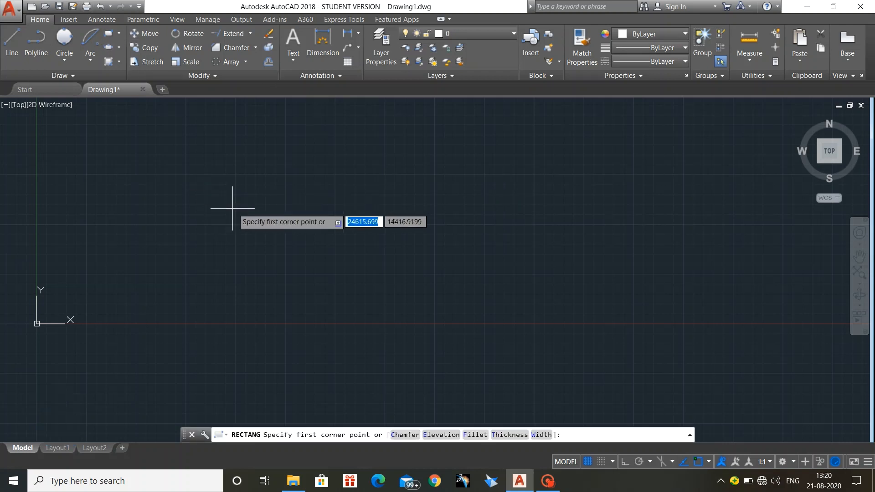
pyautogui.click(246, 195)
pyautogui.click(375, 313)
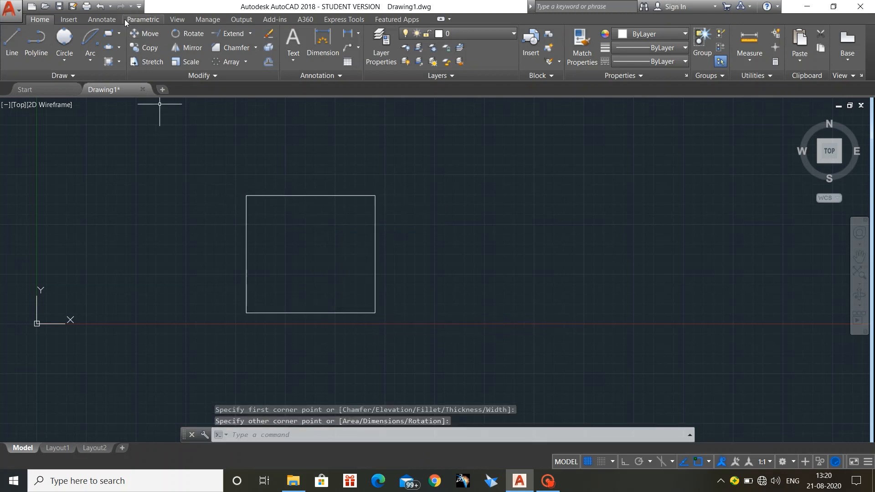
pyautogui.click(108, 32)
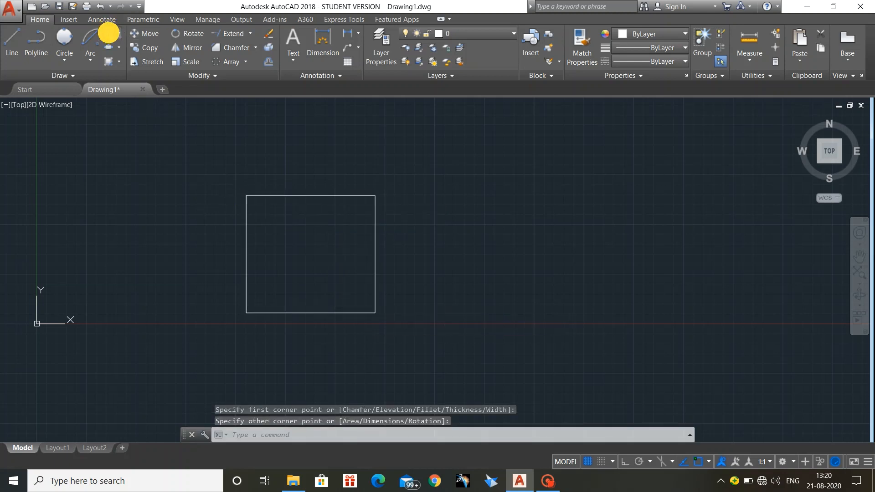
pyautogui.click(439, 196)
pyautogui.click(588, 311)
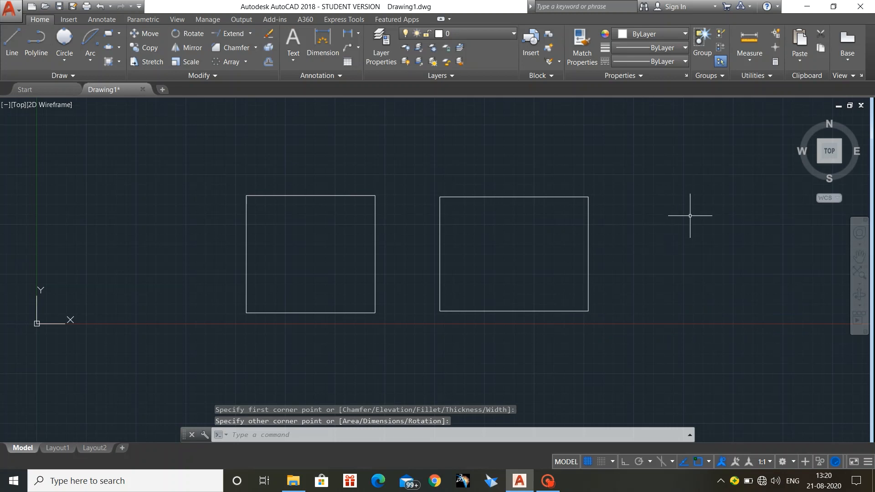
pyautogui.press('Escape')
pyautogui.press('Escape')
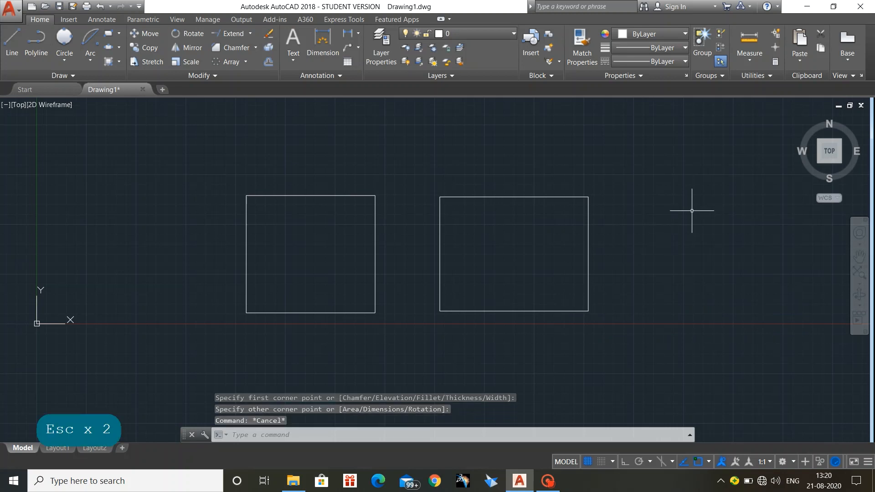
# Save the drawing to the Desktop as Guna1 in the AutoCAD 2018 Drawing (*.dwg) format
pyautogui.hotkey('ctrl', 's')
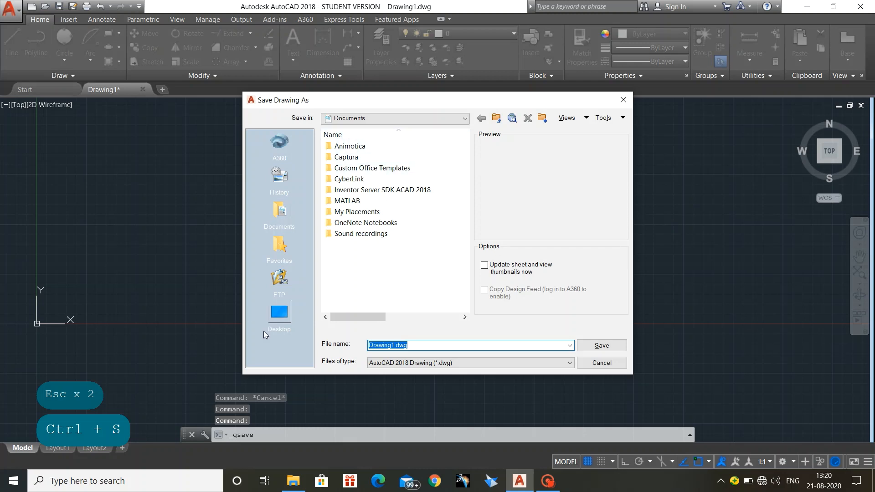
pyautogui.click(280, 314)
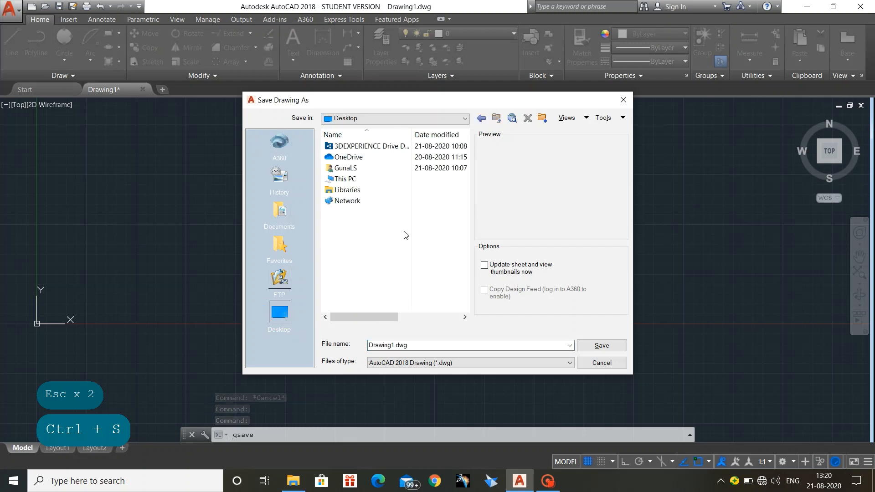
pyautogui.moveTo(414, 346); pyautogui.dragTo(318, 348)
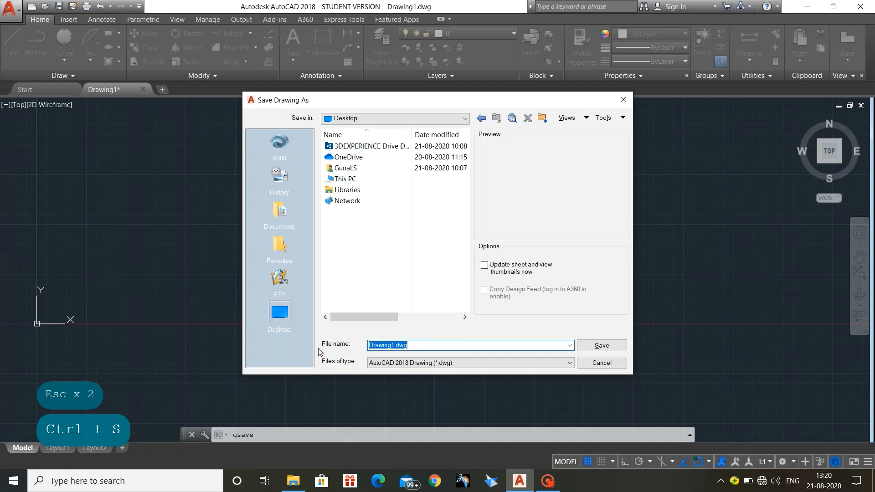
pyautogui.write('Guna')
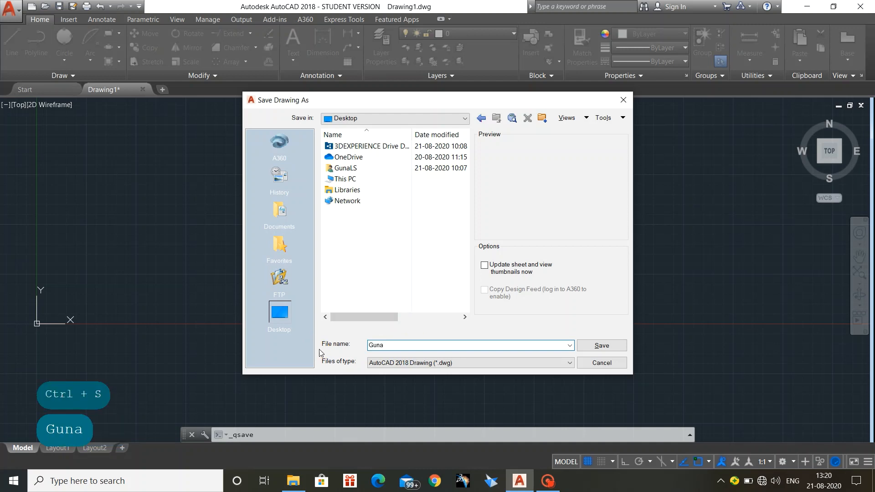
pyautogui.write('1')
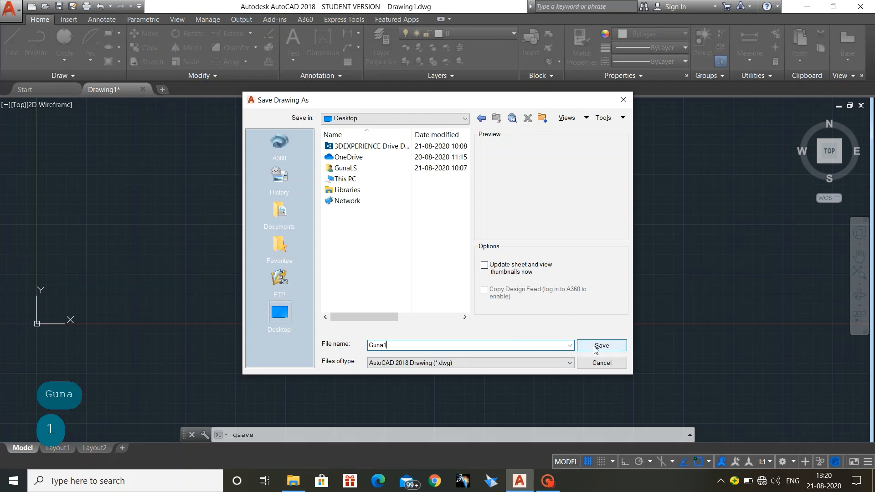
pyautogui.click(537, 362)
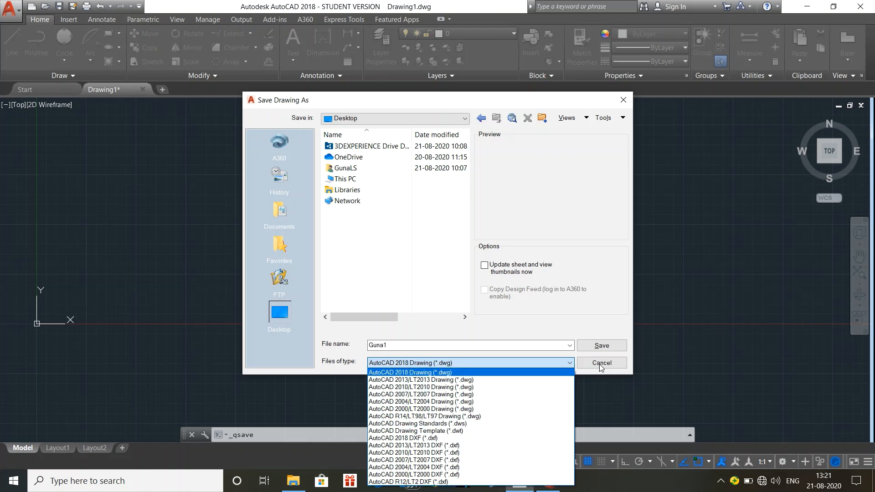
pyautogui.click(602, 346)
pyautogui.click(602, 346)
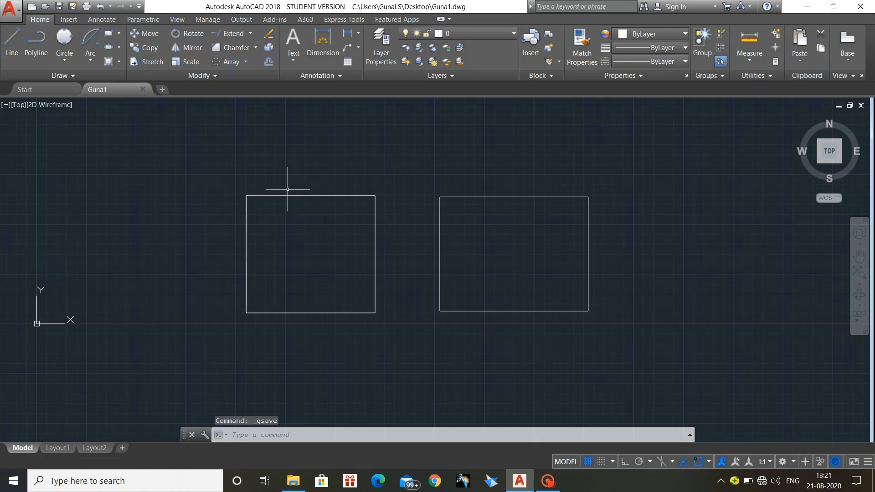
# Use Save As to store the drawing on the Desktop again as Guna1 in AutoCAD 2018 format, replacing the existing file
pyautogui.click(15, 19)
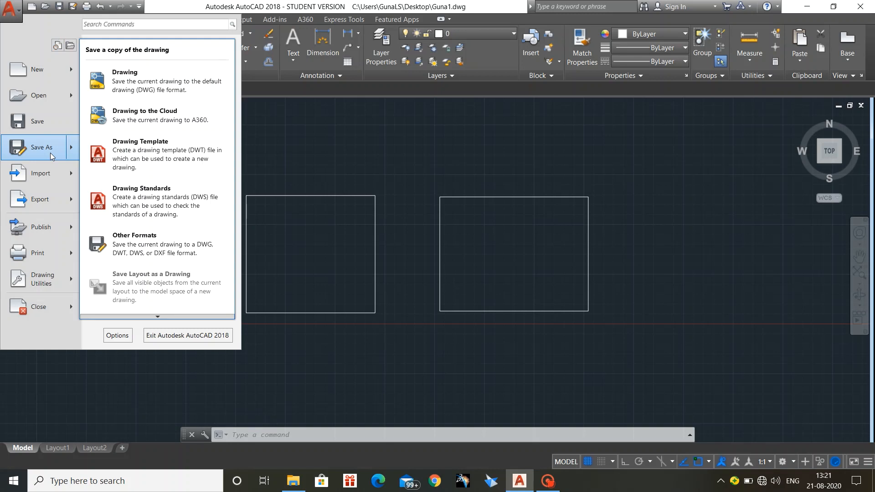
pyautogui.click(50, 153)
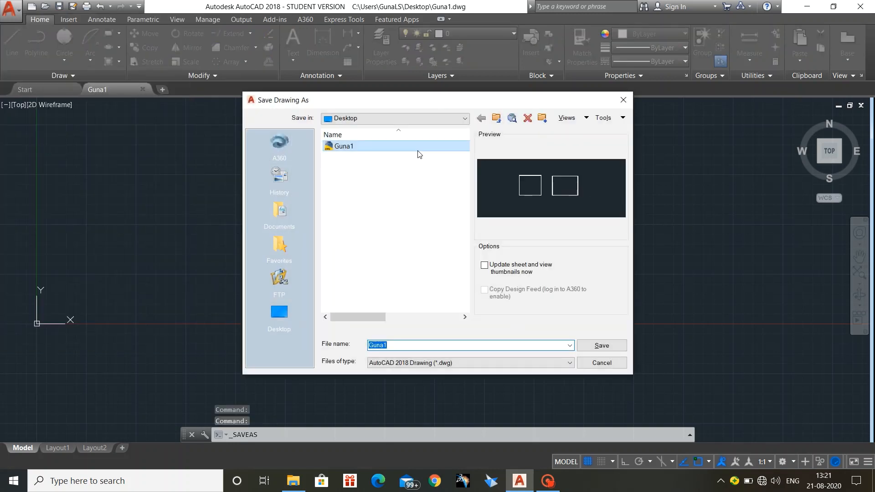
pyautogui.click(505, 364)
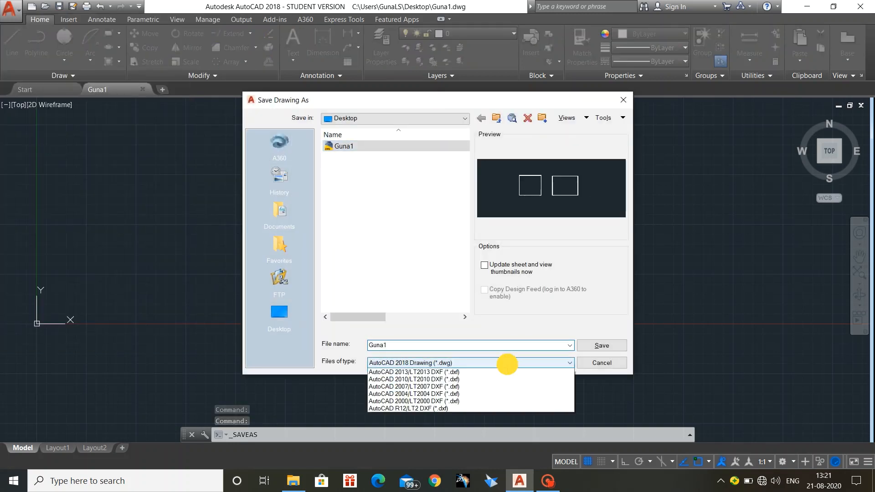
pyautogui.click(391, 306)
pyautogui.click(600, 352)
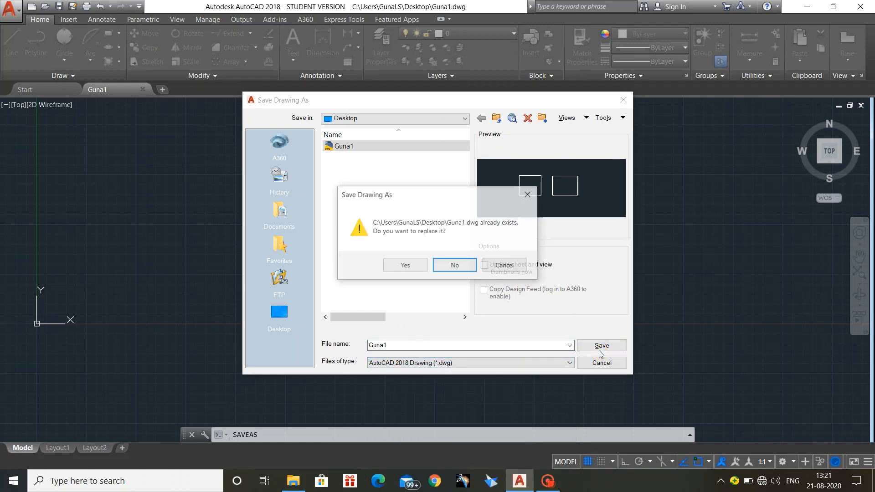
pyautogui.click(405, 266)
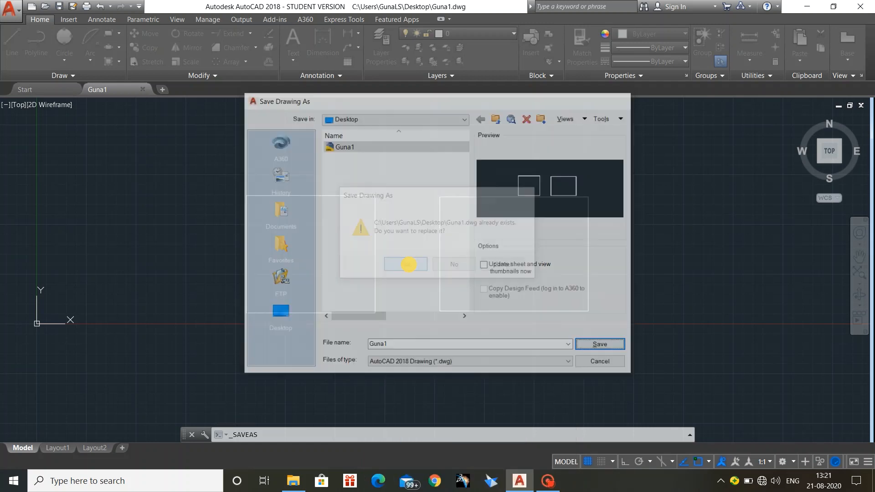
pyautogui.press('Escape')
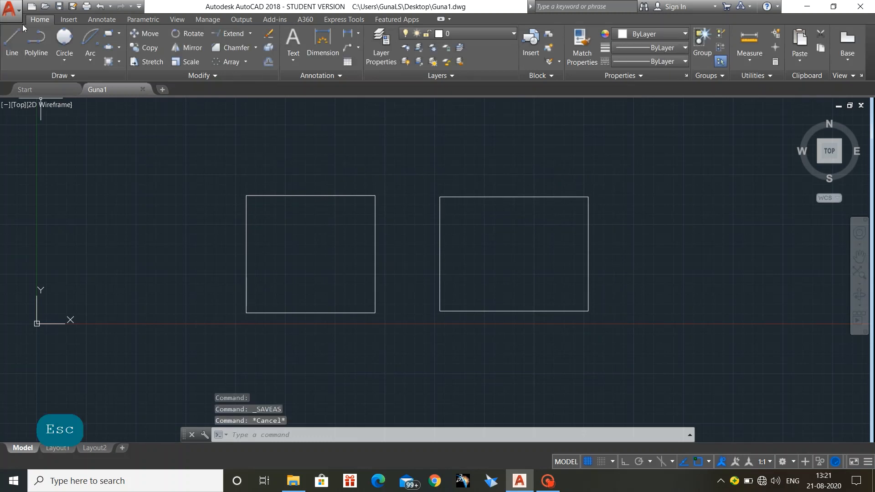
# Export the drawing to the Desktop as Guna1.pdf with the AutoCAD PDF (General Documentation) preset
pyautogui.click(10, 9)
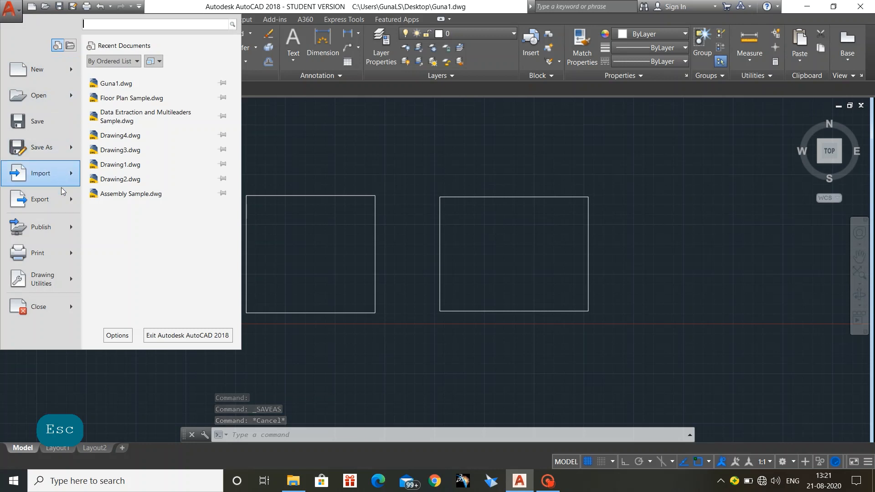
pyautogui.moveTo(63, 203)
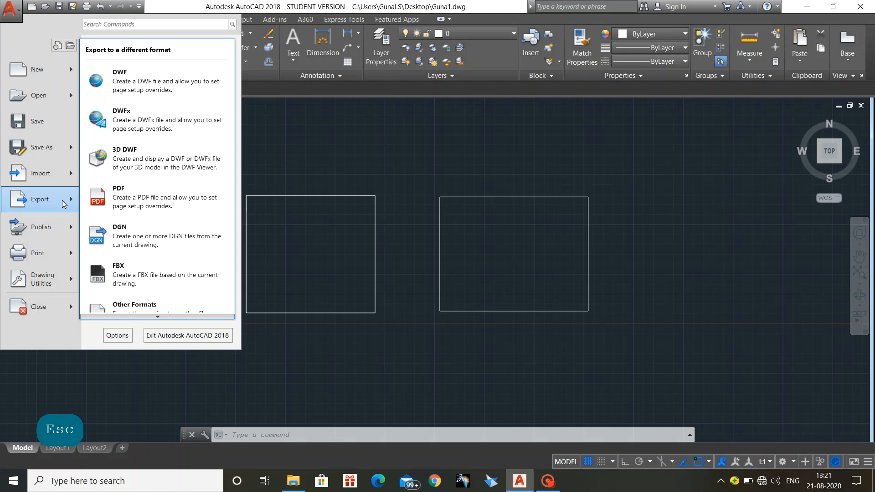
pyautogui.click(162, 203)
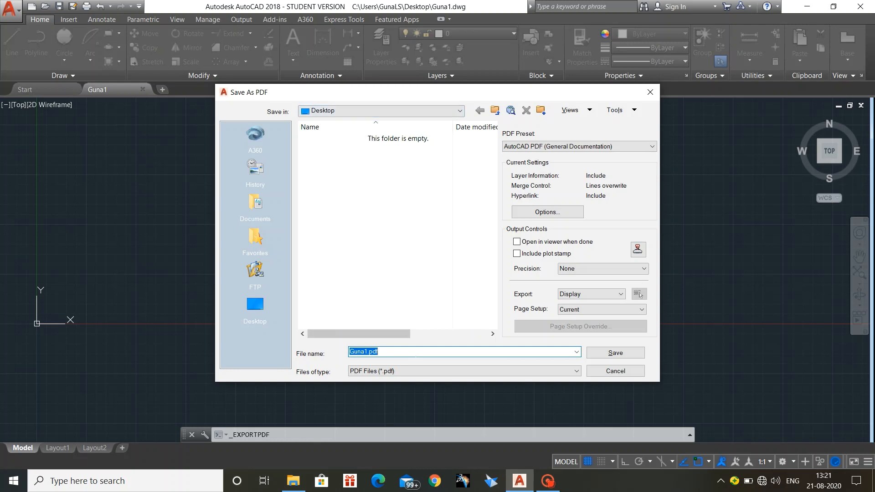
pyautogui.click(405, 351)
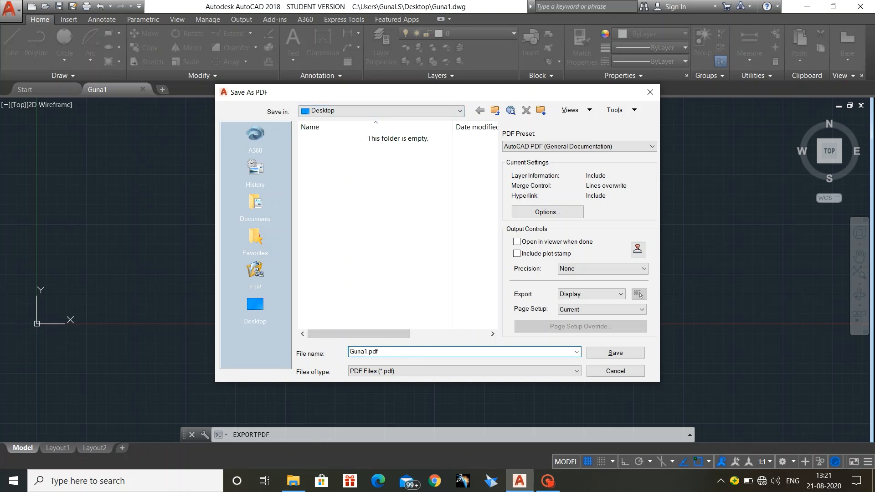
pyautogui.click(408, 373)
pyautogui.click(408, 374)
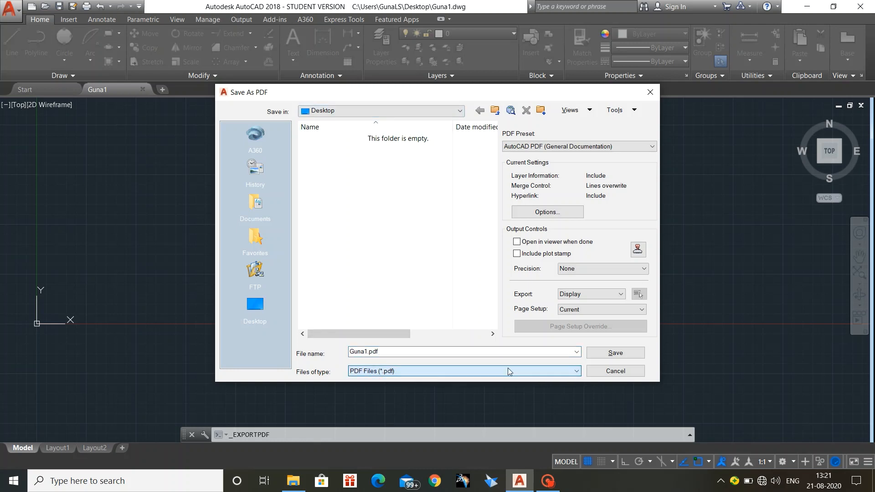
pyautogui.click(611, 351)
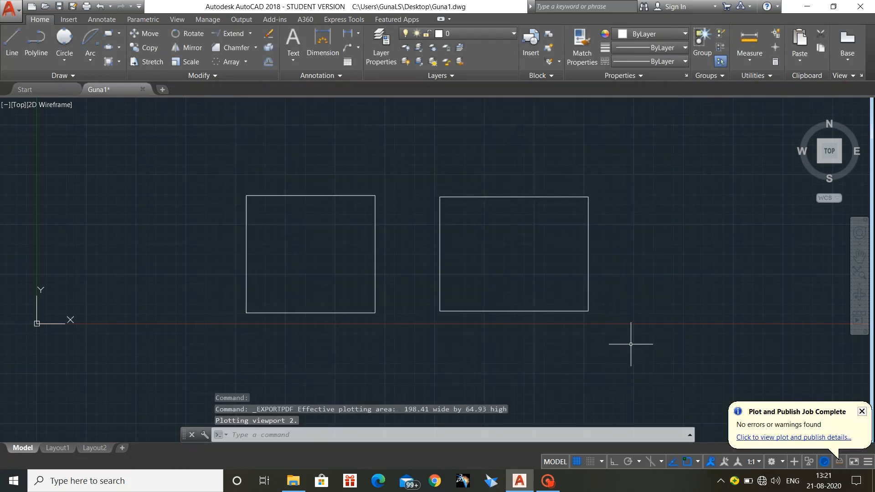
# Minimize the open windows, refresh the desktop, and open the saved Guna1 drawing with AutoCAD Application
pyautogui.click(815, 8)
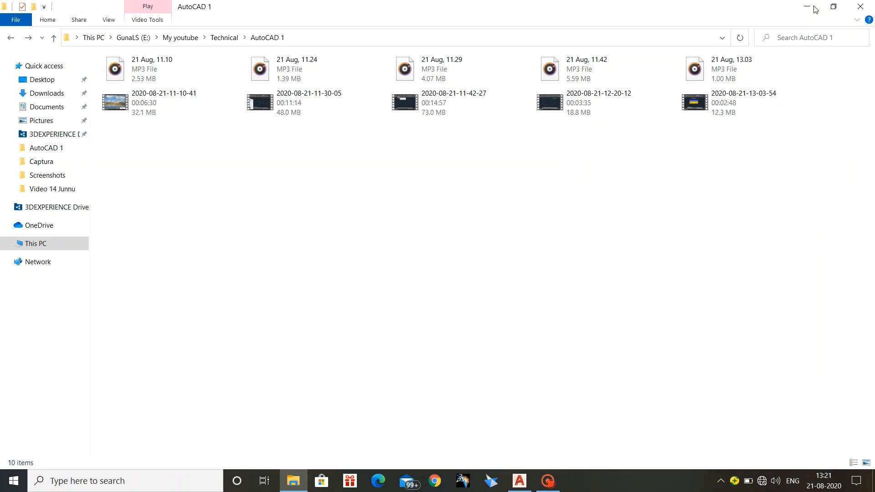
pyautogui.click(815, 8)
pyautogui.rightClick(326, 111)
pyautogui.click(374, 146)
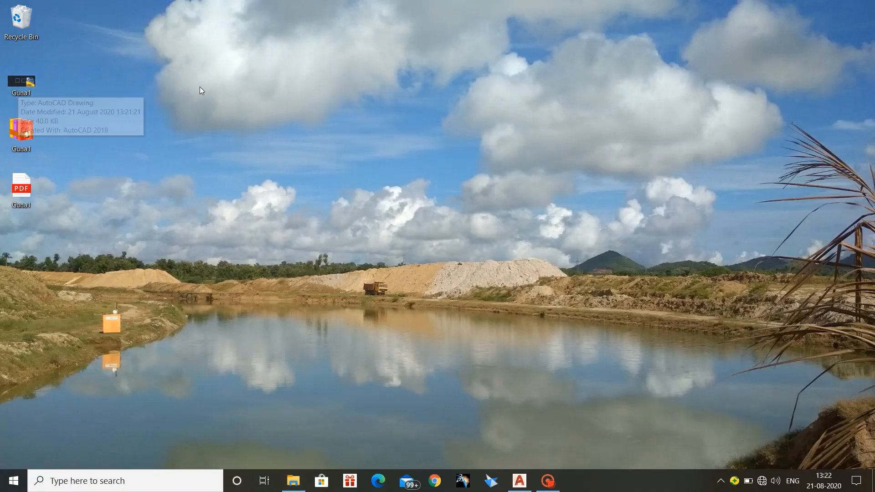
pyautogui.doubleClick(18, 80)
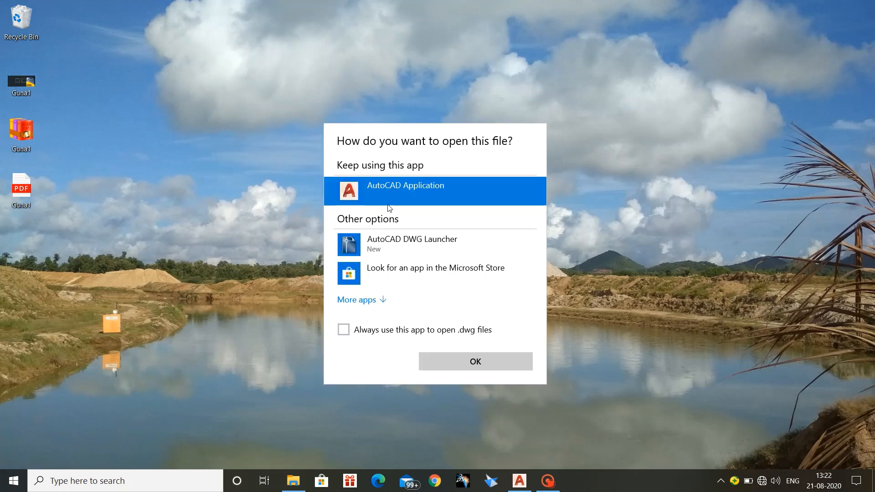
pyautogui.click(471, 361)
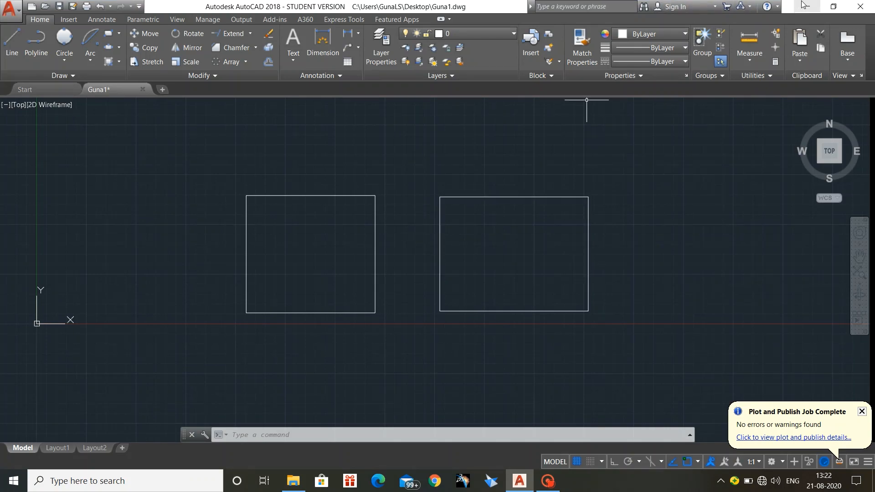
# Return to the desktop and open the exported Guna1 PDF in Microsoft Edge
pyautogui.click(804, 4)
pyautogui.doubleClick(32, 194)
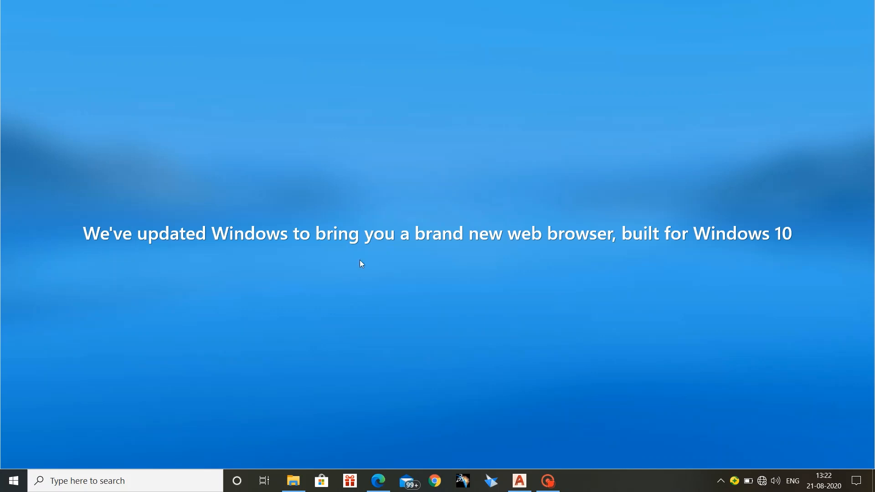
pyautogui.press('Escape')
pyautogui.press('Escape')
pyautogui.press('Escape')
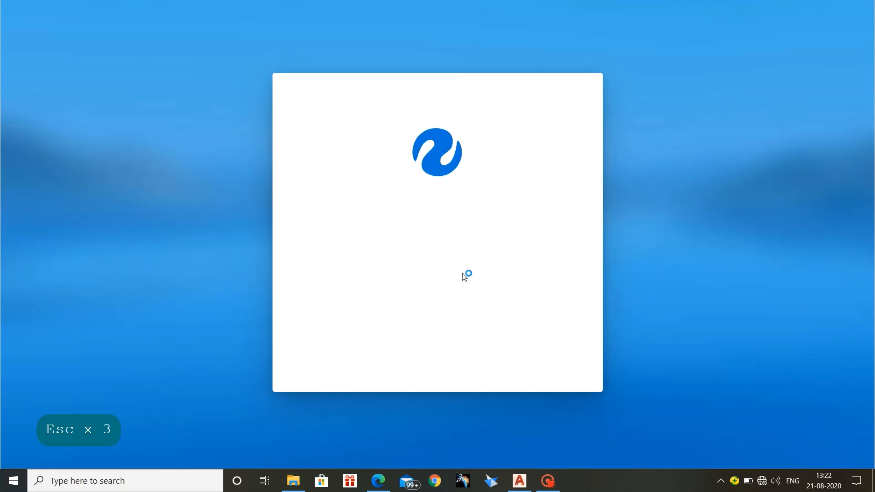
pyautogui.press('Escape')
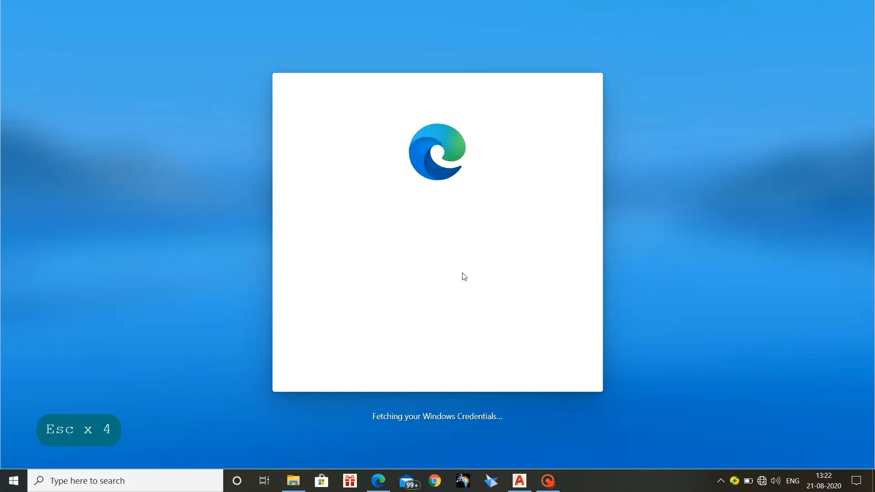
pyautogui.press('Escape')
pyautogui.press('Escape')
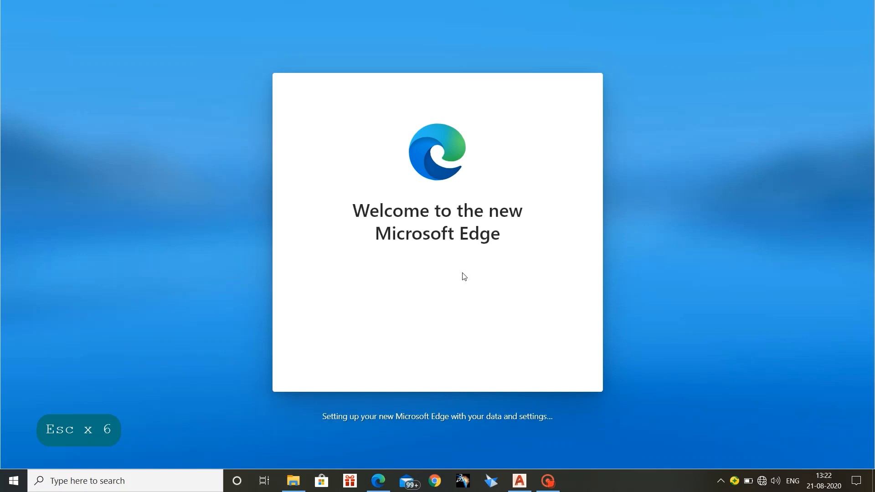
pyautogui.press('Return')
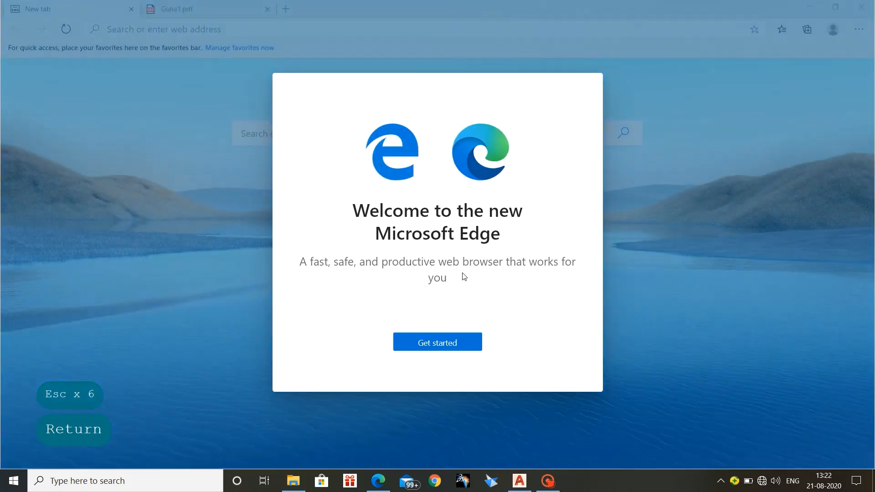
# Go through the browser's first-run setup with Import from Google Chrome and the Inspirational page layout, and close it without signing in
pyautogui.click(425, 345)
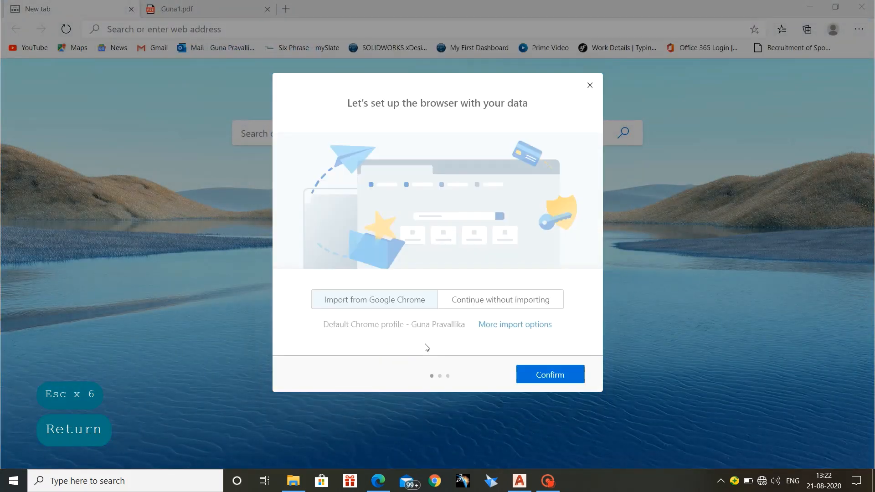
pyautogui.click(574, 374)
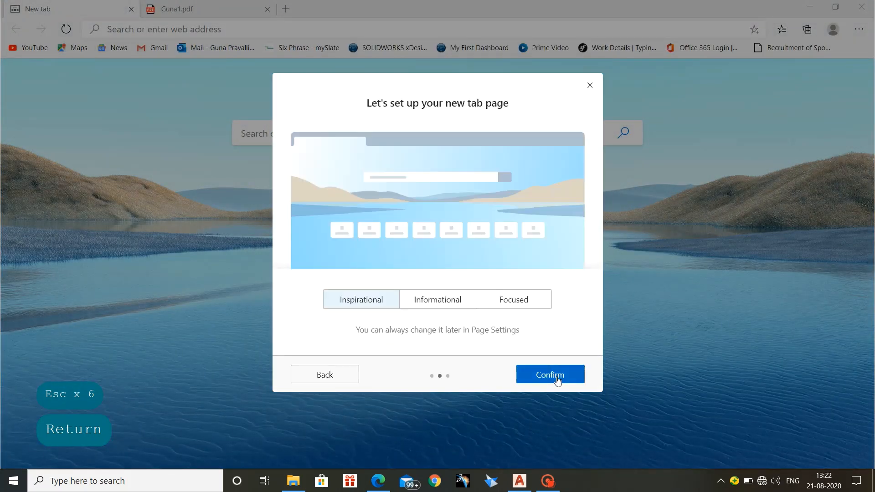
pyautogui.click(555, 378)
pyautogui.click(589, 85)
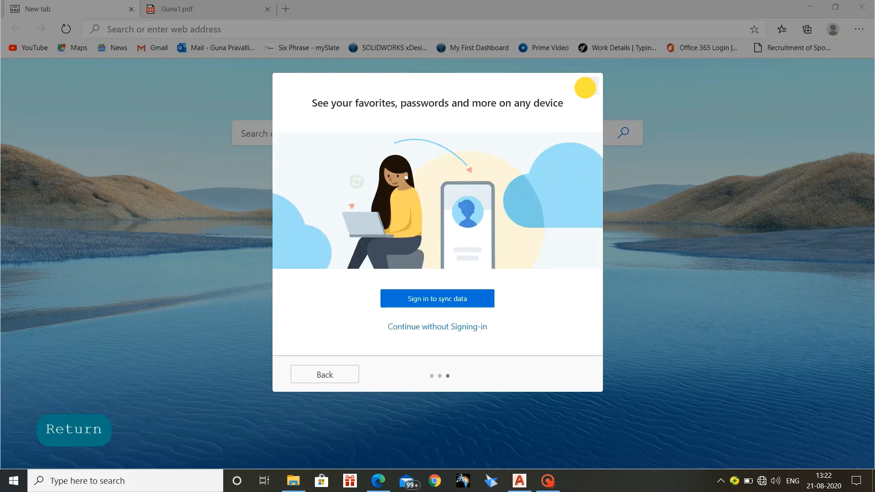
# View the exported rectangles on the page of Guna1.pdf
pyautogui.click(189, 7)
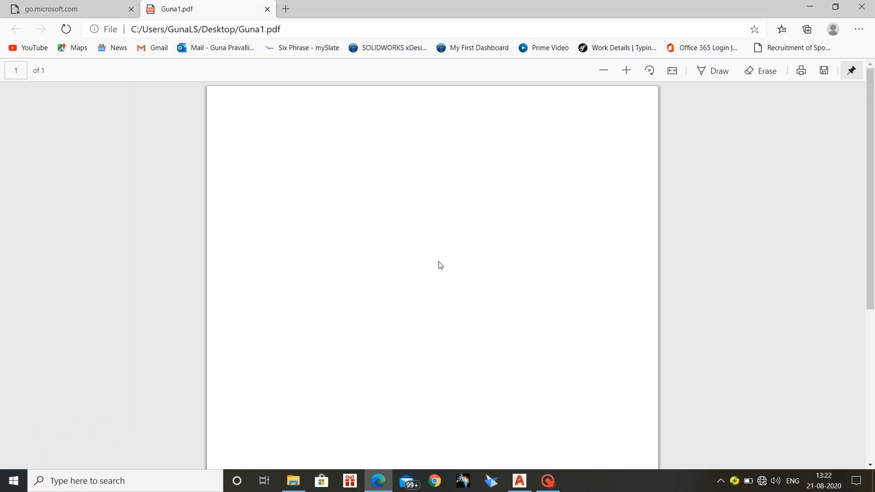
pyautogui.scroll(-5, 440, 265)
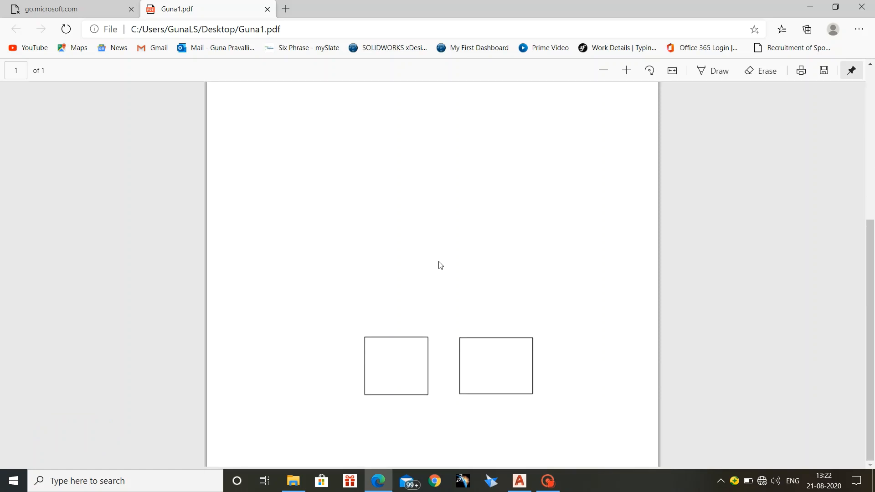